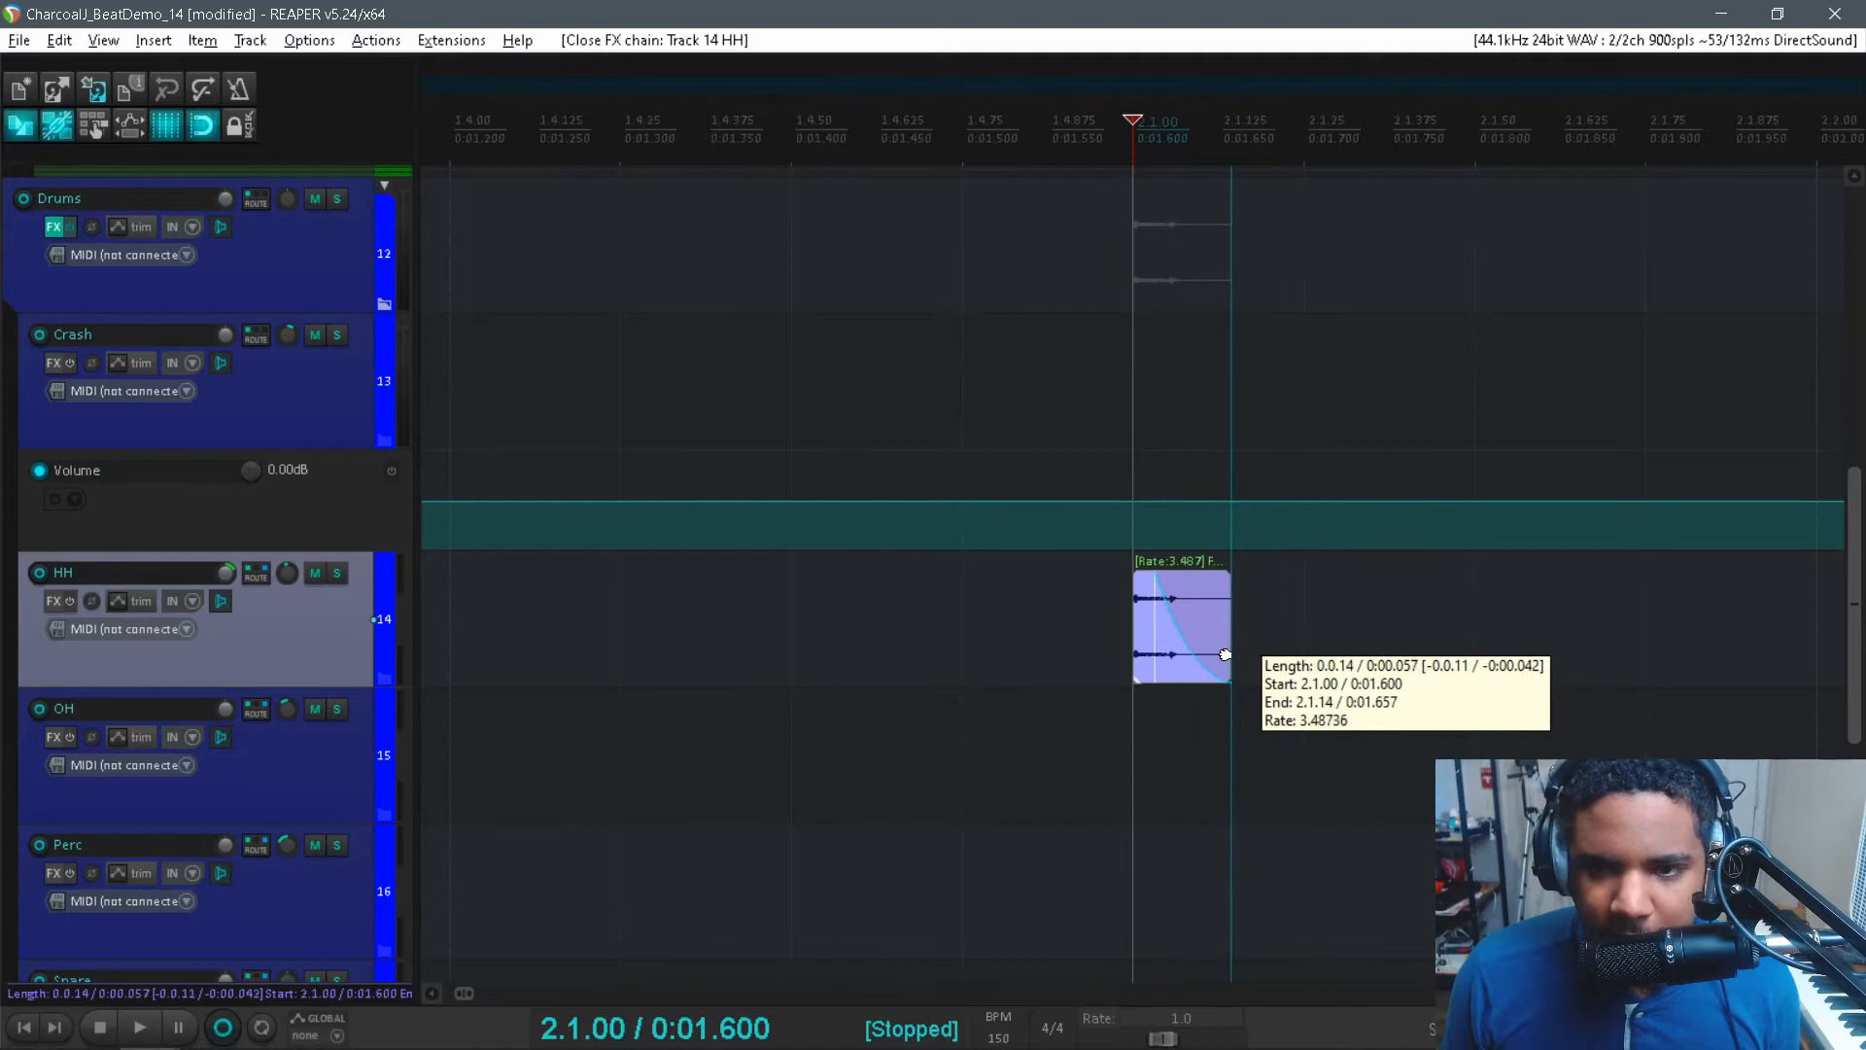
- Play back the shortened HH clip from 1.4.75
click(998, 612)
key(space)
key(space)
key(space)
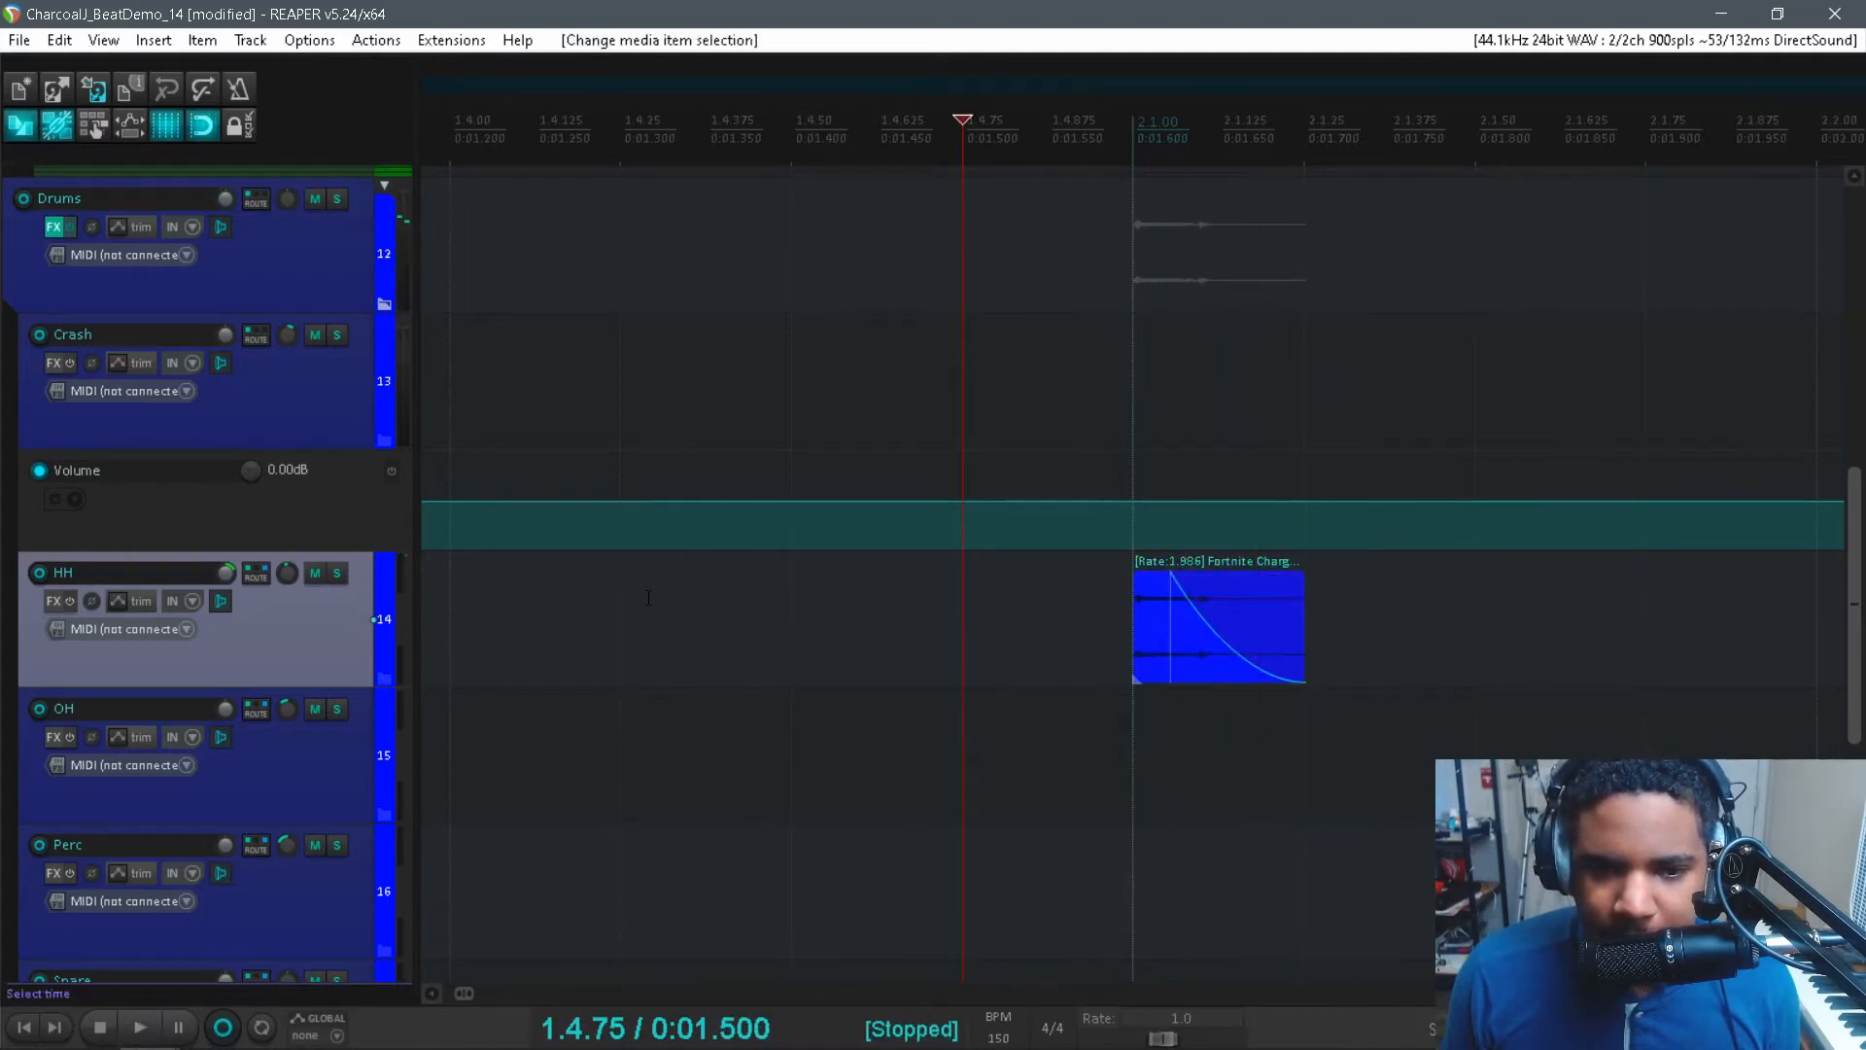
- Add ReaPitch to the HH track, shift the pitch by 7 semitones, and audition the hi-hat
click(50, 597)
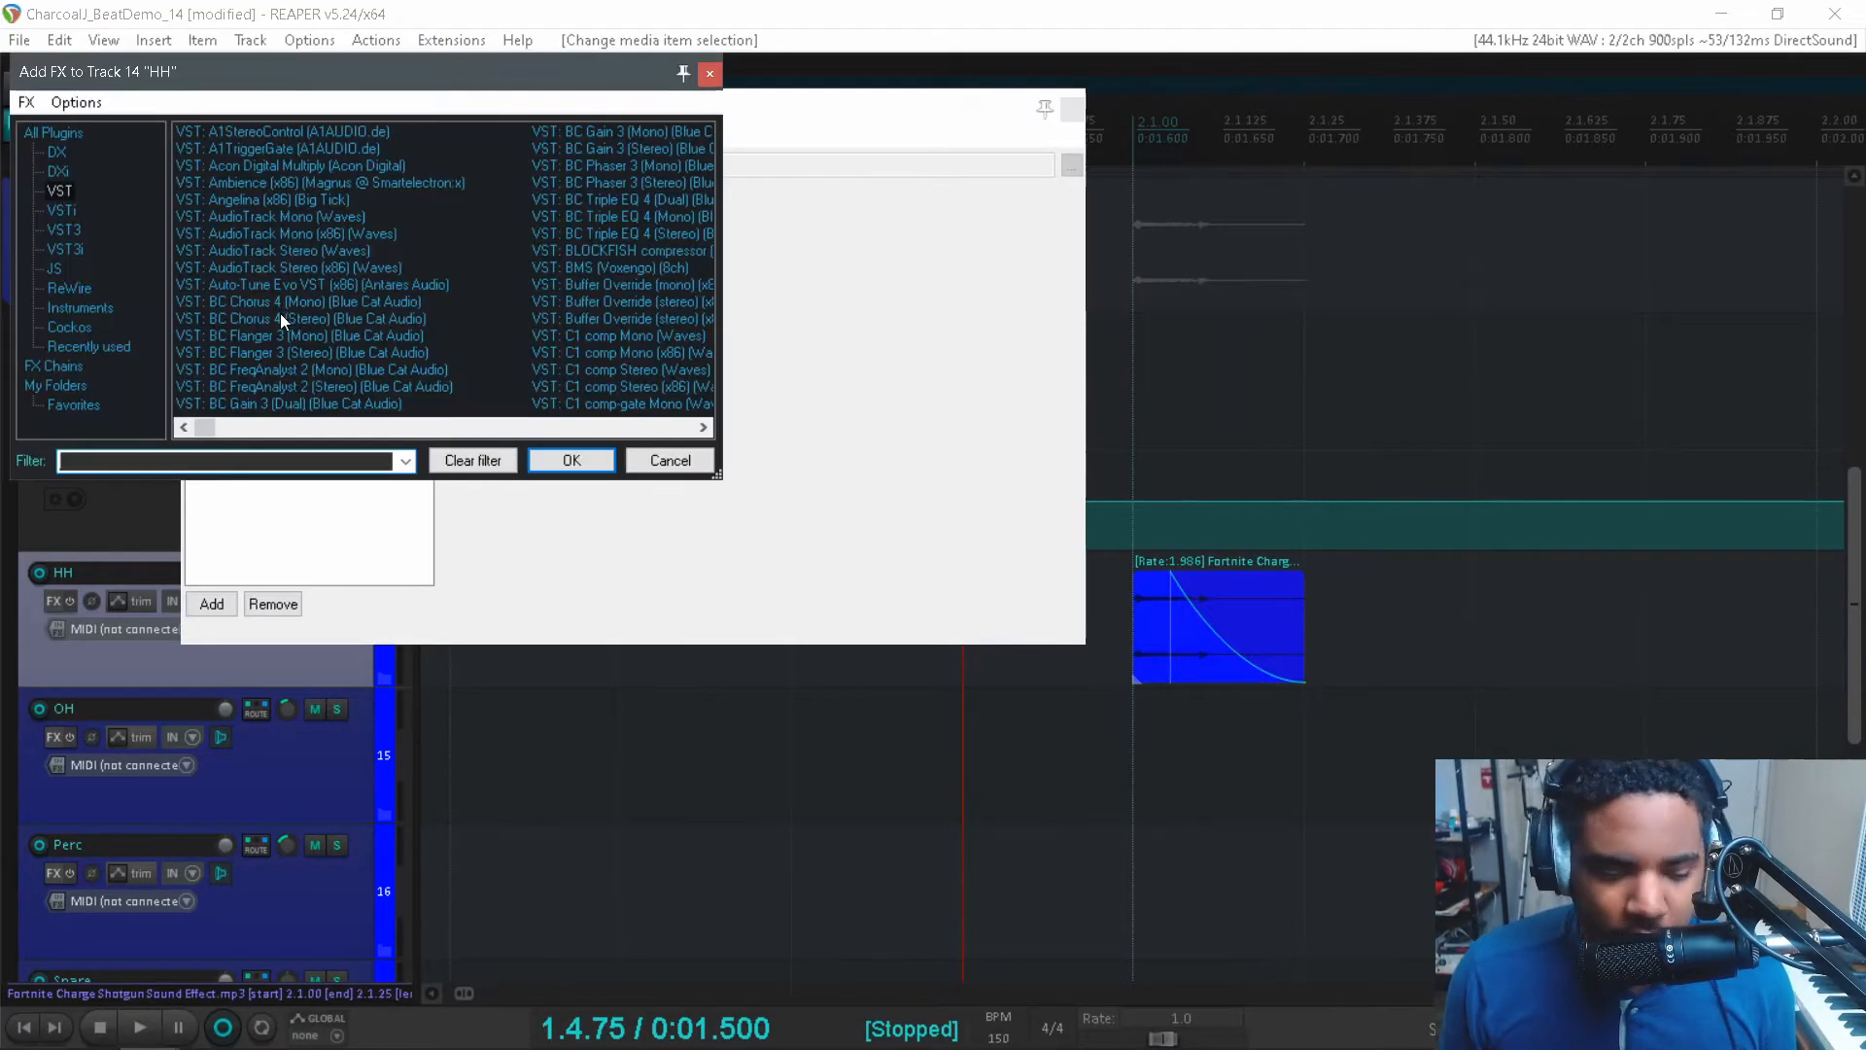
text(pitch)
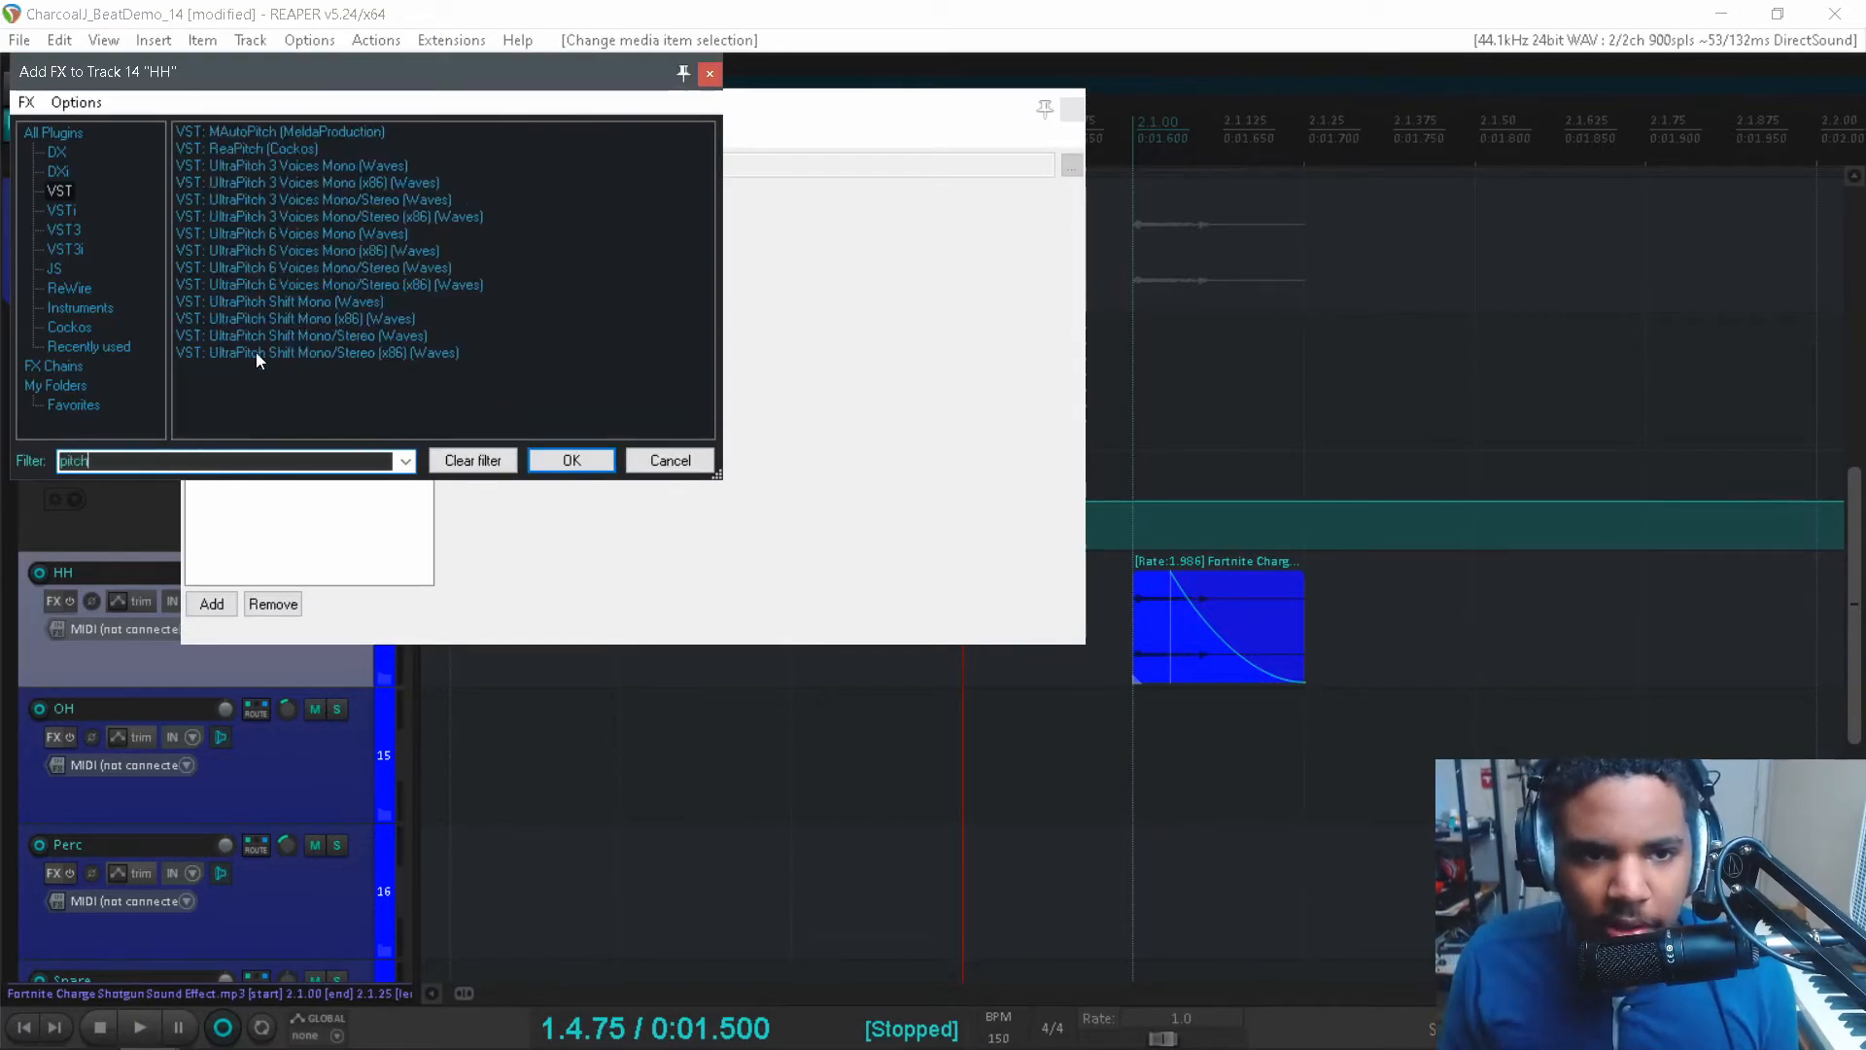
double_click(241, 147)
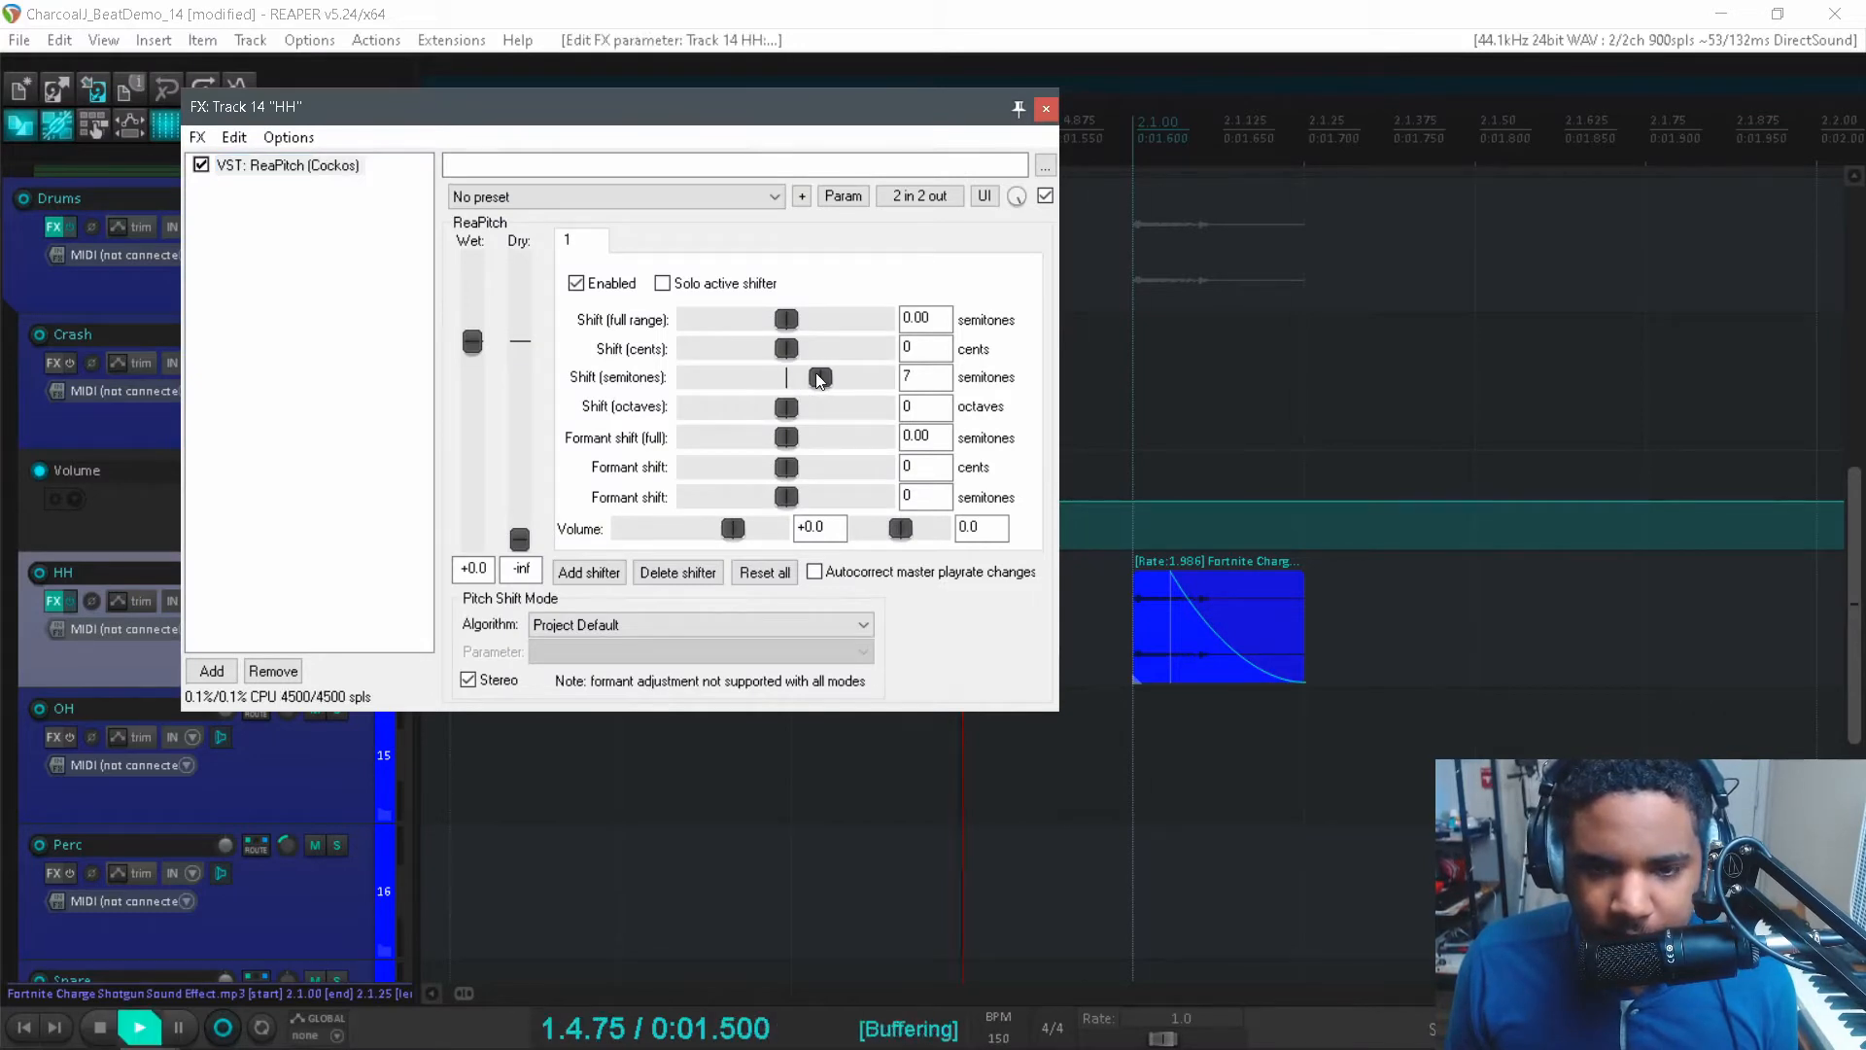
key(space)
key(space)
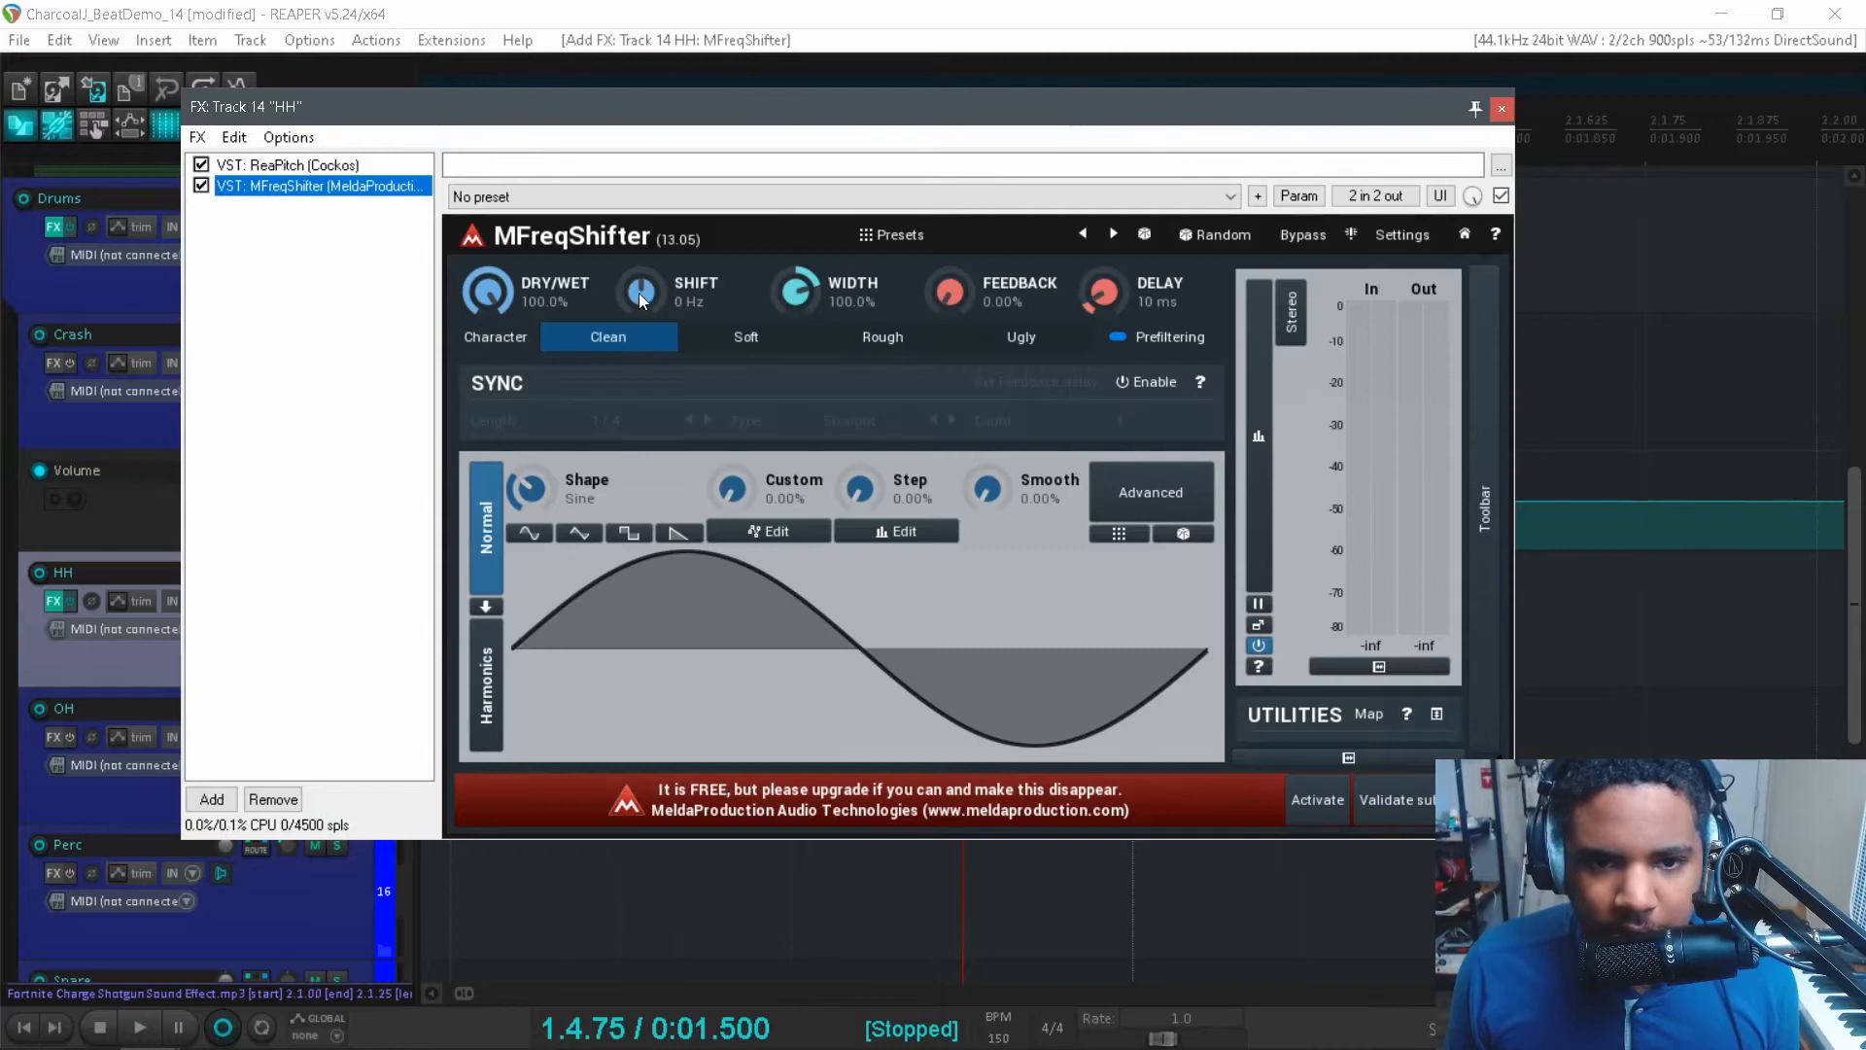
- Adjust the frequency shift in the HH track's MFreqShifter while auditioning the hi-hat
drag(791, 111, 608, 109)
key(space)
key(space)
key(space)
key(space)
drag(516, 282, 515, 243)
key(space)
key(space)
key(space)
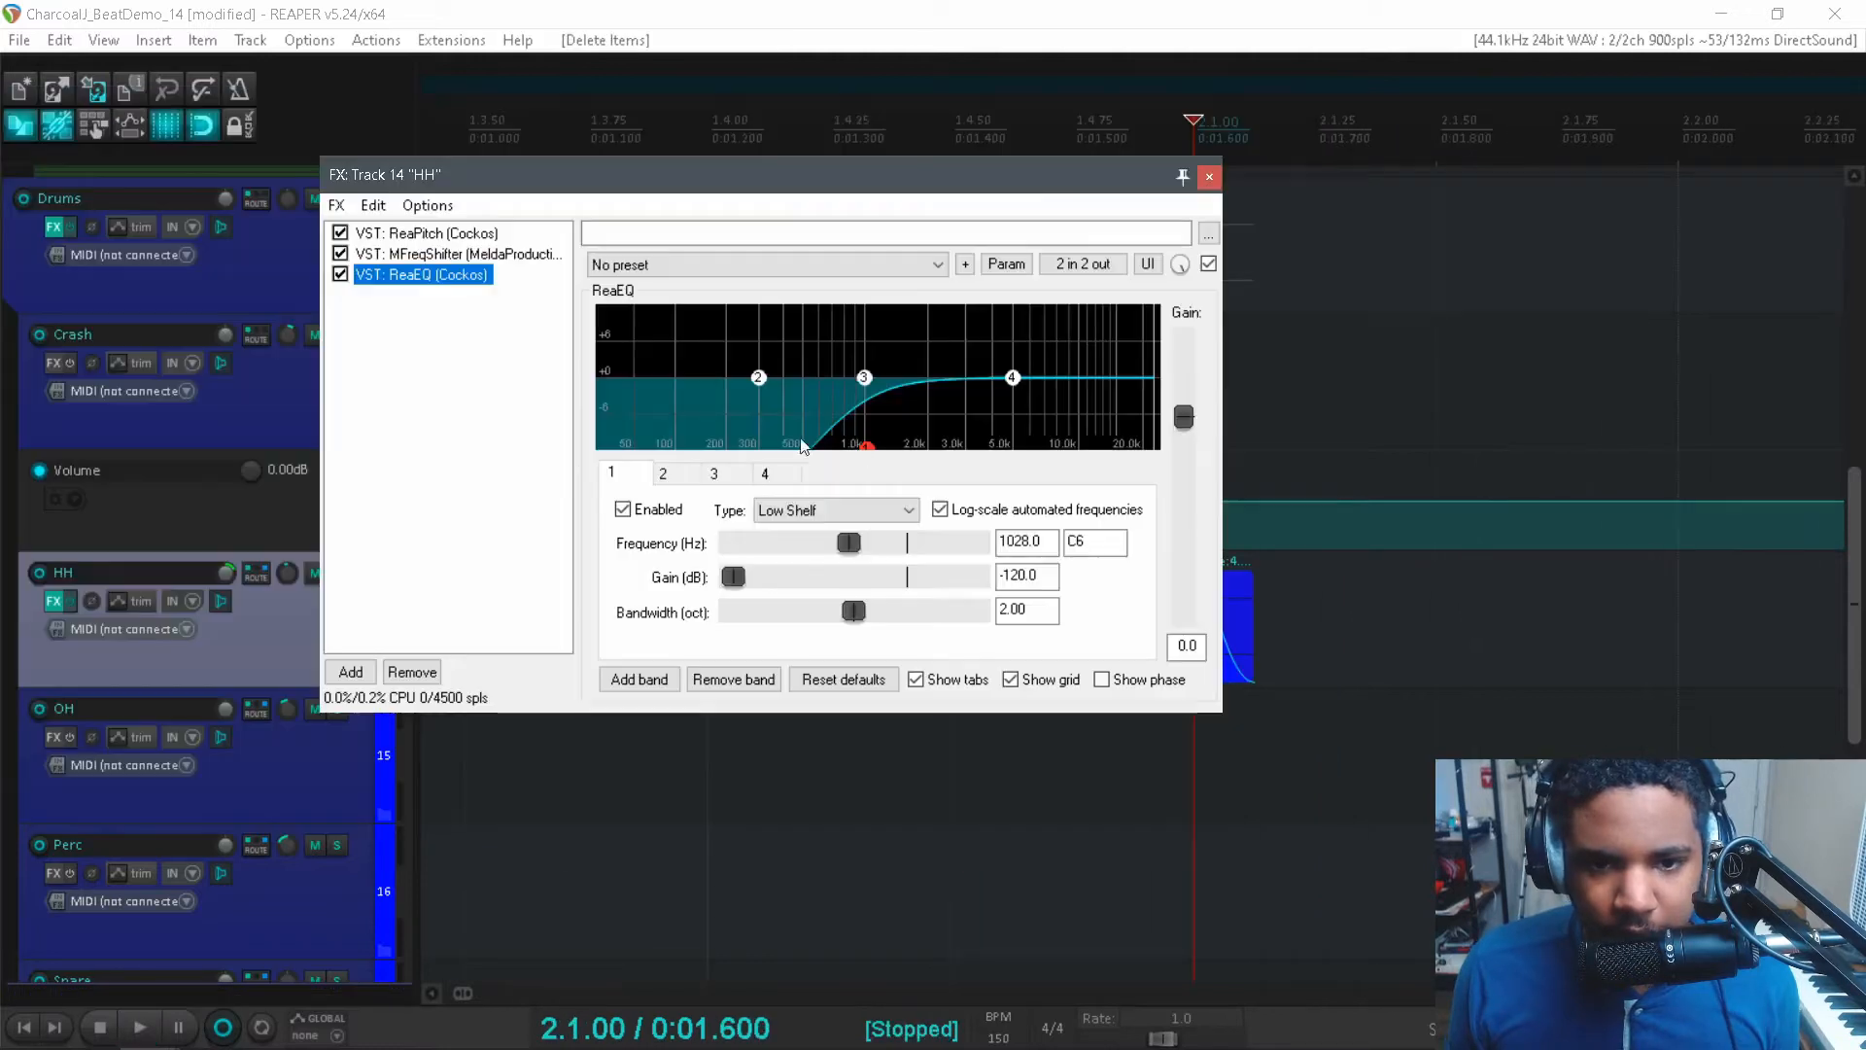
- Move the HH track's ReaEQ low shelf to 1239.3 Hz at -120 dB gain and audition the result
drag(868, 450, 883, 446)
key(space)
key(space)
key(space)
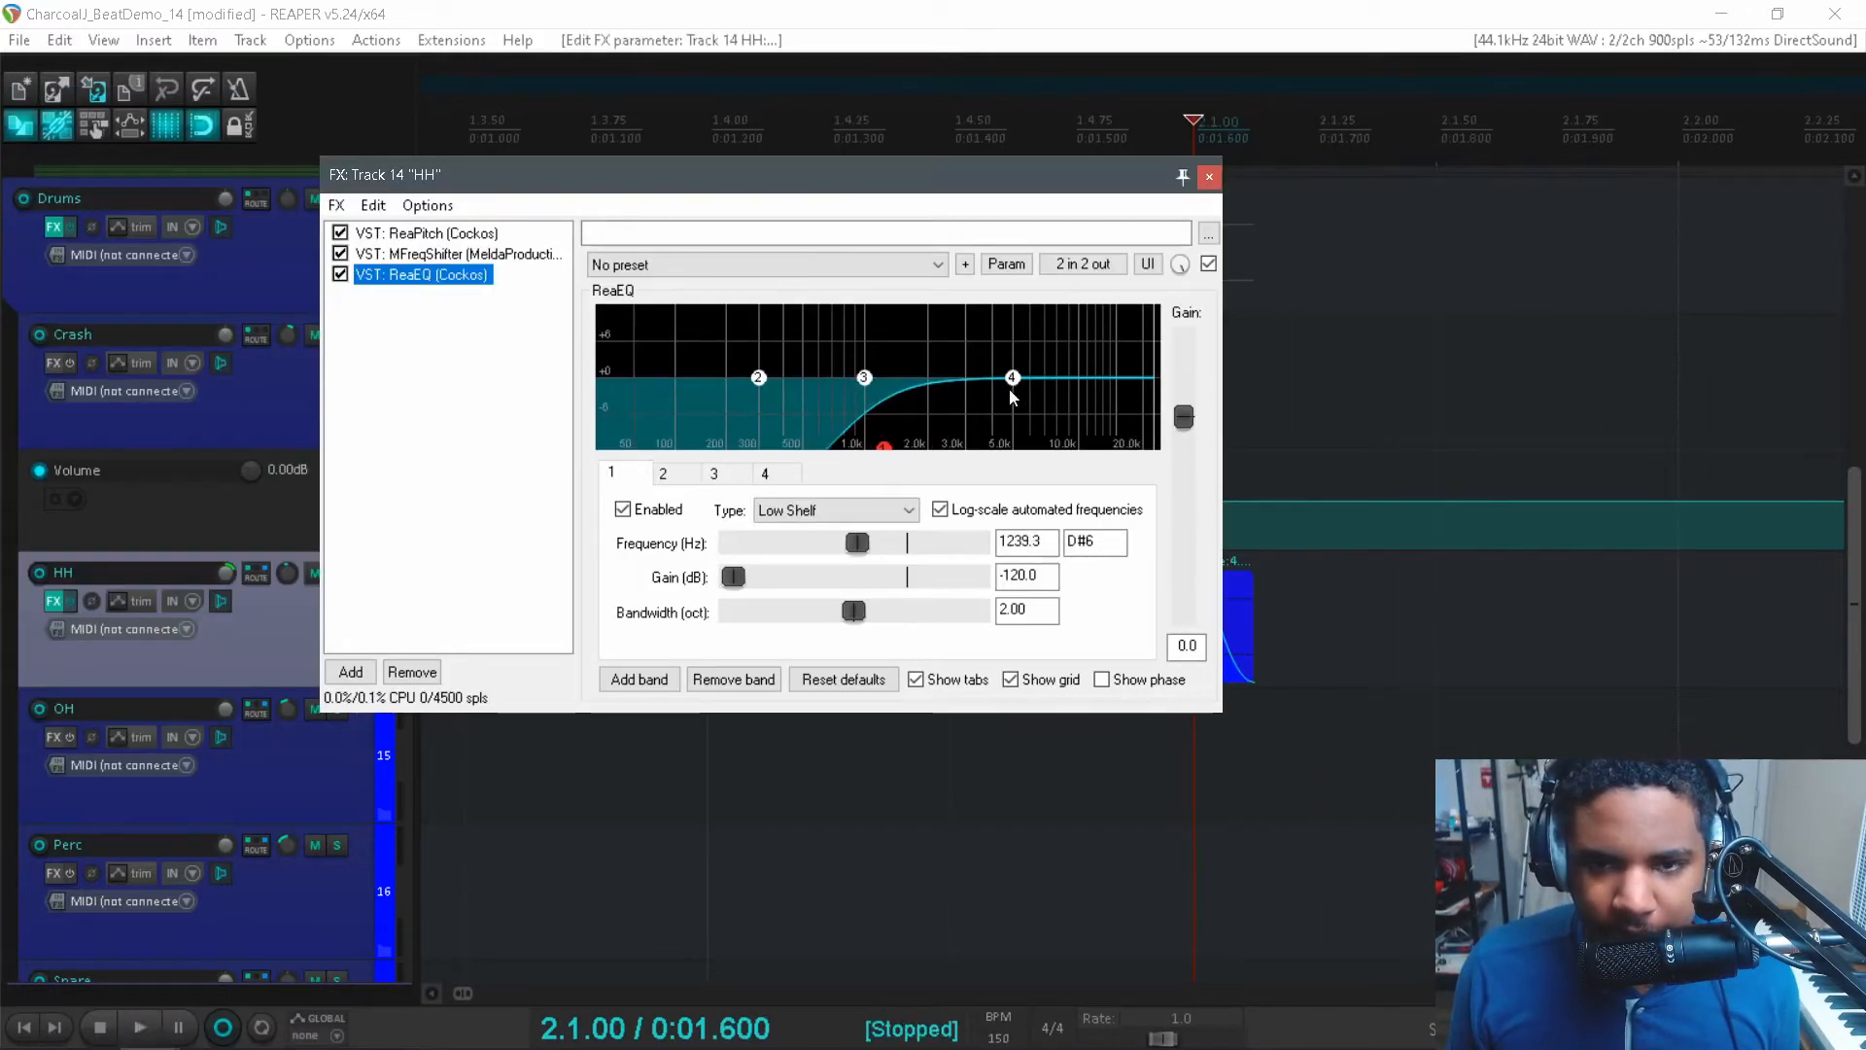
click(1210, 178)
- Duplicate the hi-hat clip along the HH track into a pattern with fast rolls spanning bars 2 to 5
click(1245, 597)
scroll(1241, 596, down, 2)
drag(1151, 597, 1276, 602)
drag(1276, 603, 1518, 598)
scroll(1518, 593, down, 2)
drag(1397, 593, 1488, 597)
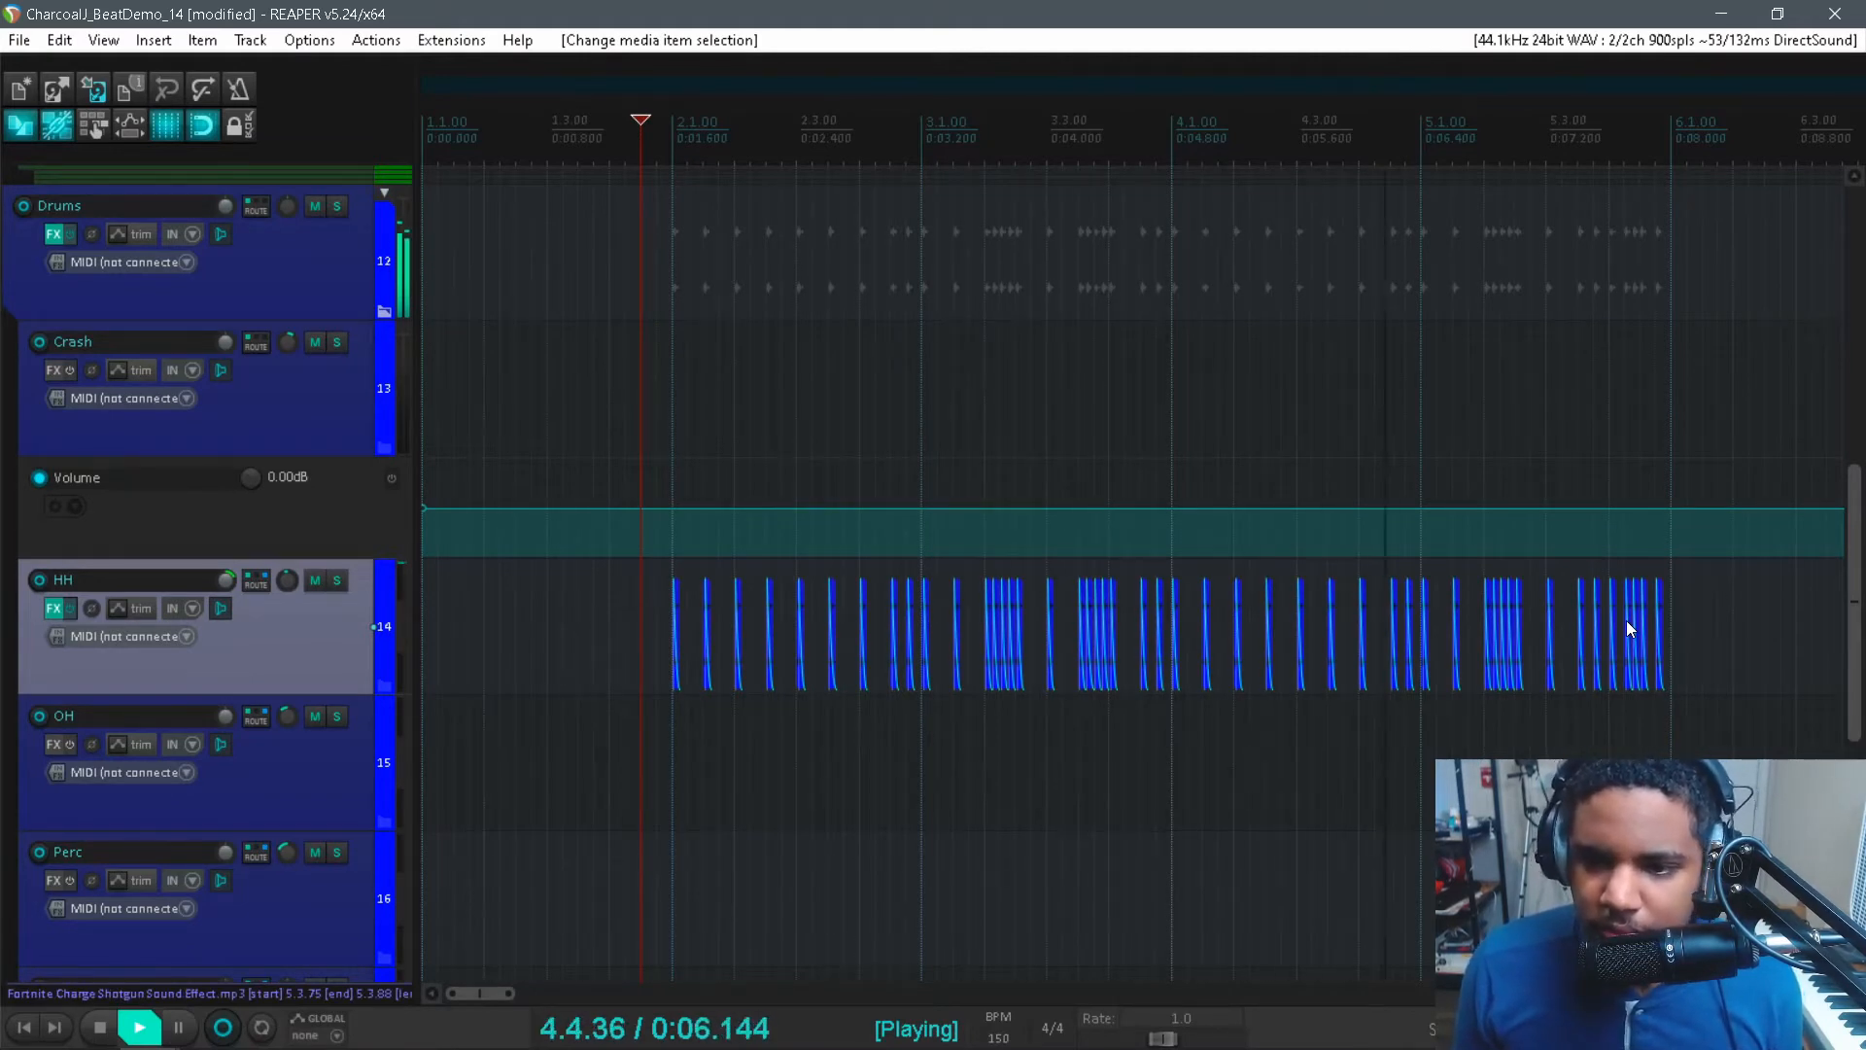
- Stop playback of the hi-hat pattern and set the HH track's volume to +7.66 dB
key(space)
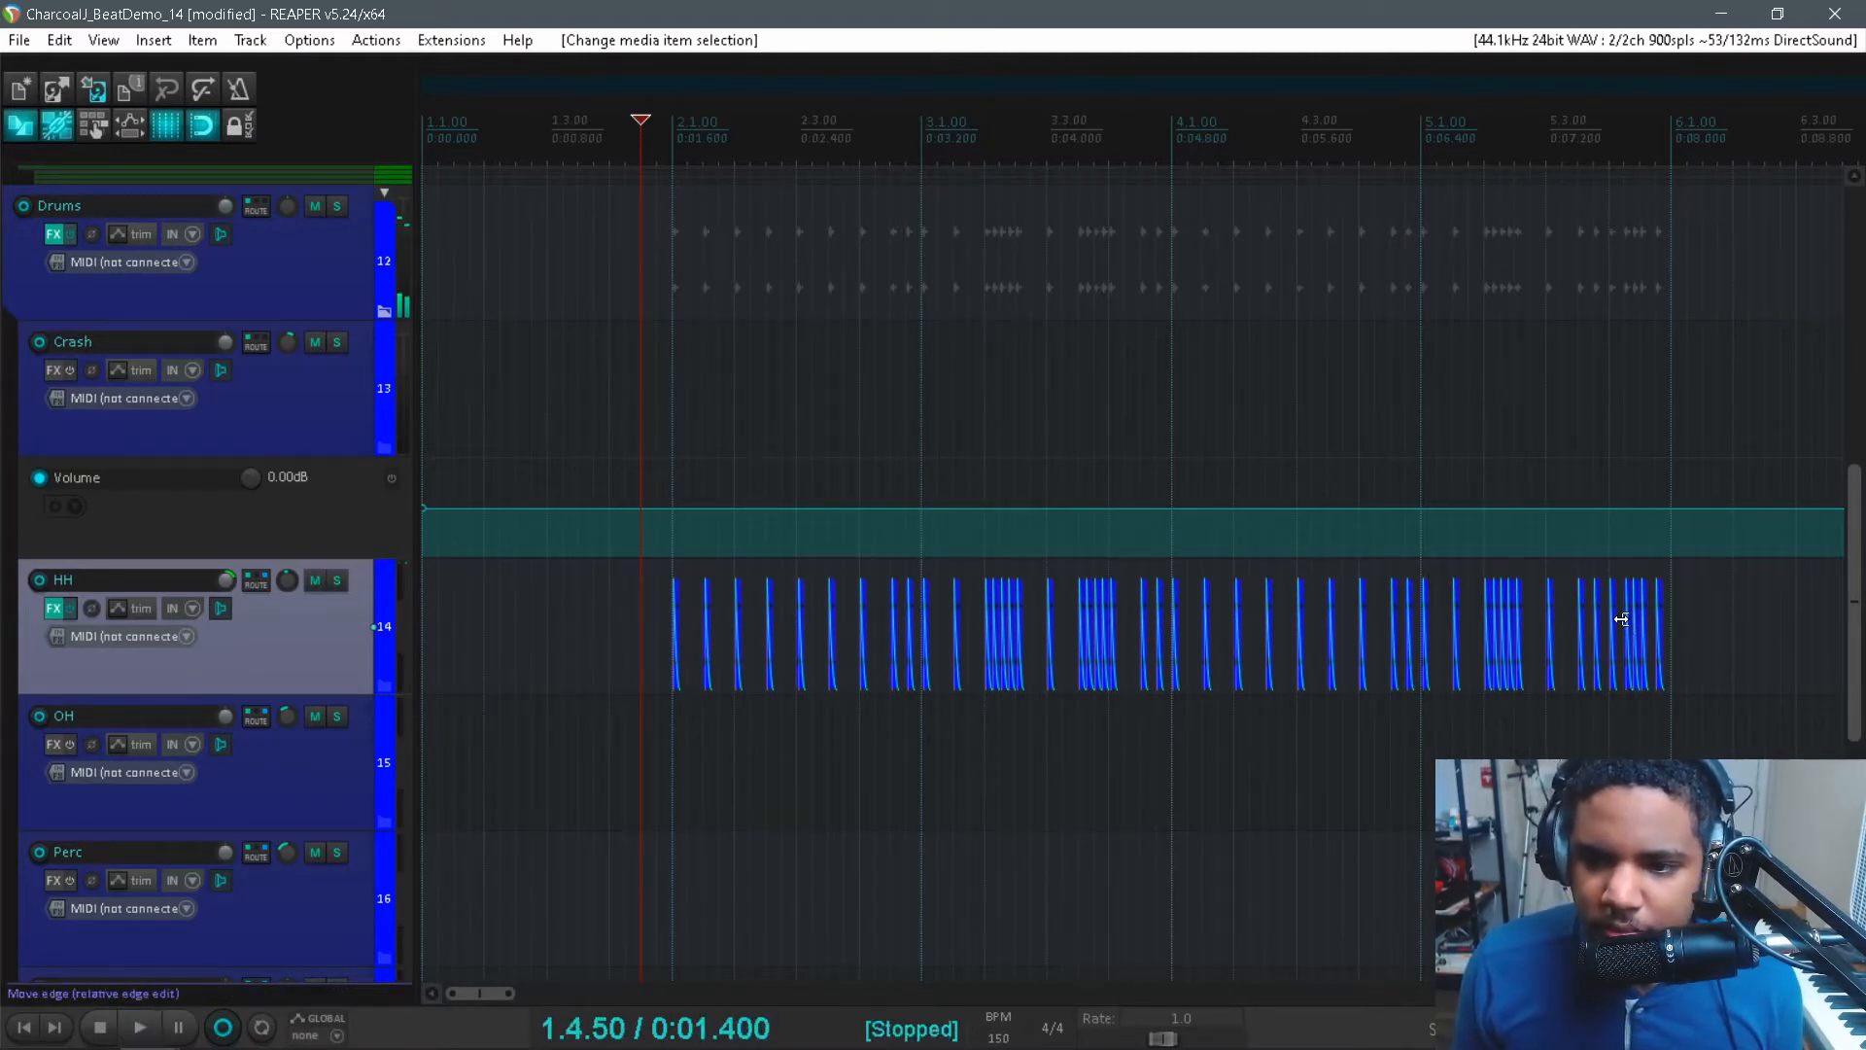
scroll(97, 602, down, 1)
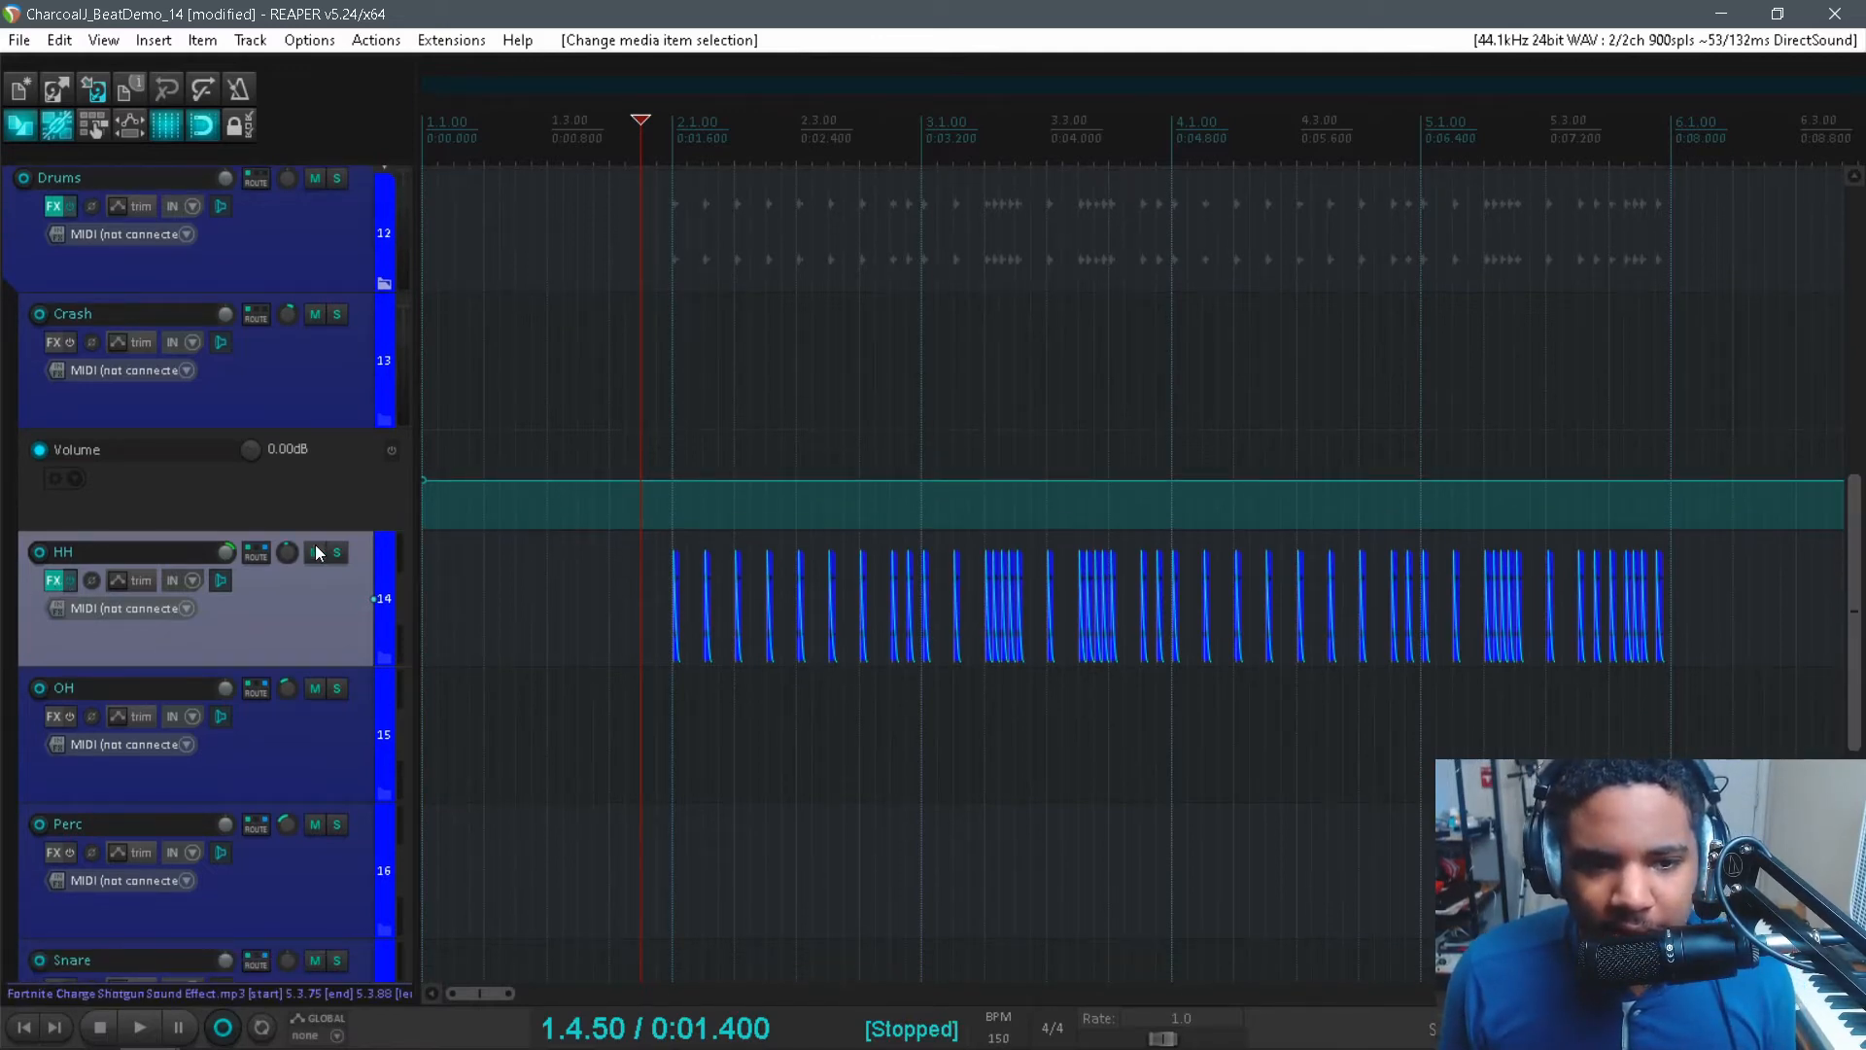
scroll(223, 552, up, 2)
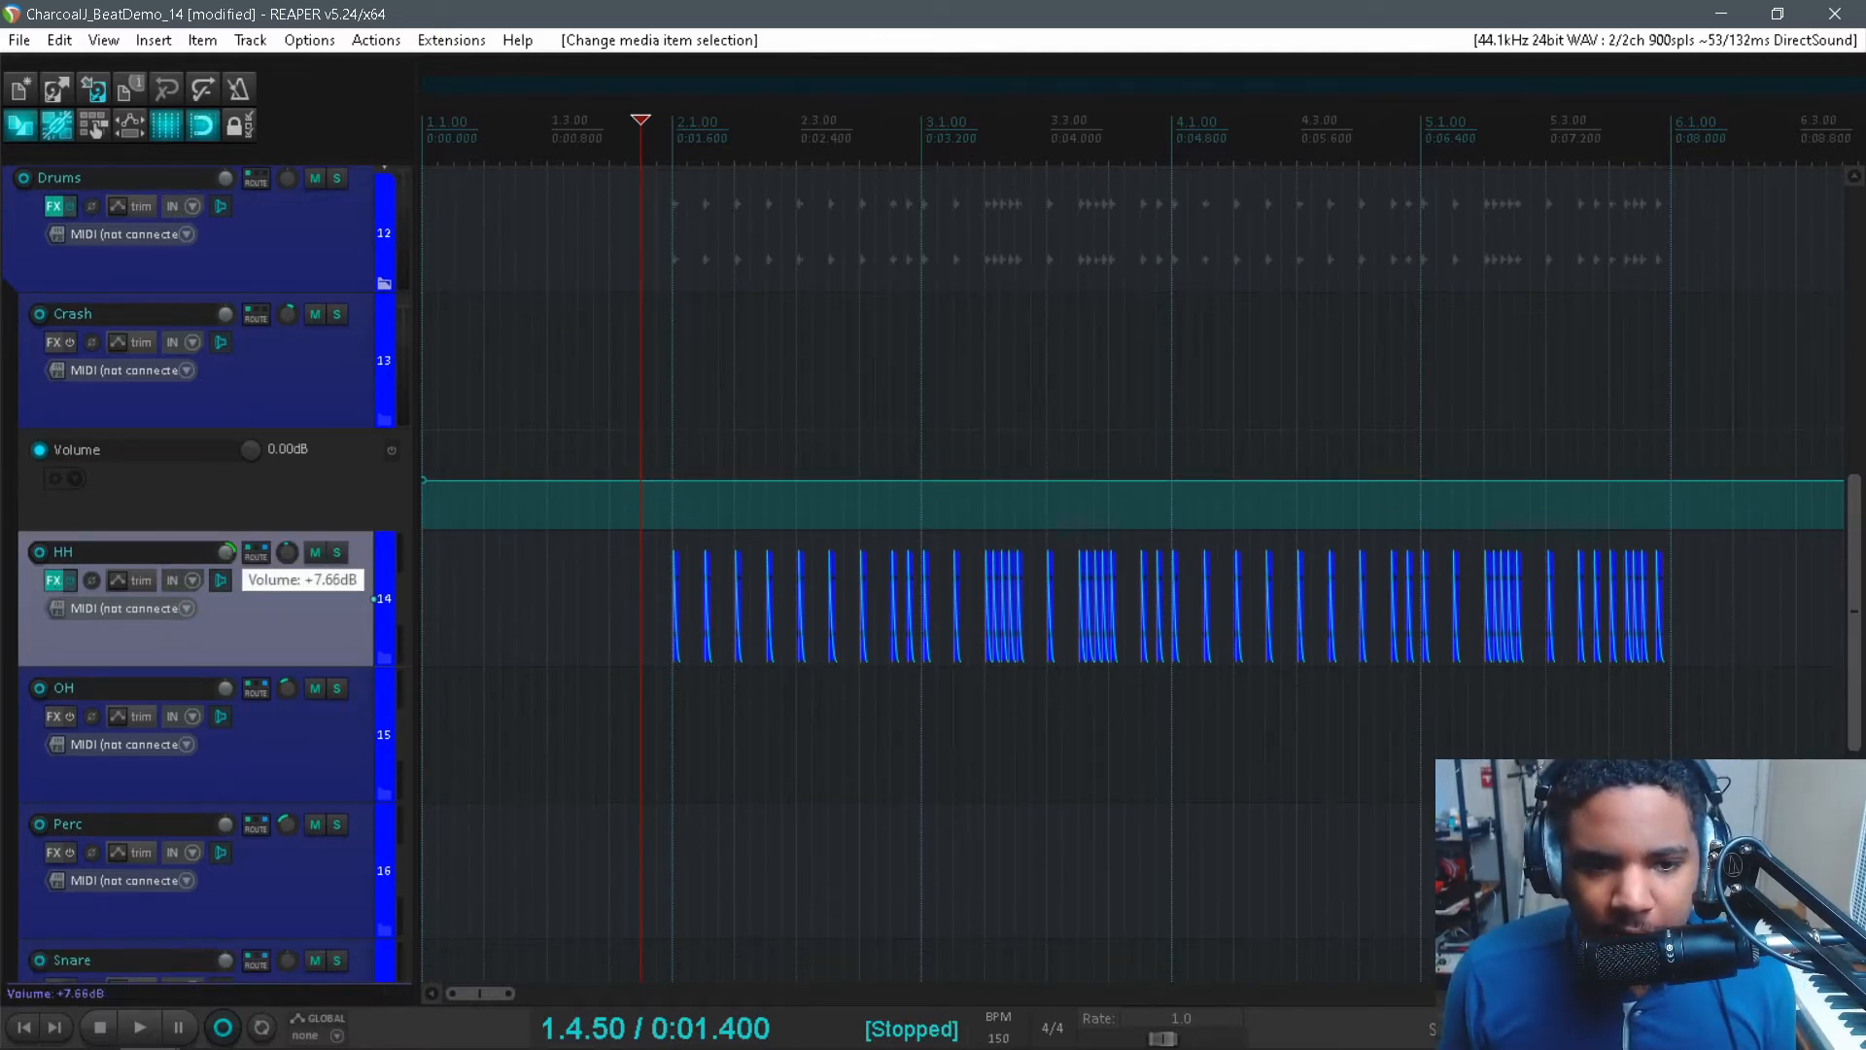
- Add MAutopan to the HH track's effects chain
click(54, 581)
double_click(419, 413)
text(auto)
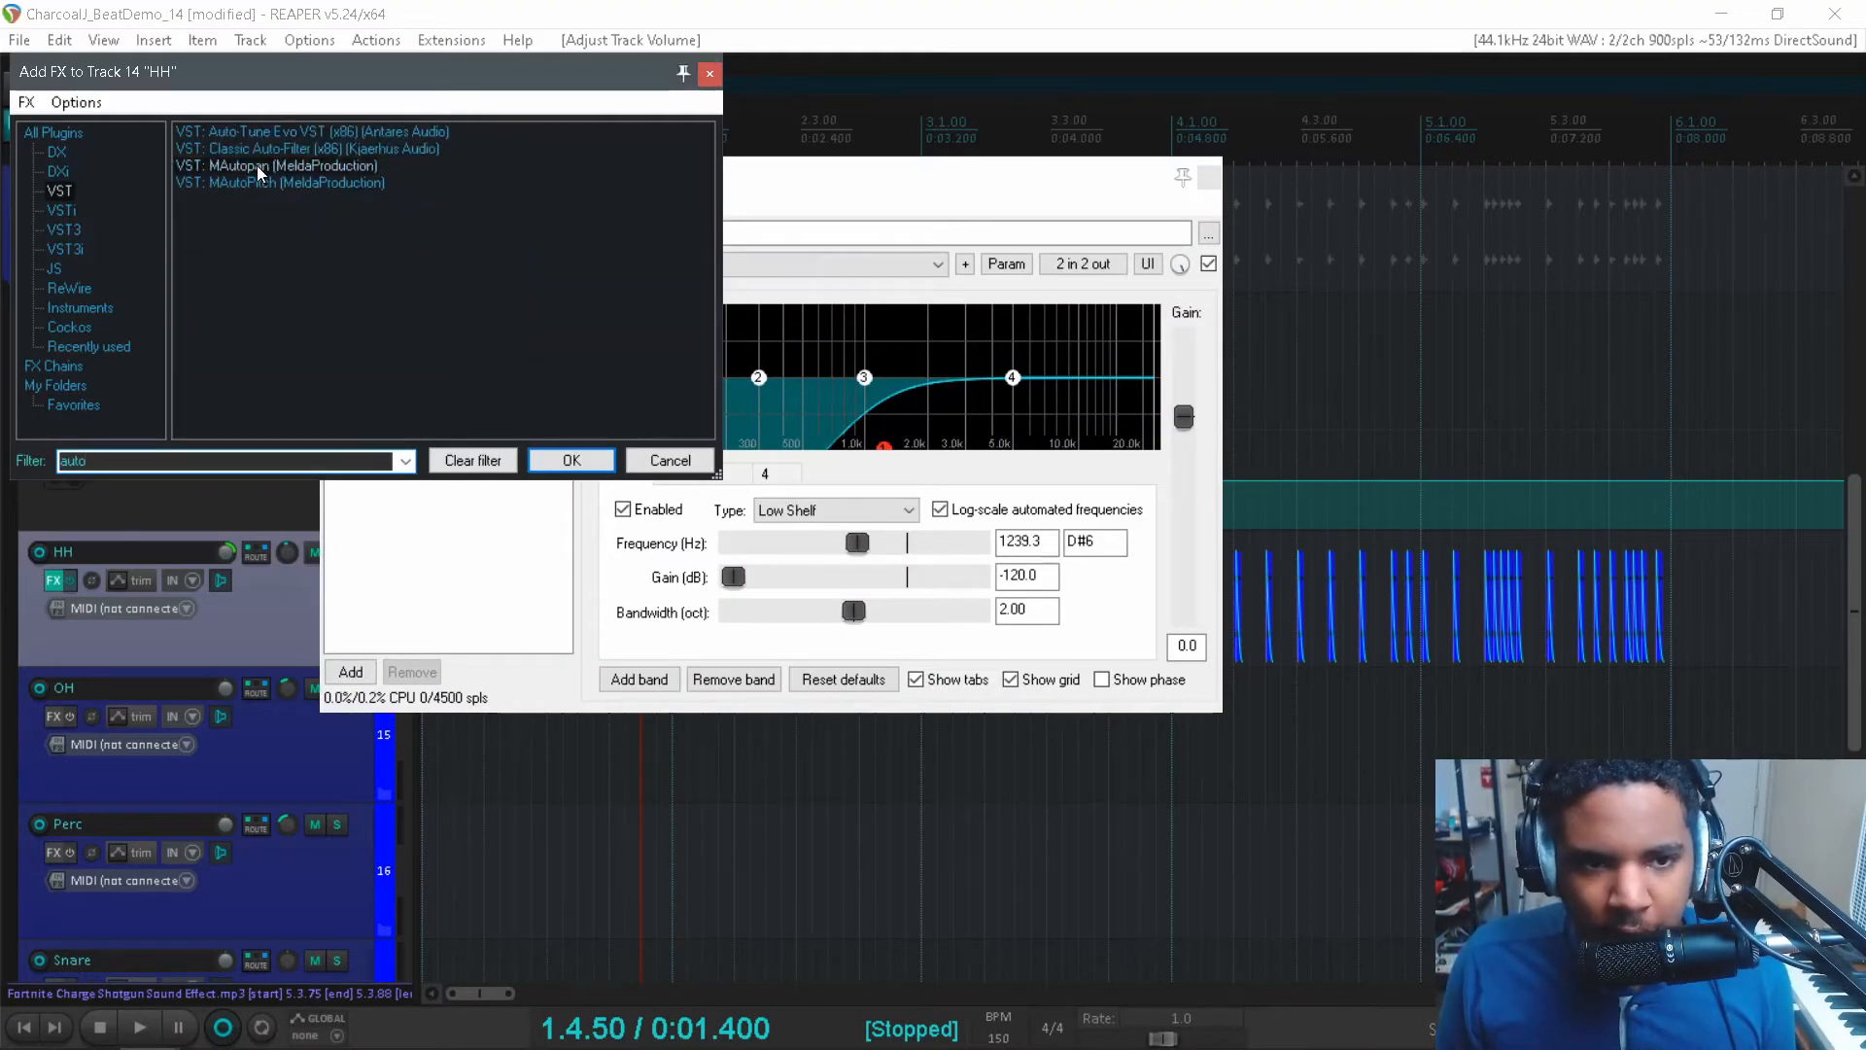
double_click(258, 168)
- Step through the MAutopan presets during playback and choose the Switching preset
click(1206, 306)
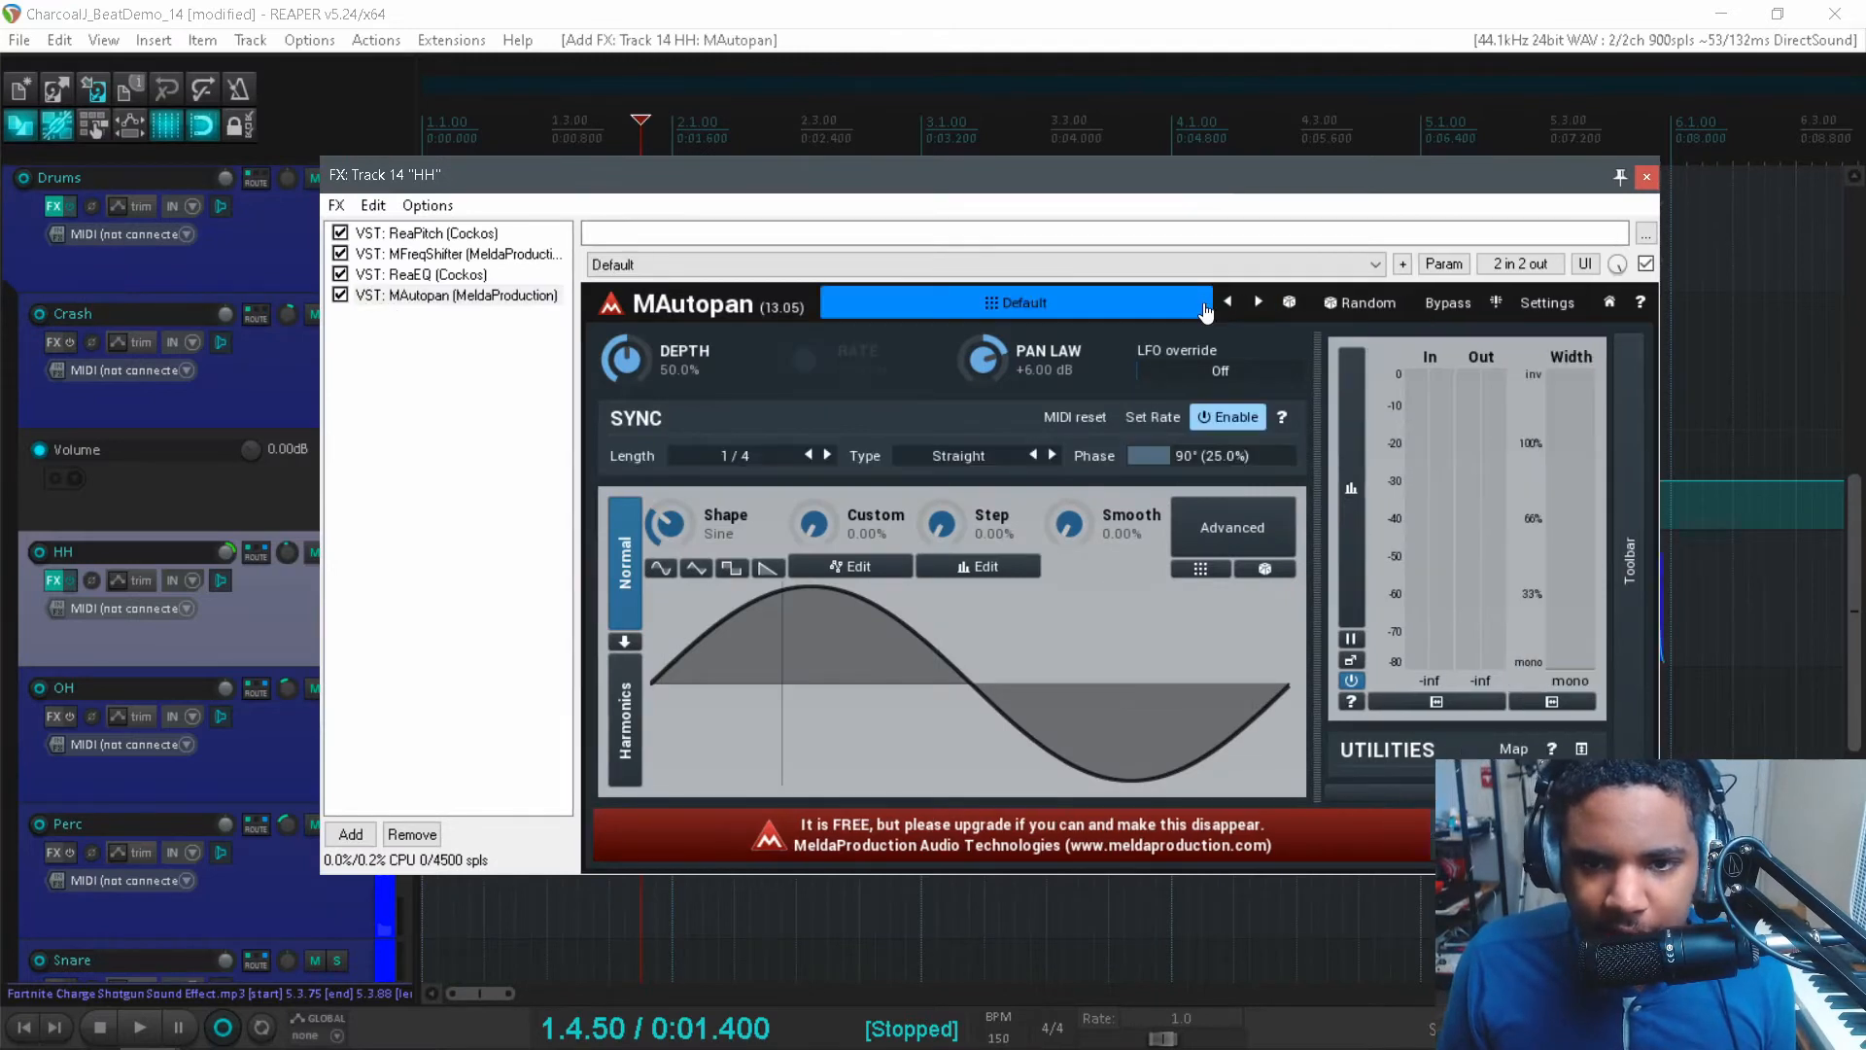
click(1206, 307)
click(1371, 214)
click(1260, 304)
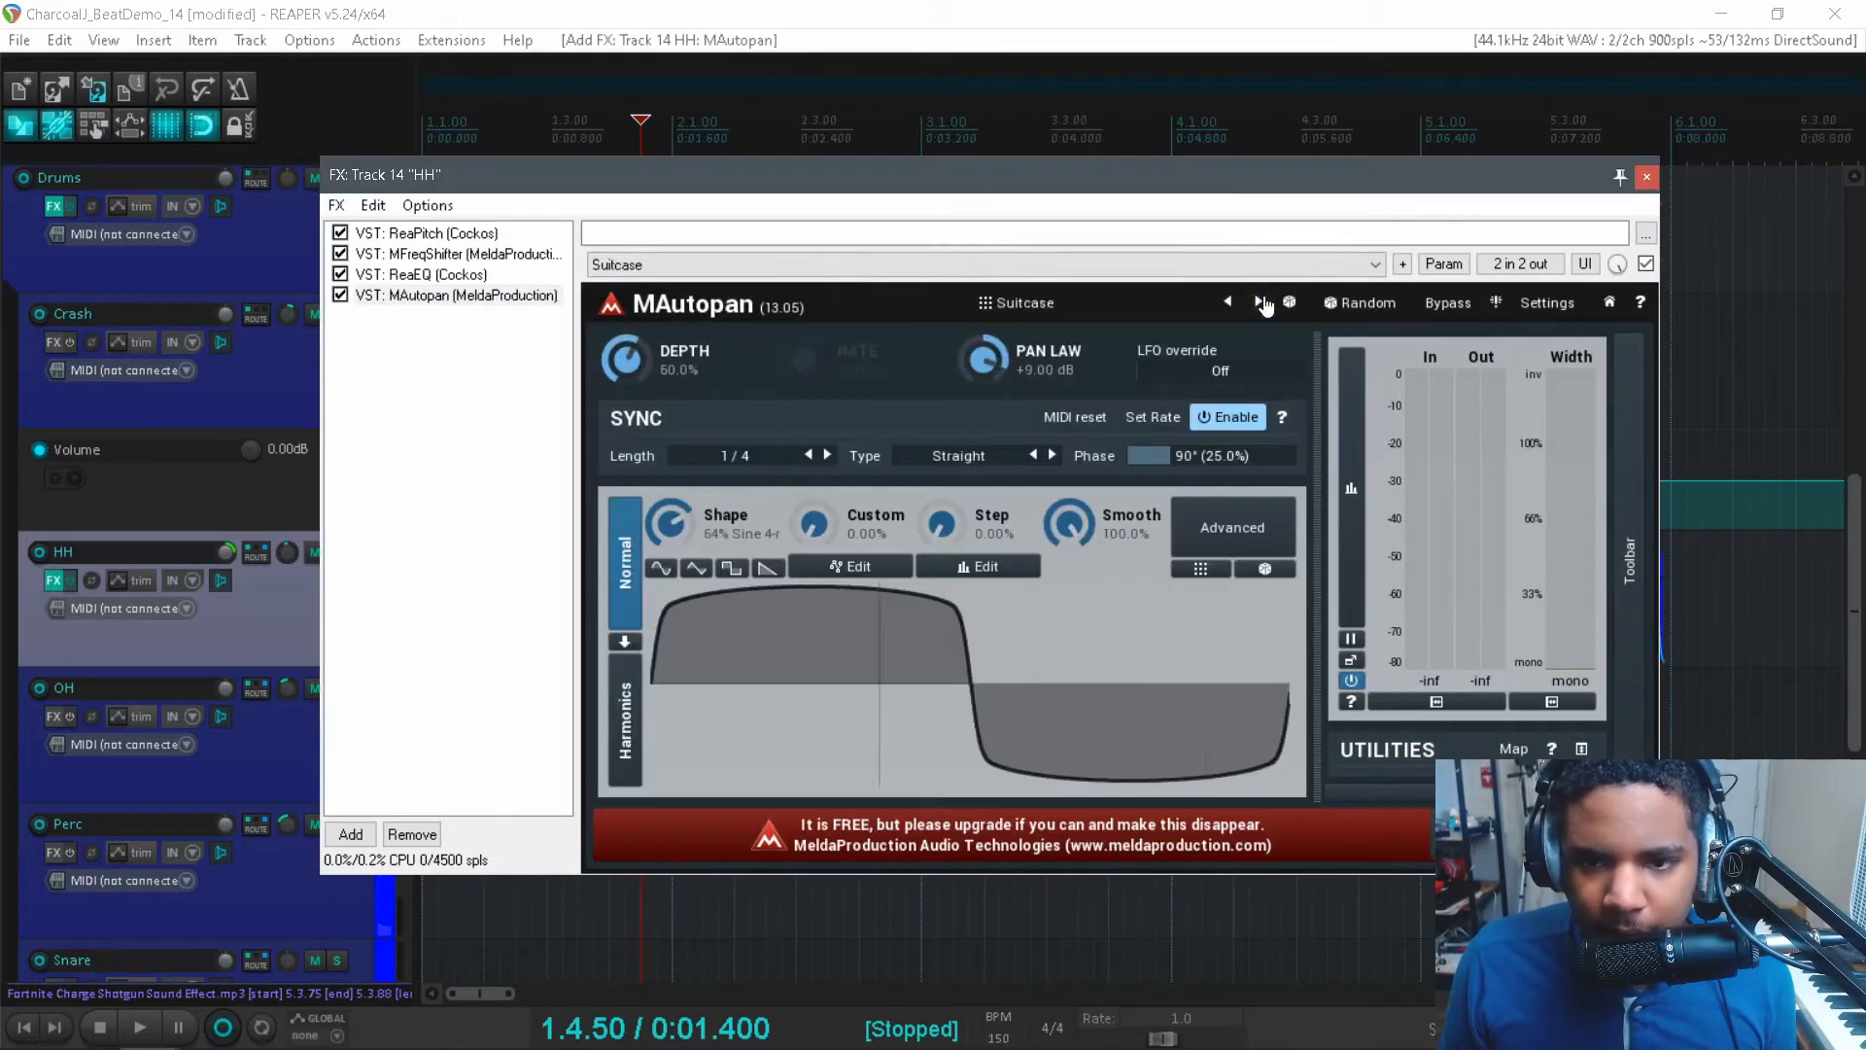
click(1261, 303)
key(space)
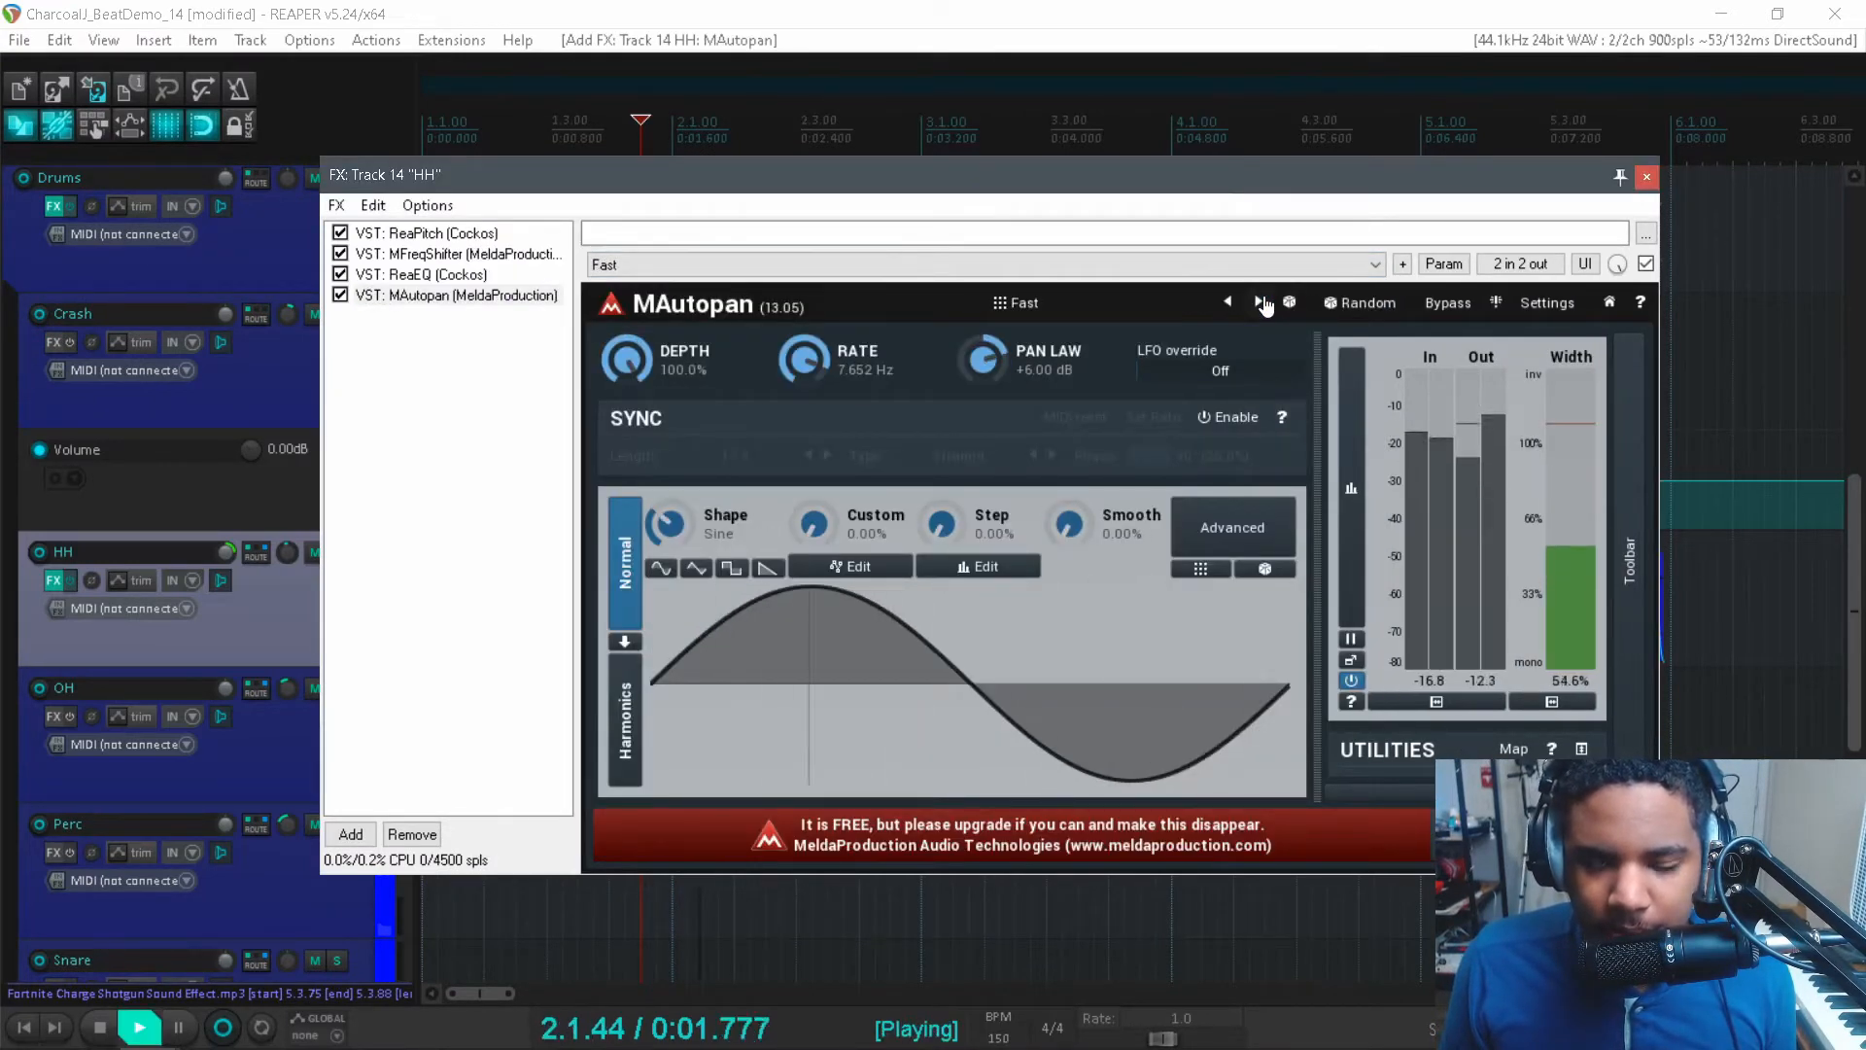
click(1260, 303)
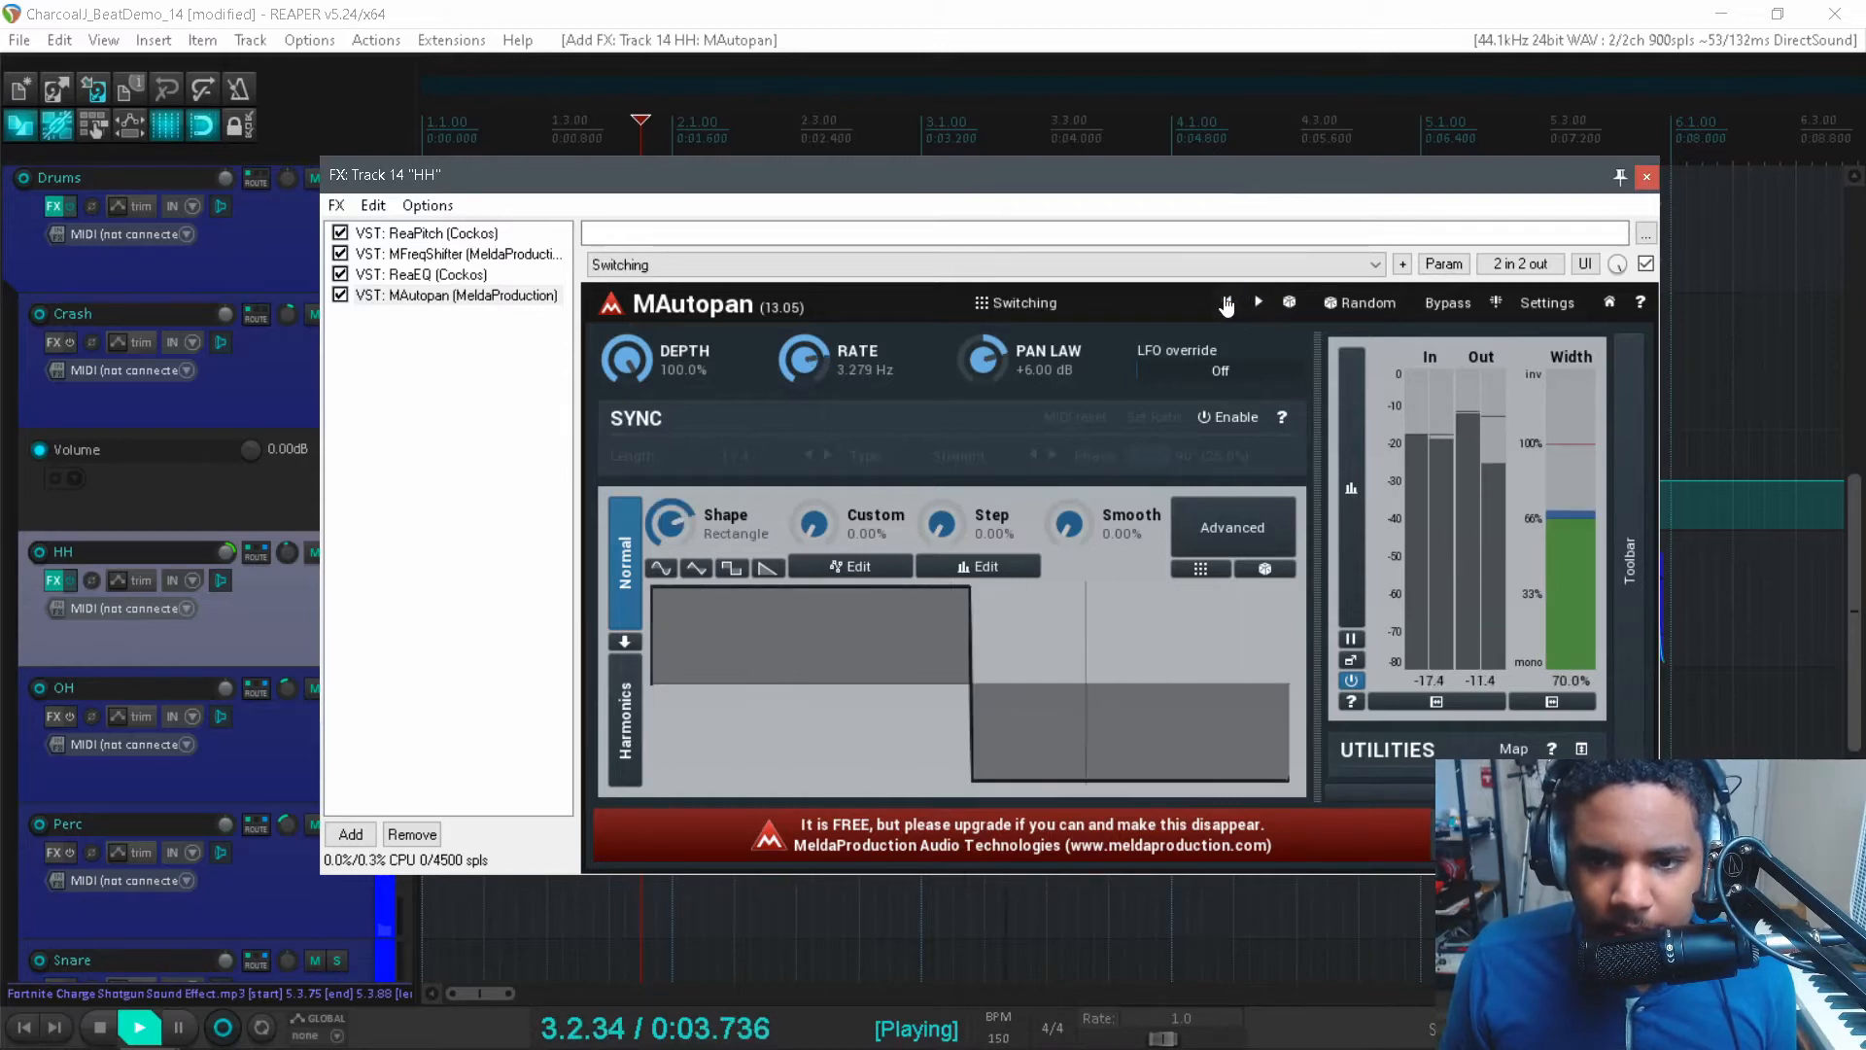
- Reduce the MAutopan depth to 31.2%, then stop playback and close the HH effects window
drag(627, 371, 627, 505)
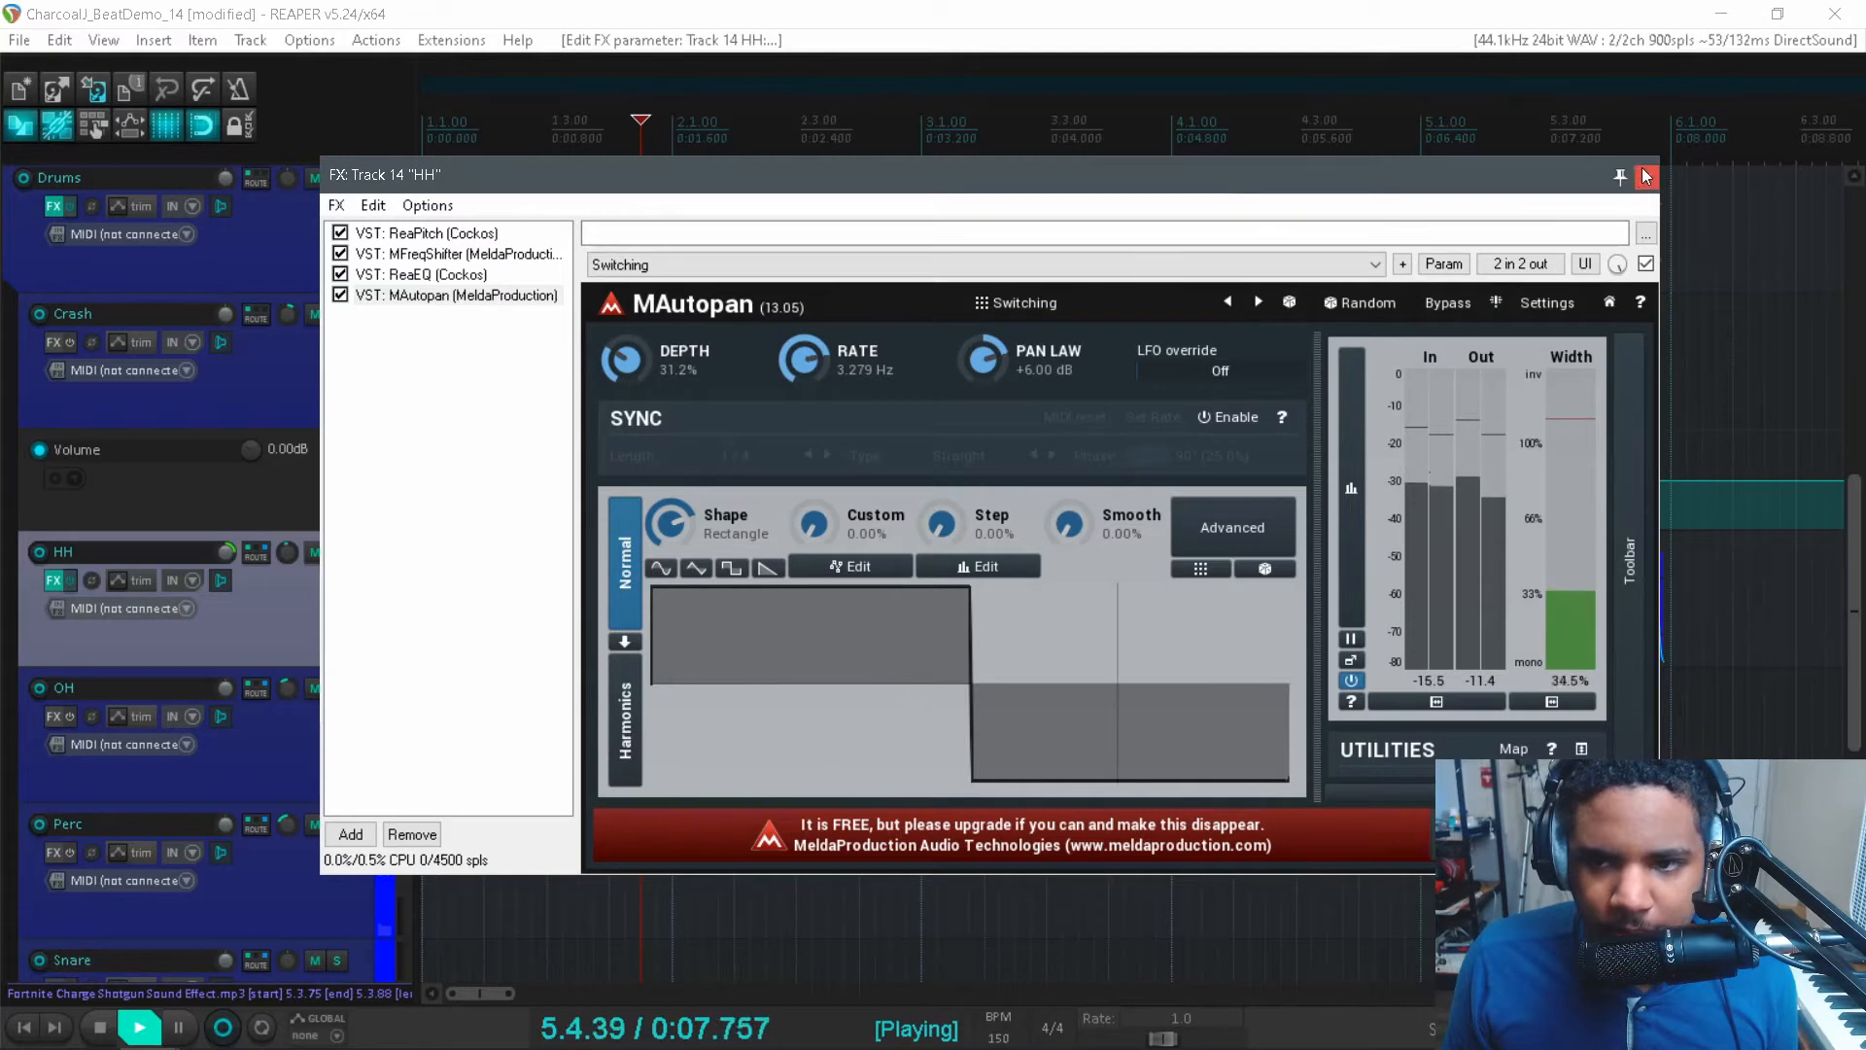
key(space)
click(1647, 176)
- Unmute and solo the Sample track, then audition its shotgun sound clips
drag(1858, 515, 1861, 234)
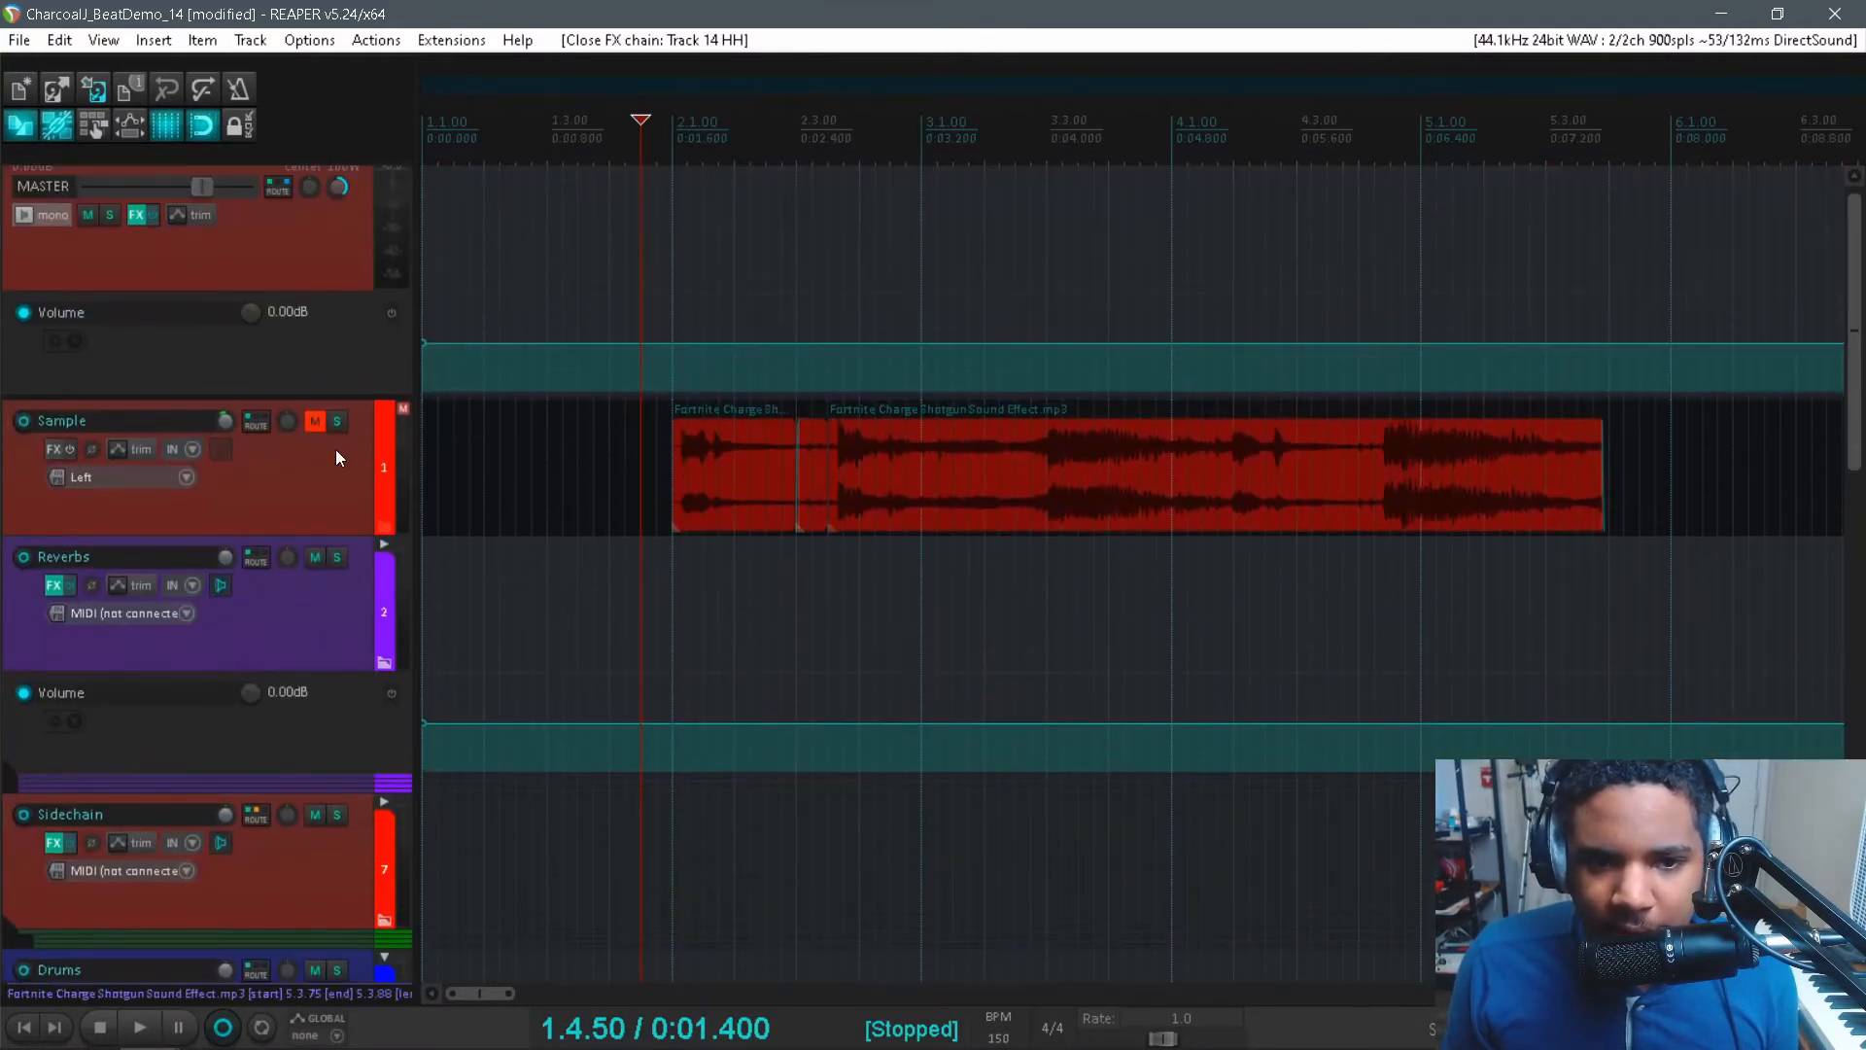
click(336, 417)
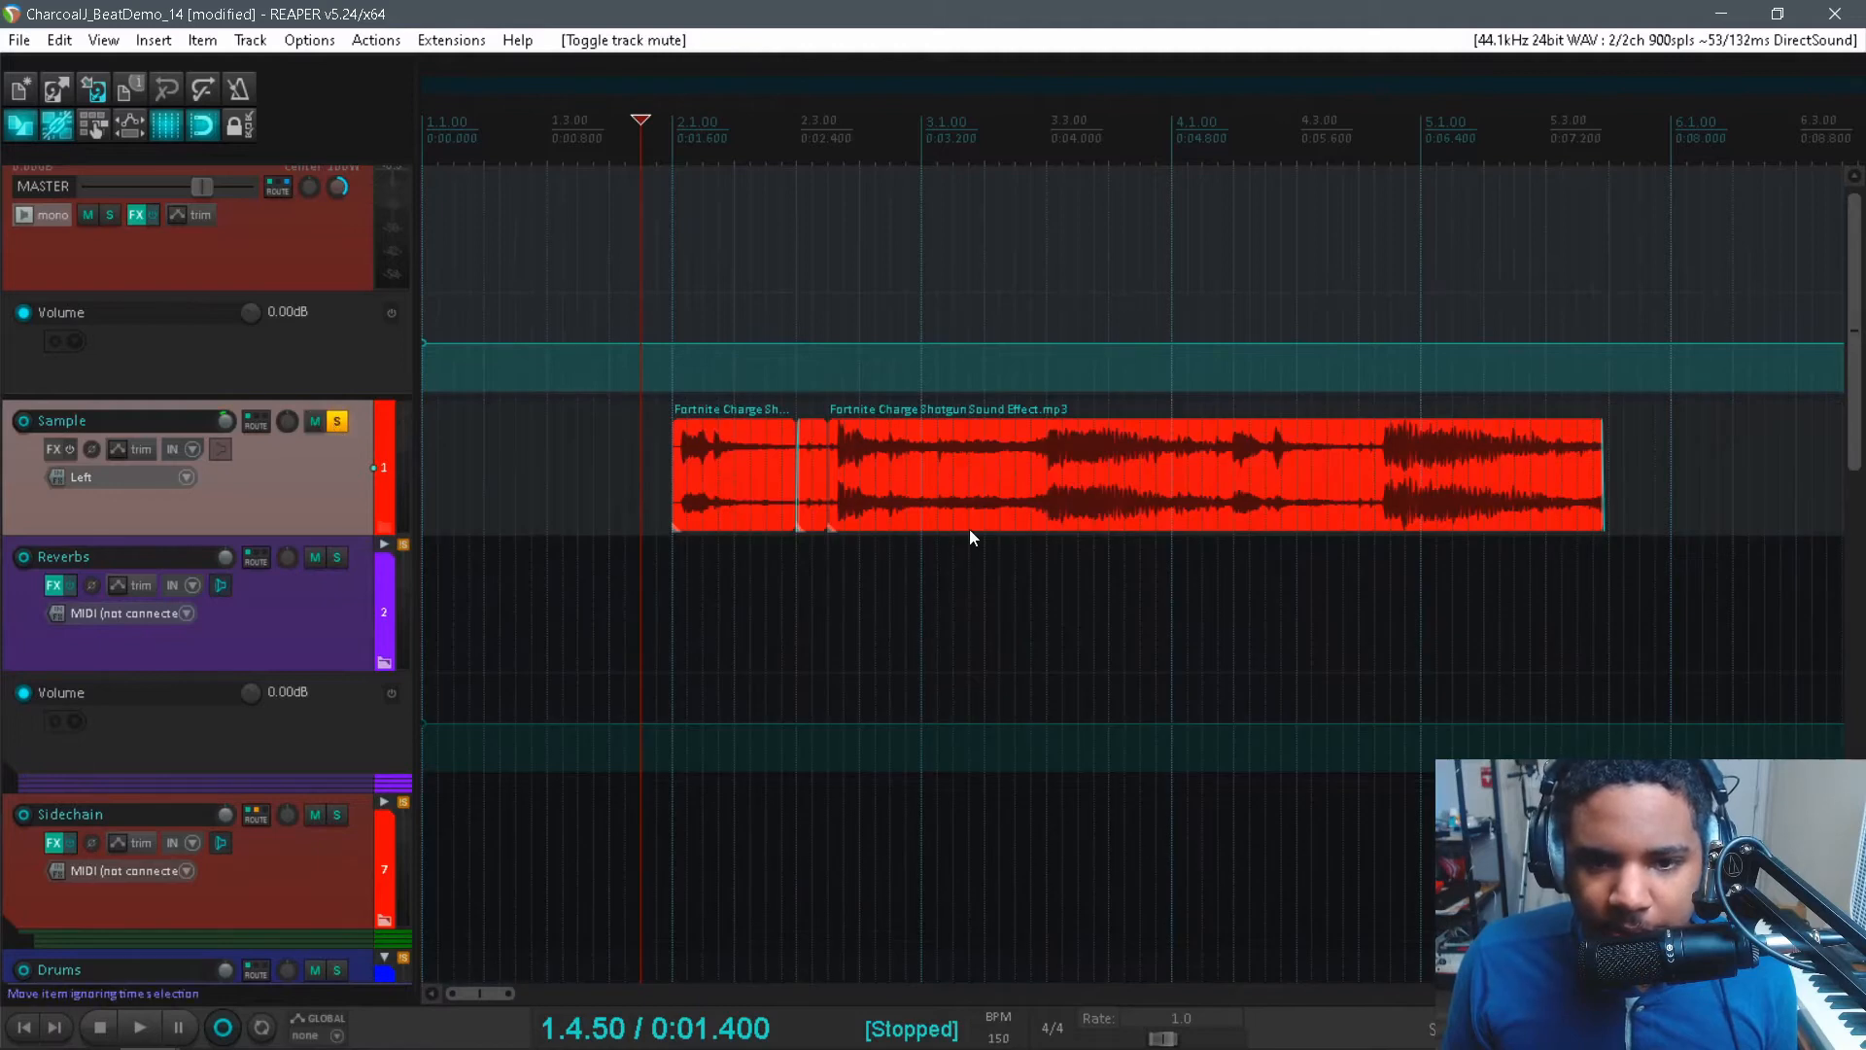
click(921, 603)
click(828, 603)
key(space)
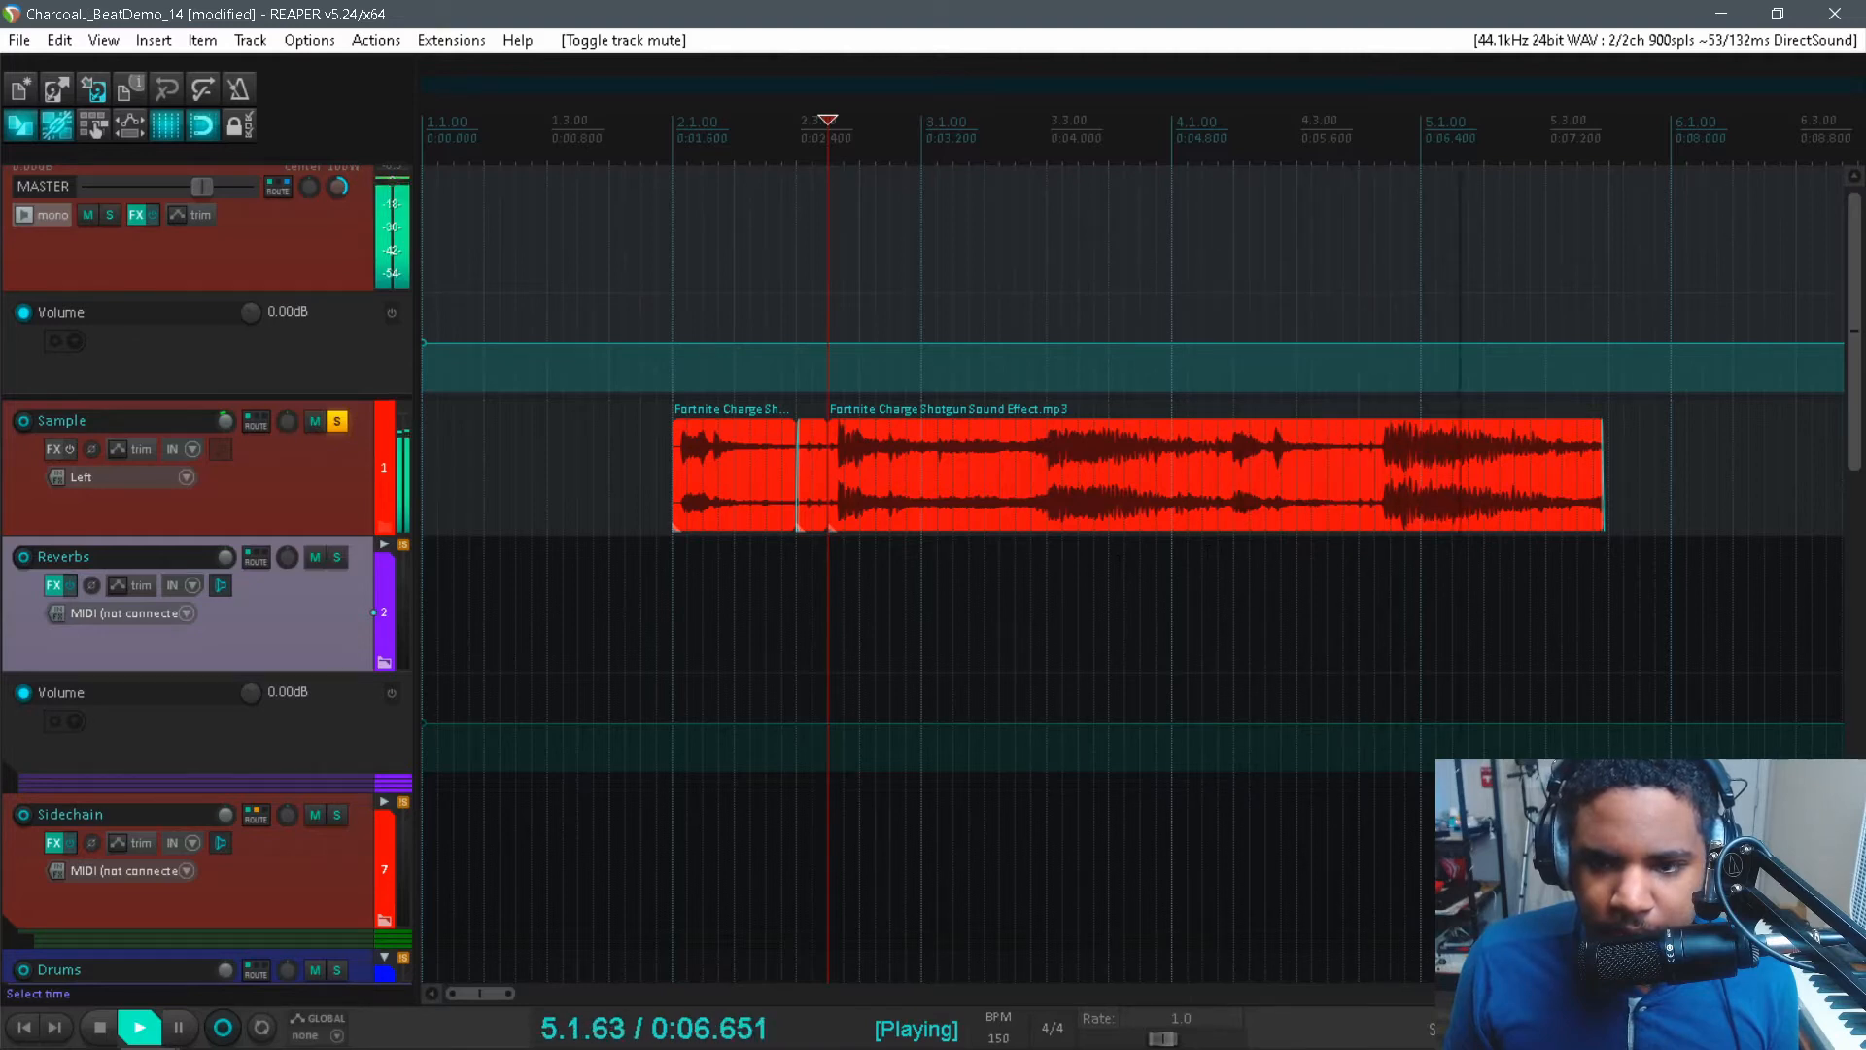
key(space)
- Split the Sample track's shotgun clip at 3.3.00 and again after it to cut out a snare hit
click(1047, 547)
key(space)
key(space)
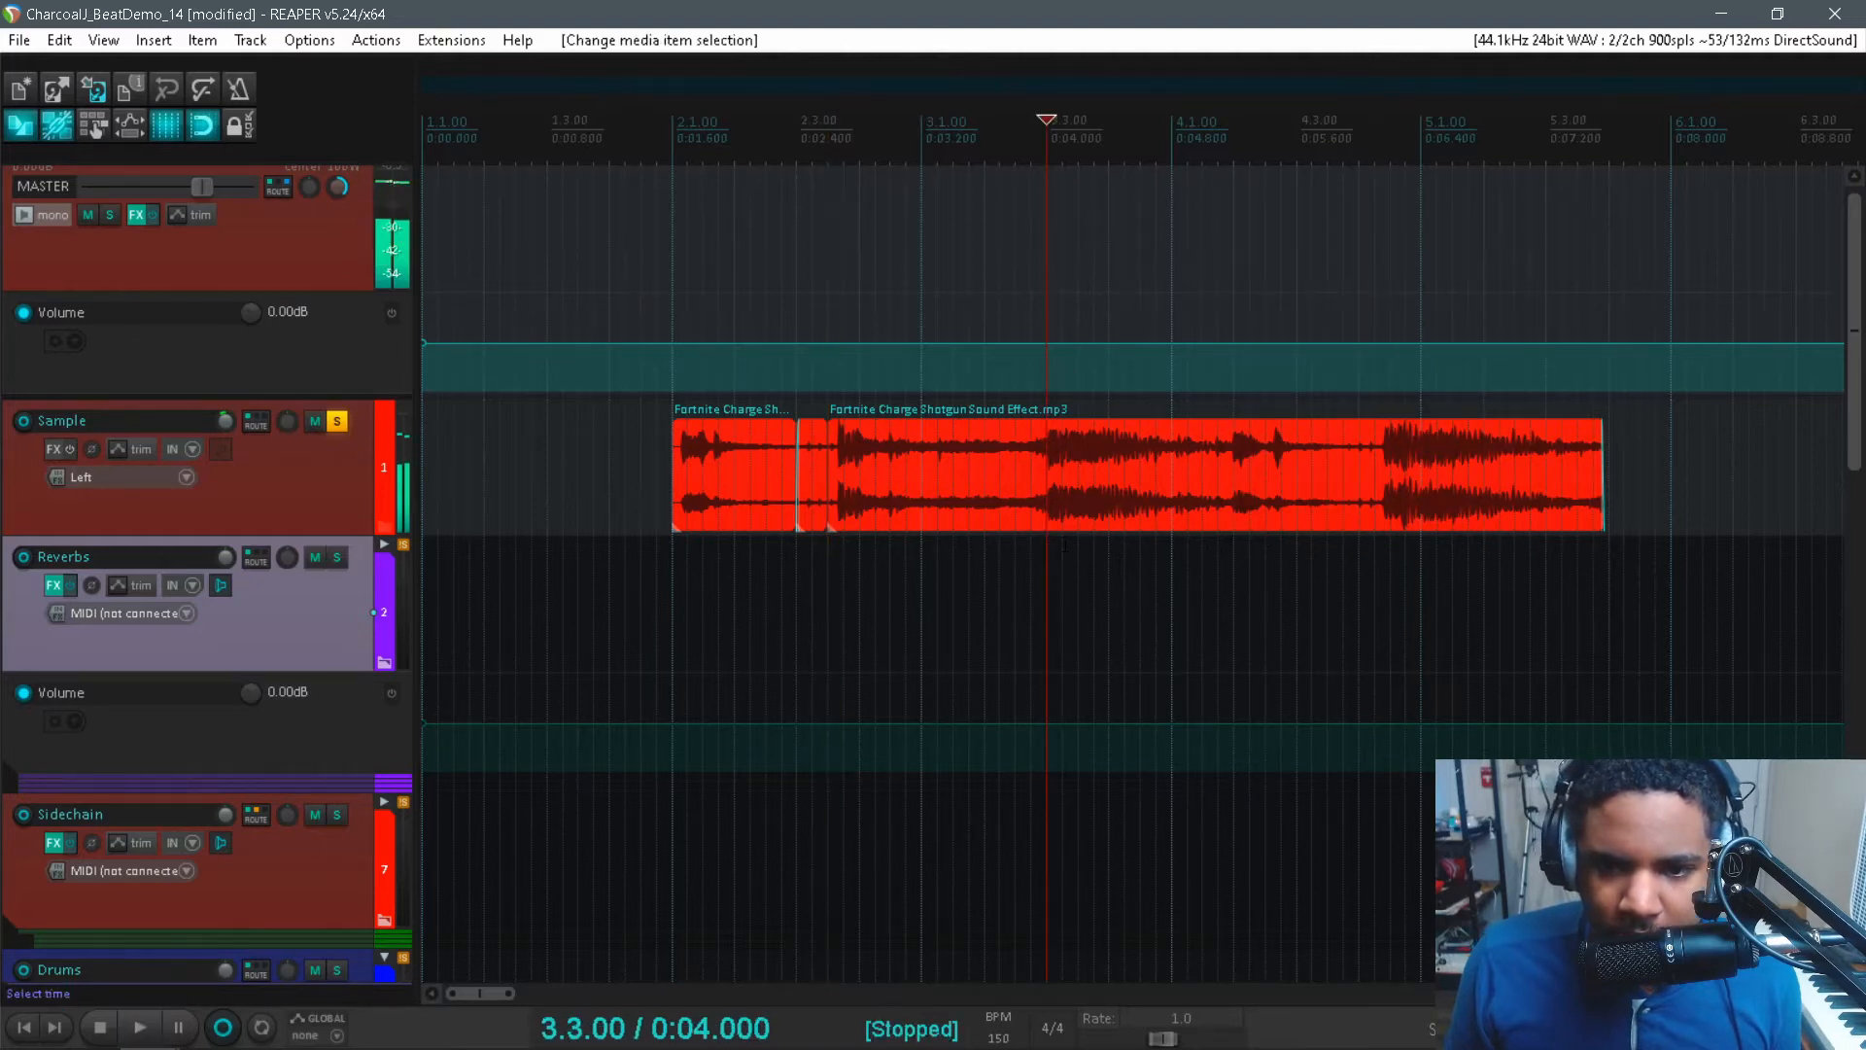
scroll(1068, 547, up, 4)
key(s)
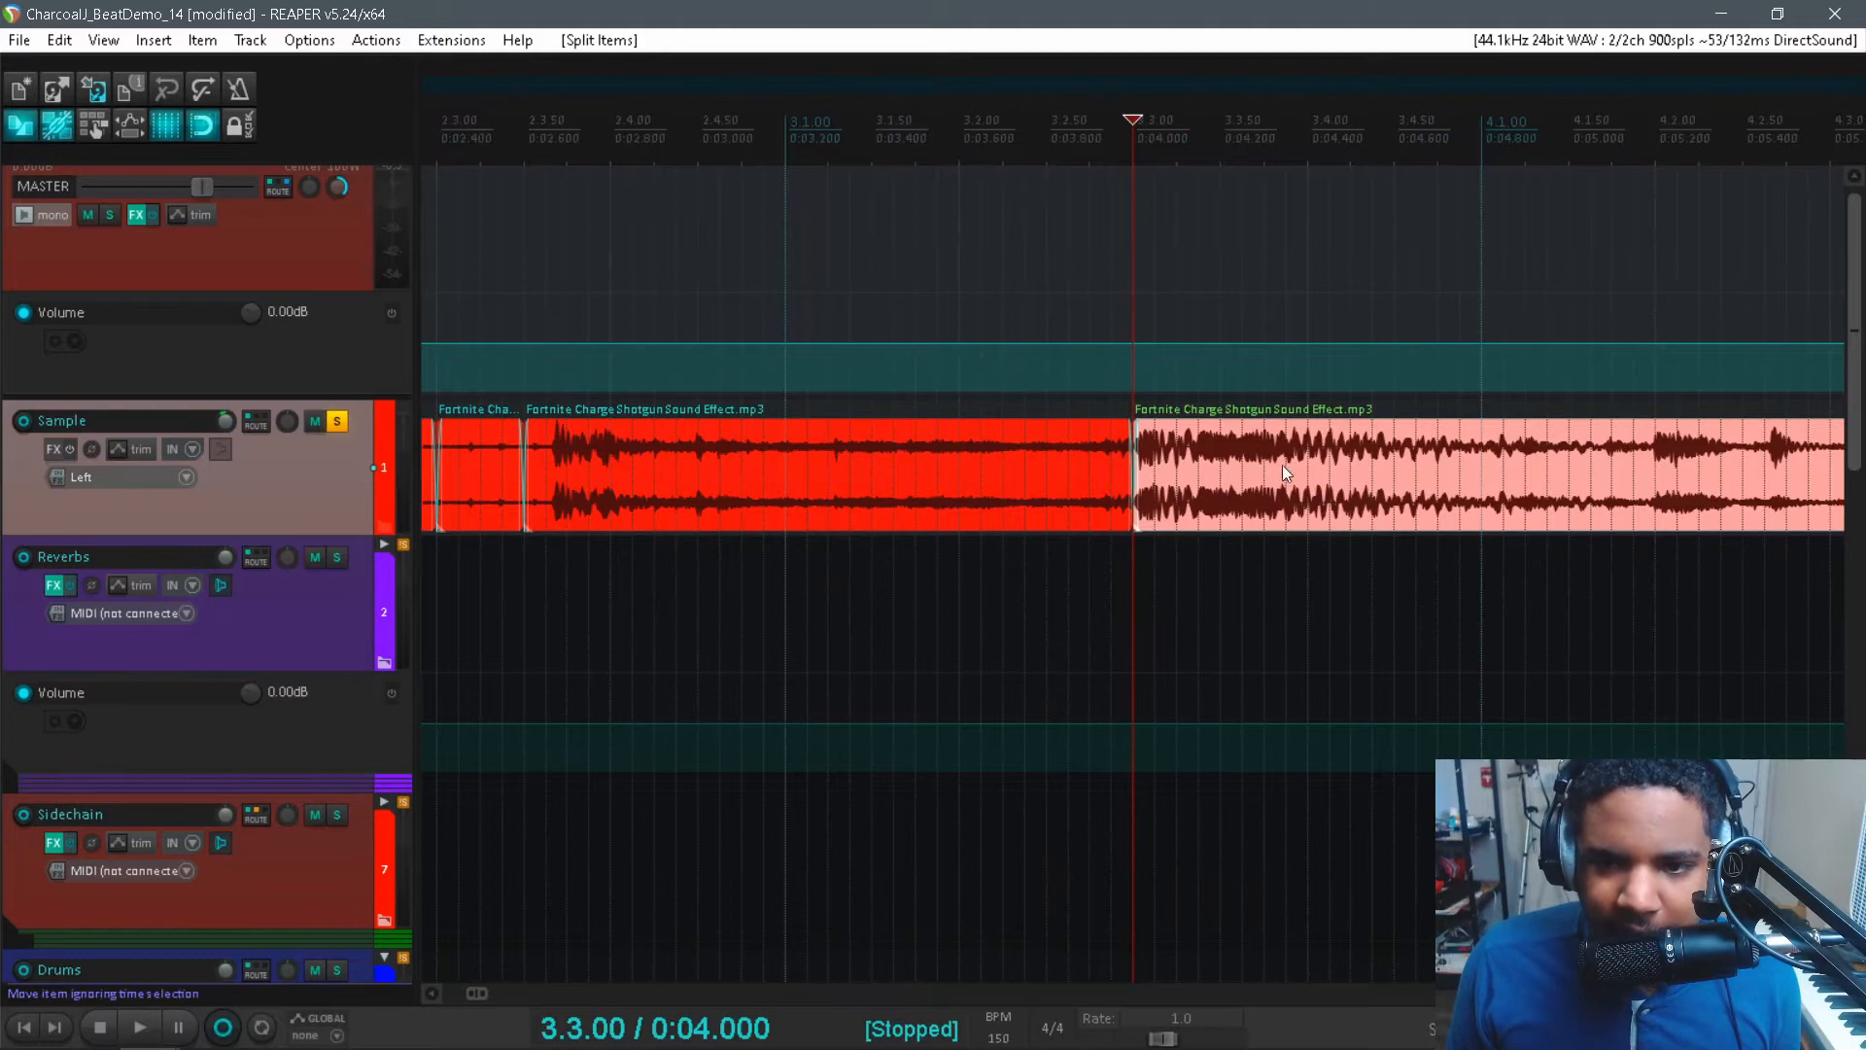
click(1309, 469)
key(s)
drag(1286, 467, 1309, 531)
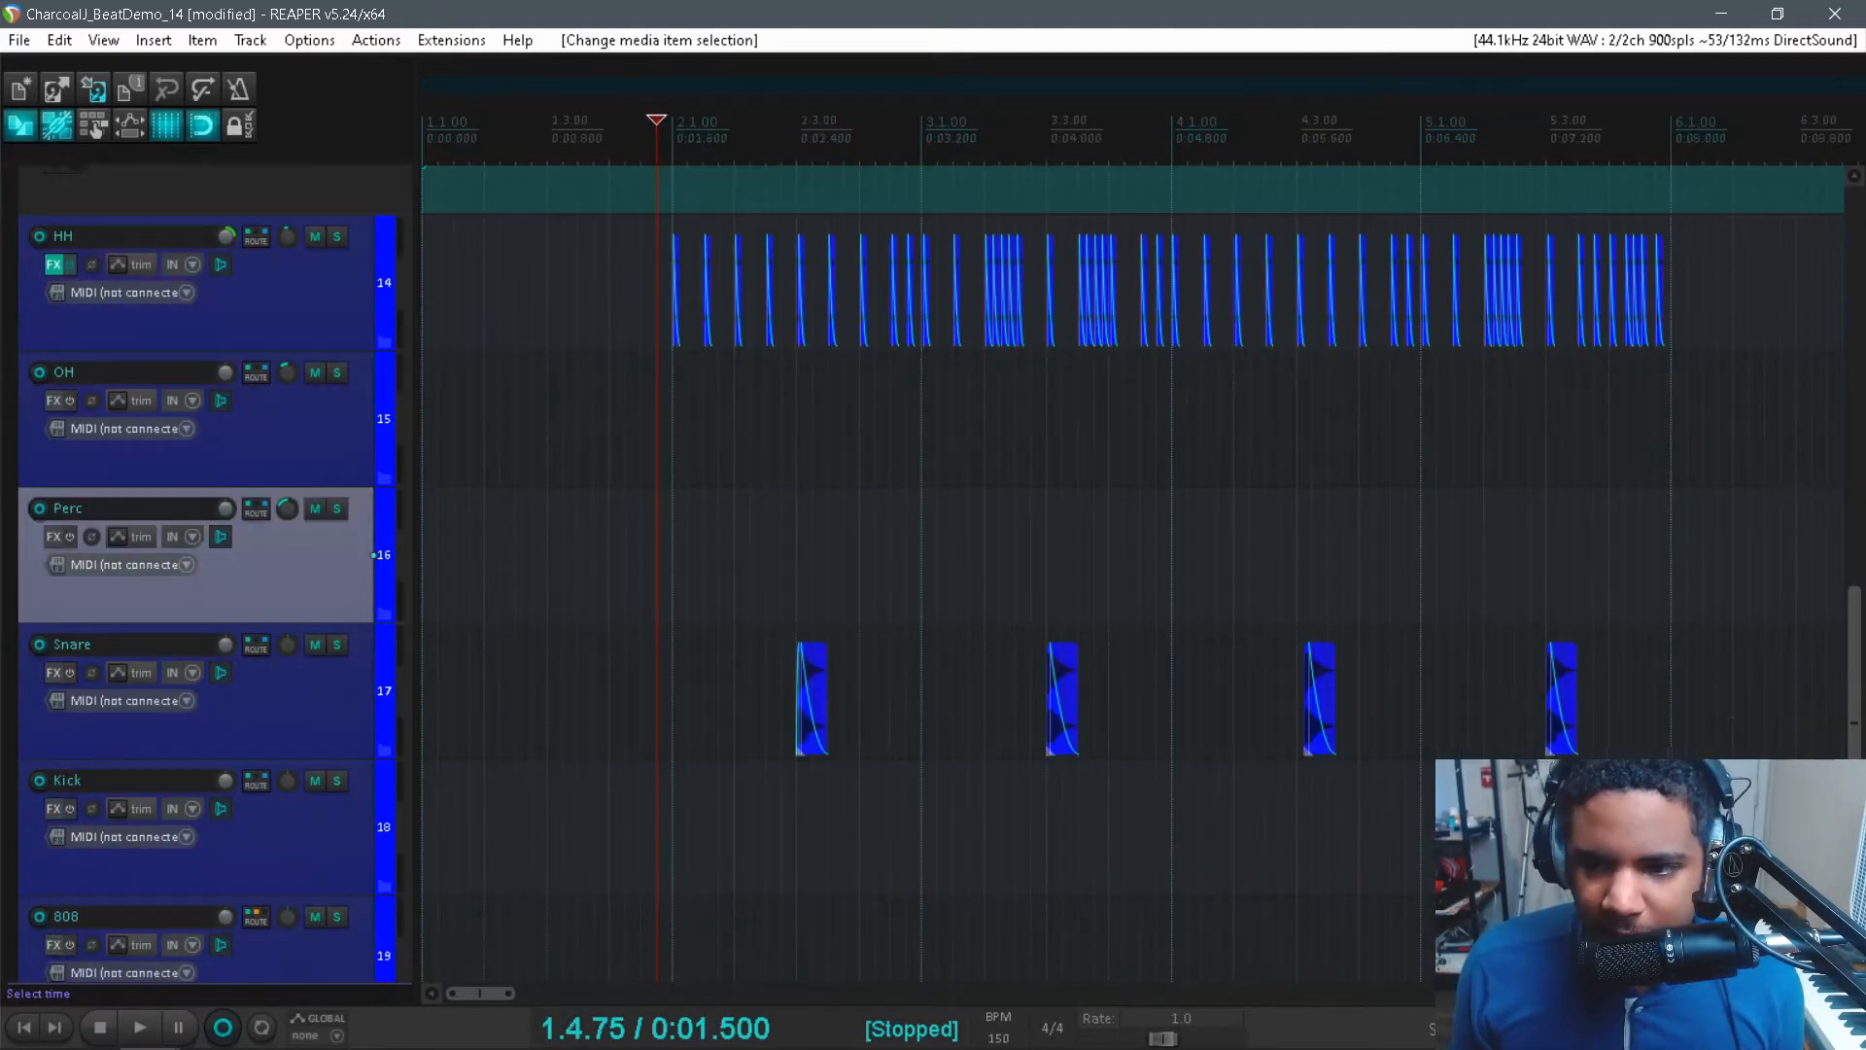
- Play back the hi-hat and snare pattern and align the third snare clip to 4.3.00
drag(1858, 687, 1858, 716)
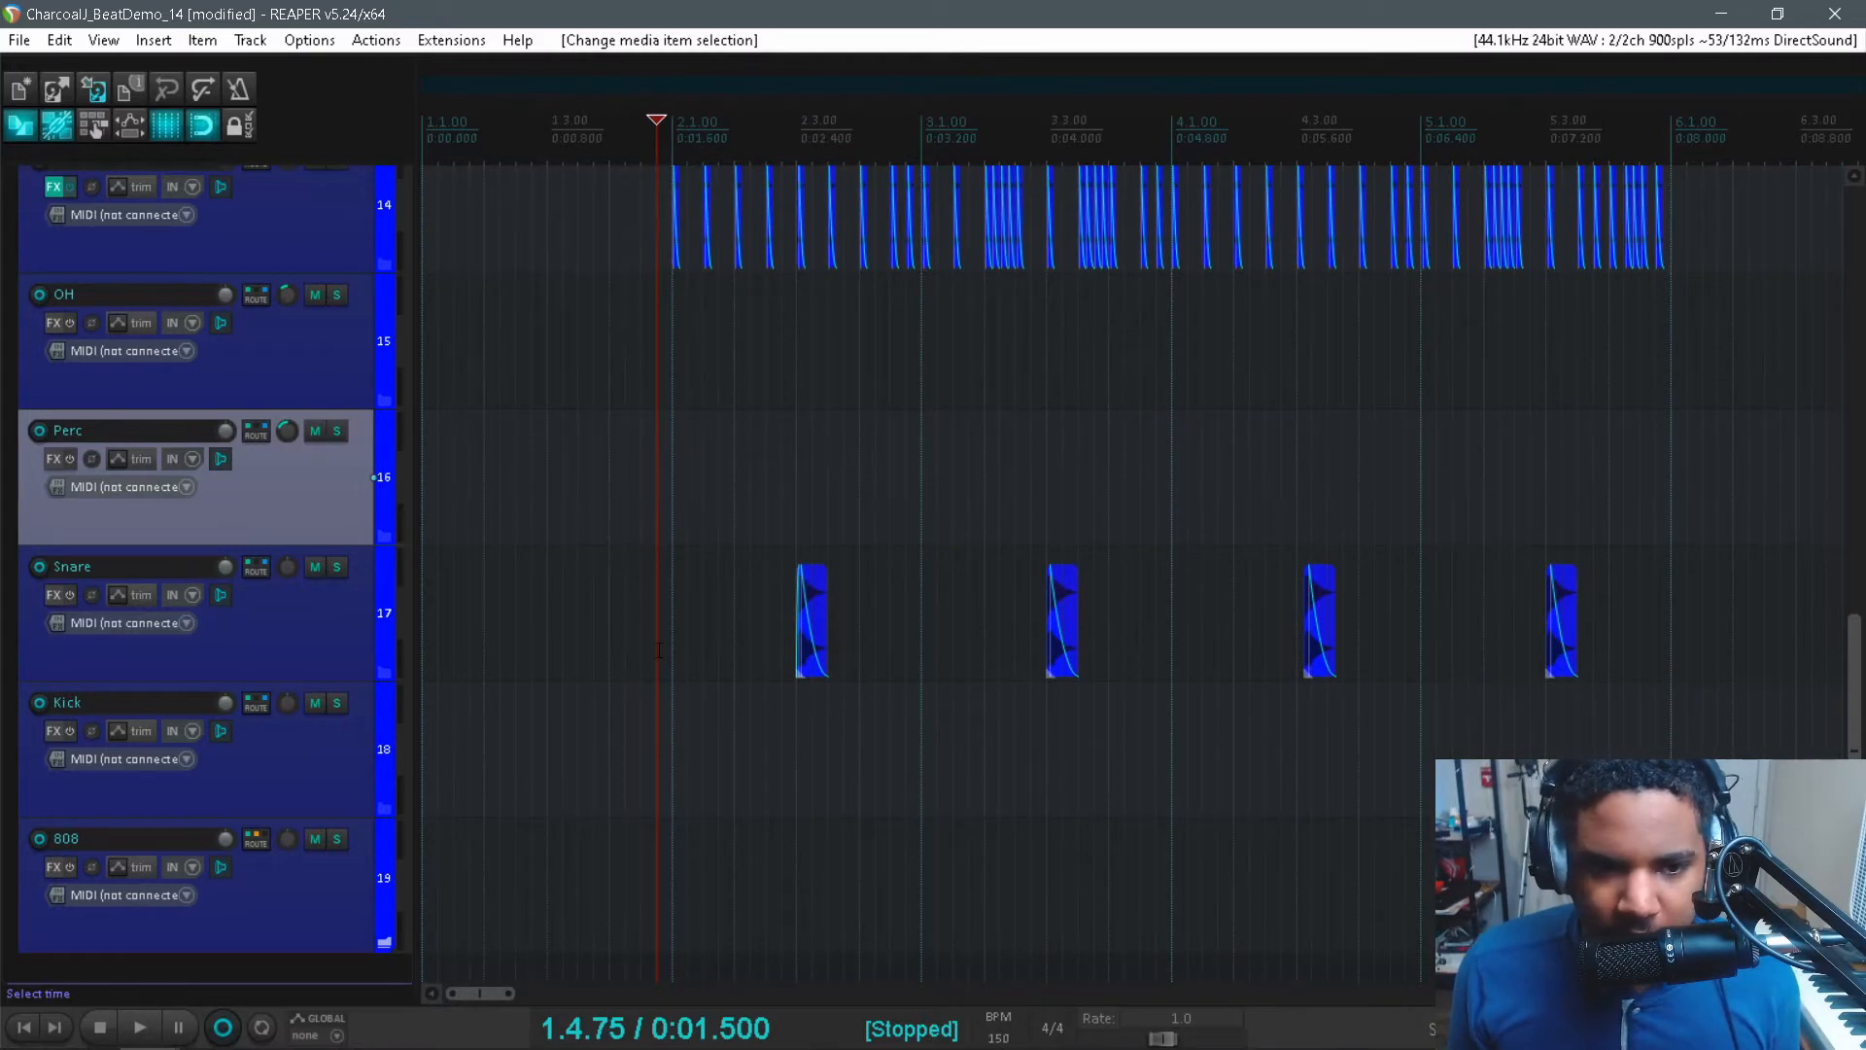
key(space)
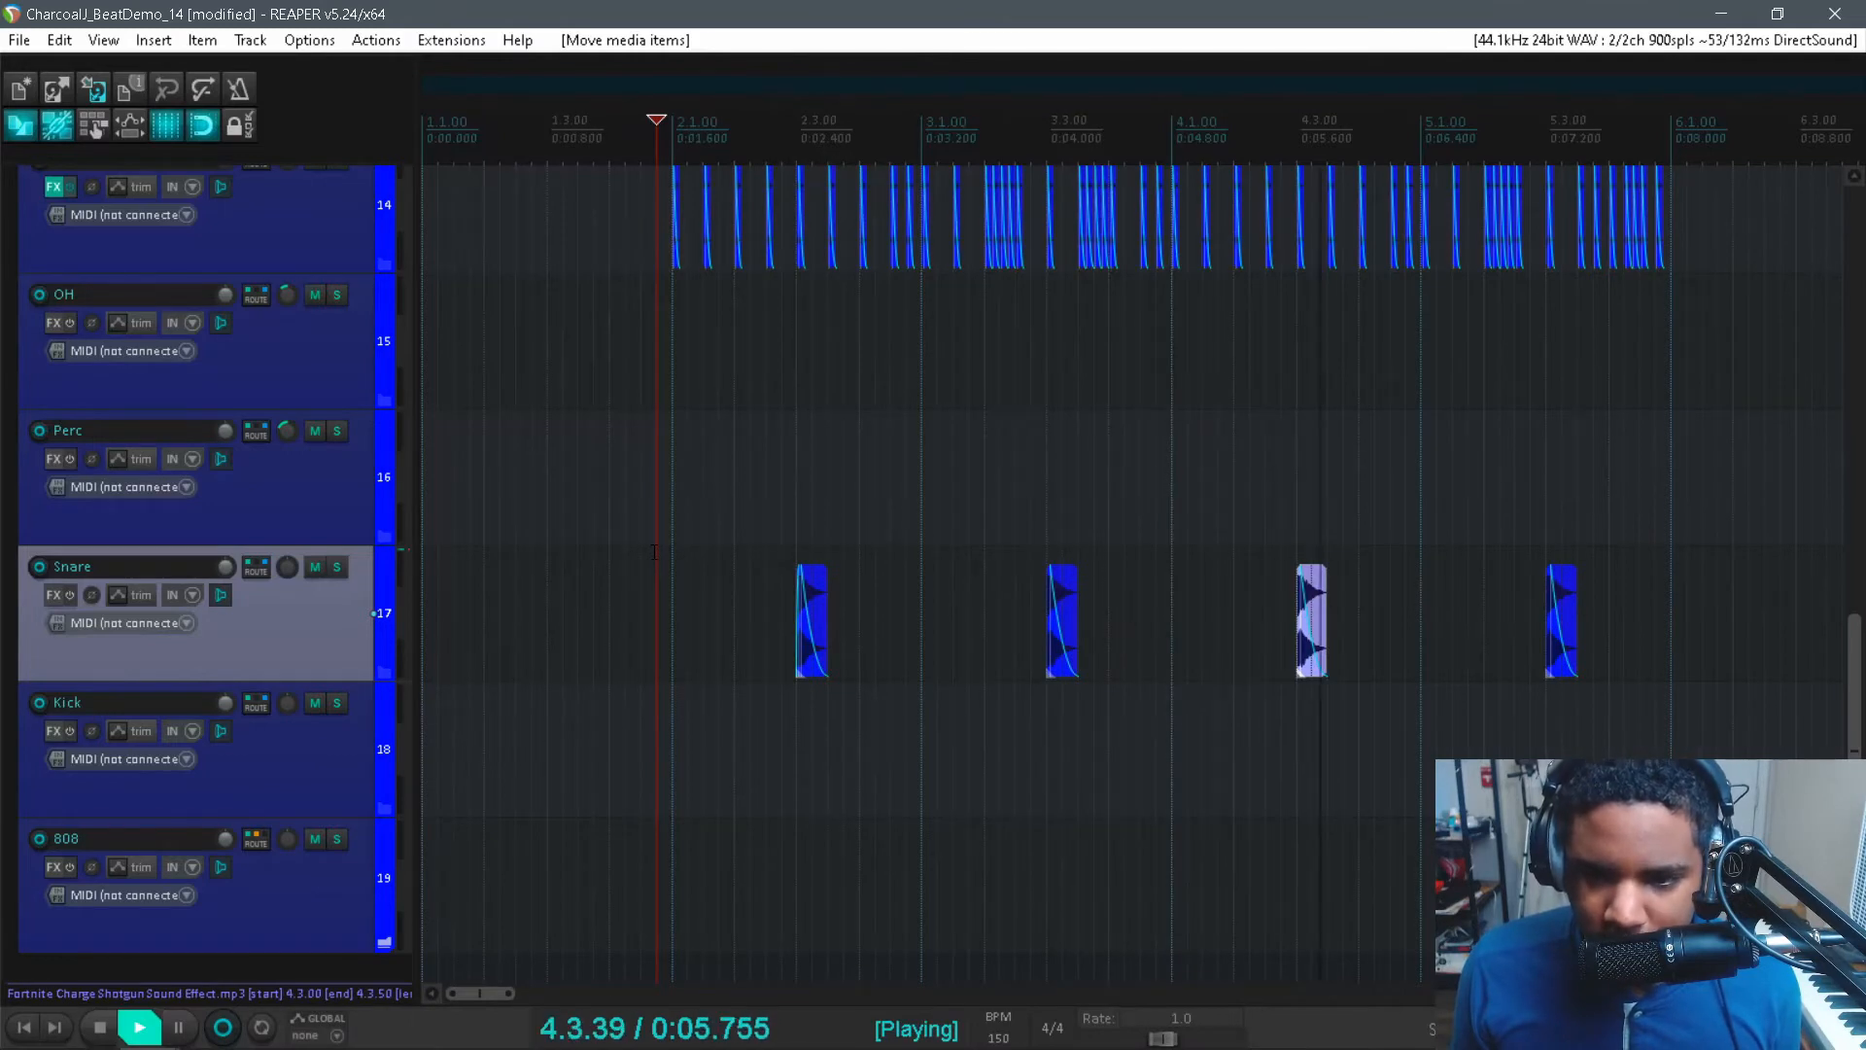
key(space)
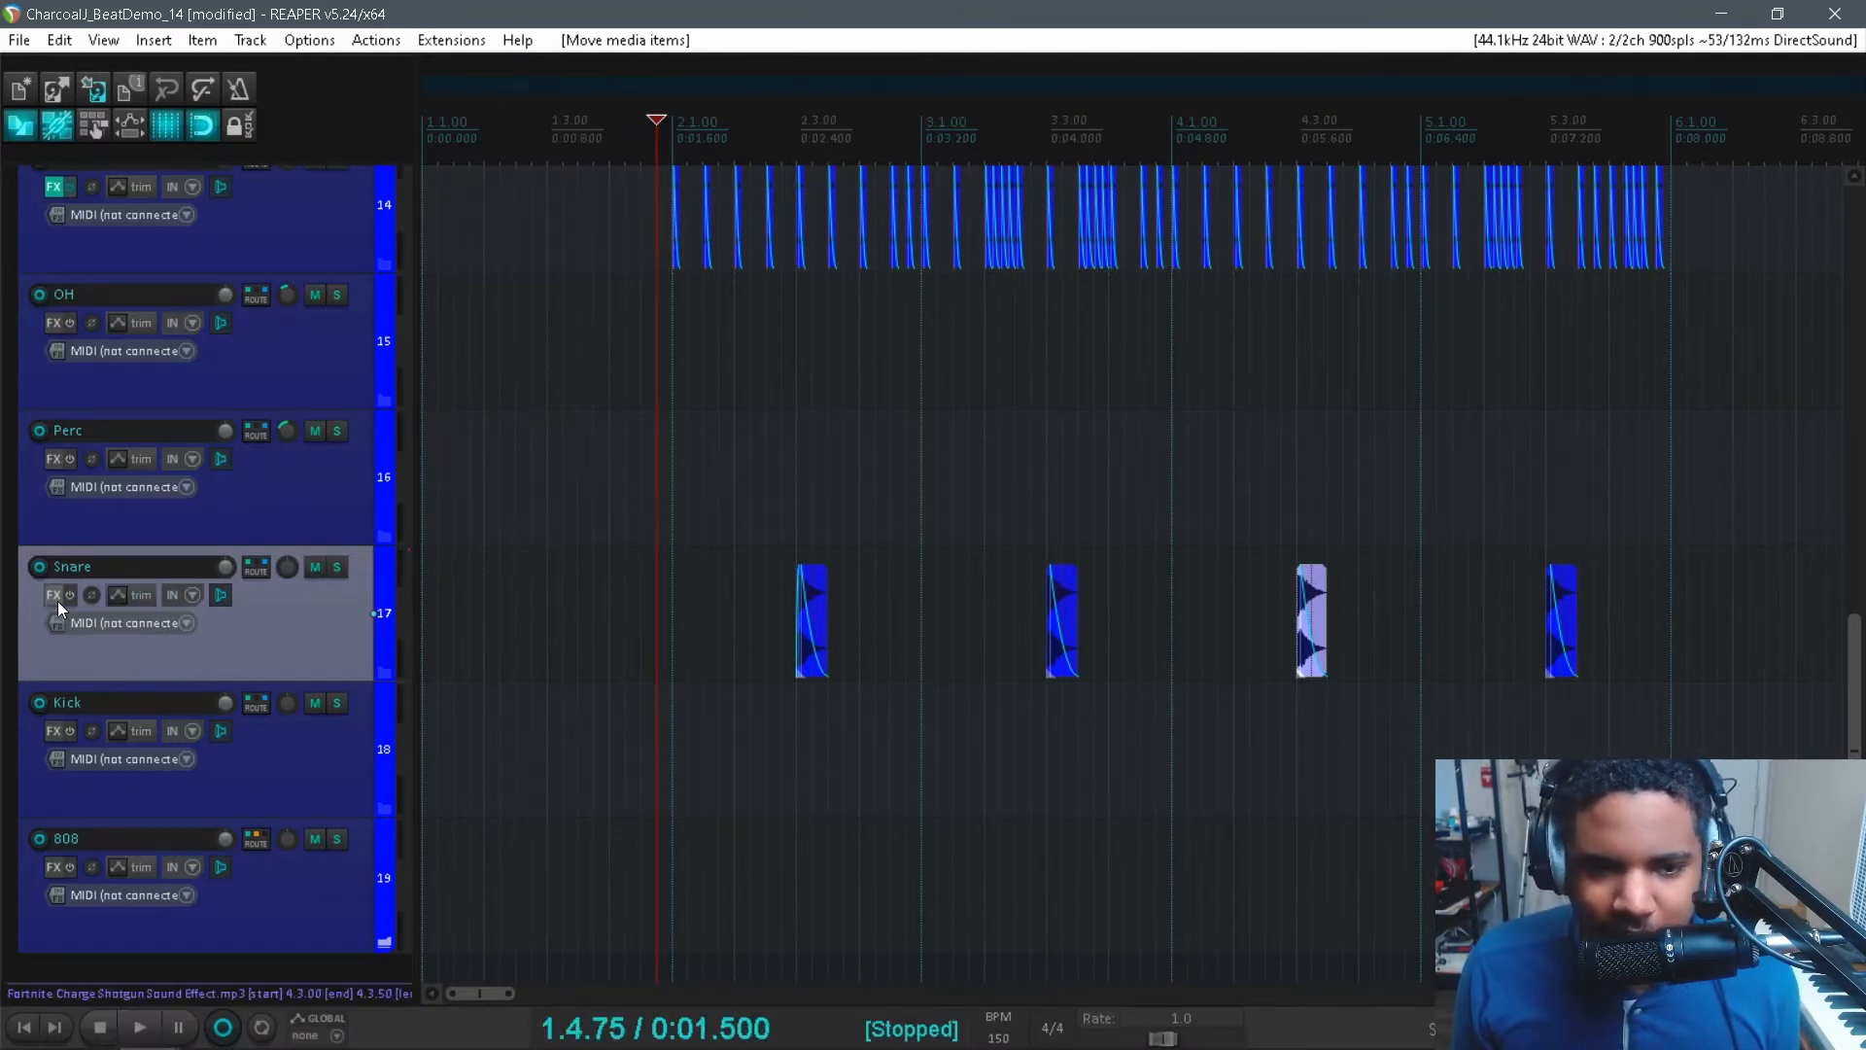
- Add CamelCrusher to the Snare track's effects chain
click(56, 601)
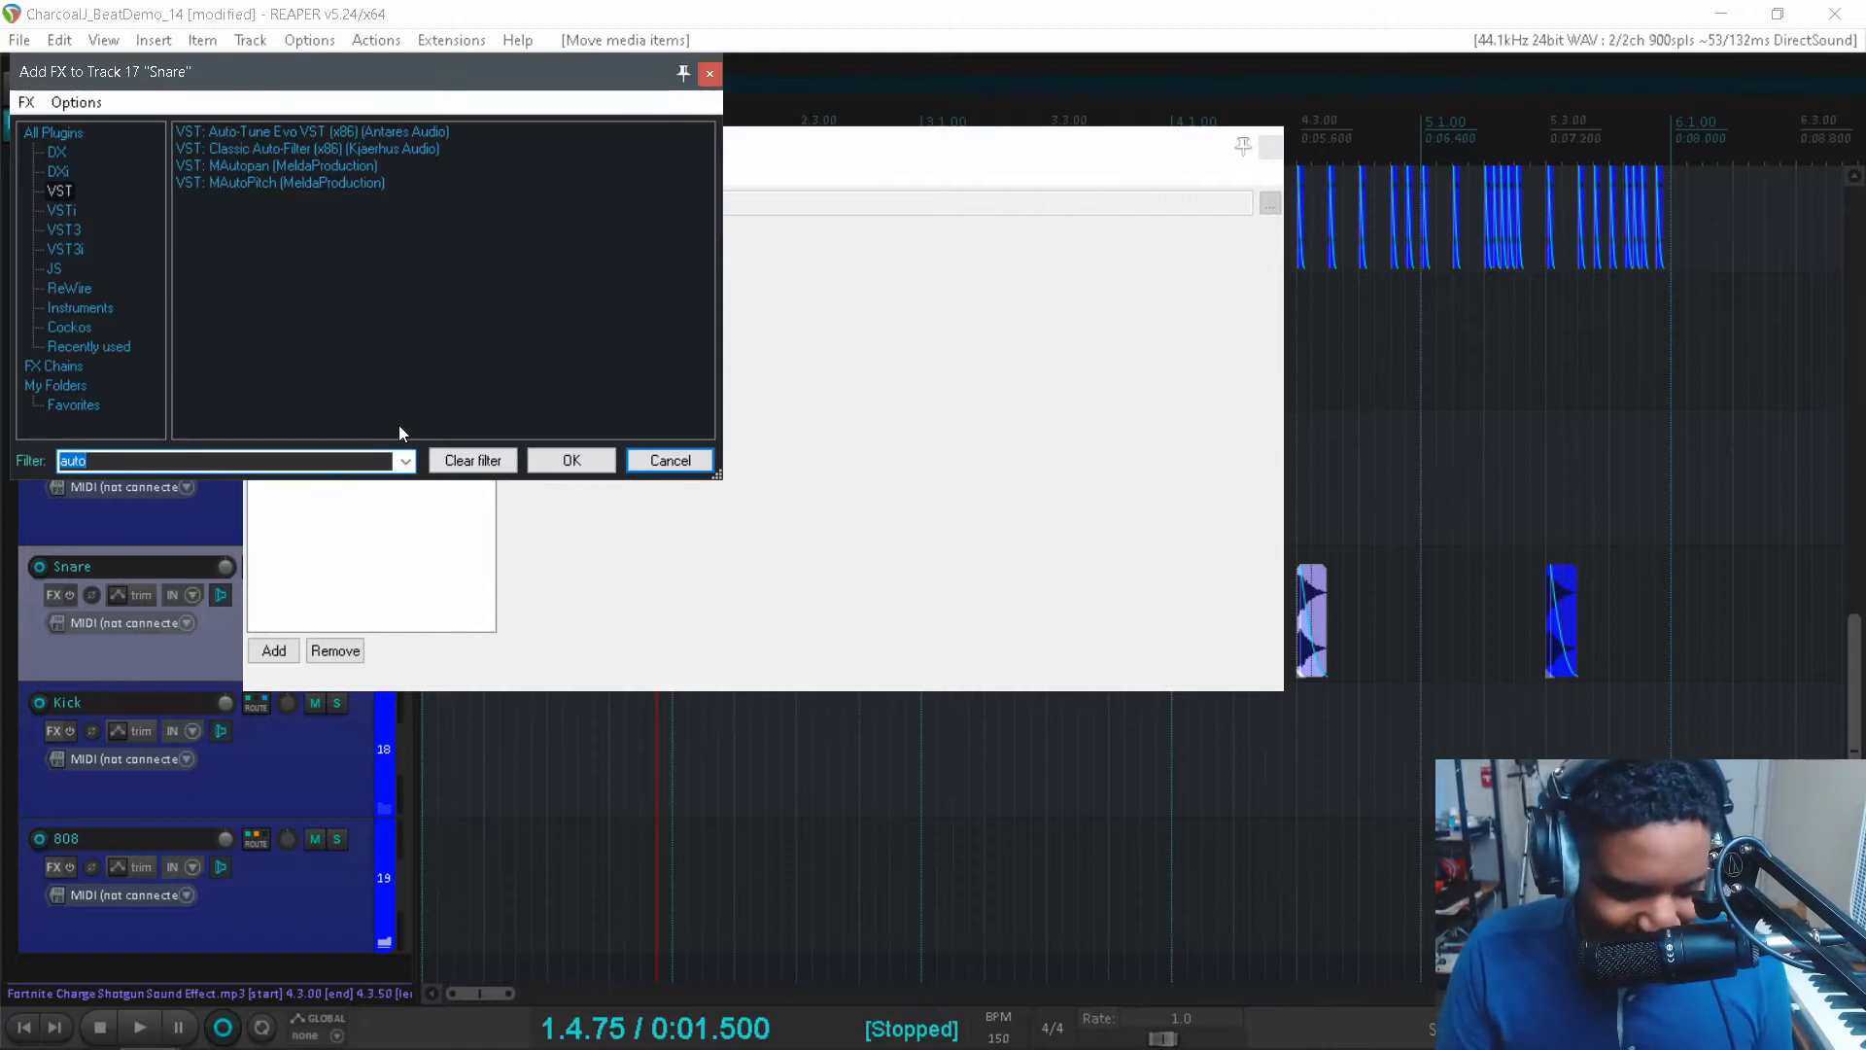
text(camel)
double_click(253, 130)
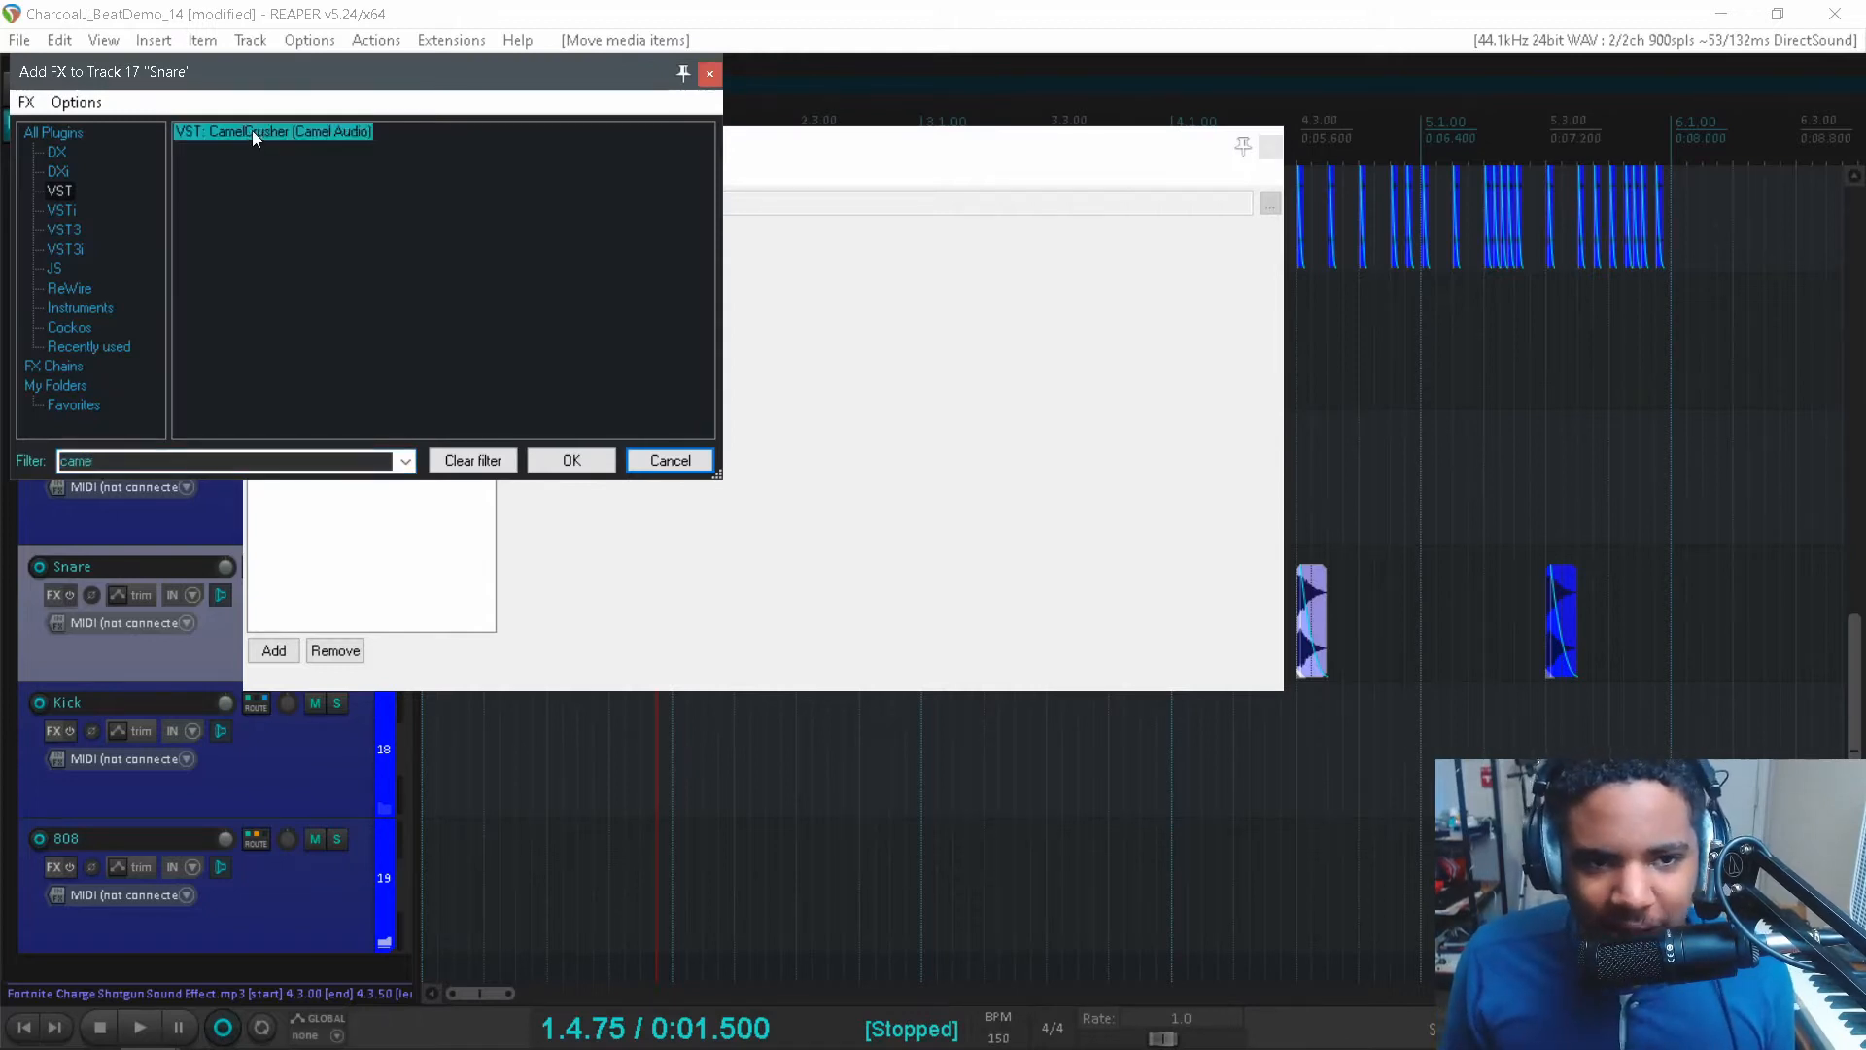
- Add ReaEQ to the Snare track and cut the lows with a low shelf at 150.4 Hz and -inf gain
double_click(378, 325)
text(ec)
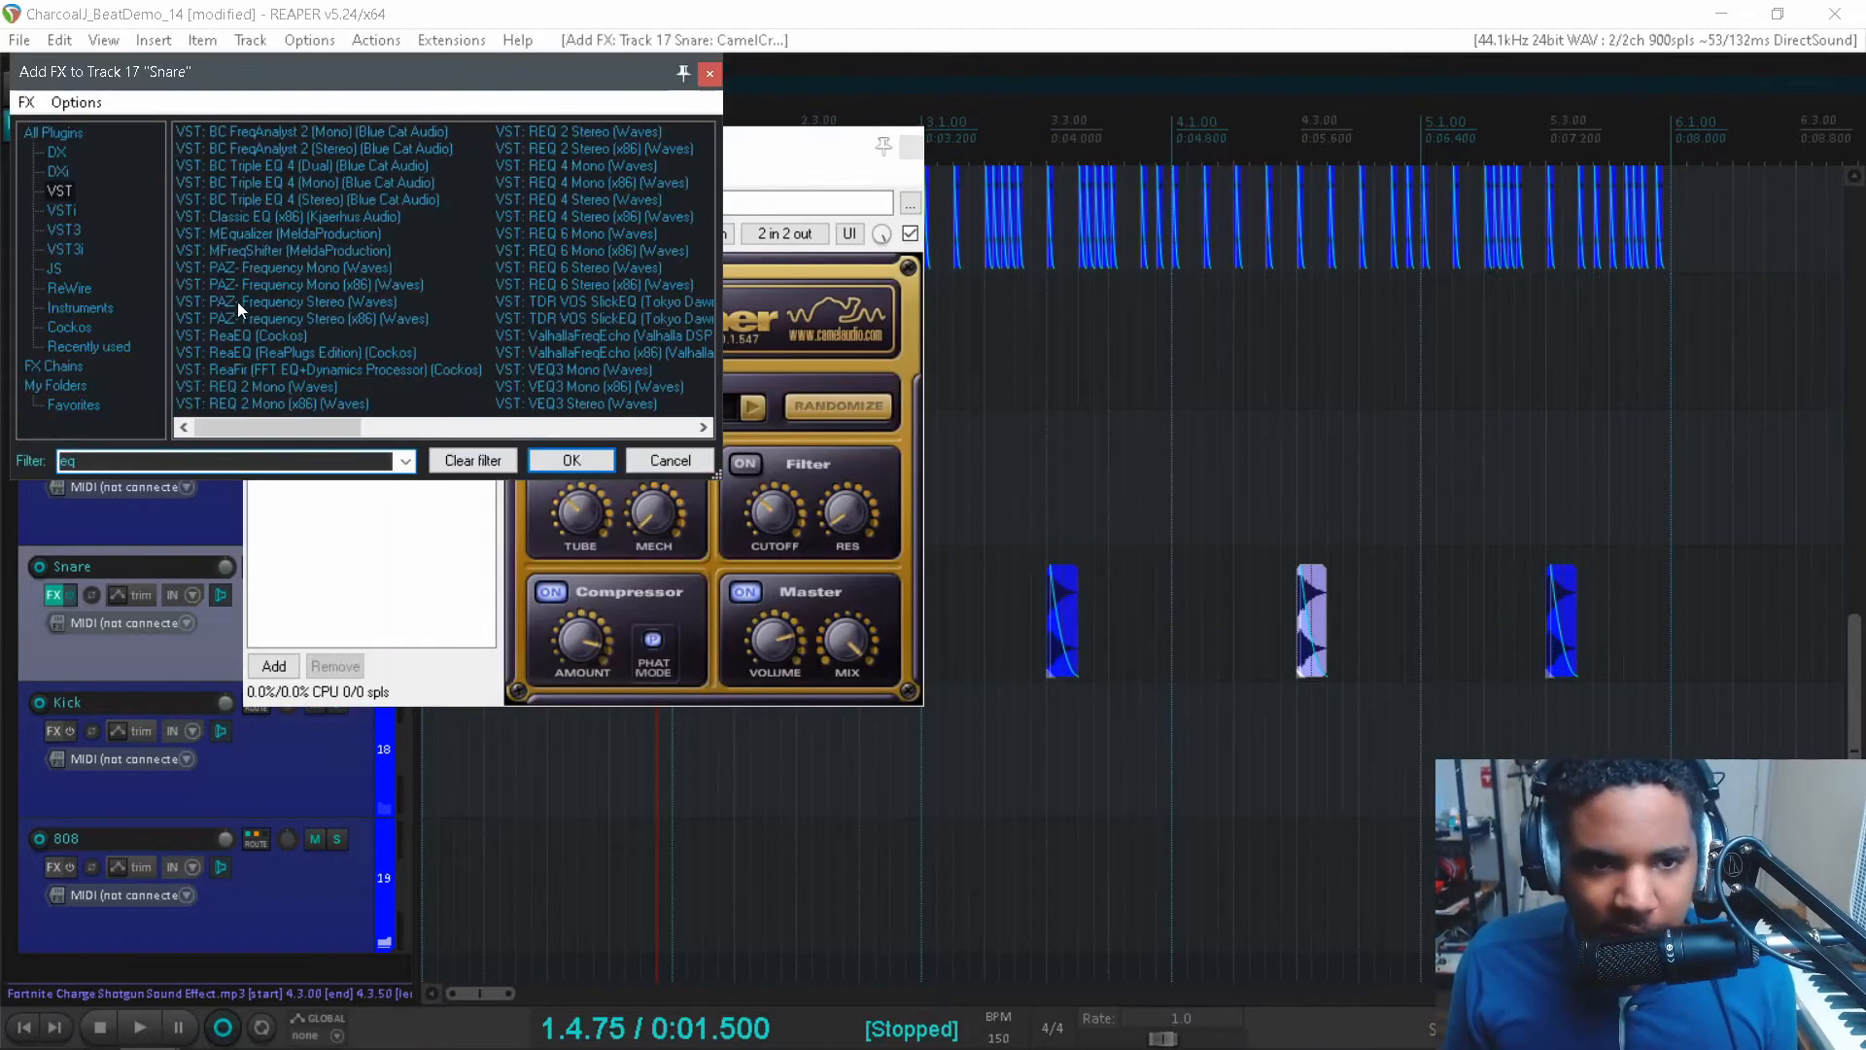
double_click(249, 336)
drag(608, 344, 773, 410)
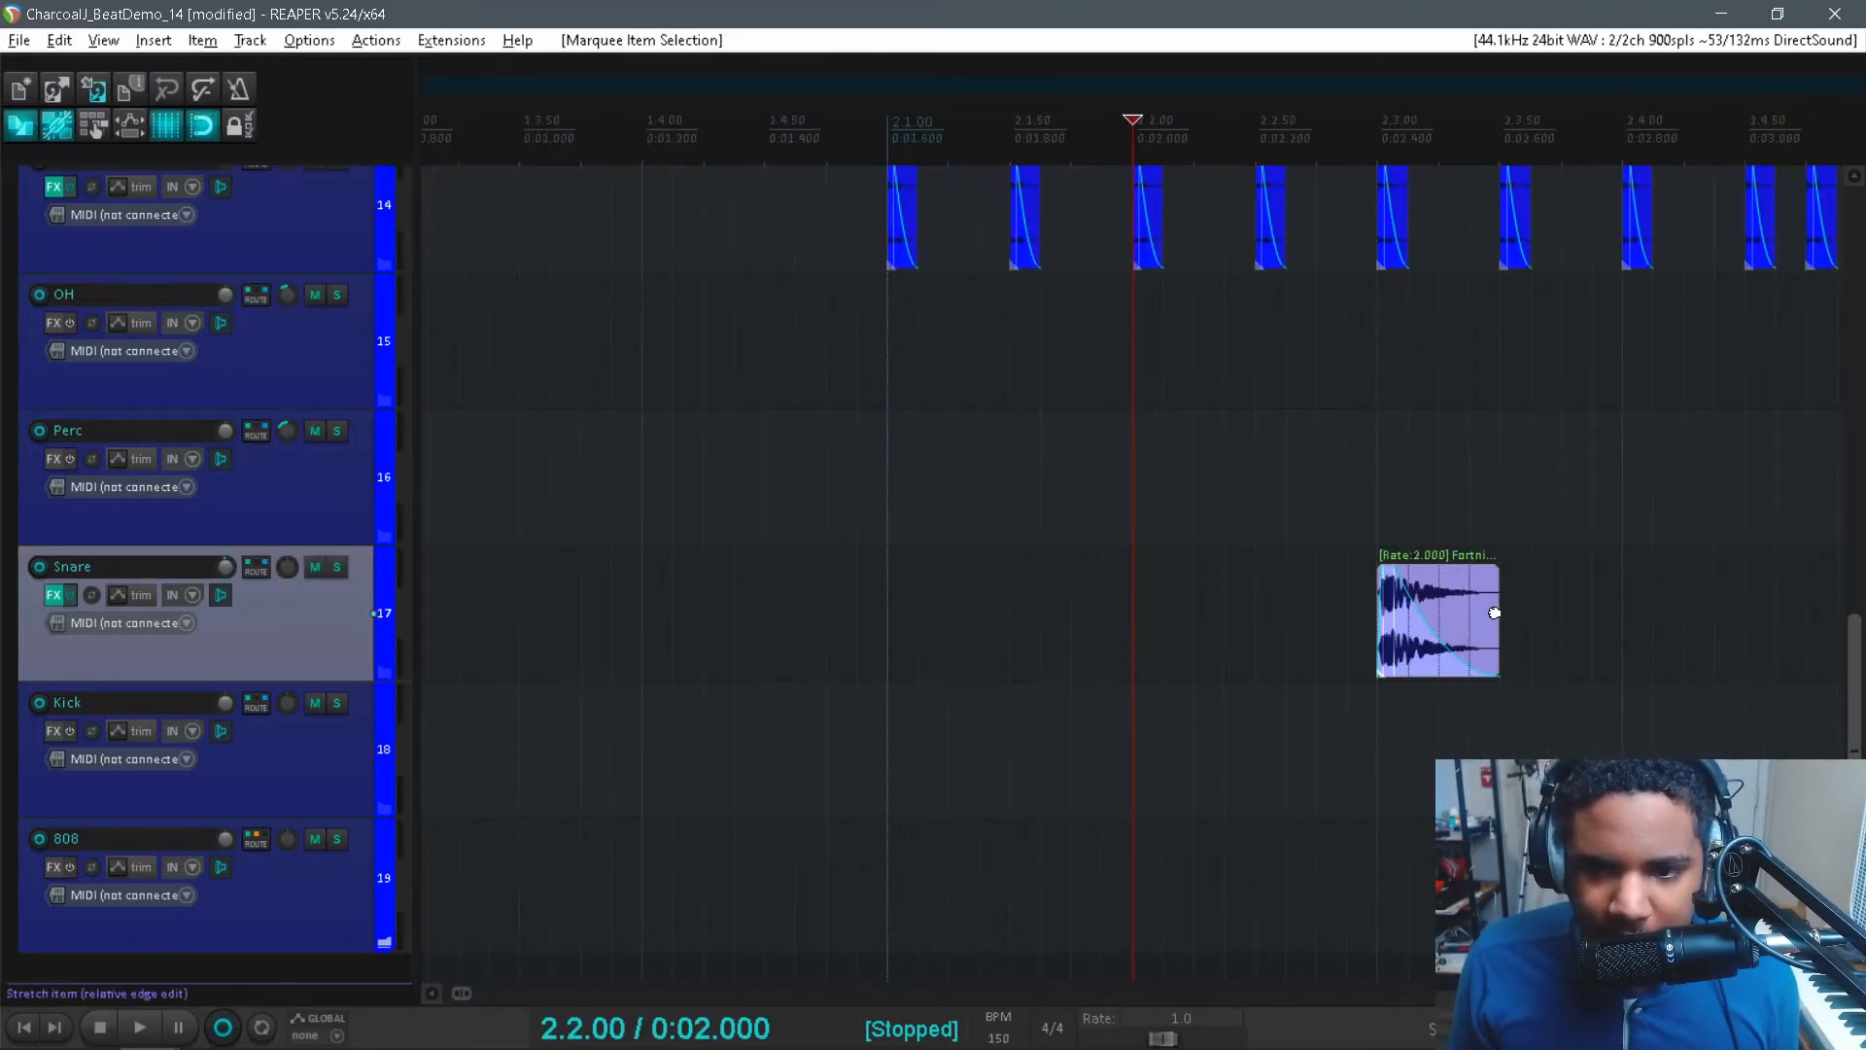
- Time-stretch the snare clips to half their length and play back the pattern
drag(1494, 613, 1439, 613)
key(space)
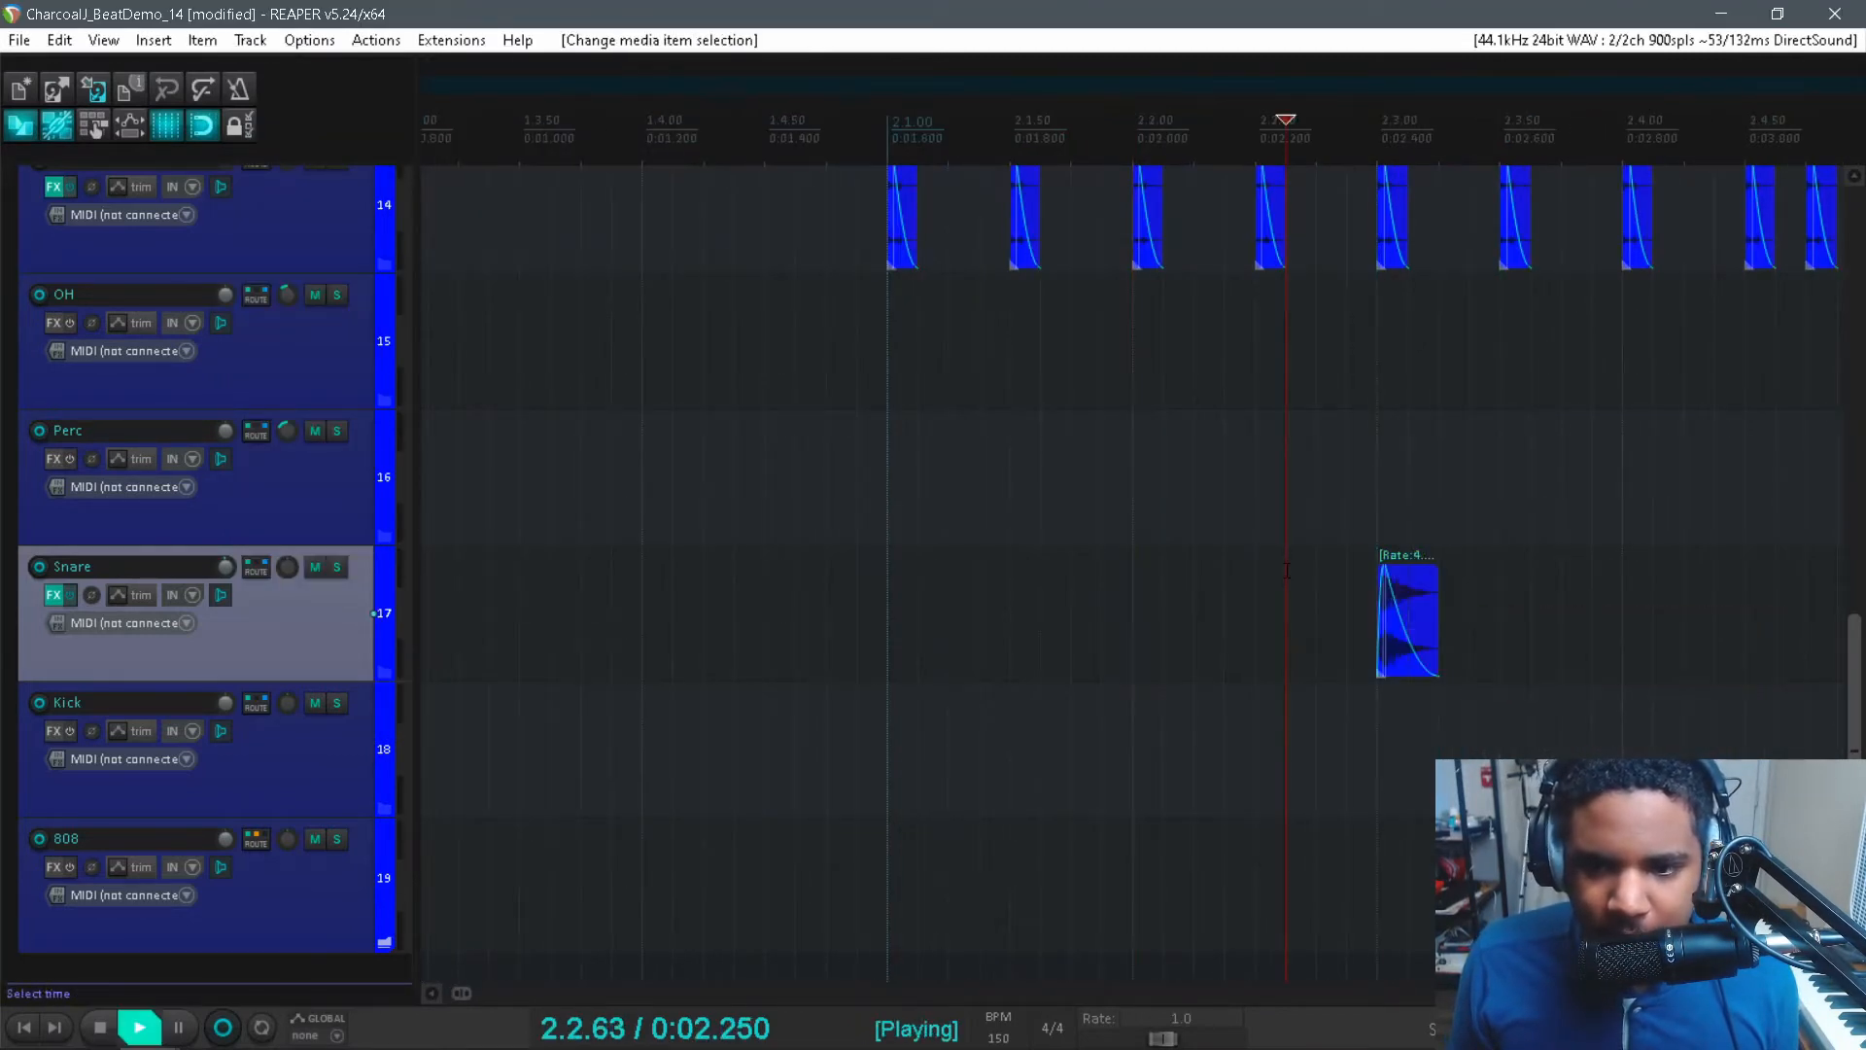
scroll(969, 547, down, 3)
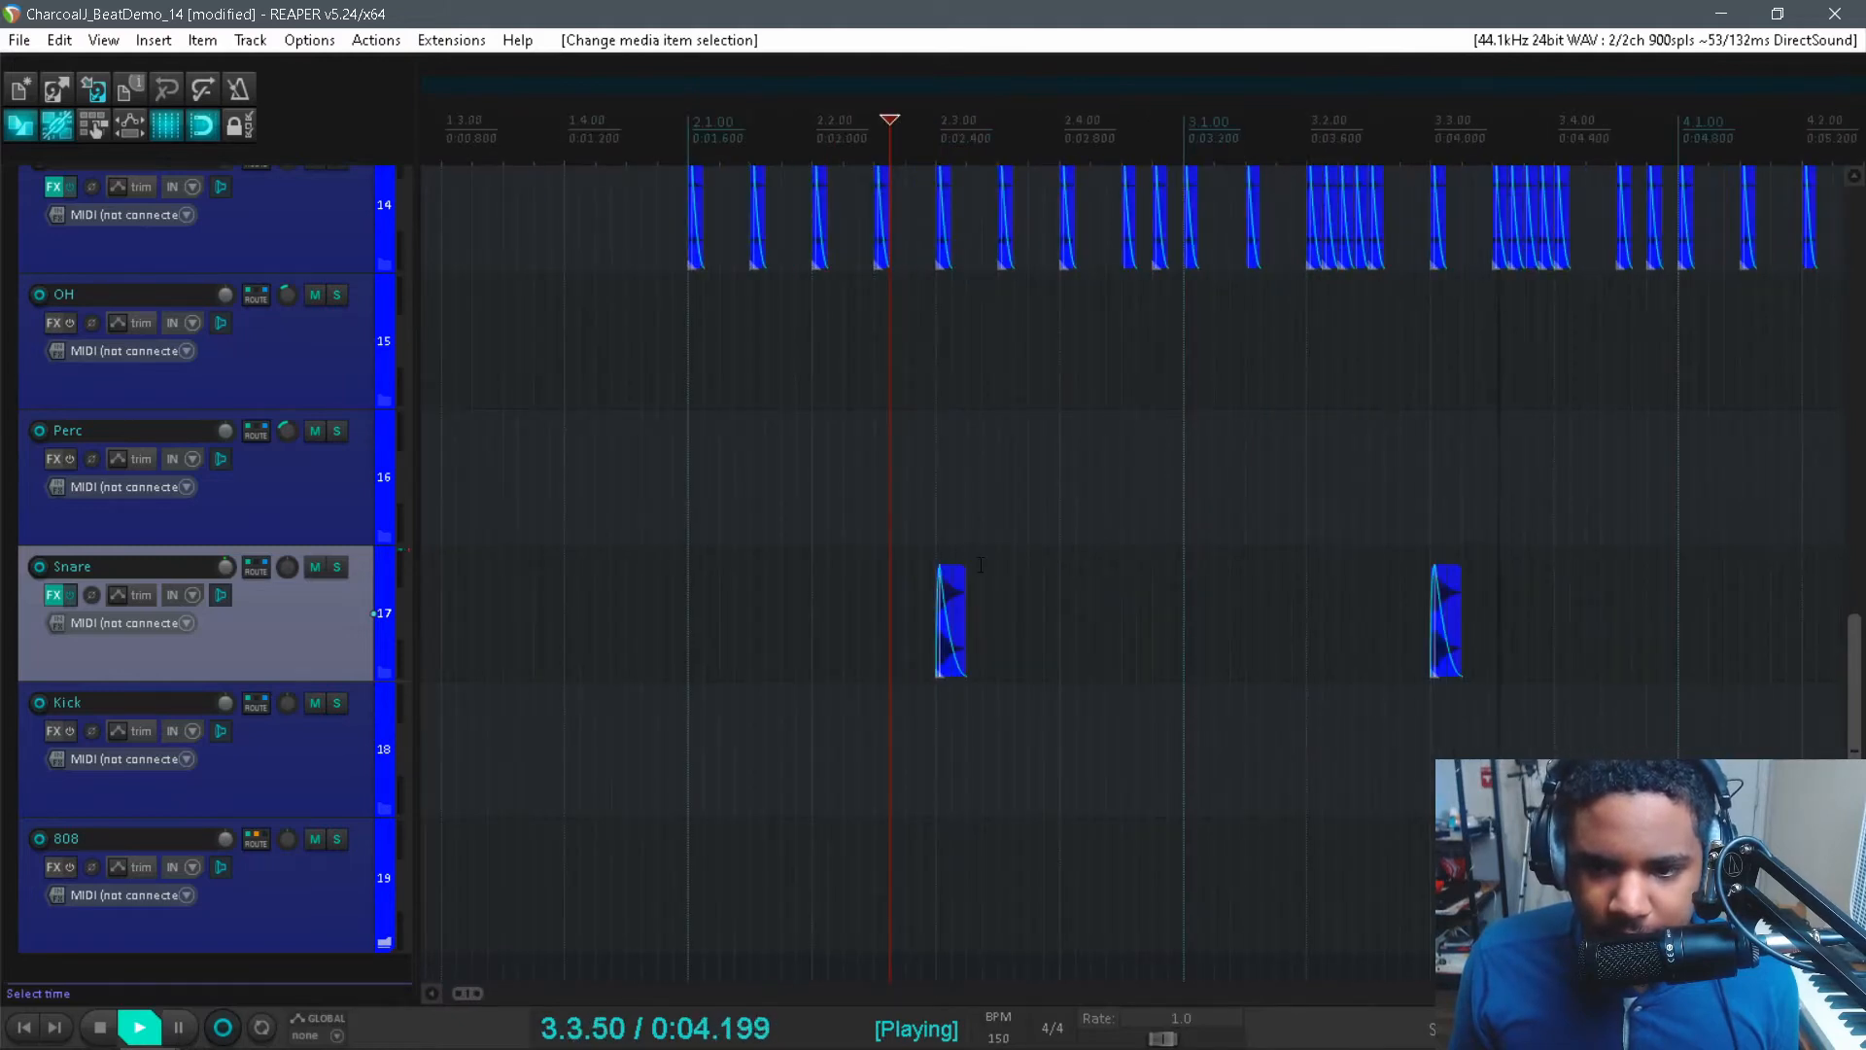
scroll(981, 565, down, 3)
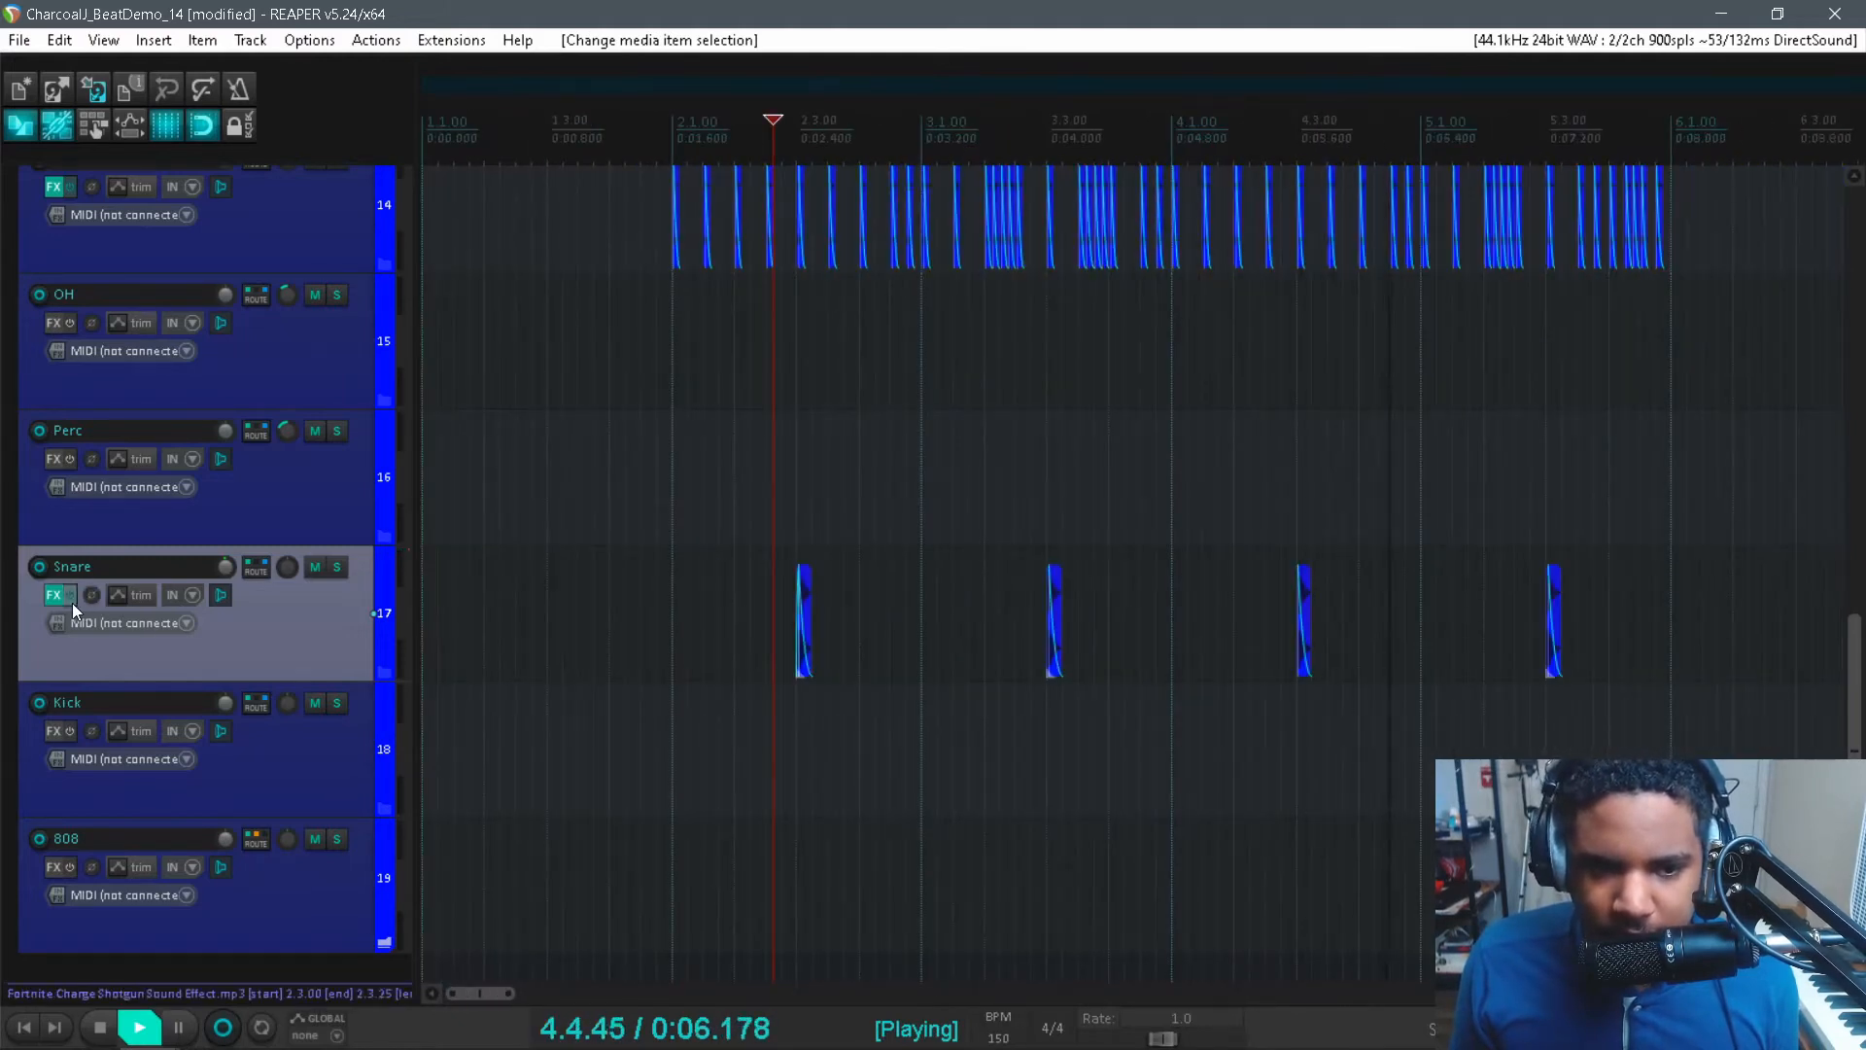
key(space)
- Add MFreqShifter to the Snare track with 66.8% dry/wet, 219.5 Hz shift and an 88% noise shape, and play back the pattern
click(47, 600)
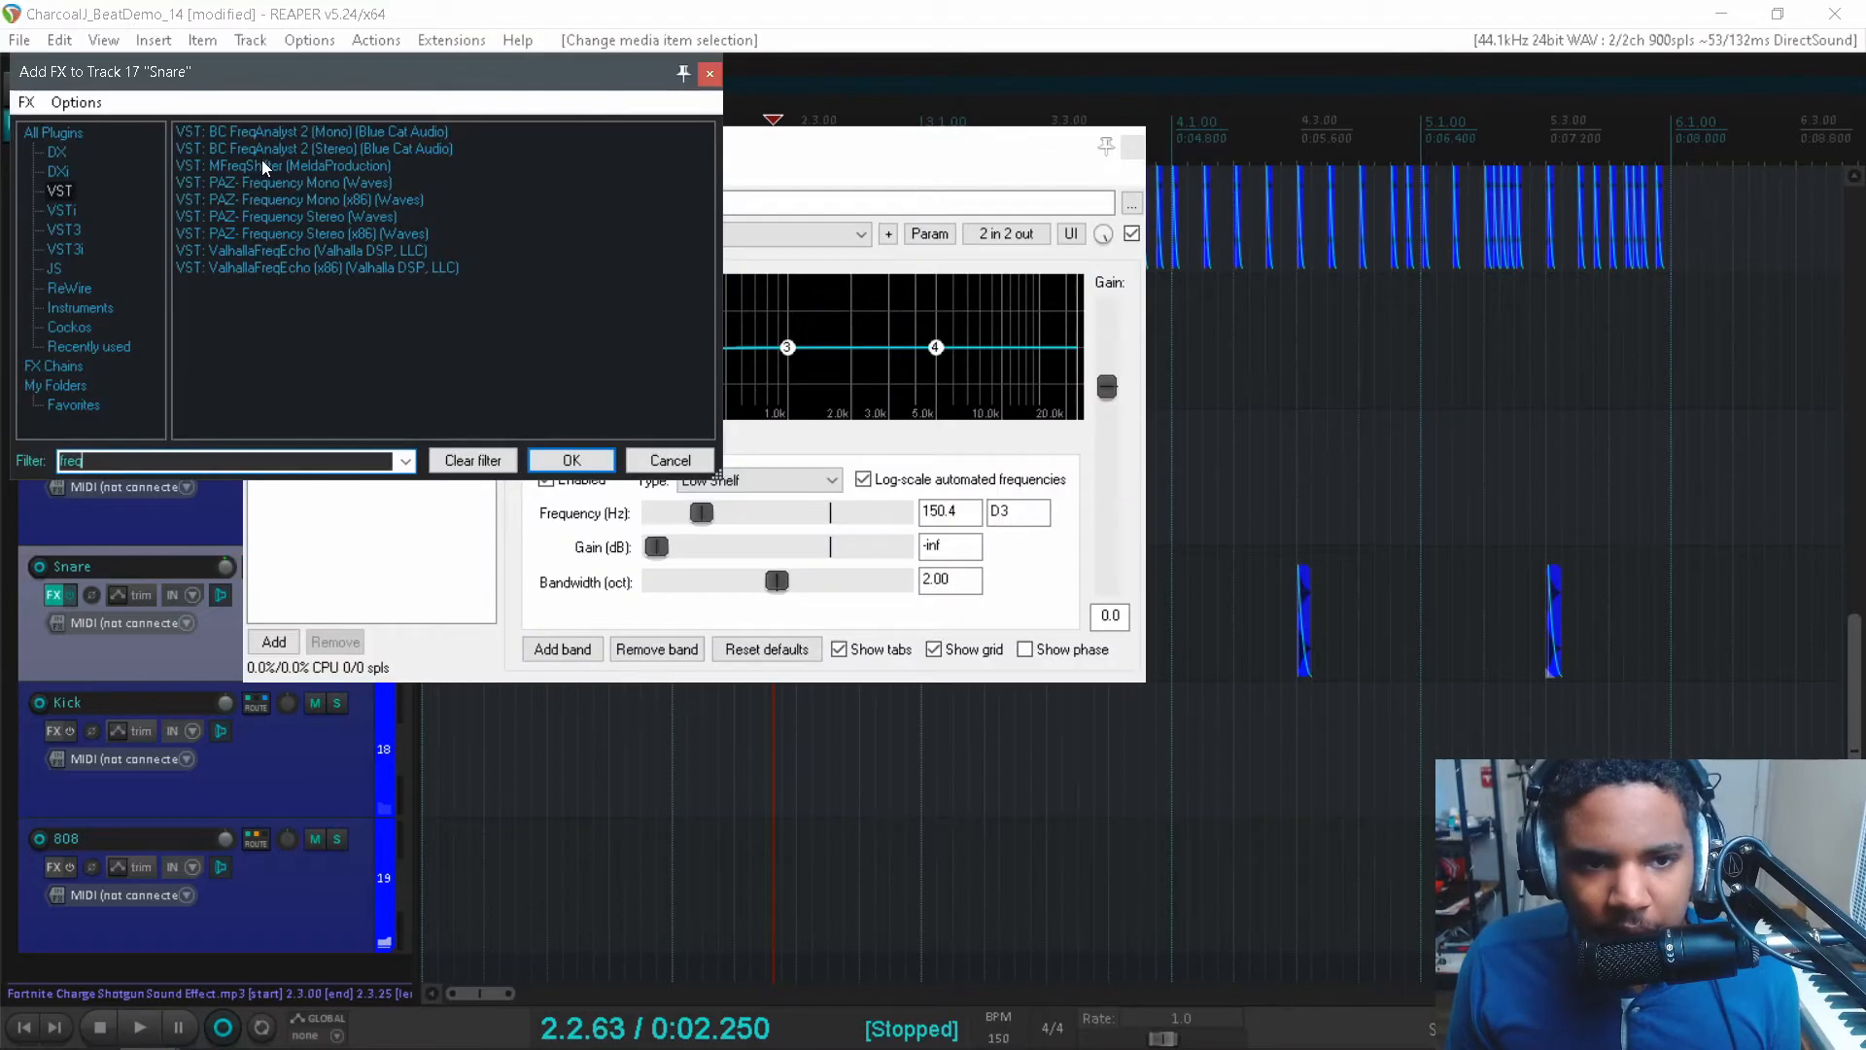
double_click(264, 167)
drag(749, 330, 749, 327)
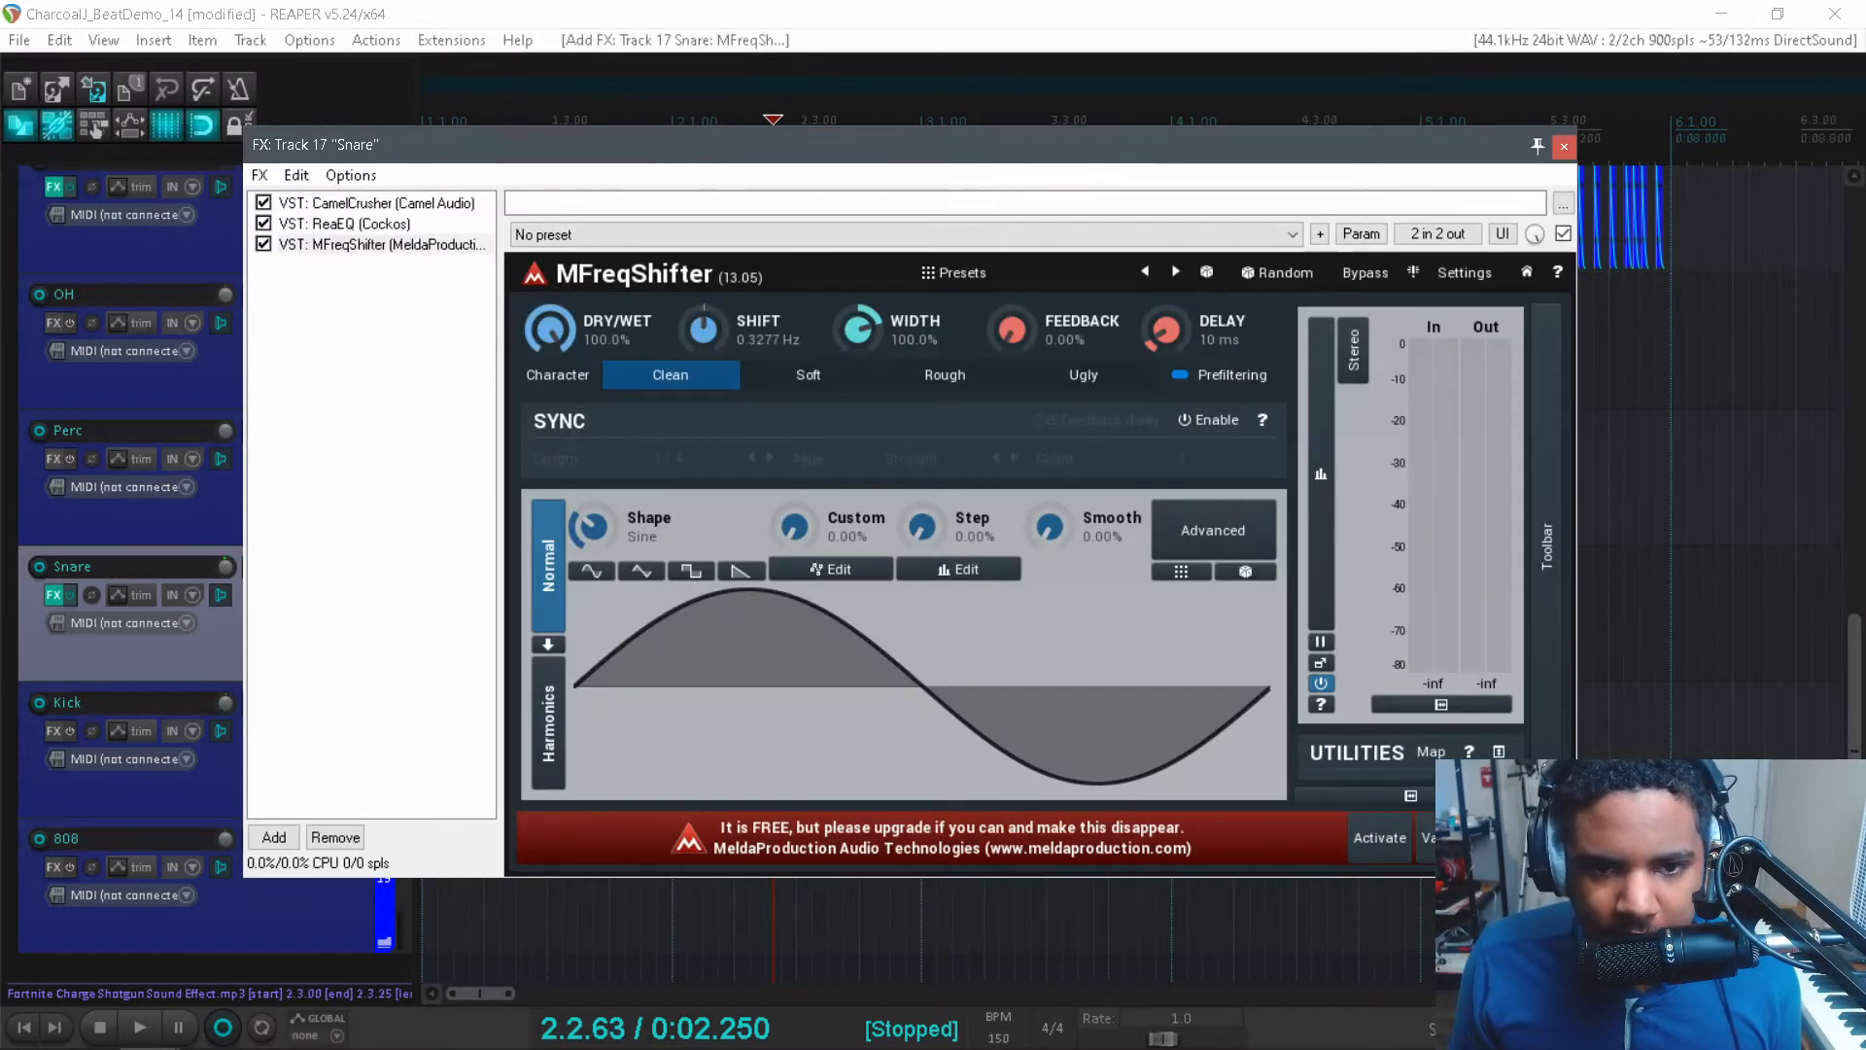
drag(592, 532, 592, 497)
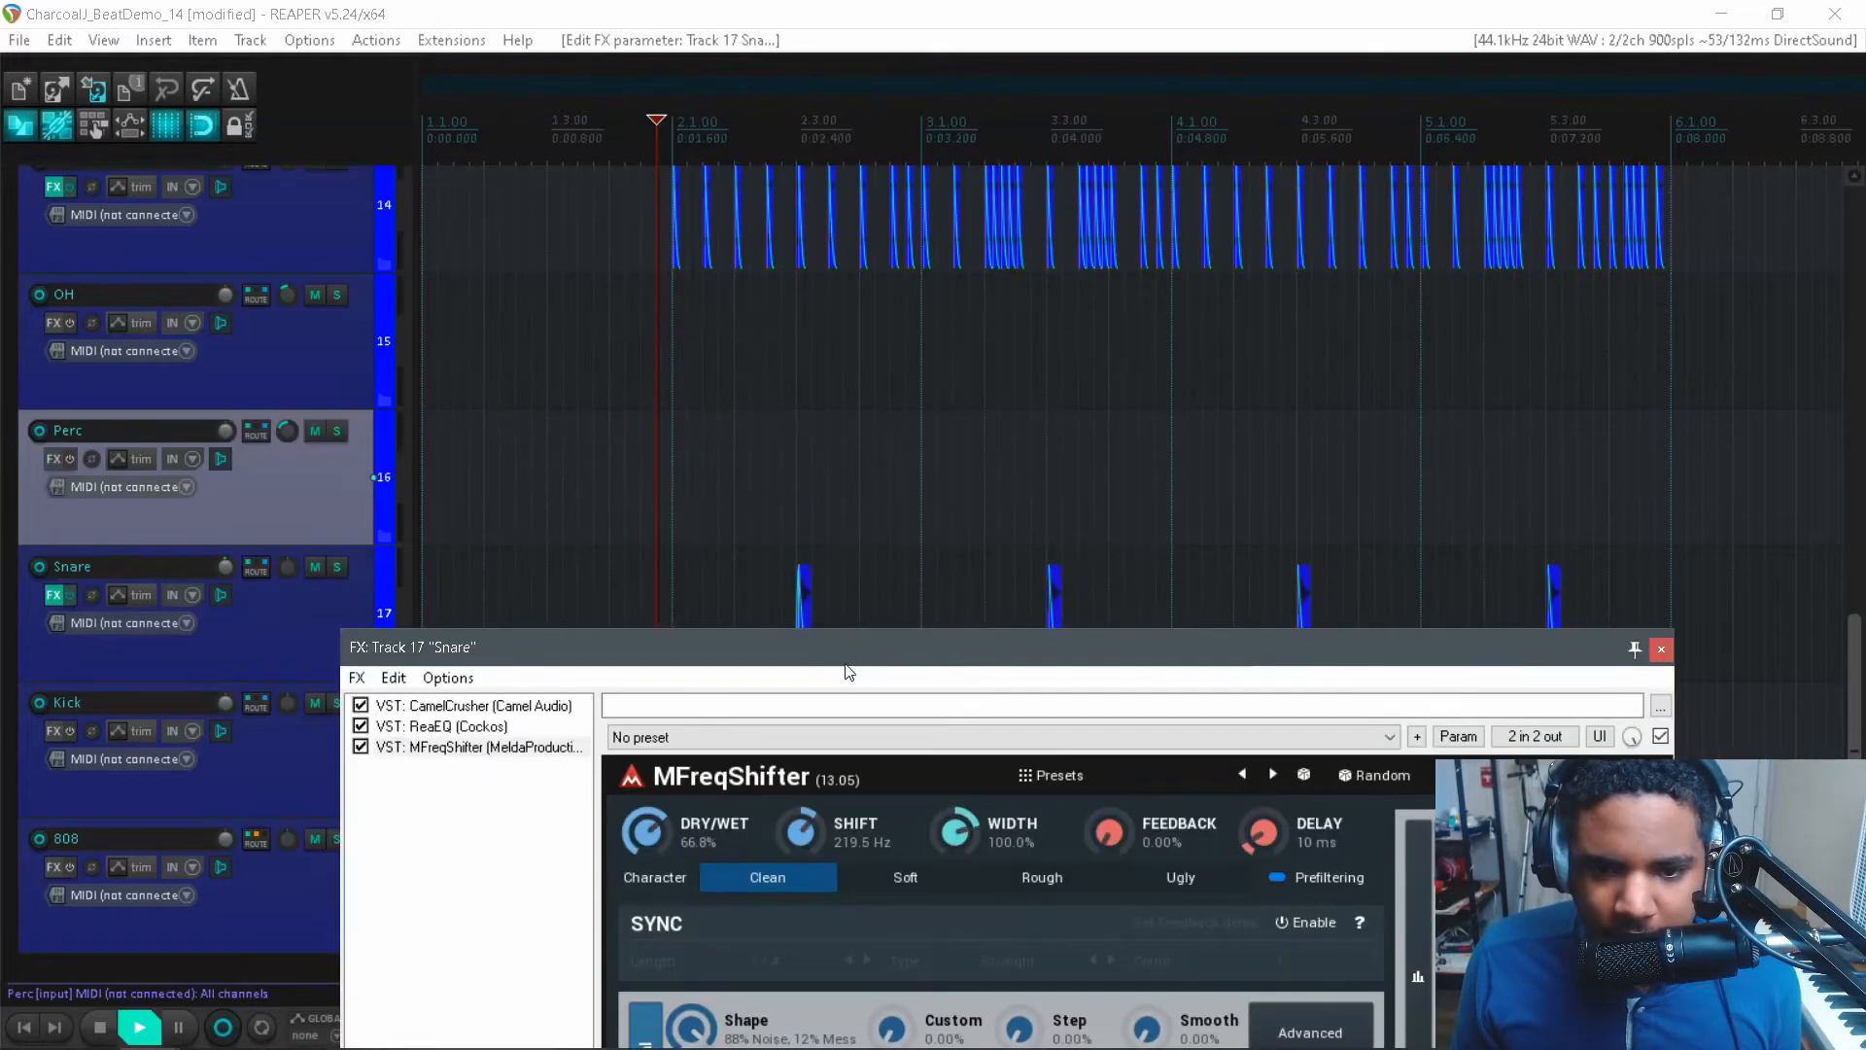
key(space)
drag(845, 649, 713, 271)
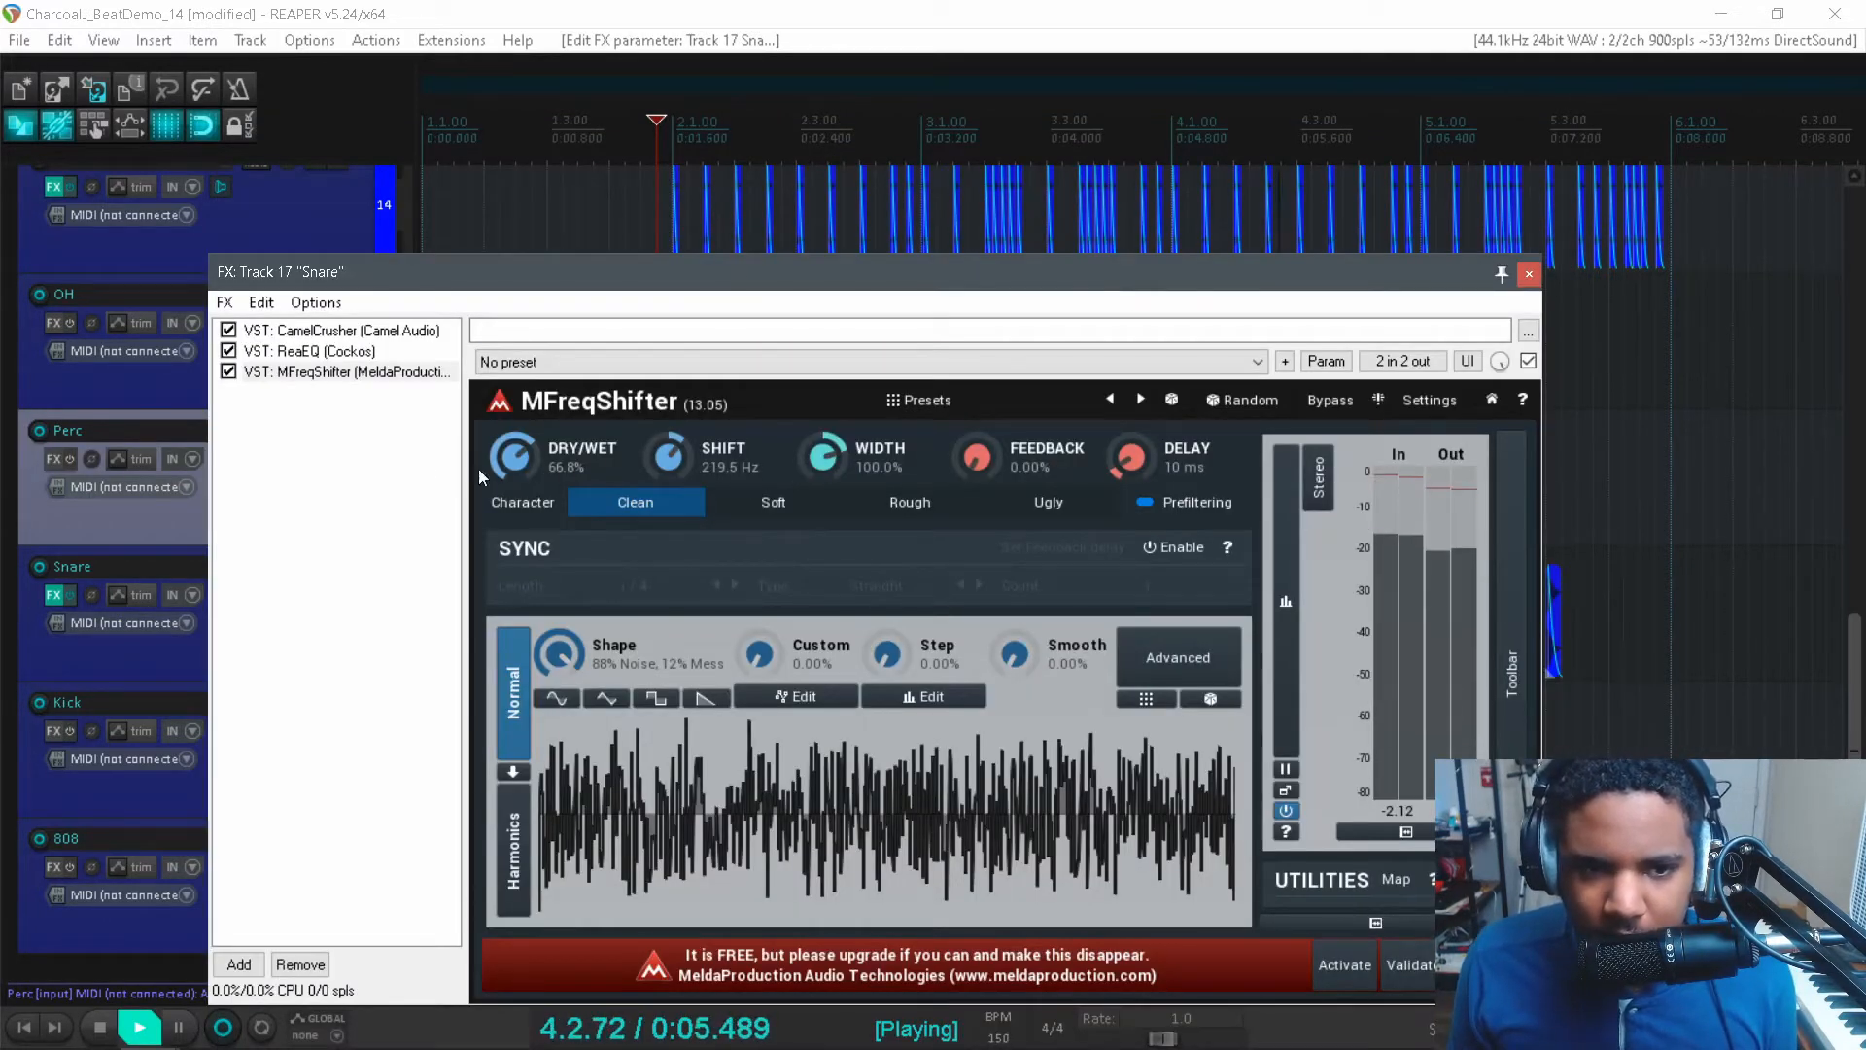
key(space)
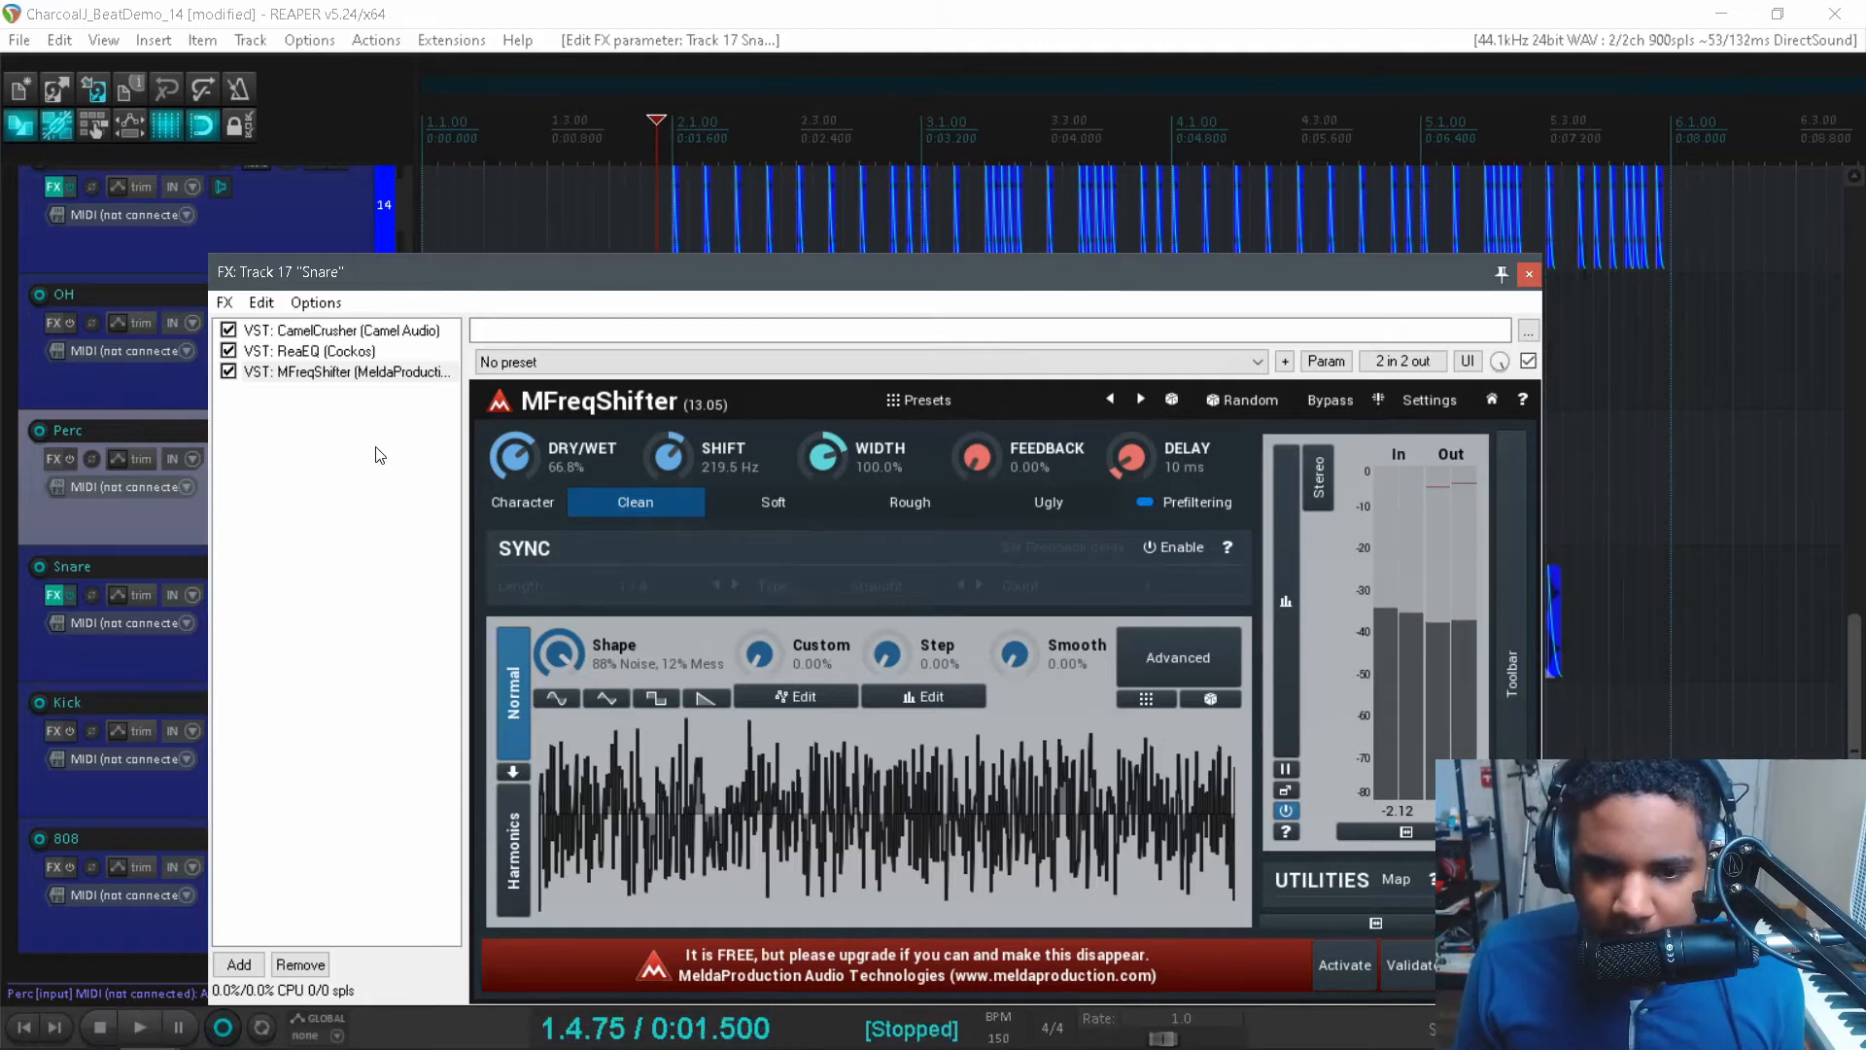
- Add the L1 limiter Mono to the Snare track with a threshold of -2.9
double_click(326, 487)
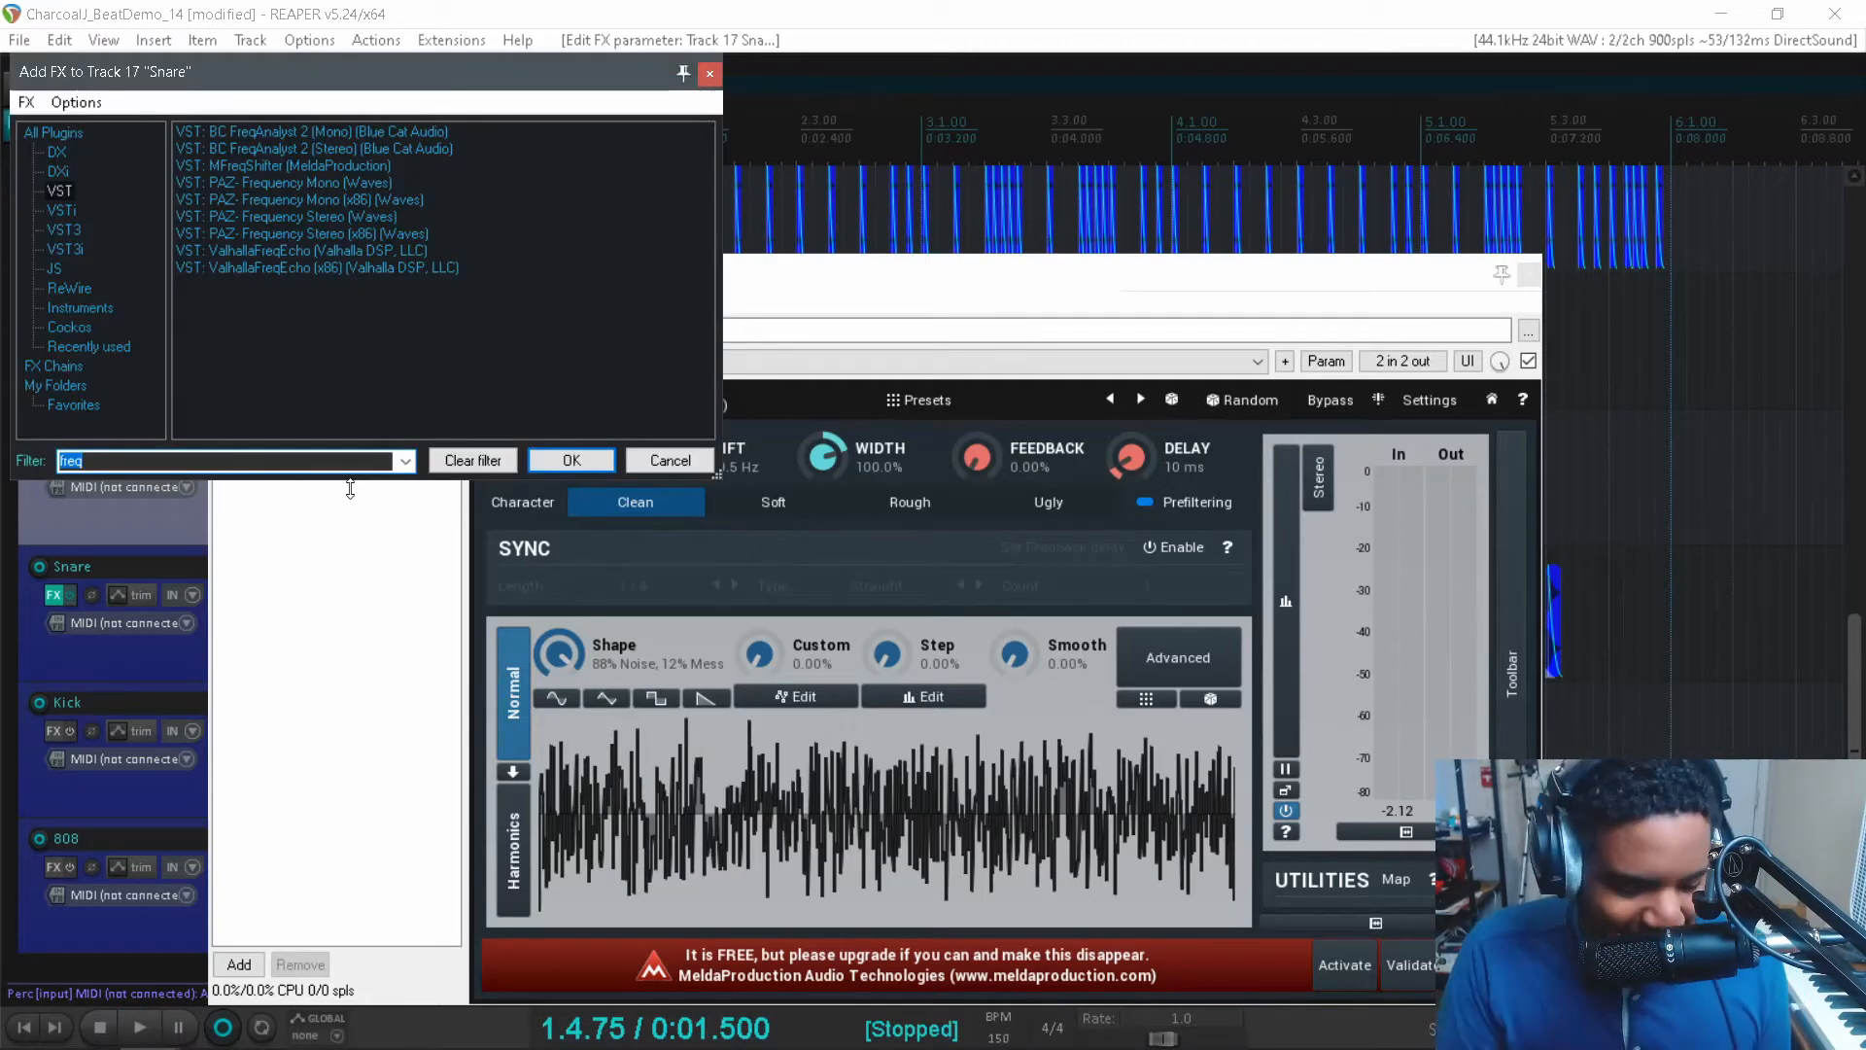
text(l1)
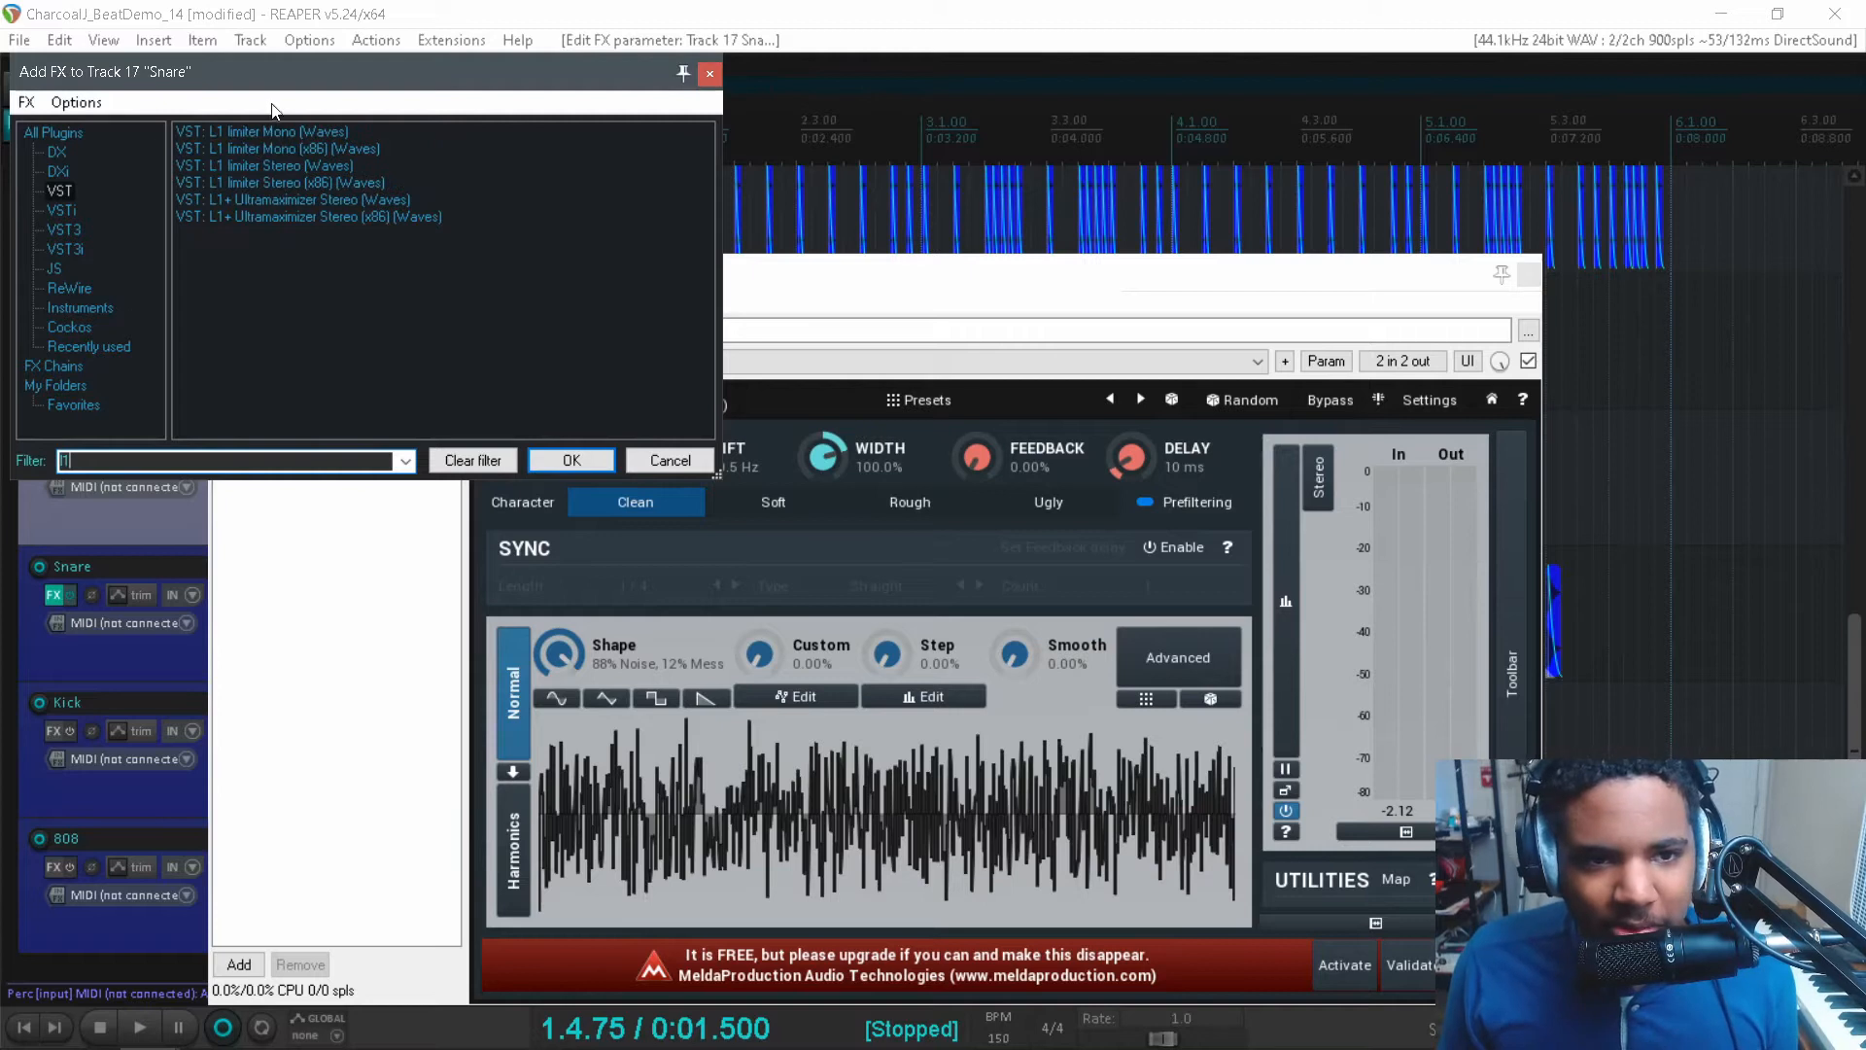
double_click(280, 130)
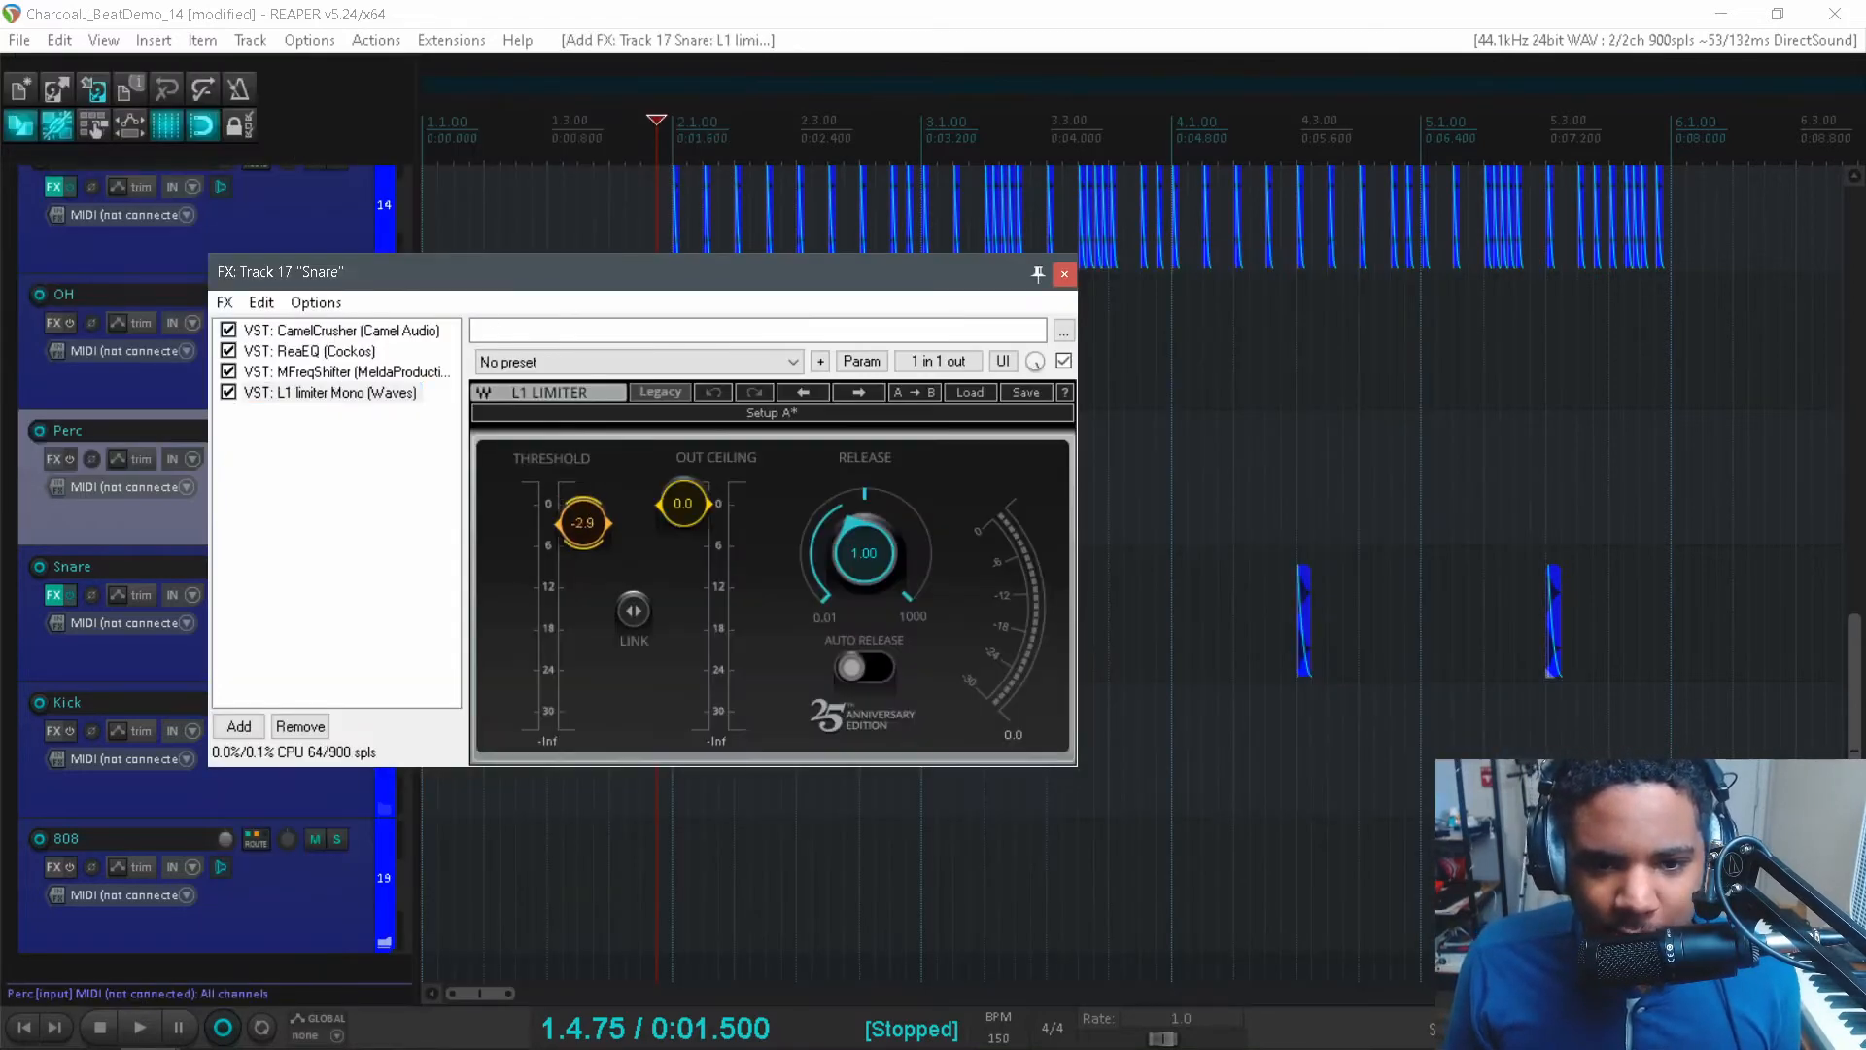
- Boost the Snare's highs in ReaEQ with a high shelf at 4168.0 Hz, 6.8 dB gain and 0.01 octave bandwidth
drag(328, 353, 346, 388)
drag(900, 477, 895, 434)
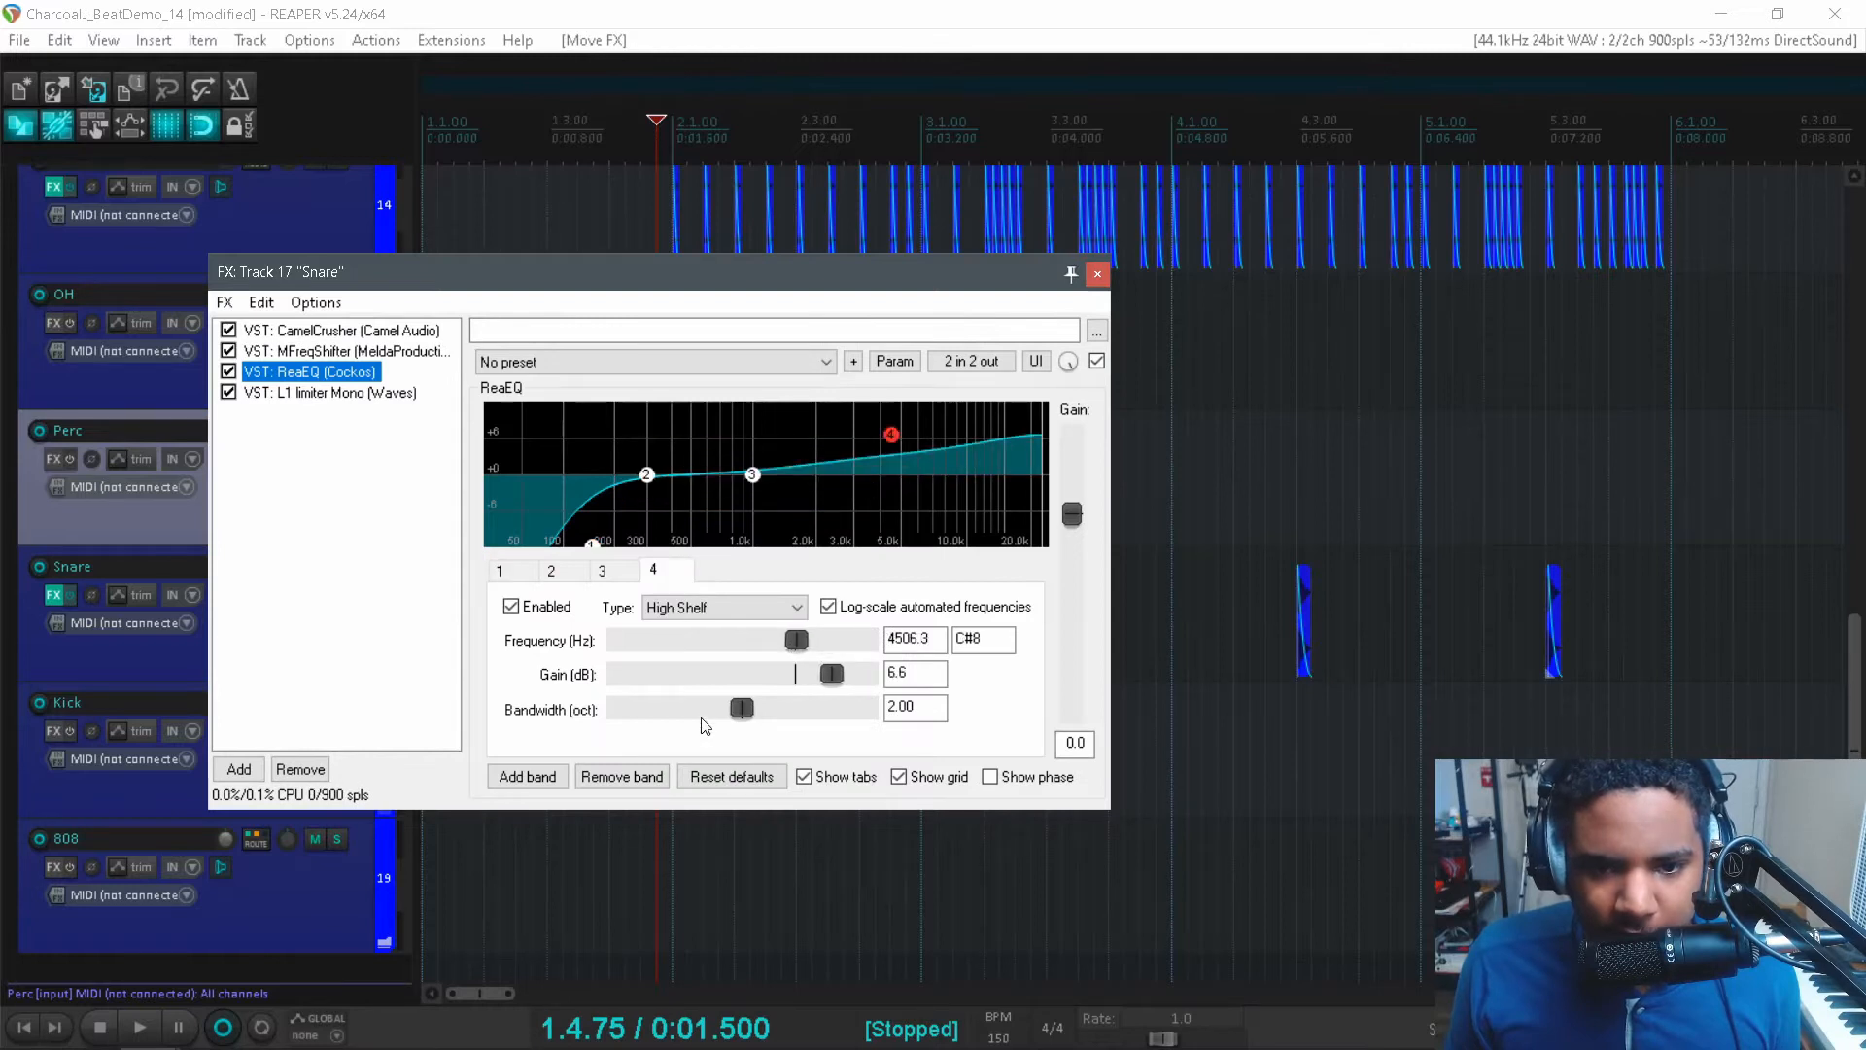
drag(740, 717, 616, 718)
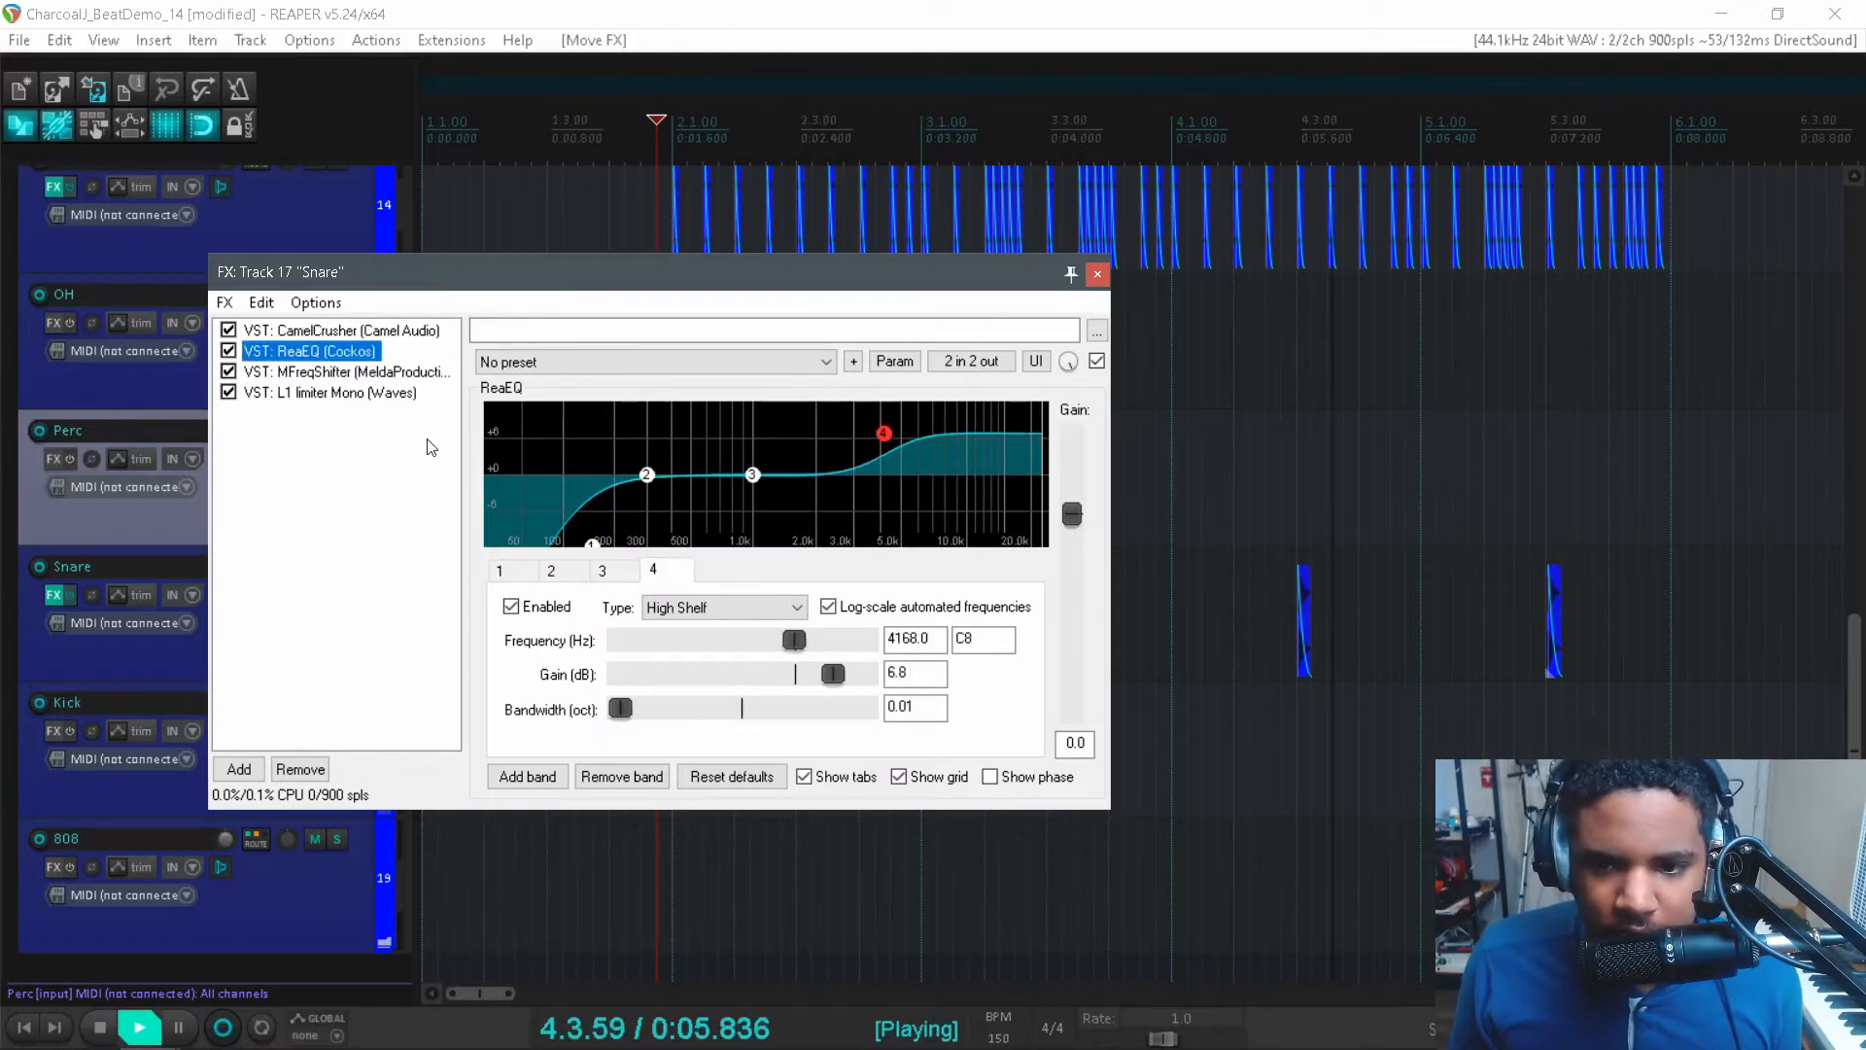
click(1098, 279)
- Set the channel mode of all four snare clips to Mono (Left)
drag(1618, 649, 776, 575)
click(807, 591)
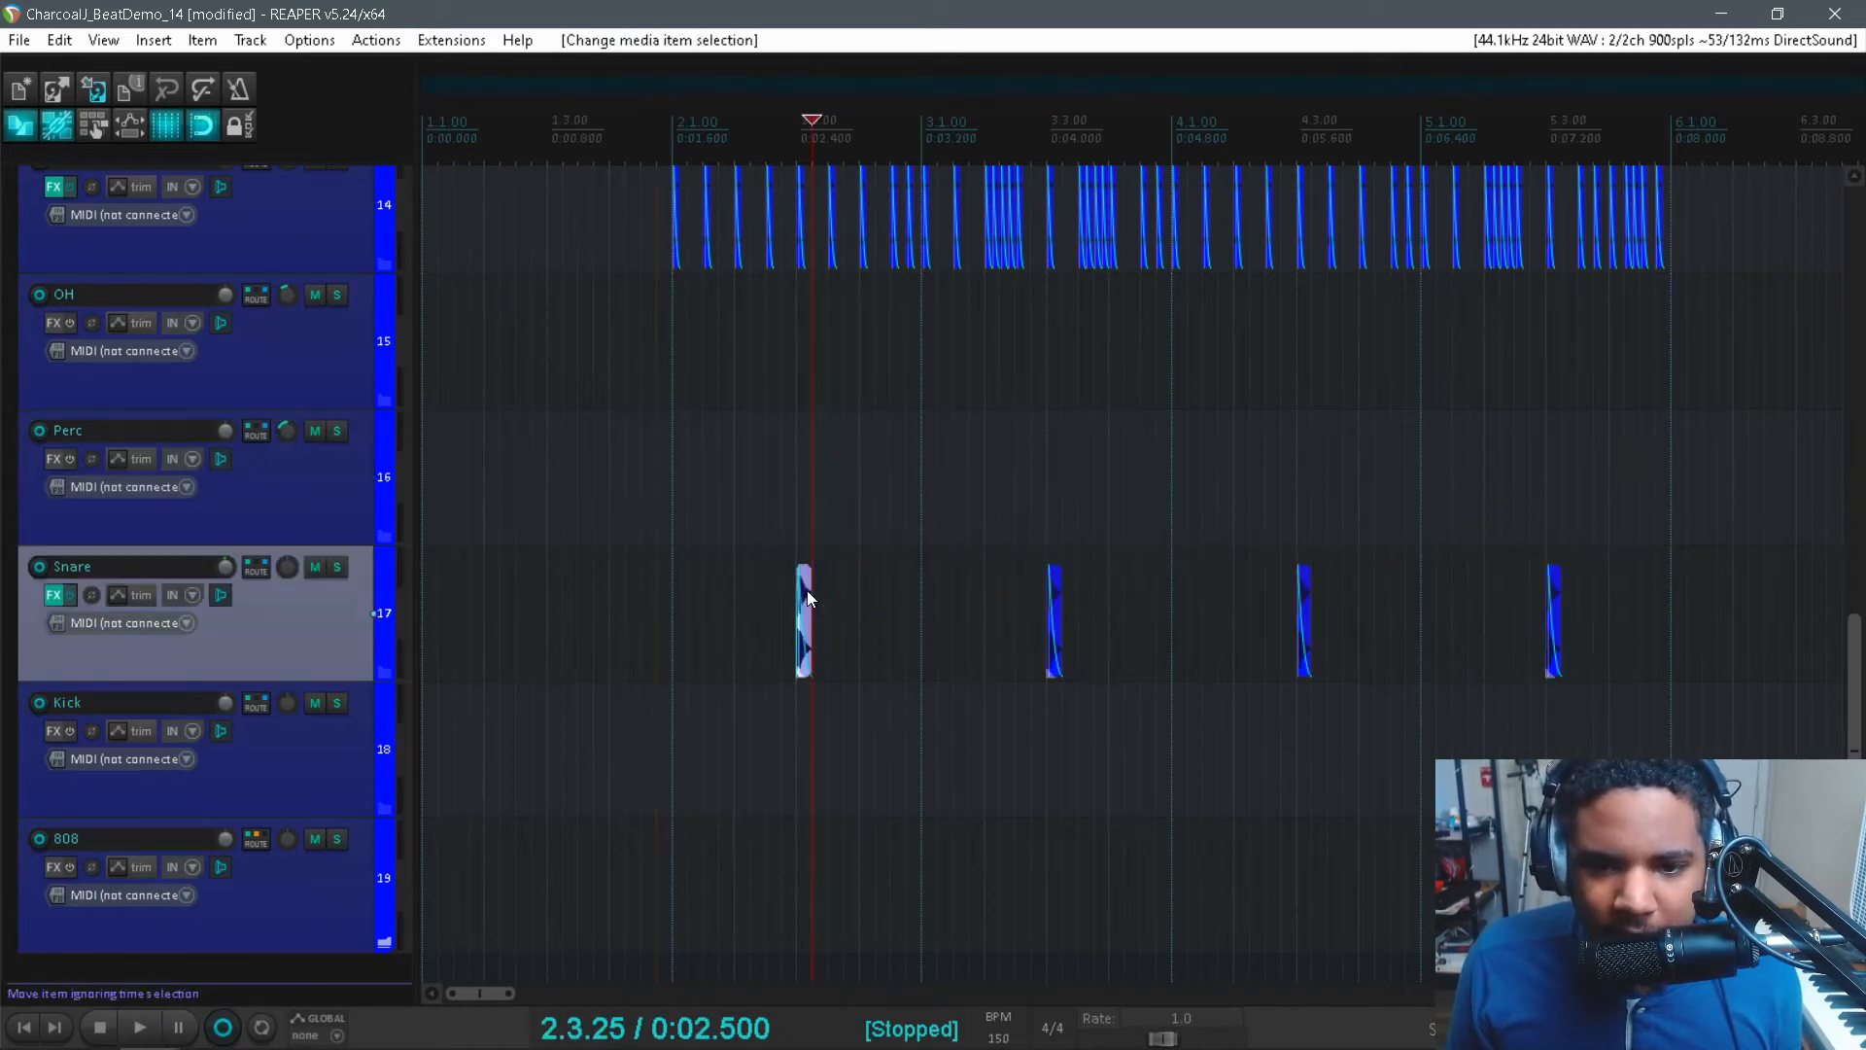
double_click(807, 591)
click(943, 562)
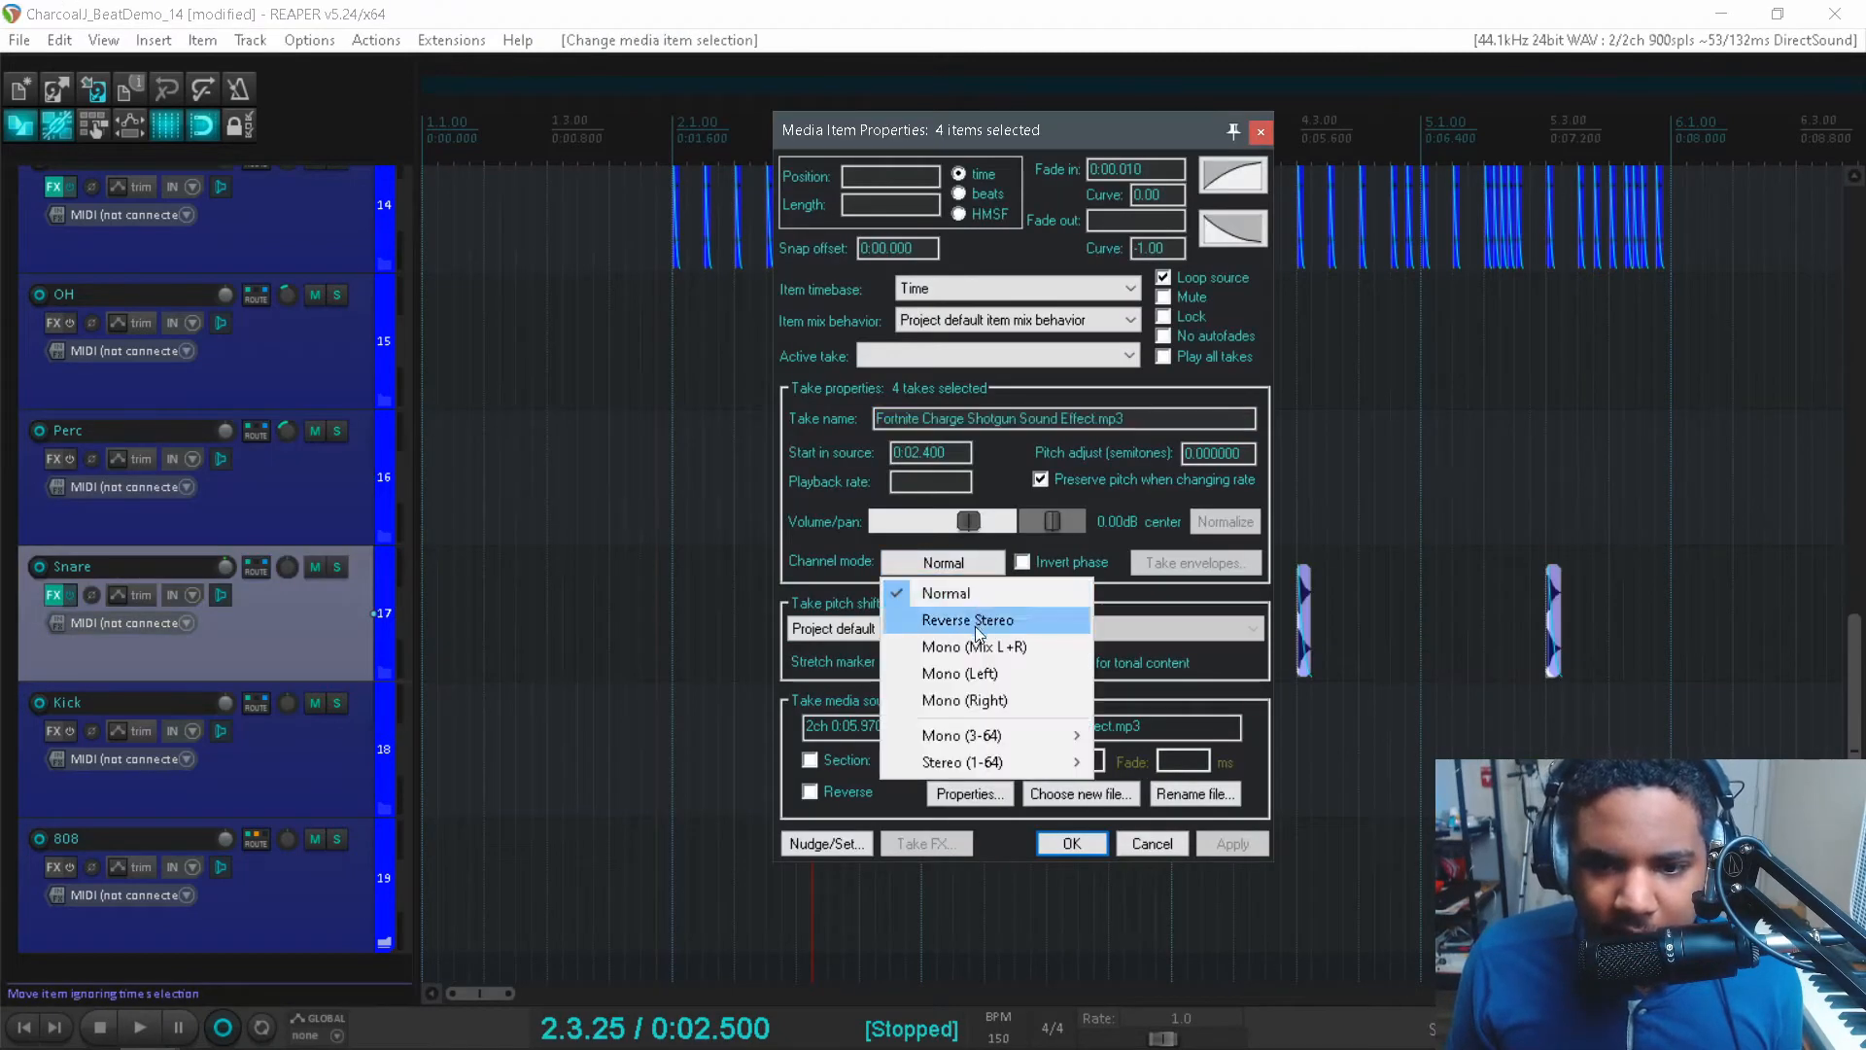
click(961, 673)
click(1239, 844)
click(1083, 845)
- Play back the hi-hat and snare pattern from 1.4.25 to check the processed snare
click(752, 652)
scroll(849, 655, up, 4)
scroll(849, 655, up, 1)
key(space)
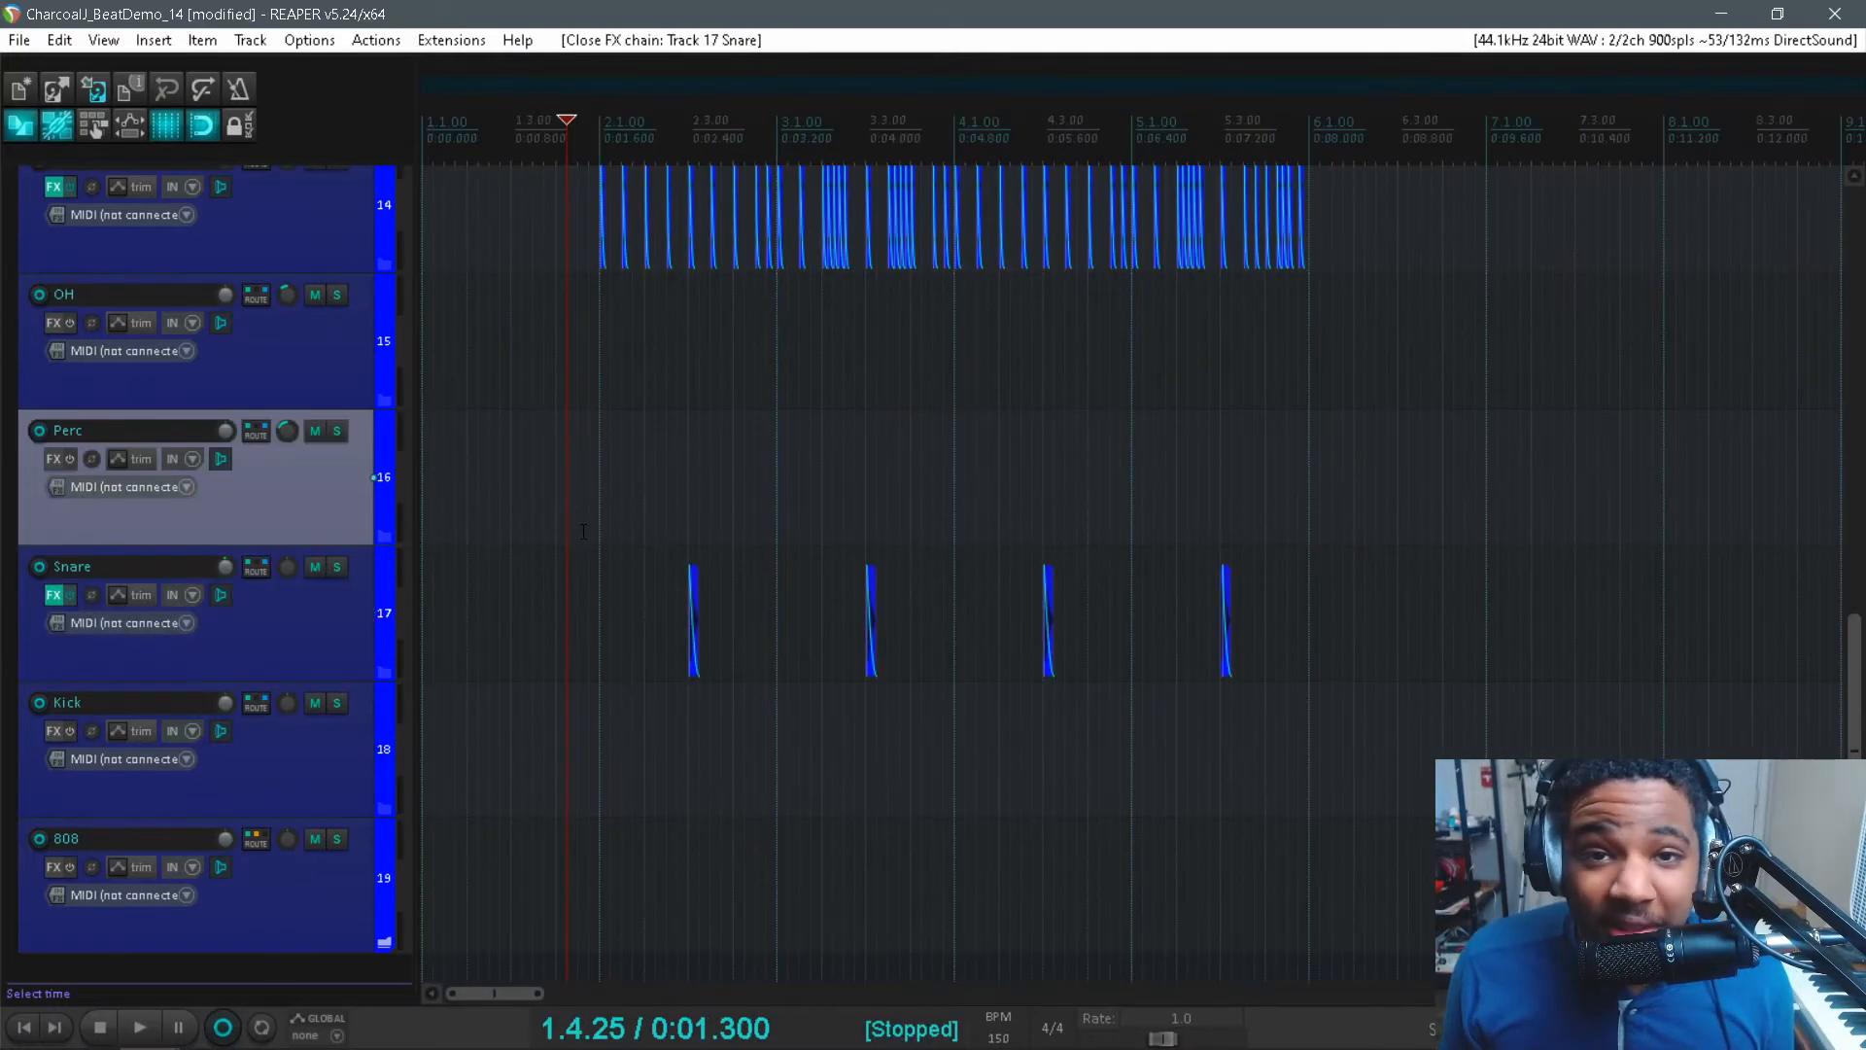
key(space)
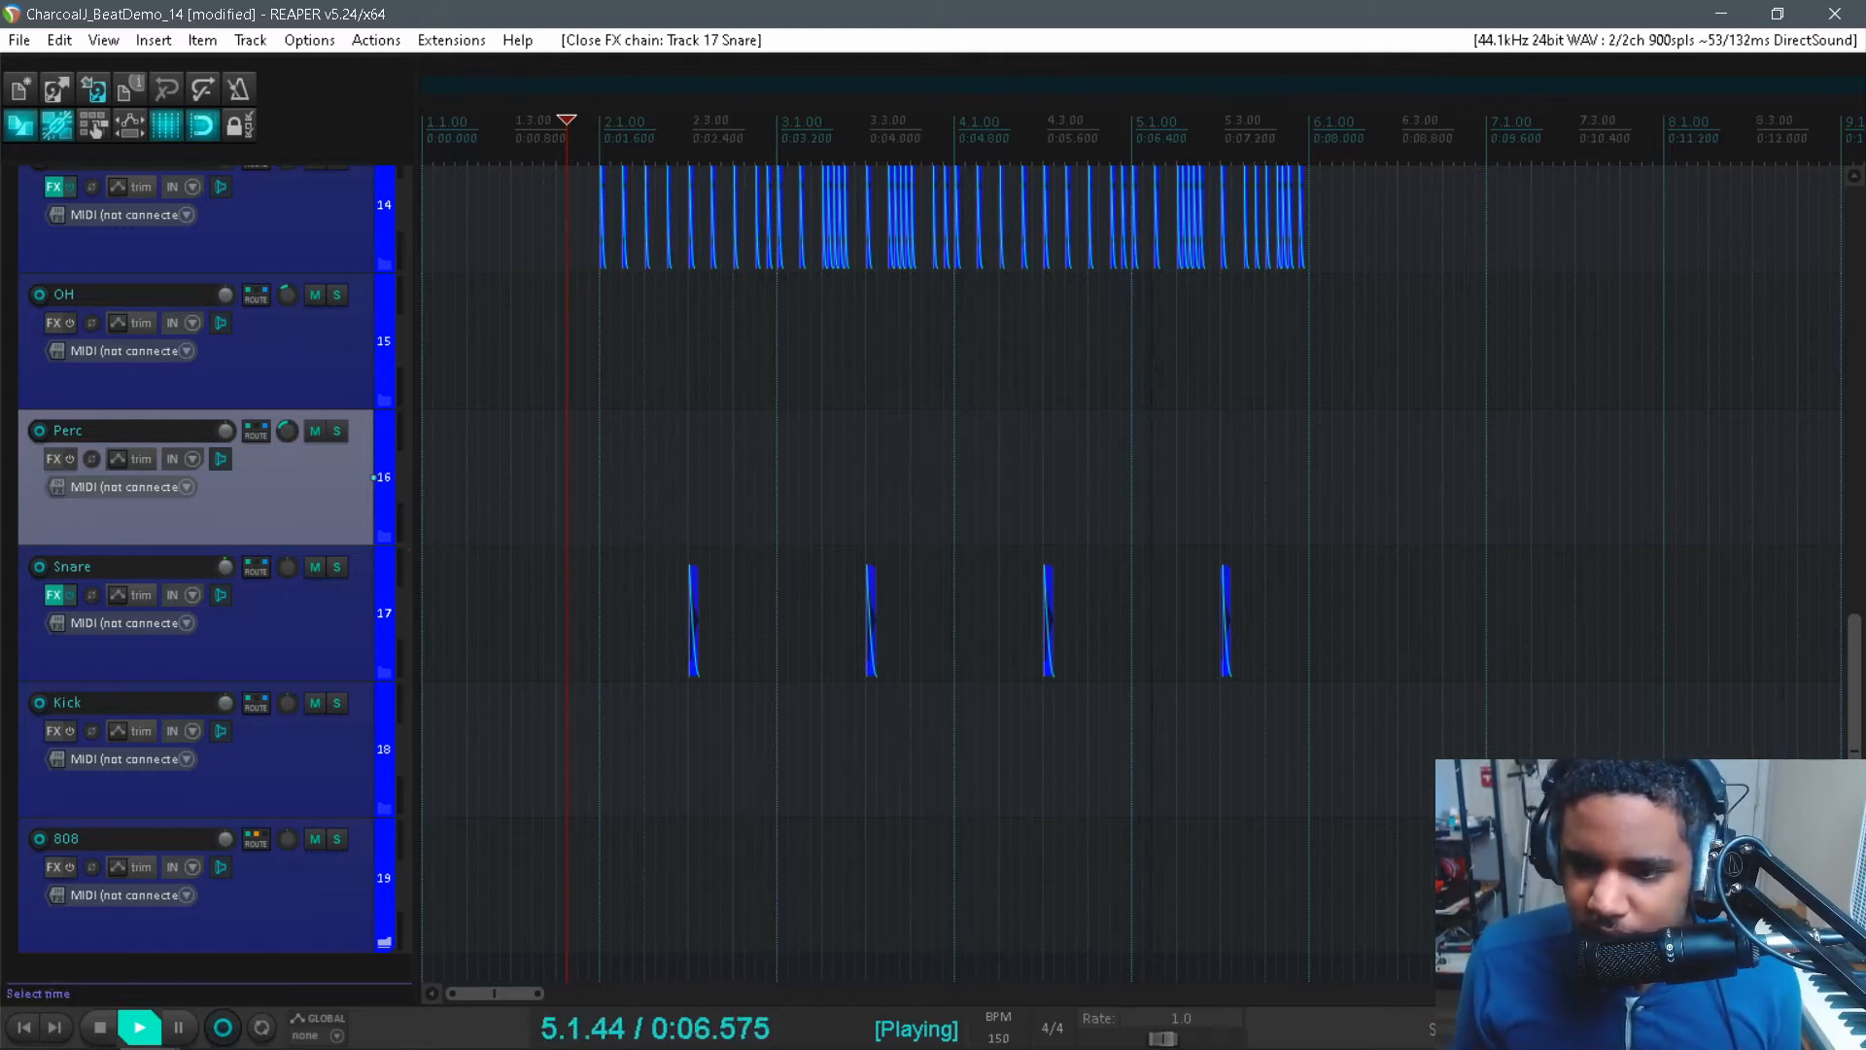
key(space)
- Solo the Sample track and play the sound effect from 2.3.50
drag(1850, 702, 1785, 263)
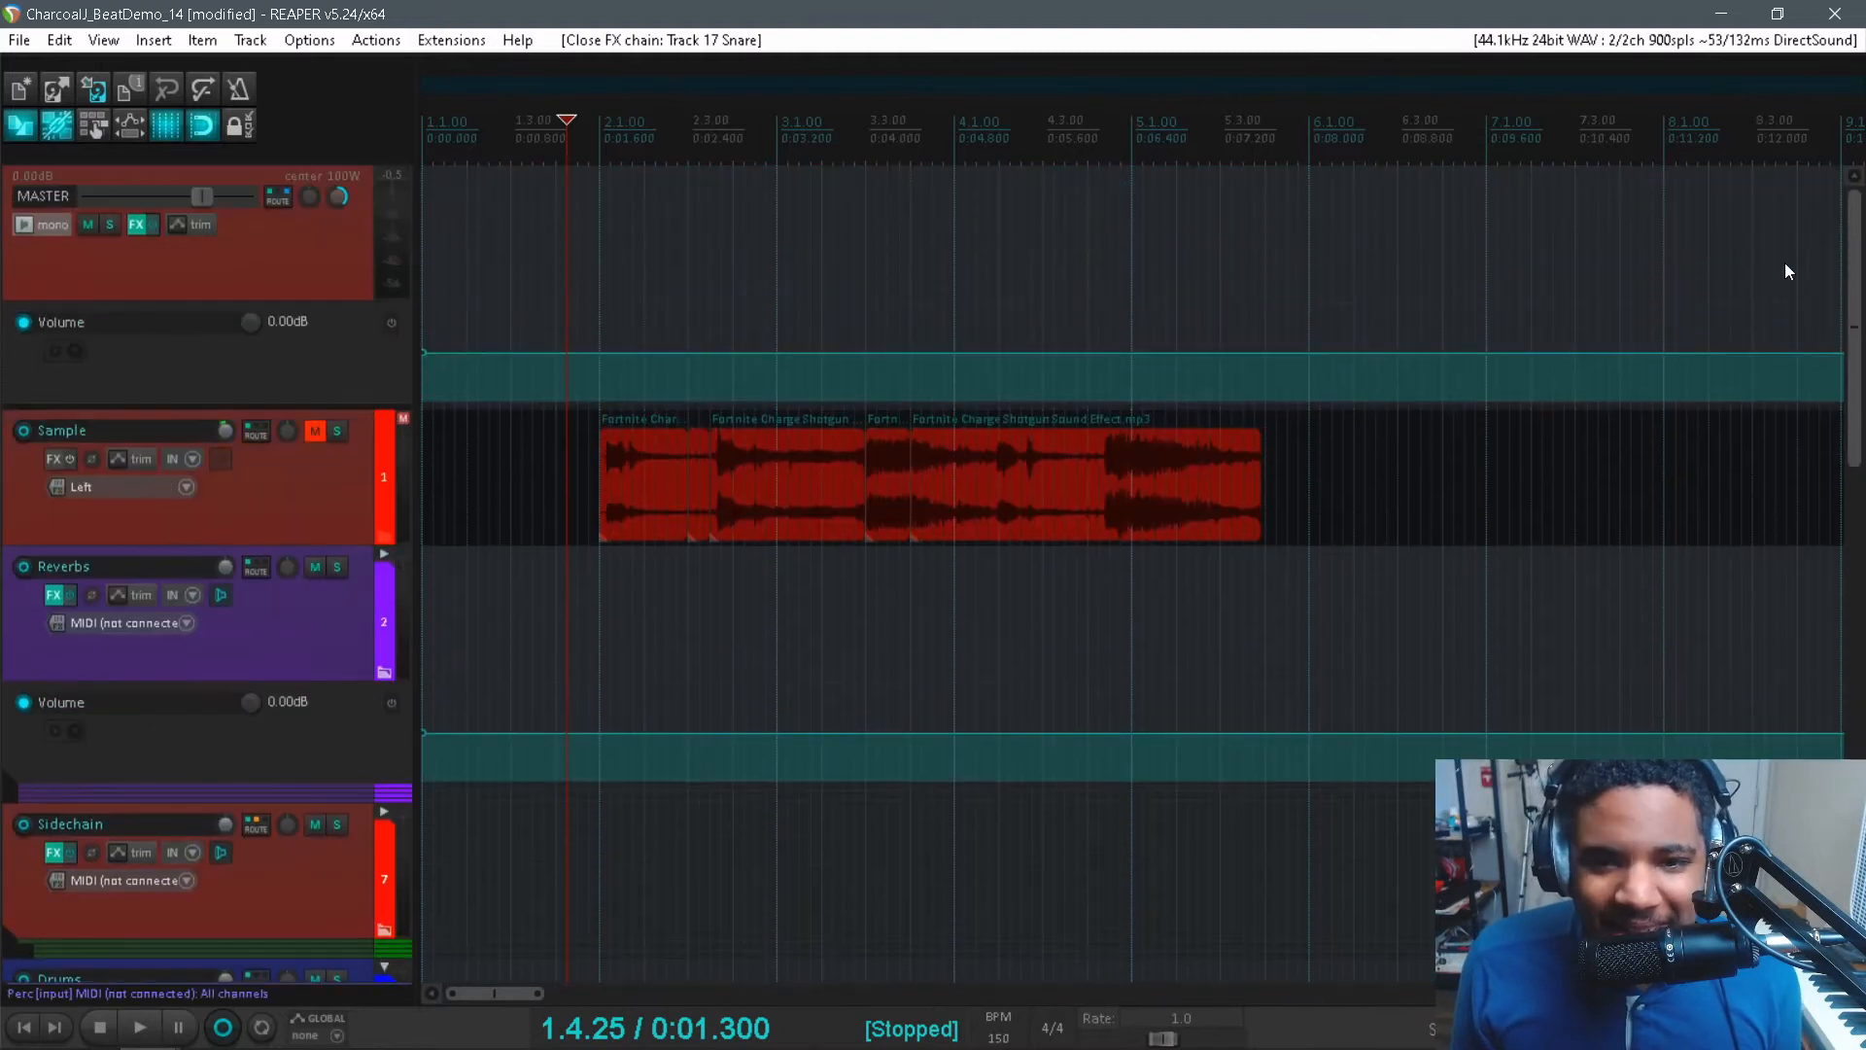
click(715, 568)
scroll(714, 567, up, 6)
click(337, 430)
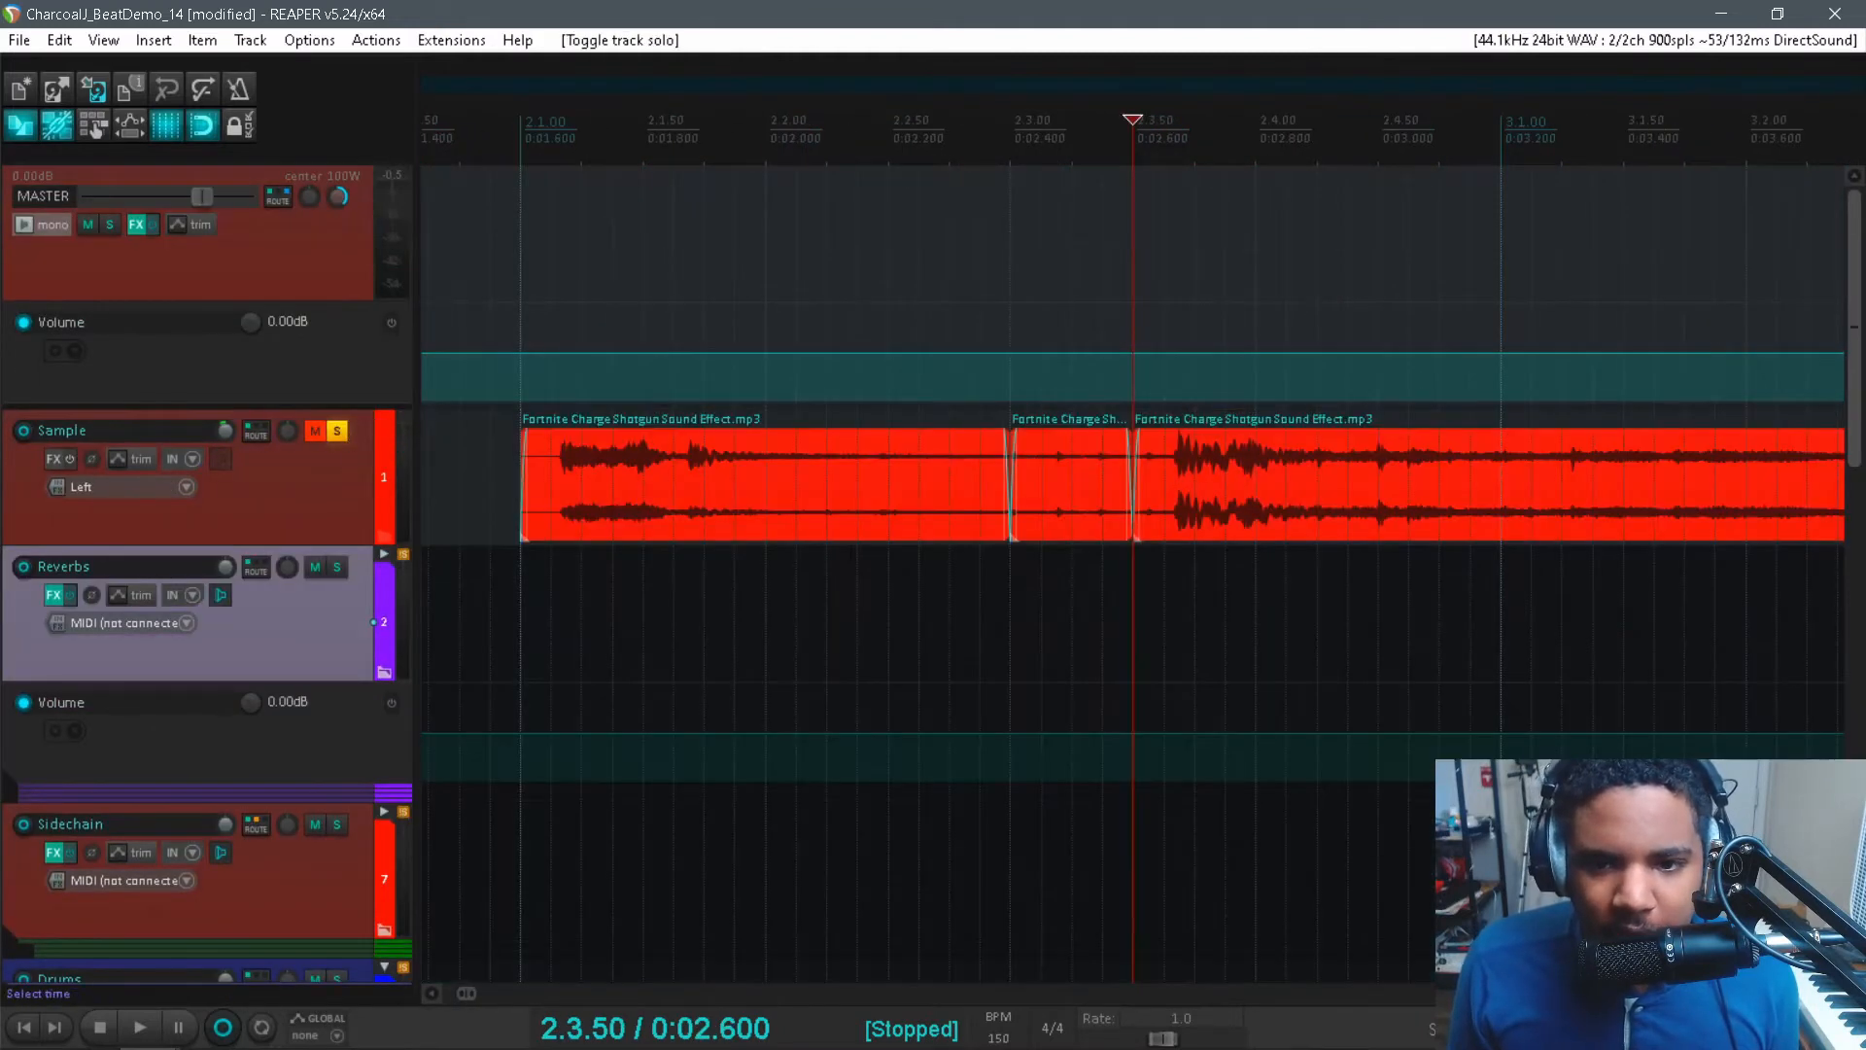
scroll(1085, 605, down, 2)
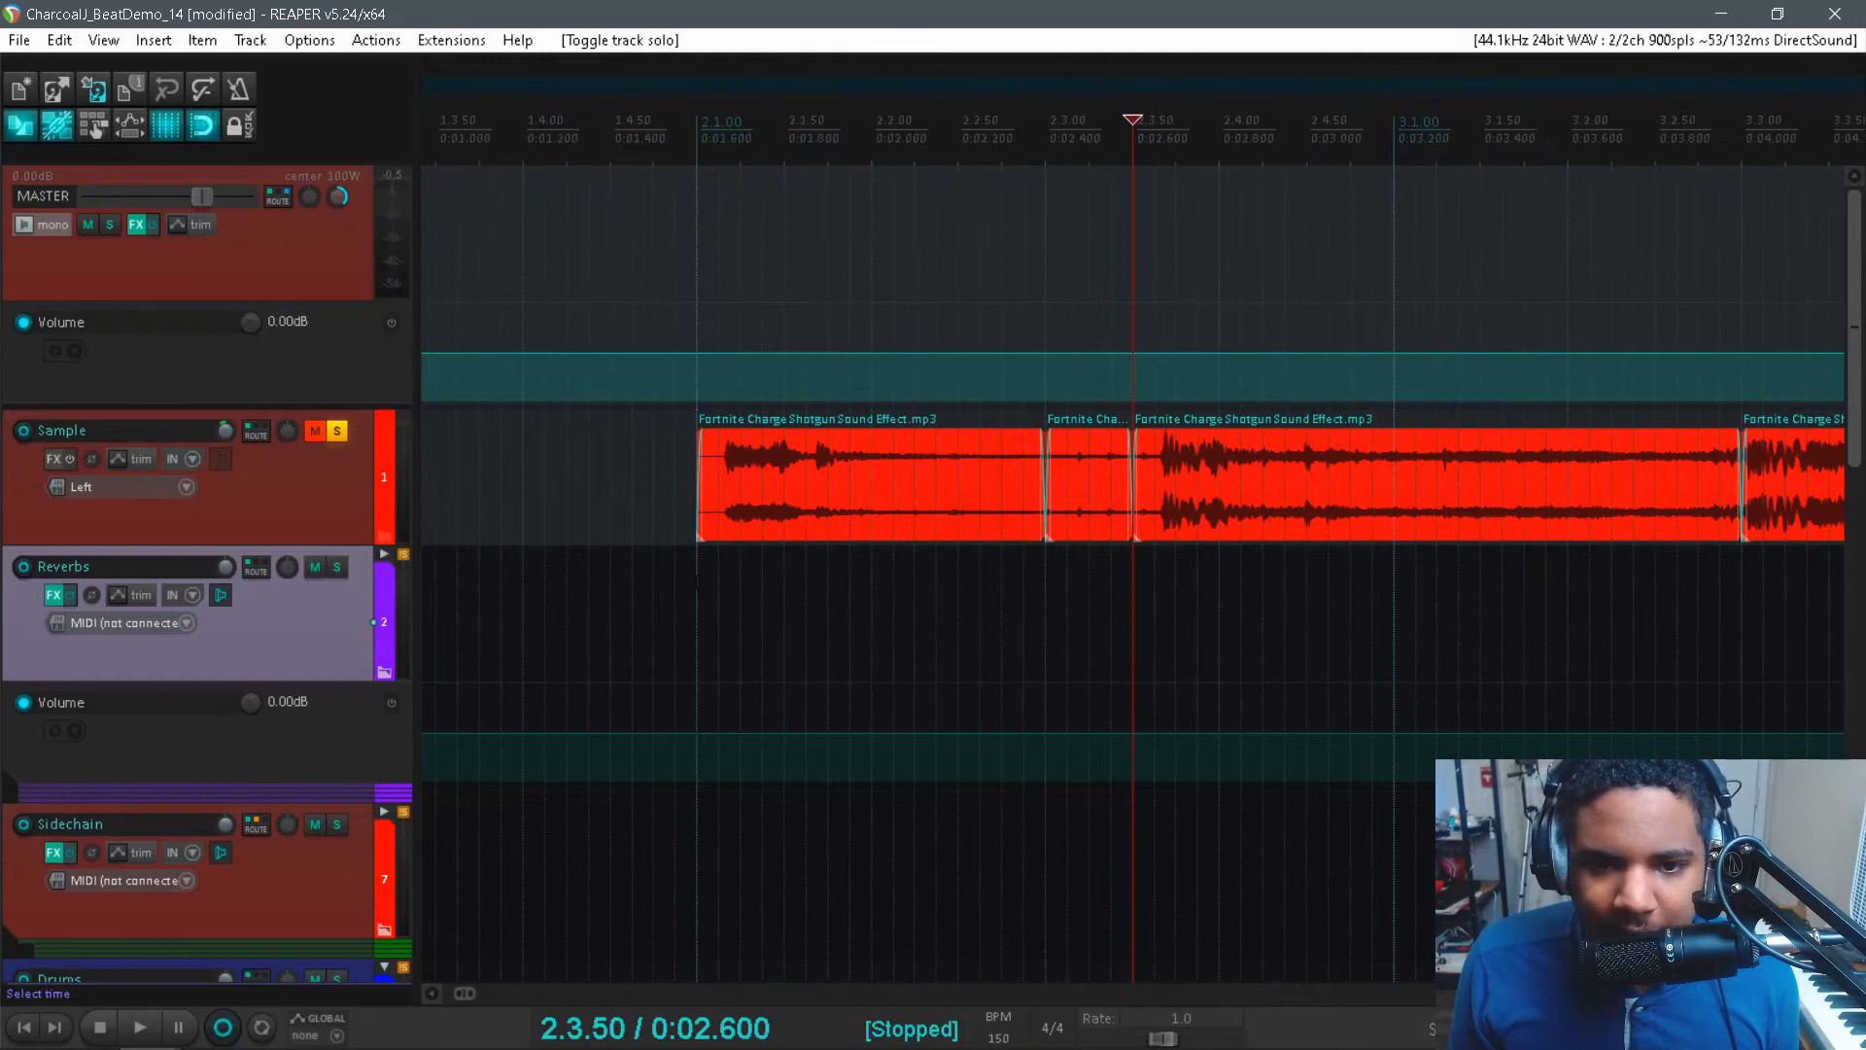
key(space)
key(space)
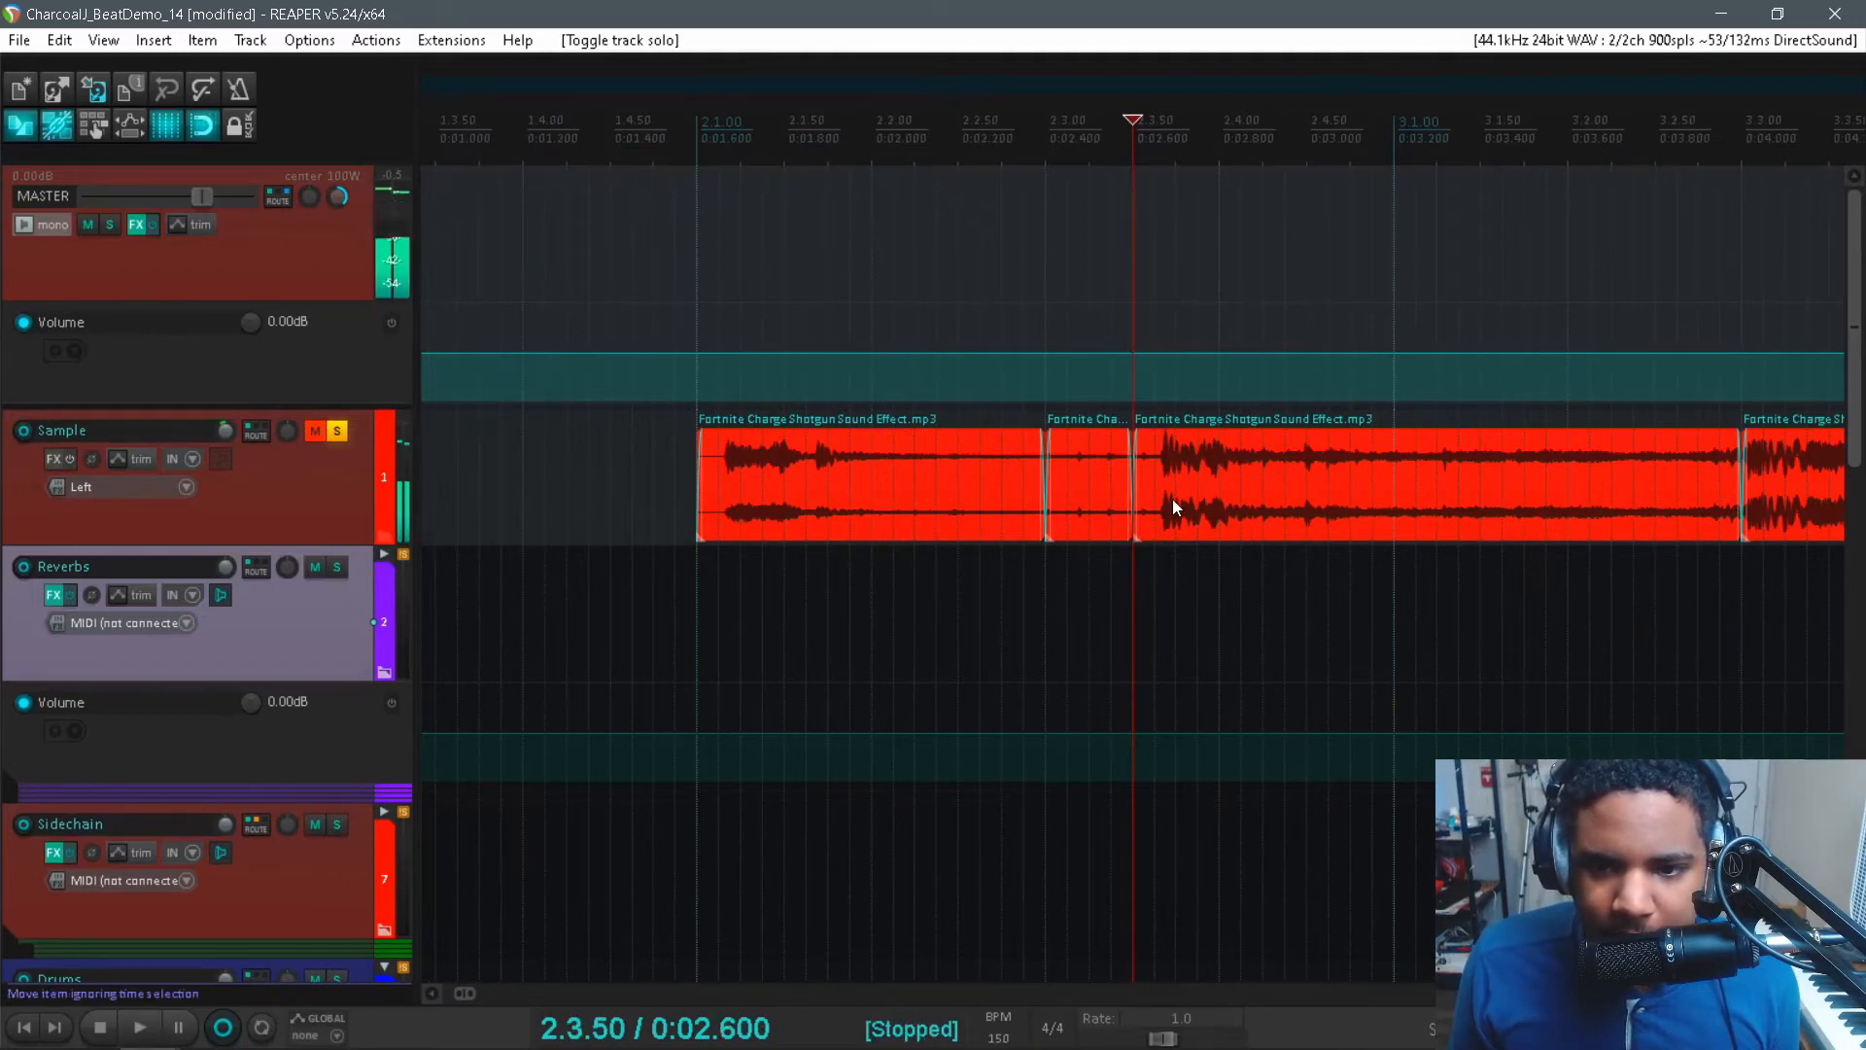
- Split the sample at 2.3.75 and trim the start of the slice before the split to its transient
click(1172, 499)
scroll(1176, 482, up, 2)
key(s)
scroll(1171, 482, up, 1)
click(1048, 486)
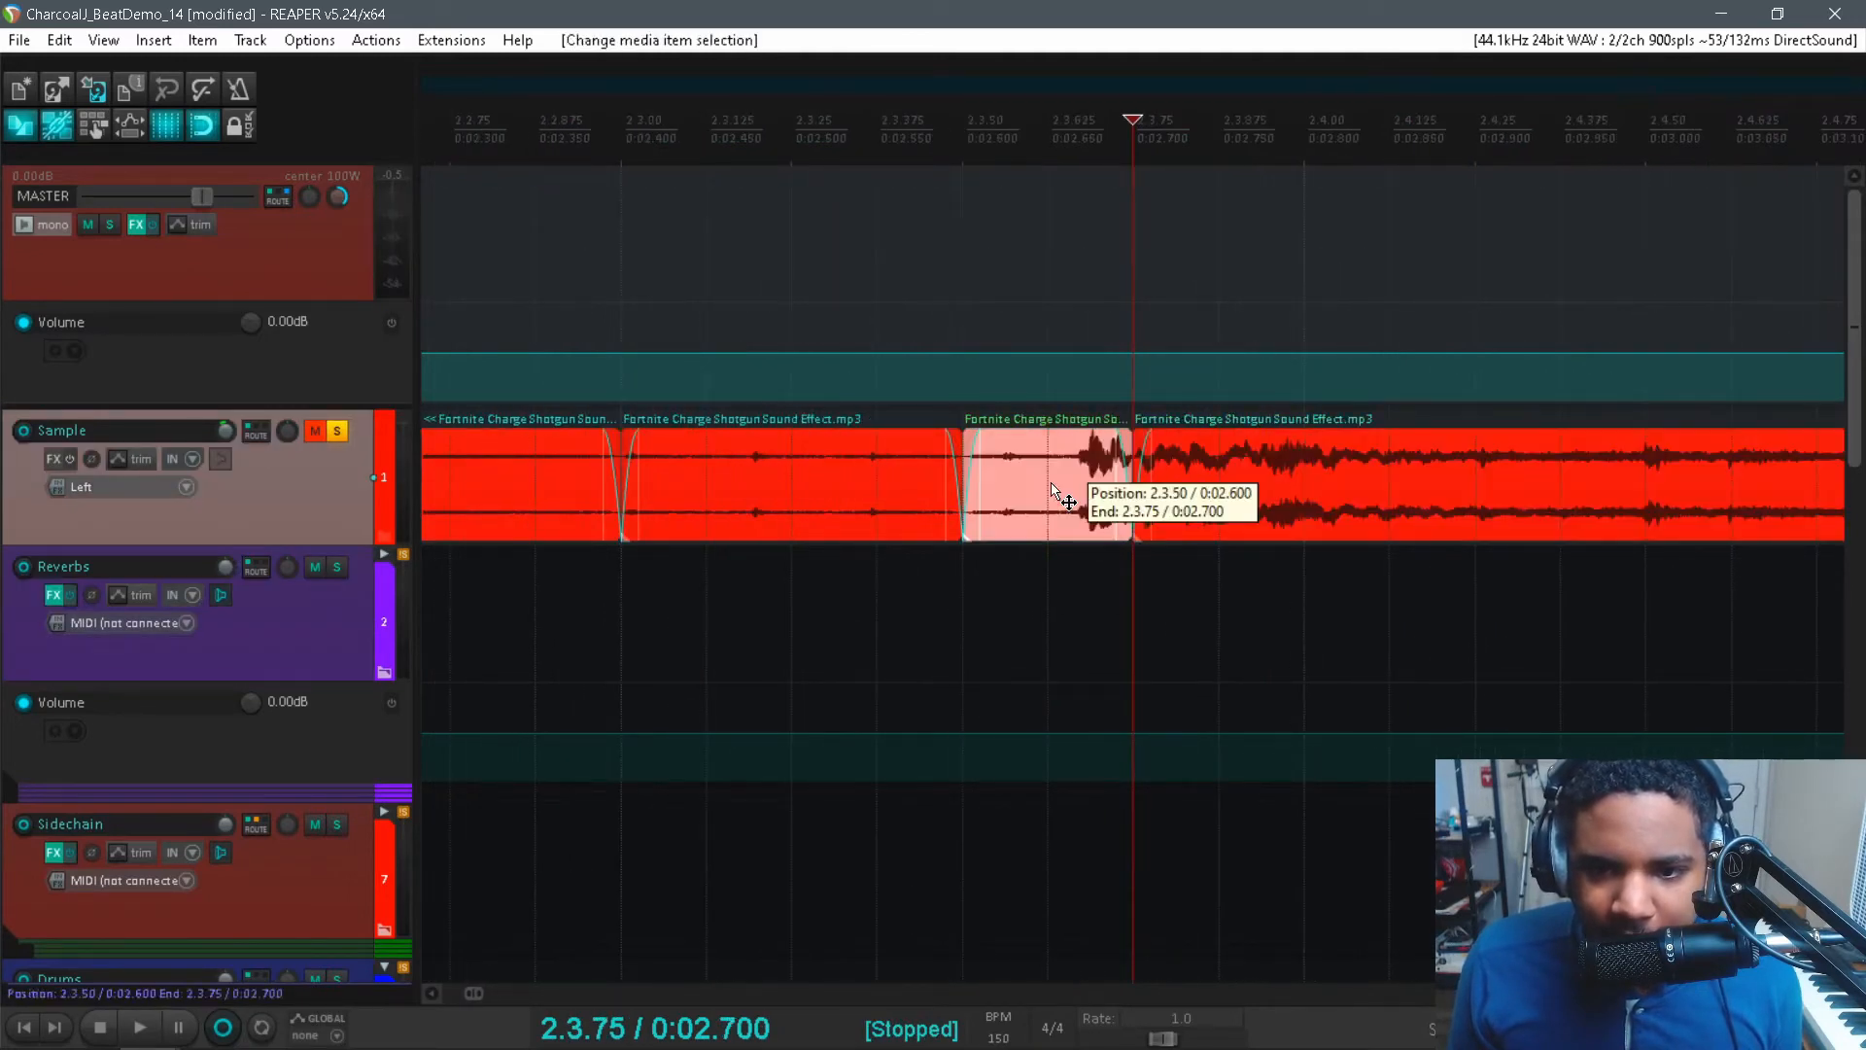
drag(971, 466, 1085, 506)
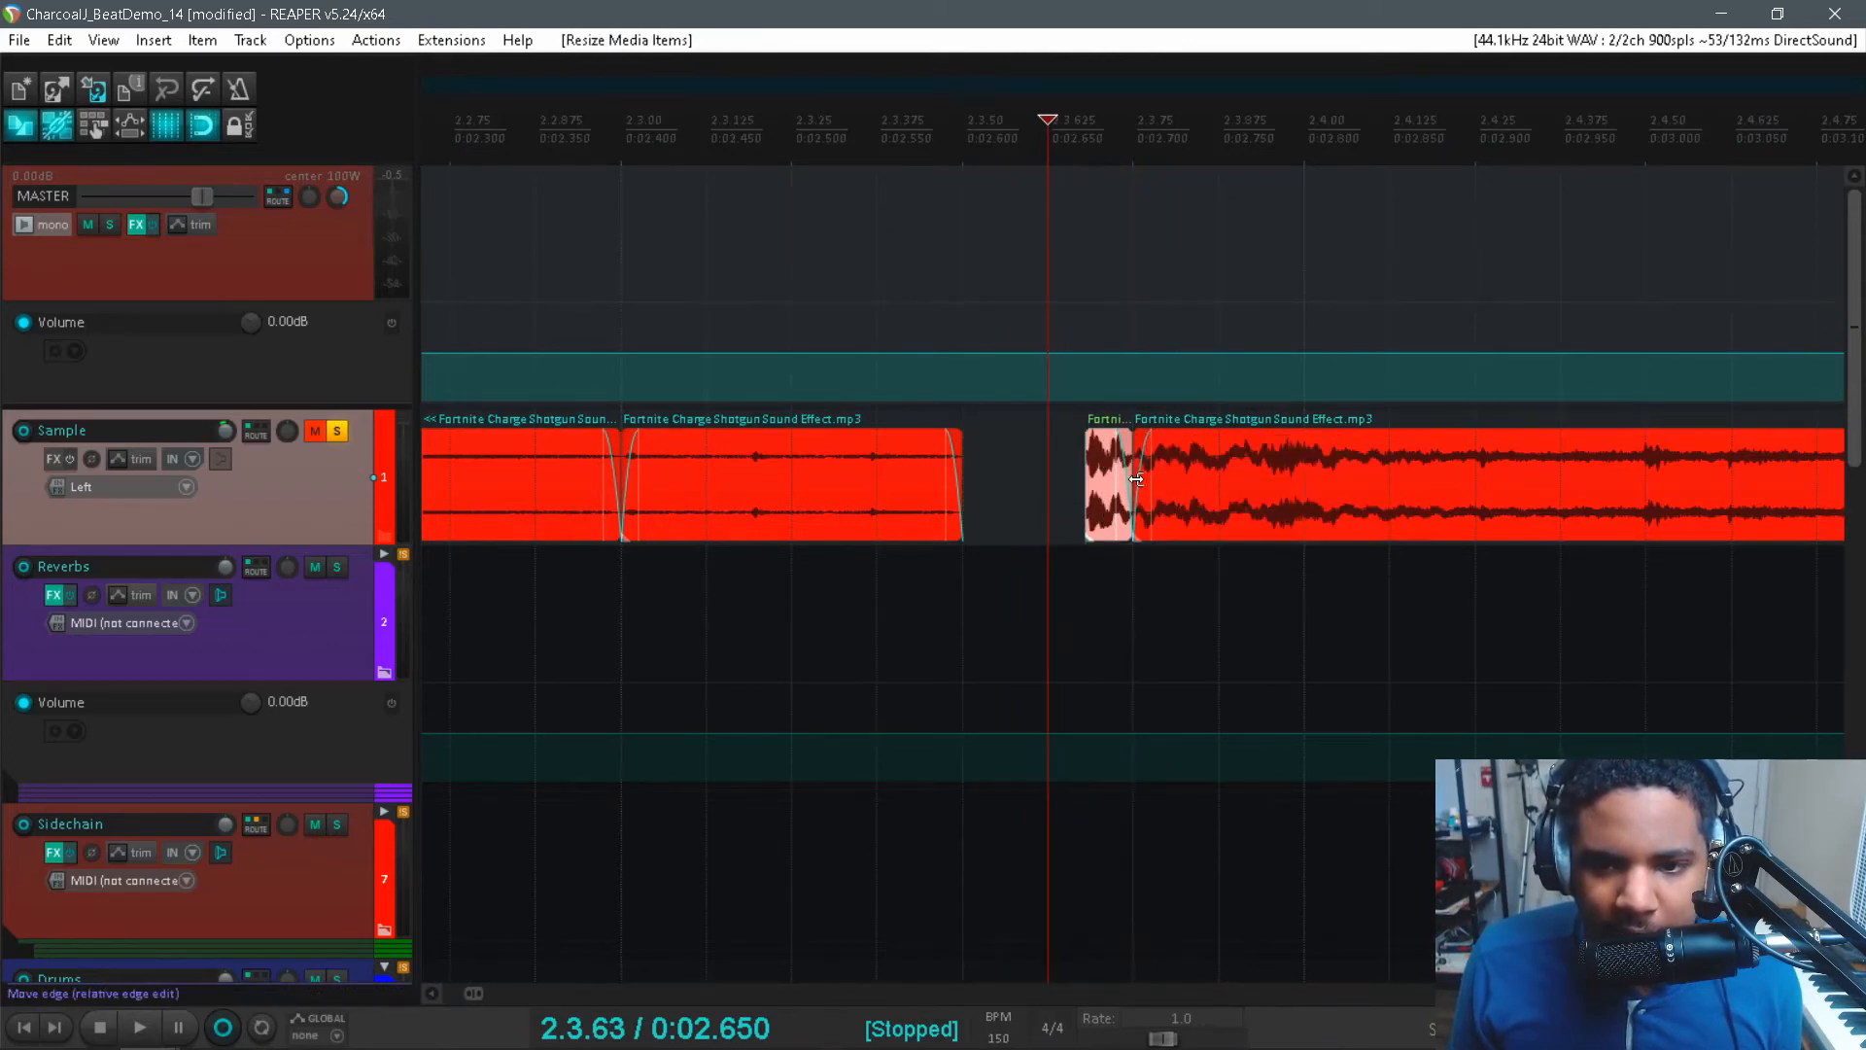
- Move the short trimmed slice onto the 808 track at 2.3.00 and unsolo all tracks
click(1120, 483)
scroll(1123, 483, down, 10)
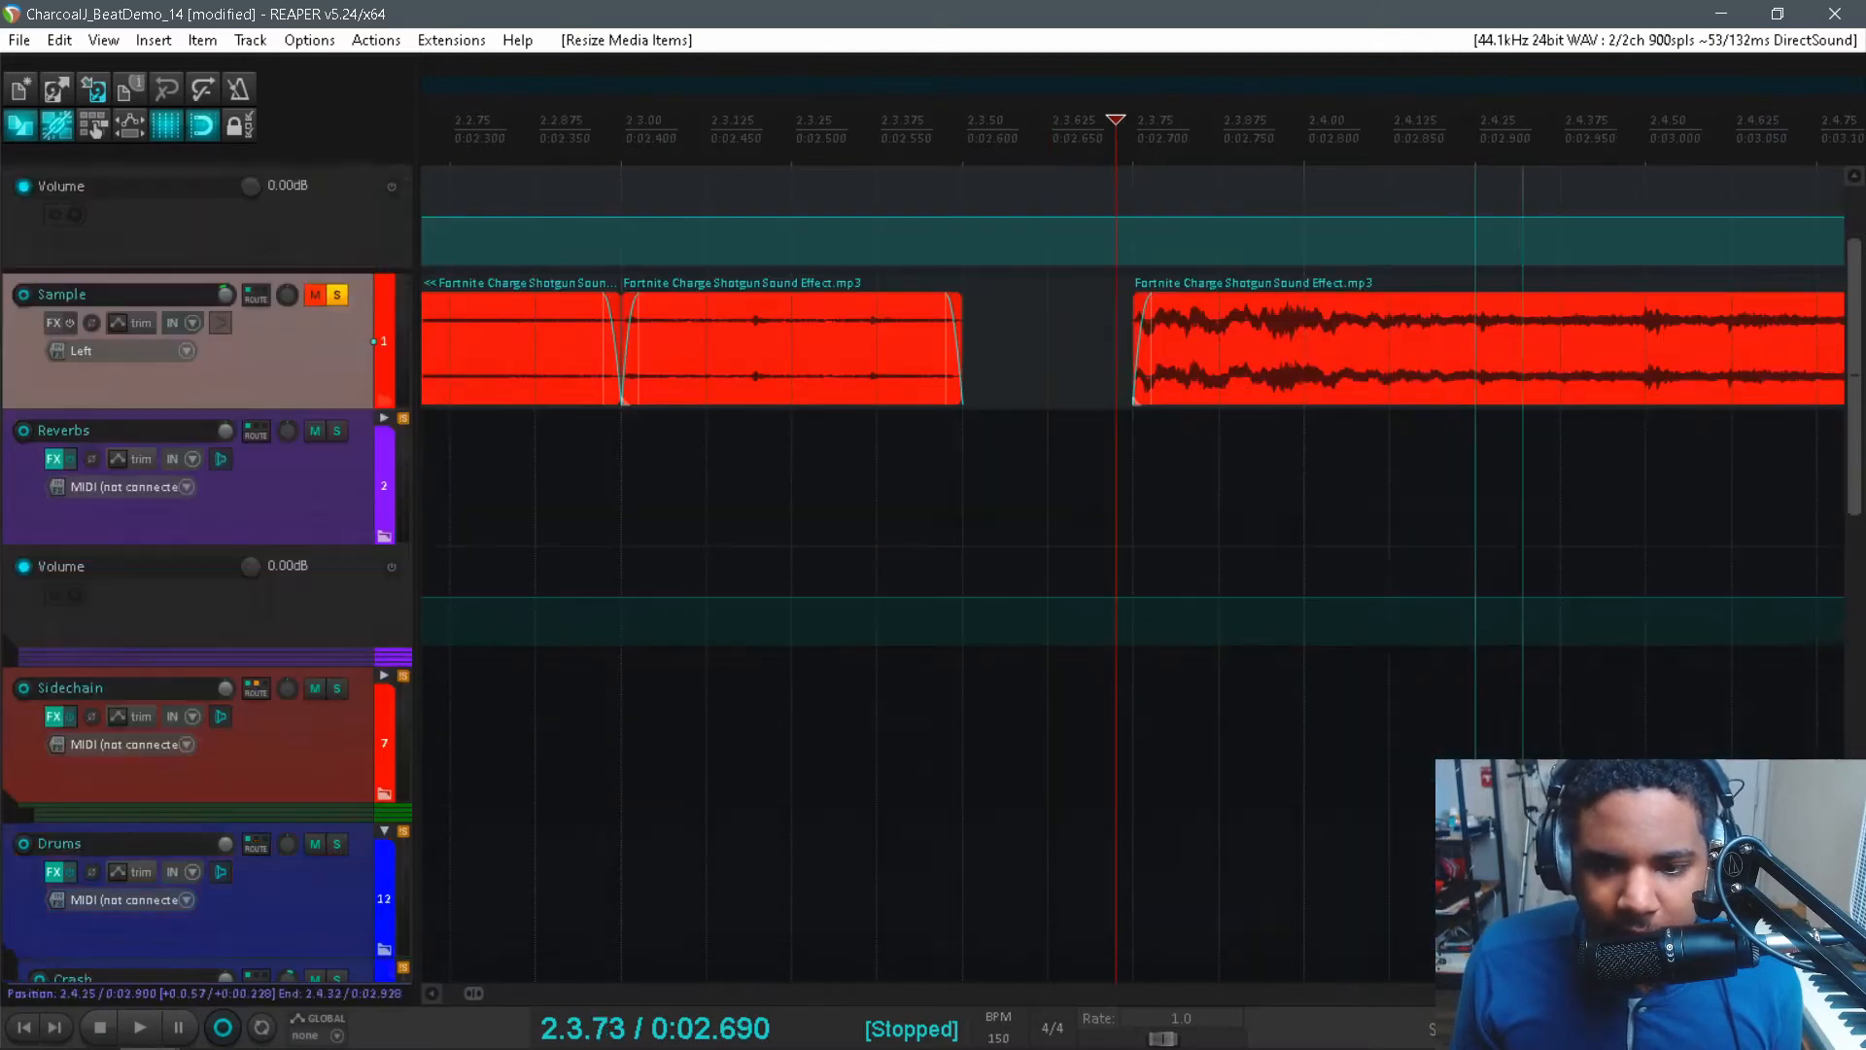
drag(1512, 1017, 649, 670)
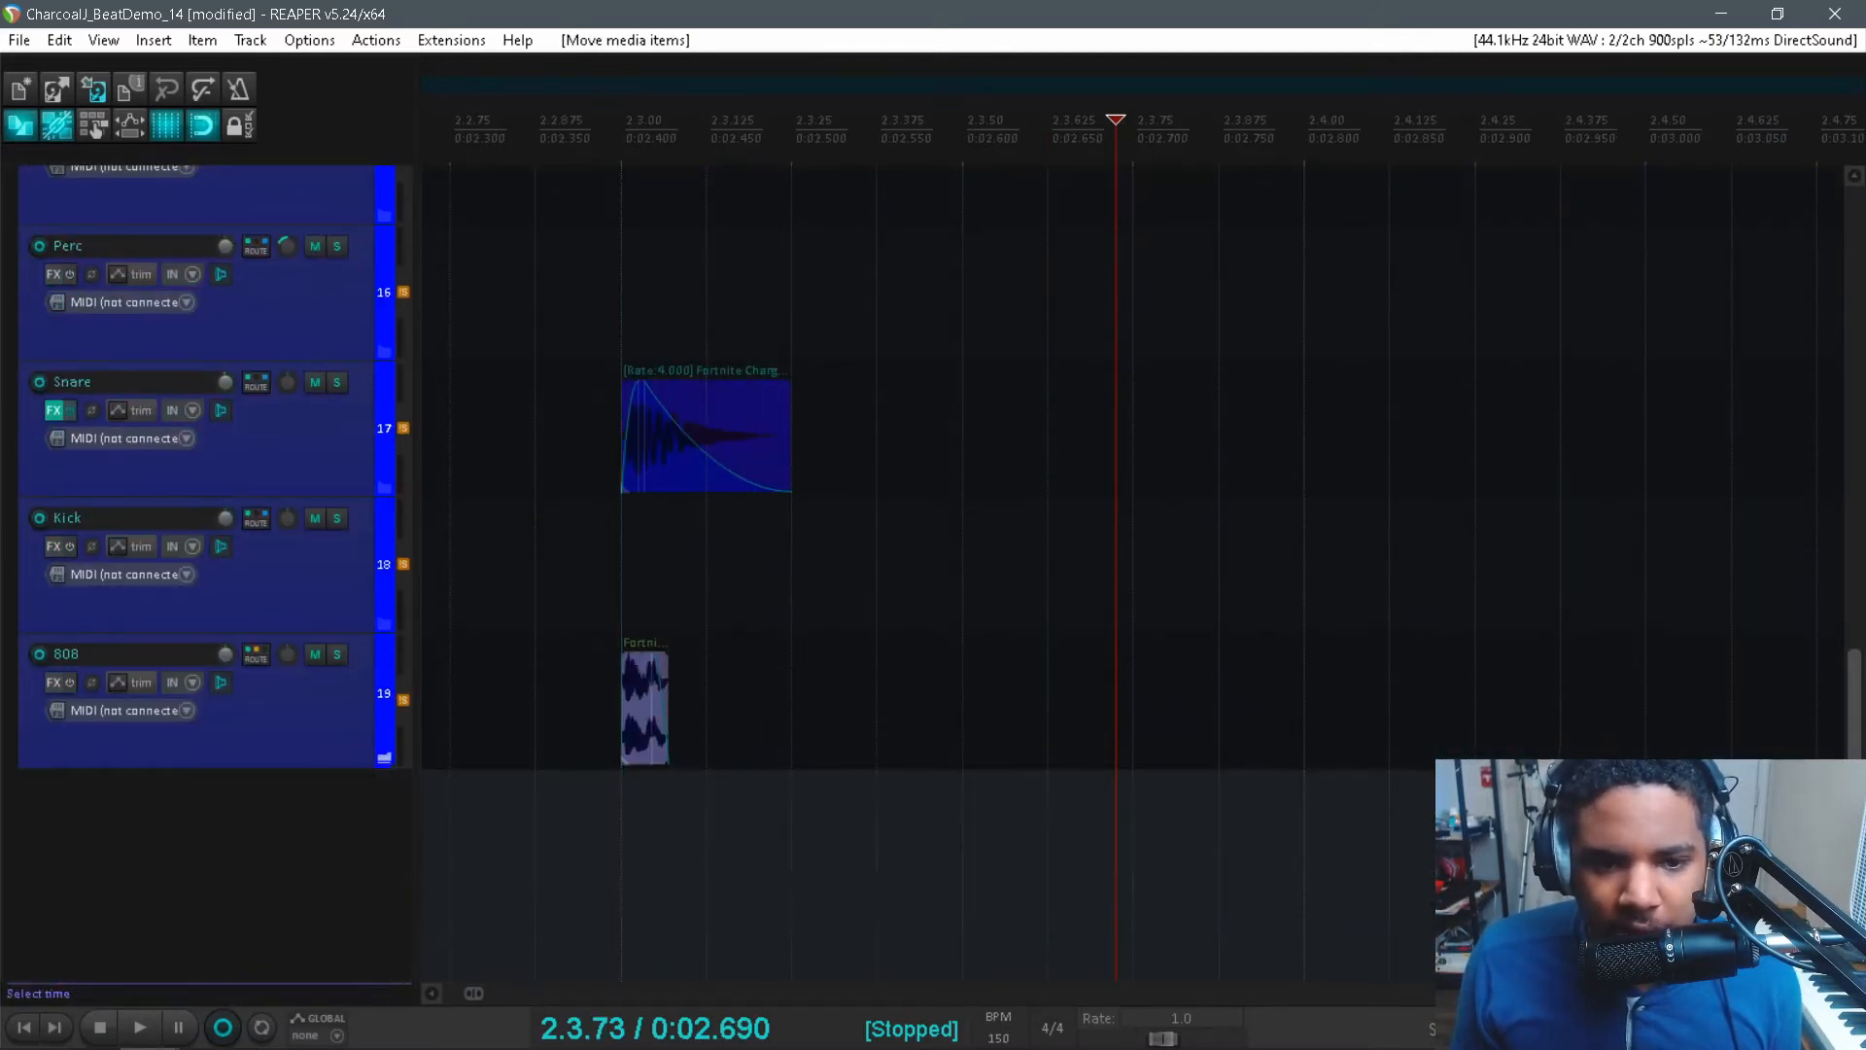
right_click(336, 661)
click(440, 739)
- Arrange copies of the short slice into a four-bar pattern on the 808 track starting at 2.1.00, and play it back
scroll(767, 737, down, 2)
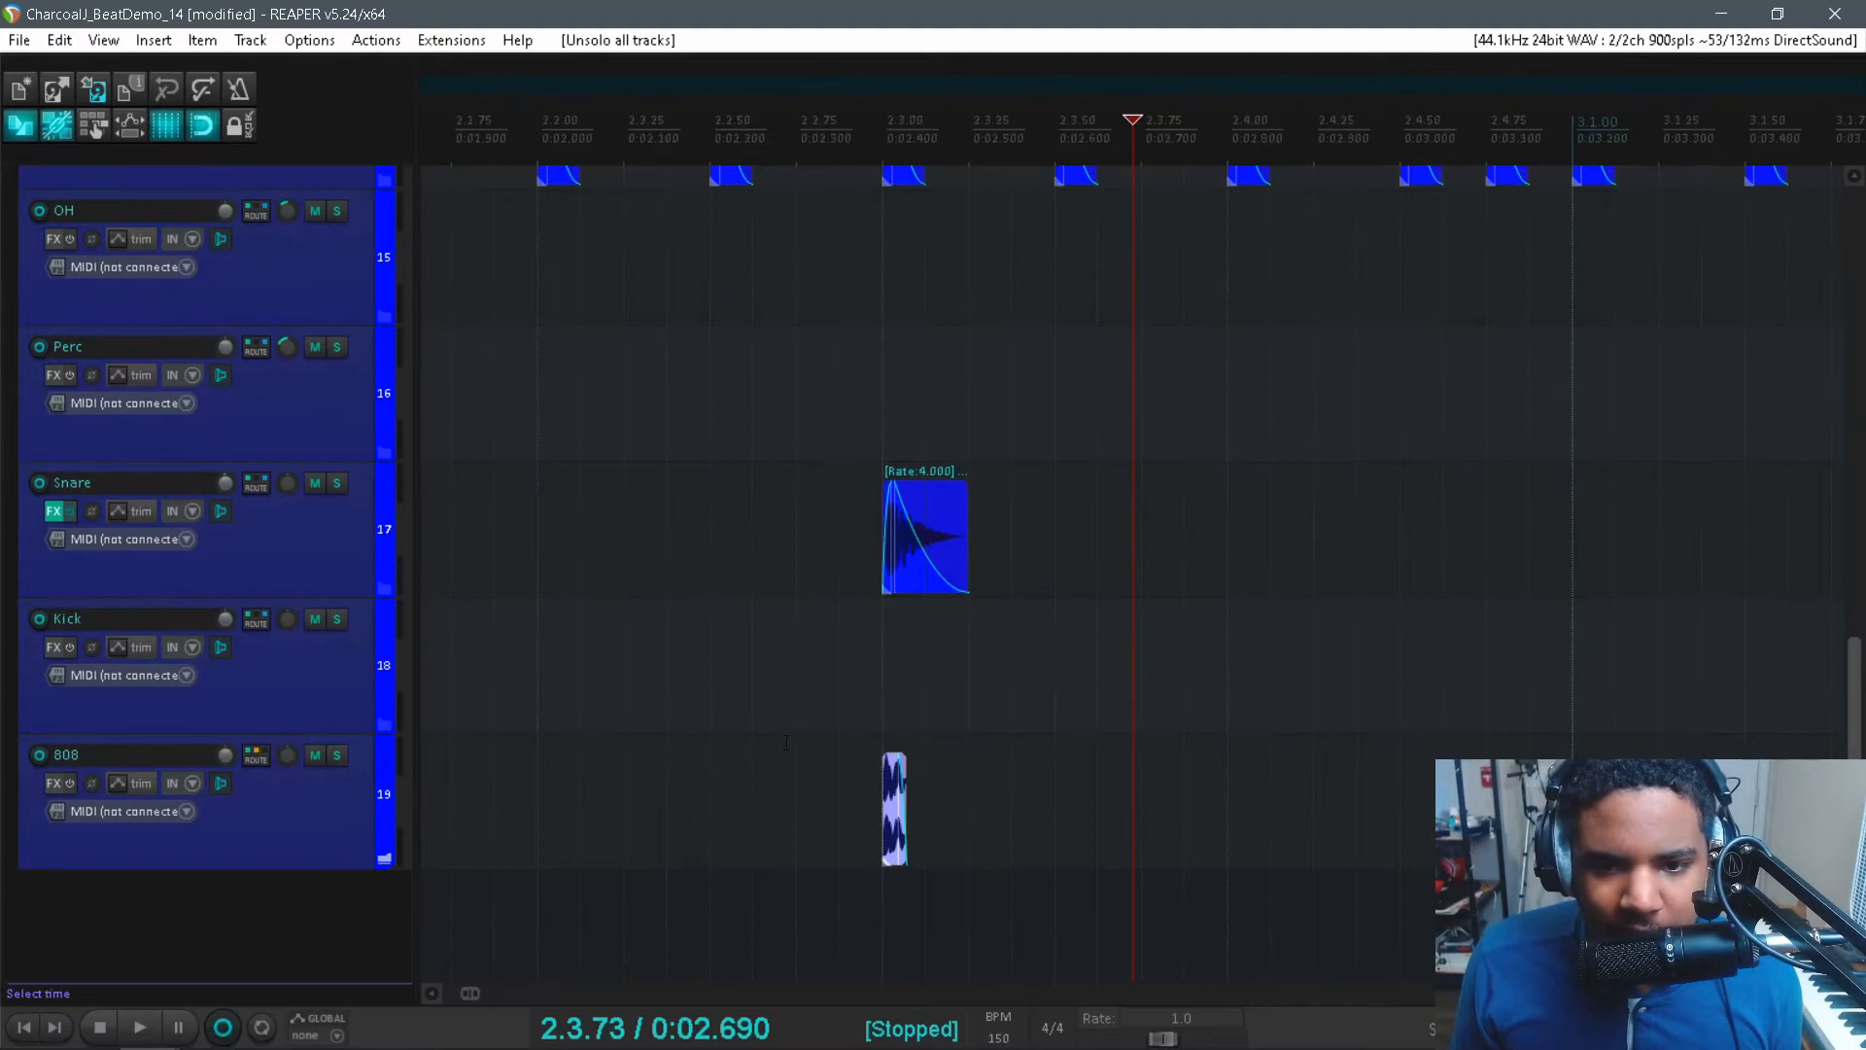
drag(886, 810, 419, 784)
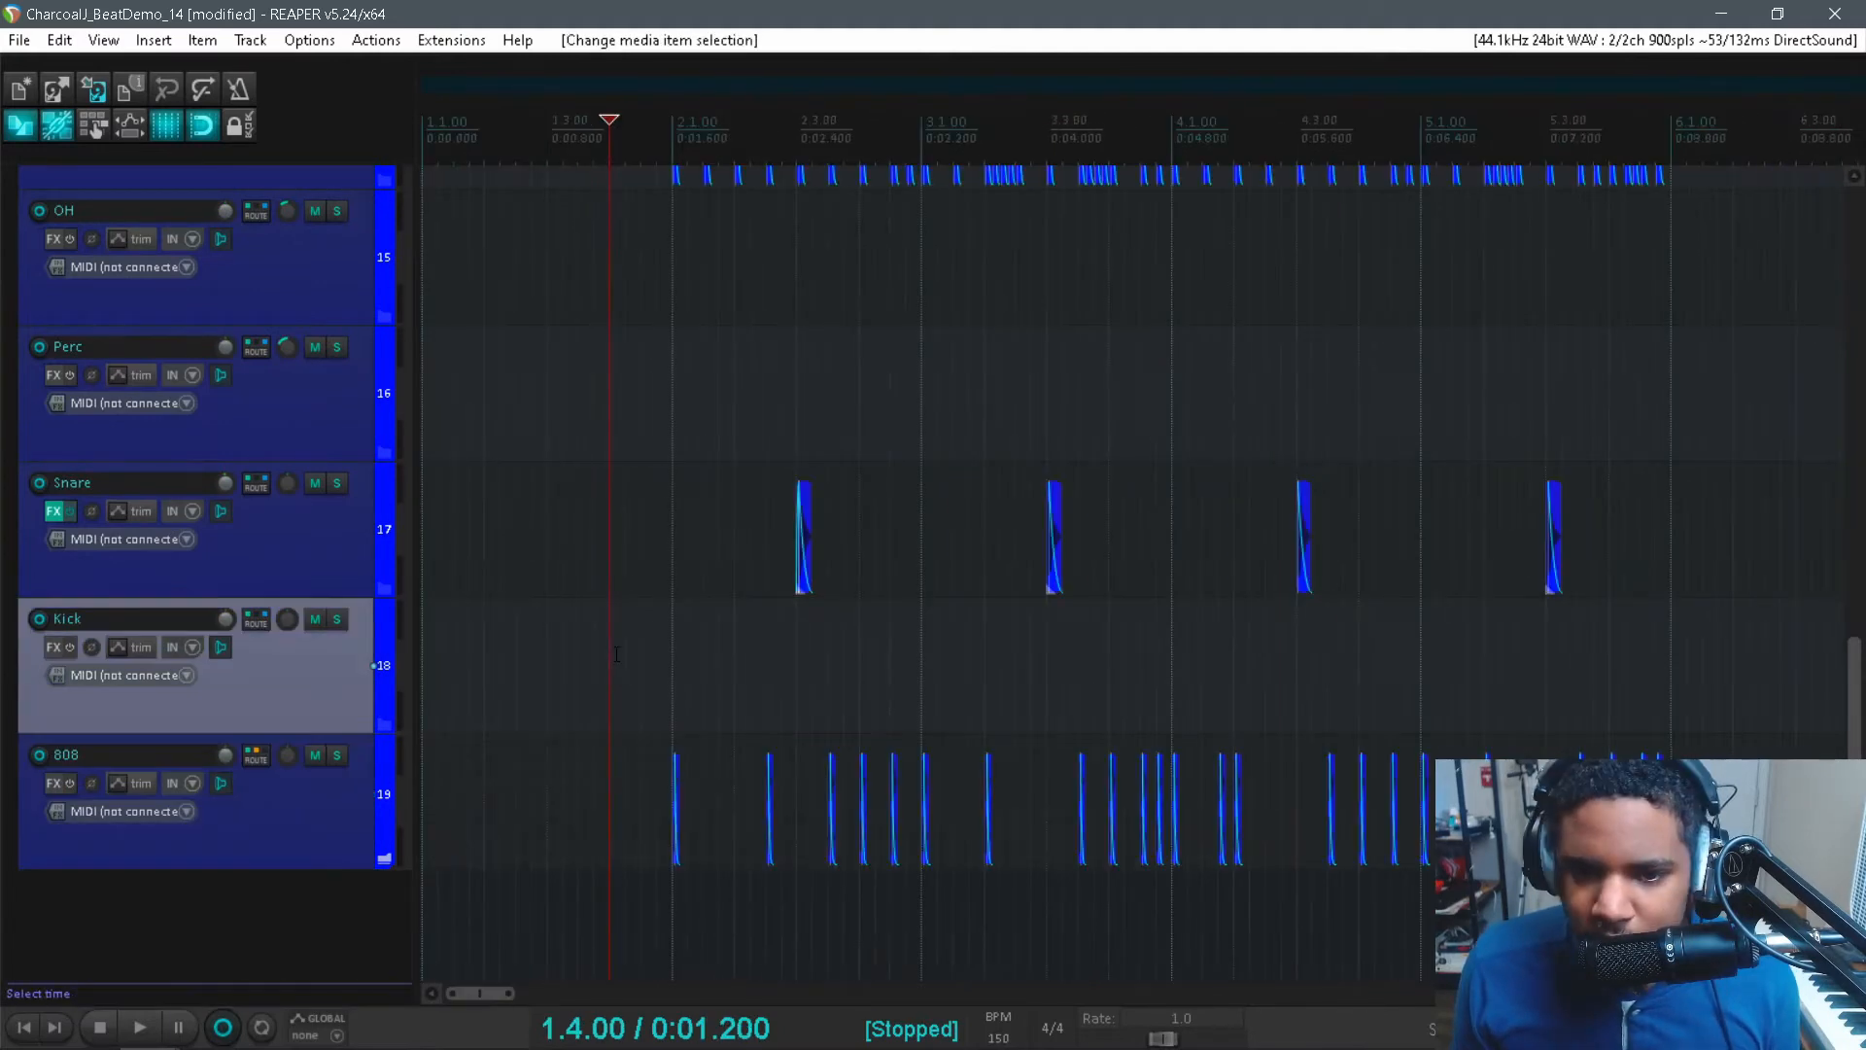
key(space)
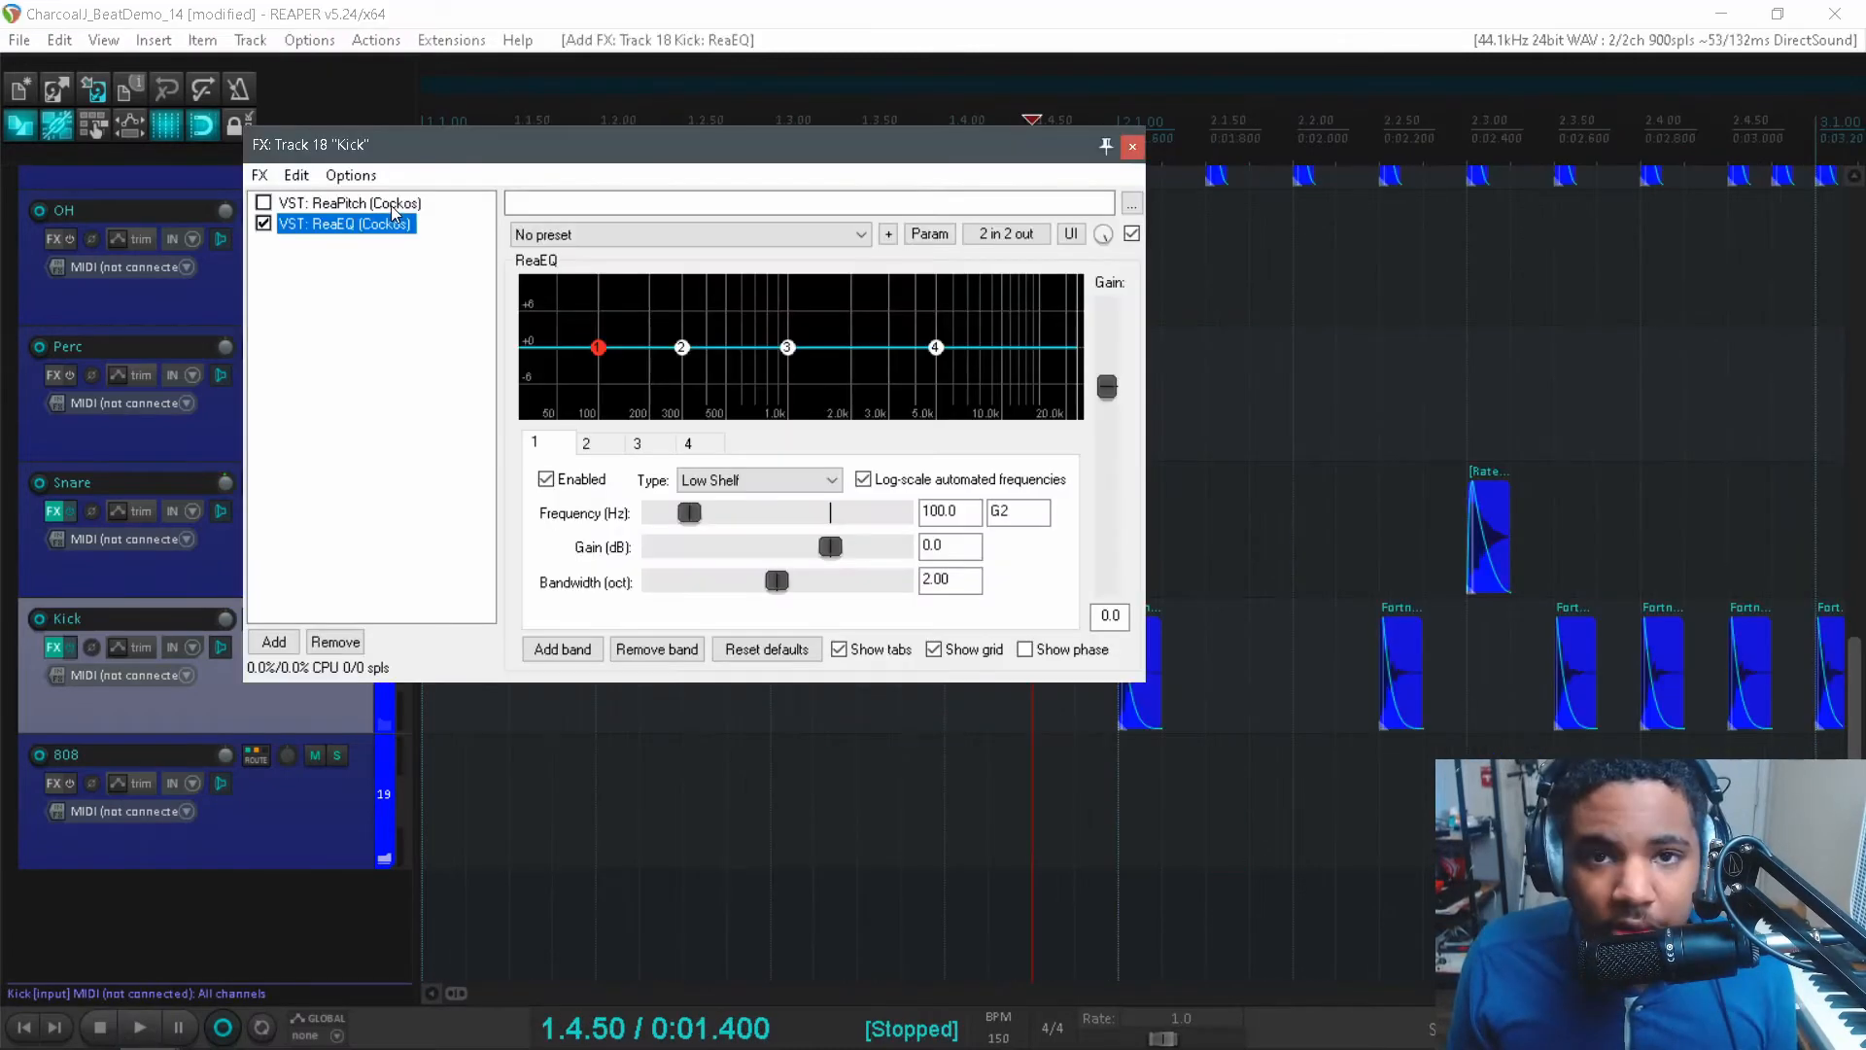
- Put ReaEQ first on the Kick track, cut the highs with a high shelf at about 346 Hz and boost 111.4 Hz by 5.0 dB
drag(379, 226, 374, 204)
drag(935, 347, 696, 549)
drag(682, 347, 605, 323)
key(space)
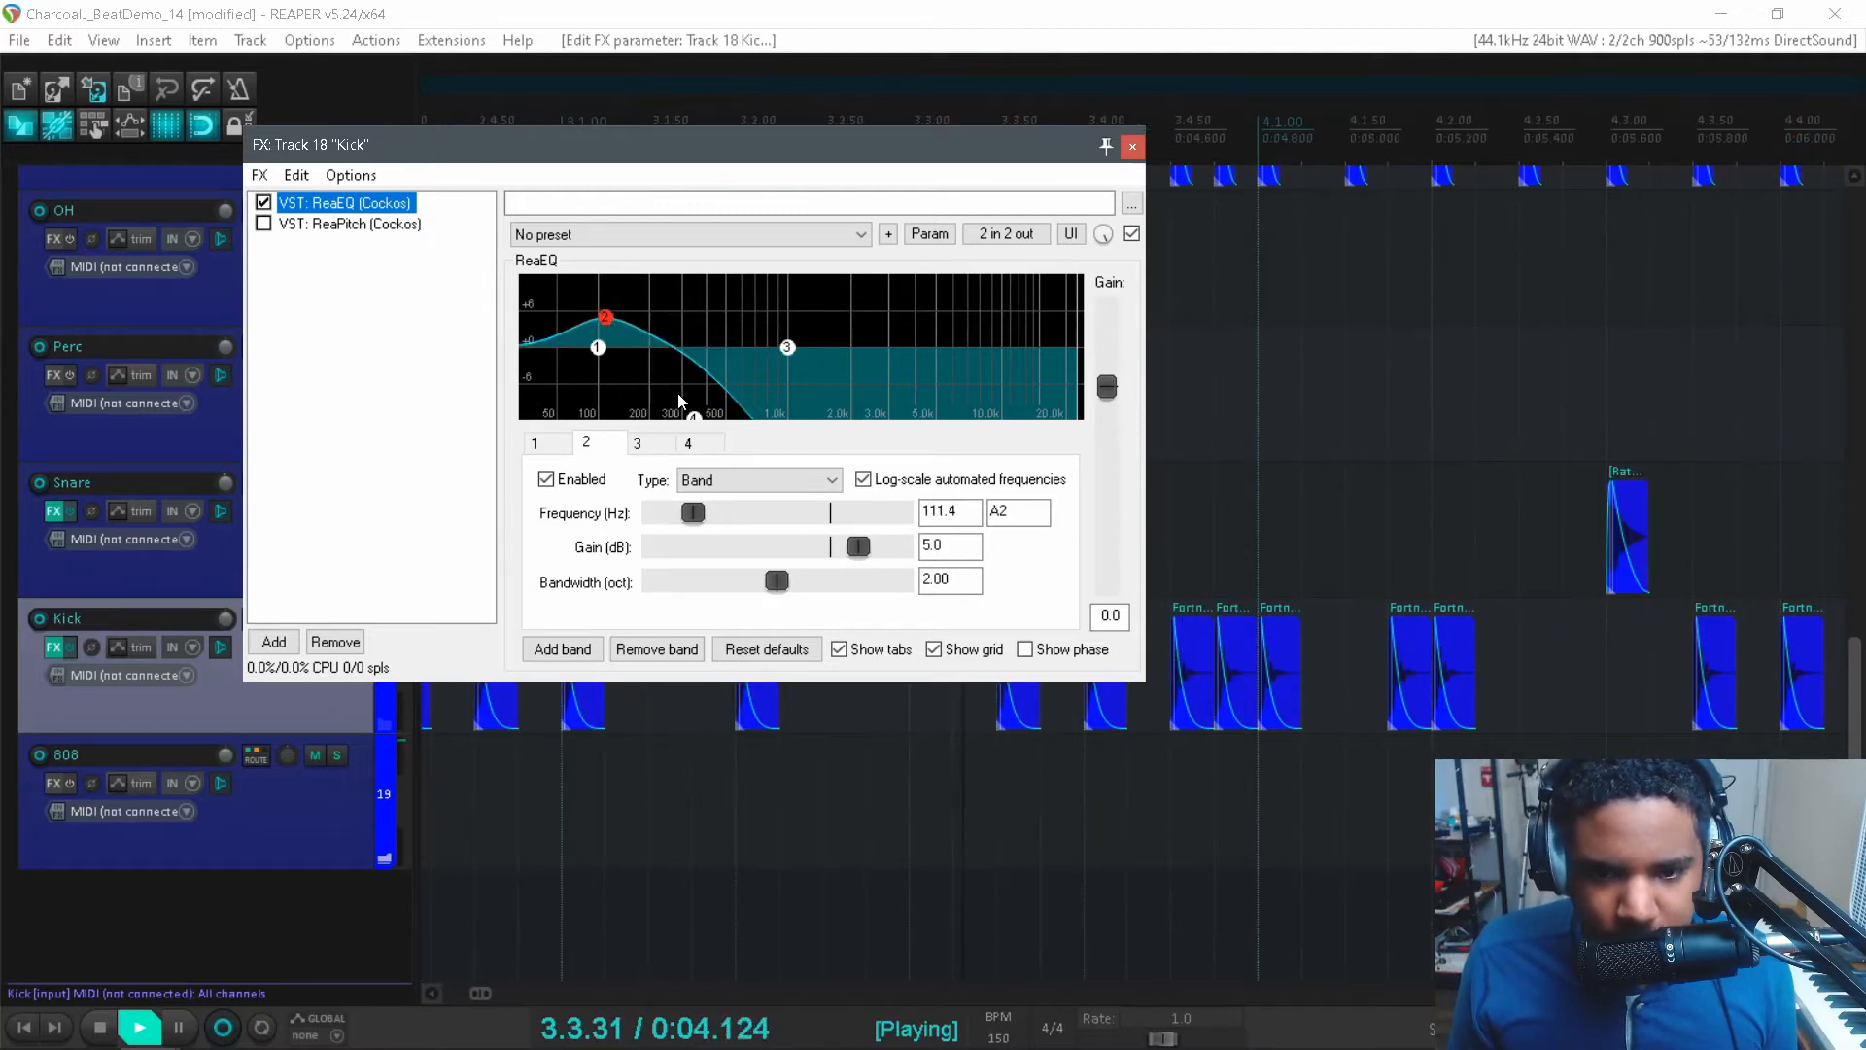
mouse_move(692, 418)
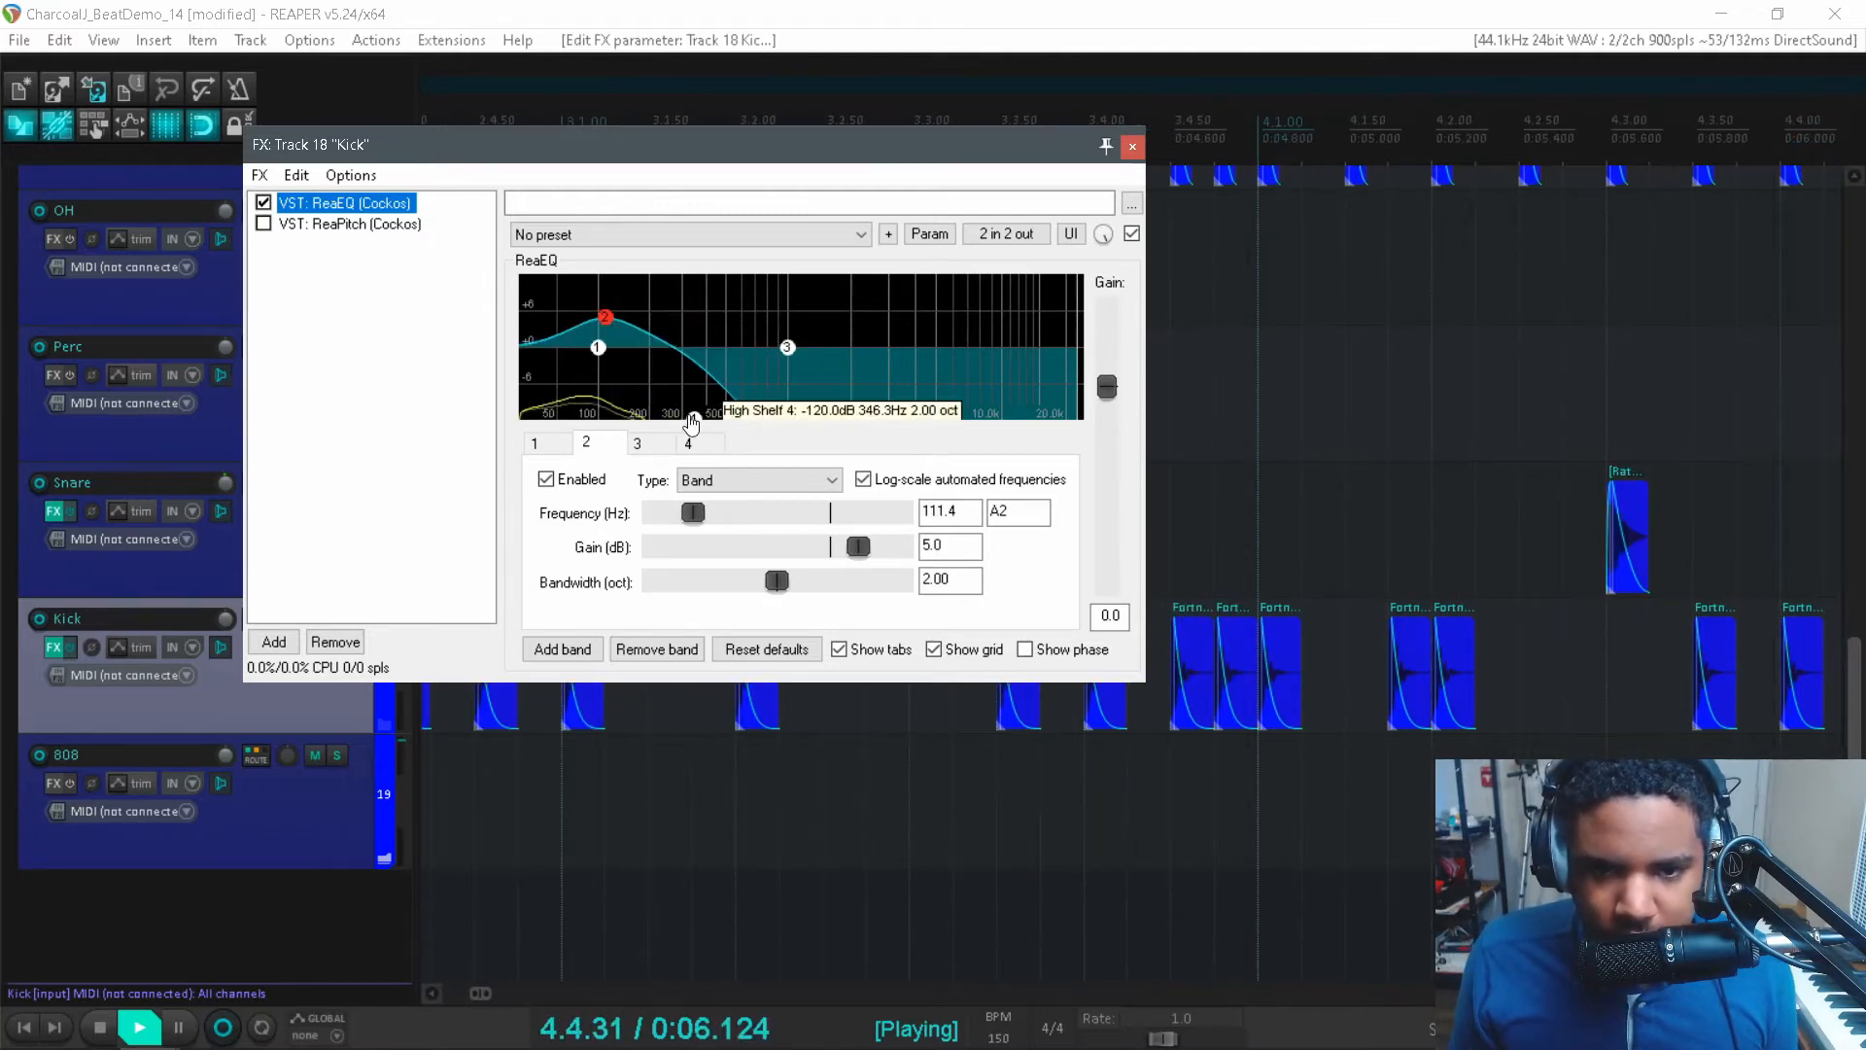
drag(692, 418, 690, 418)
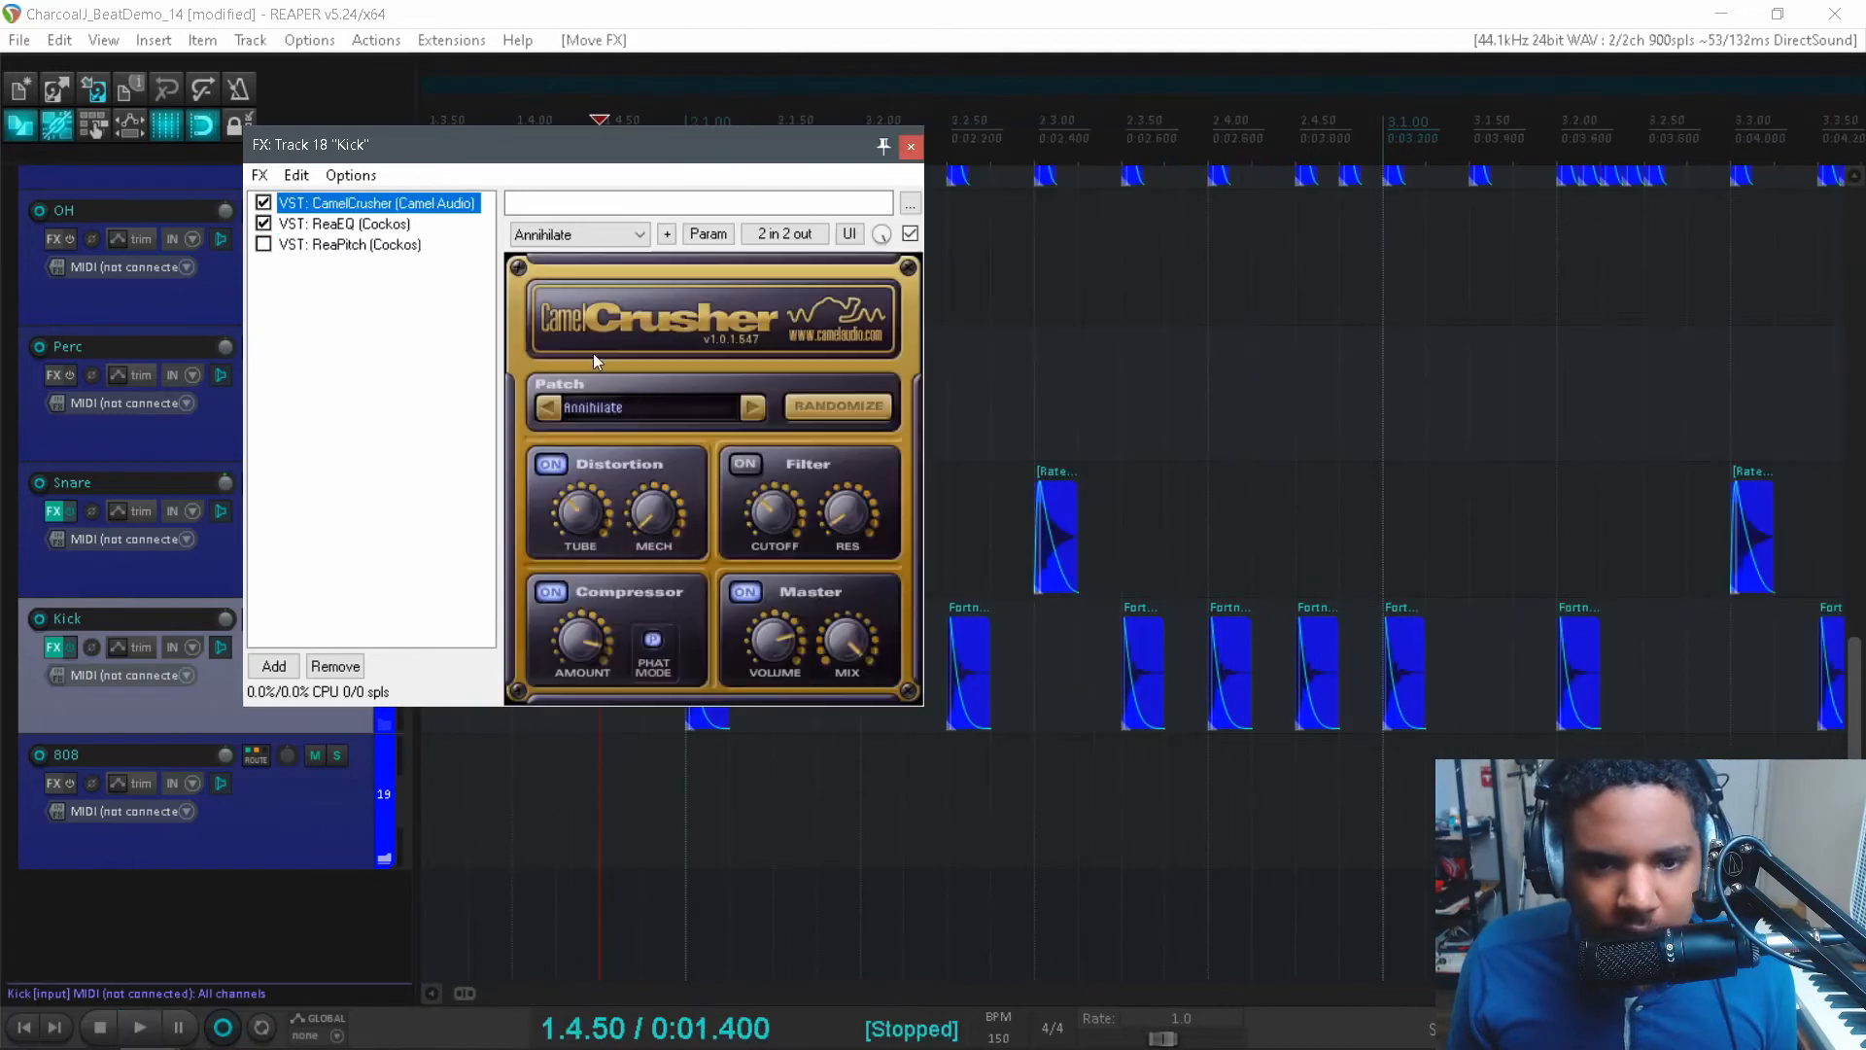
- Add Transient and L1 limiter Mono to the Kick track, set the limiter threshold to -5.0 and play back the pattern
click(488, 761)
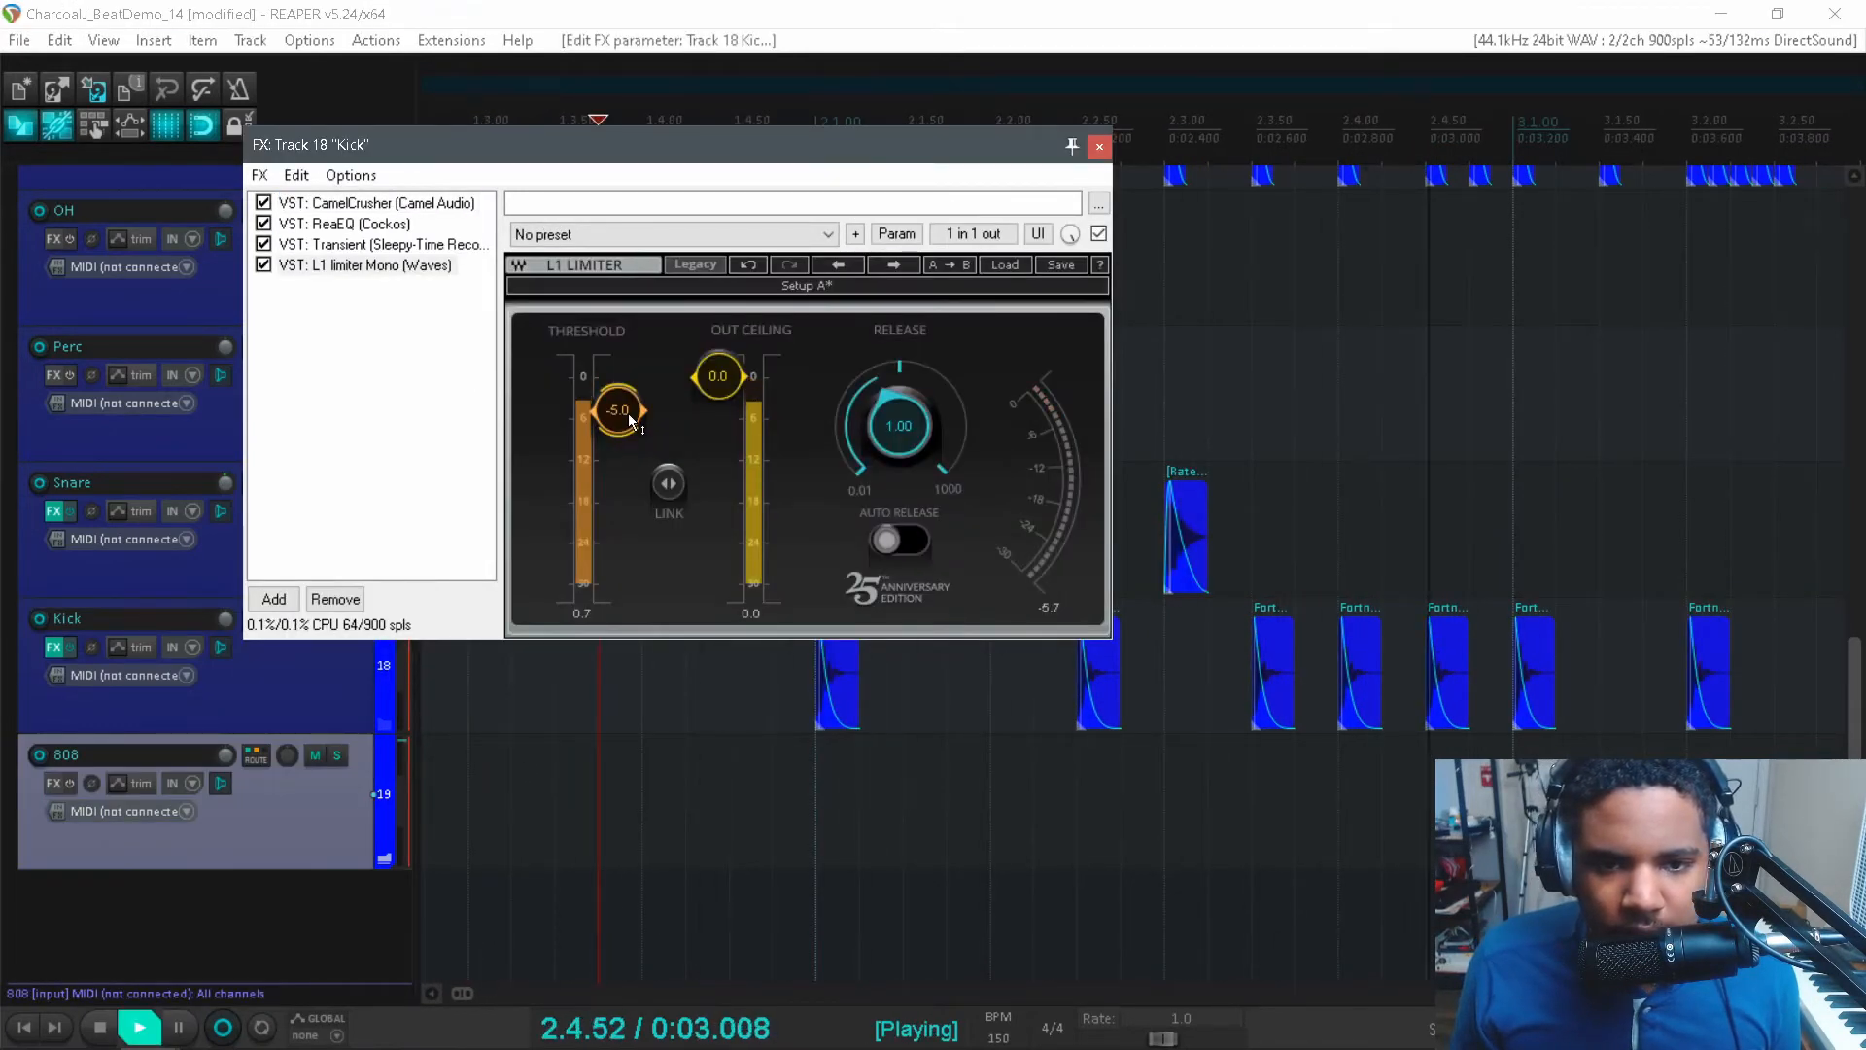
key(space)
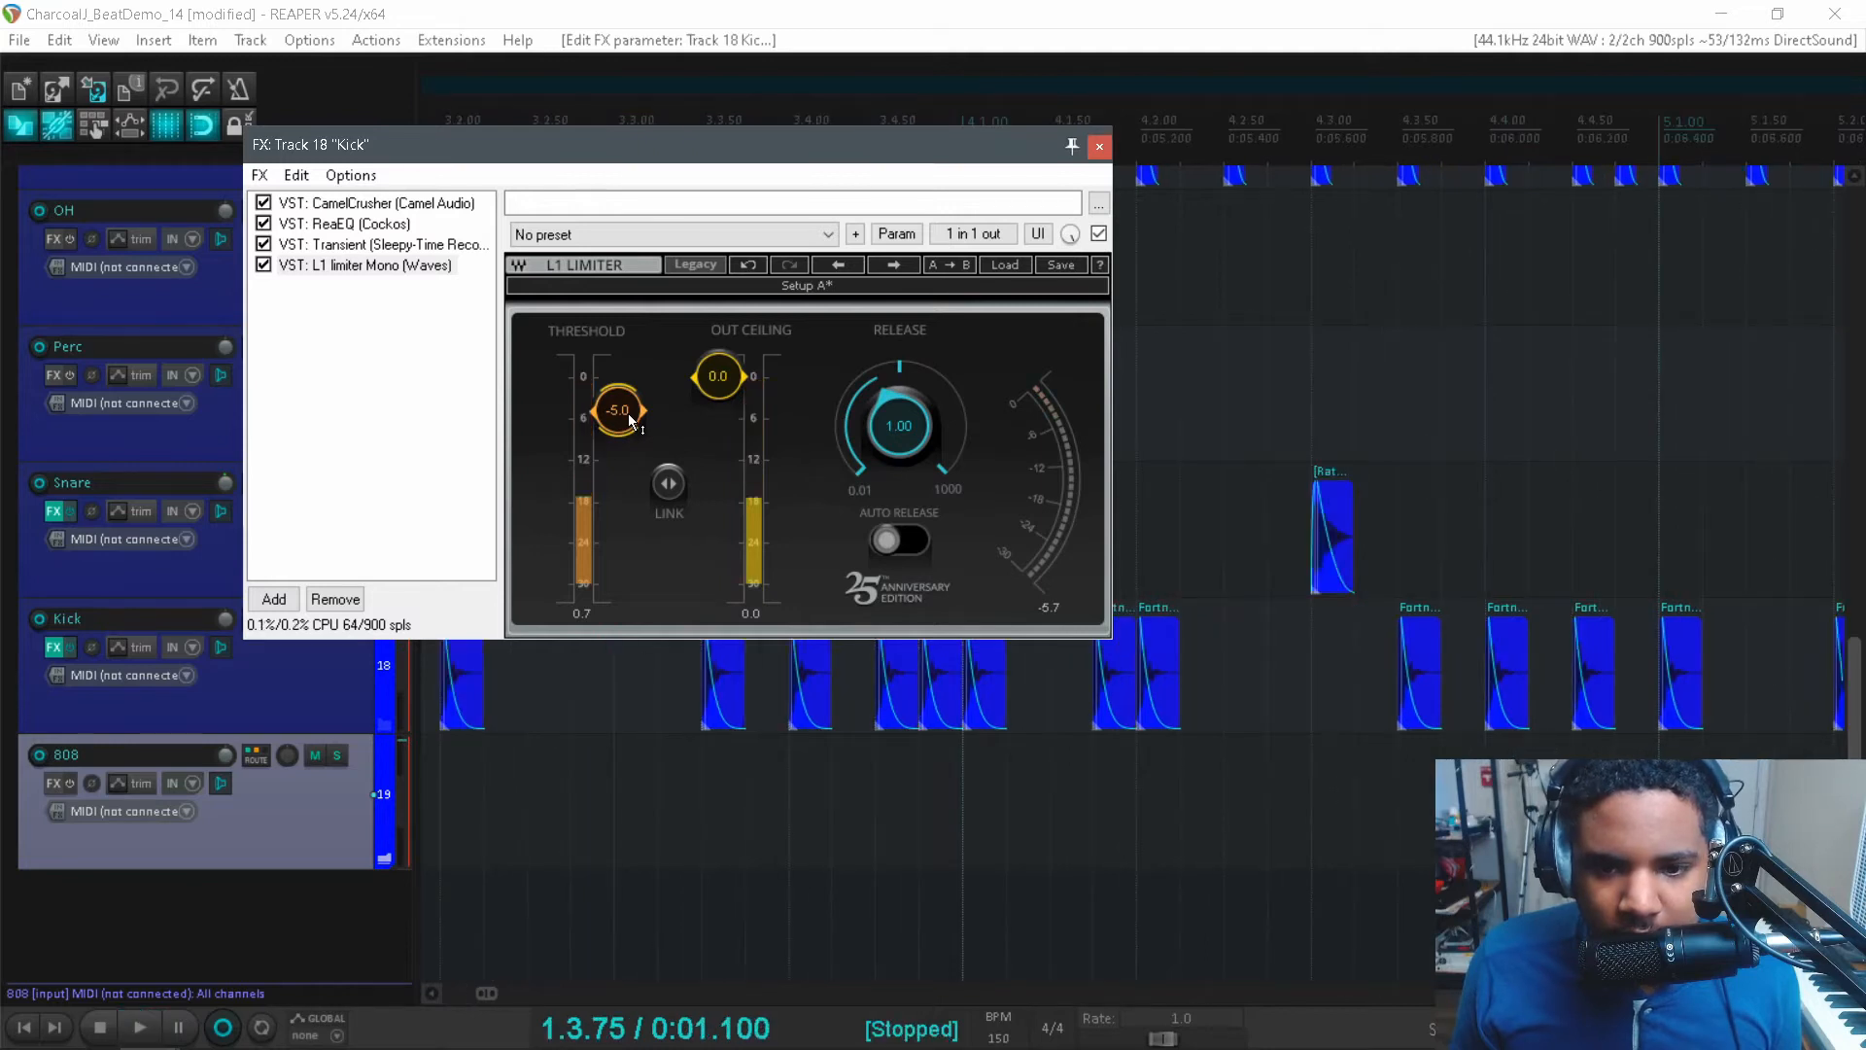
click(1103, 147)
- Insert a new track directly below the Kick track
scroll(875, 389, down, 3)
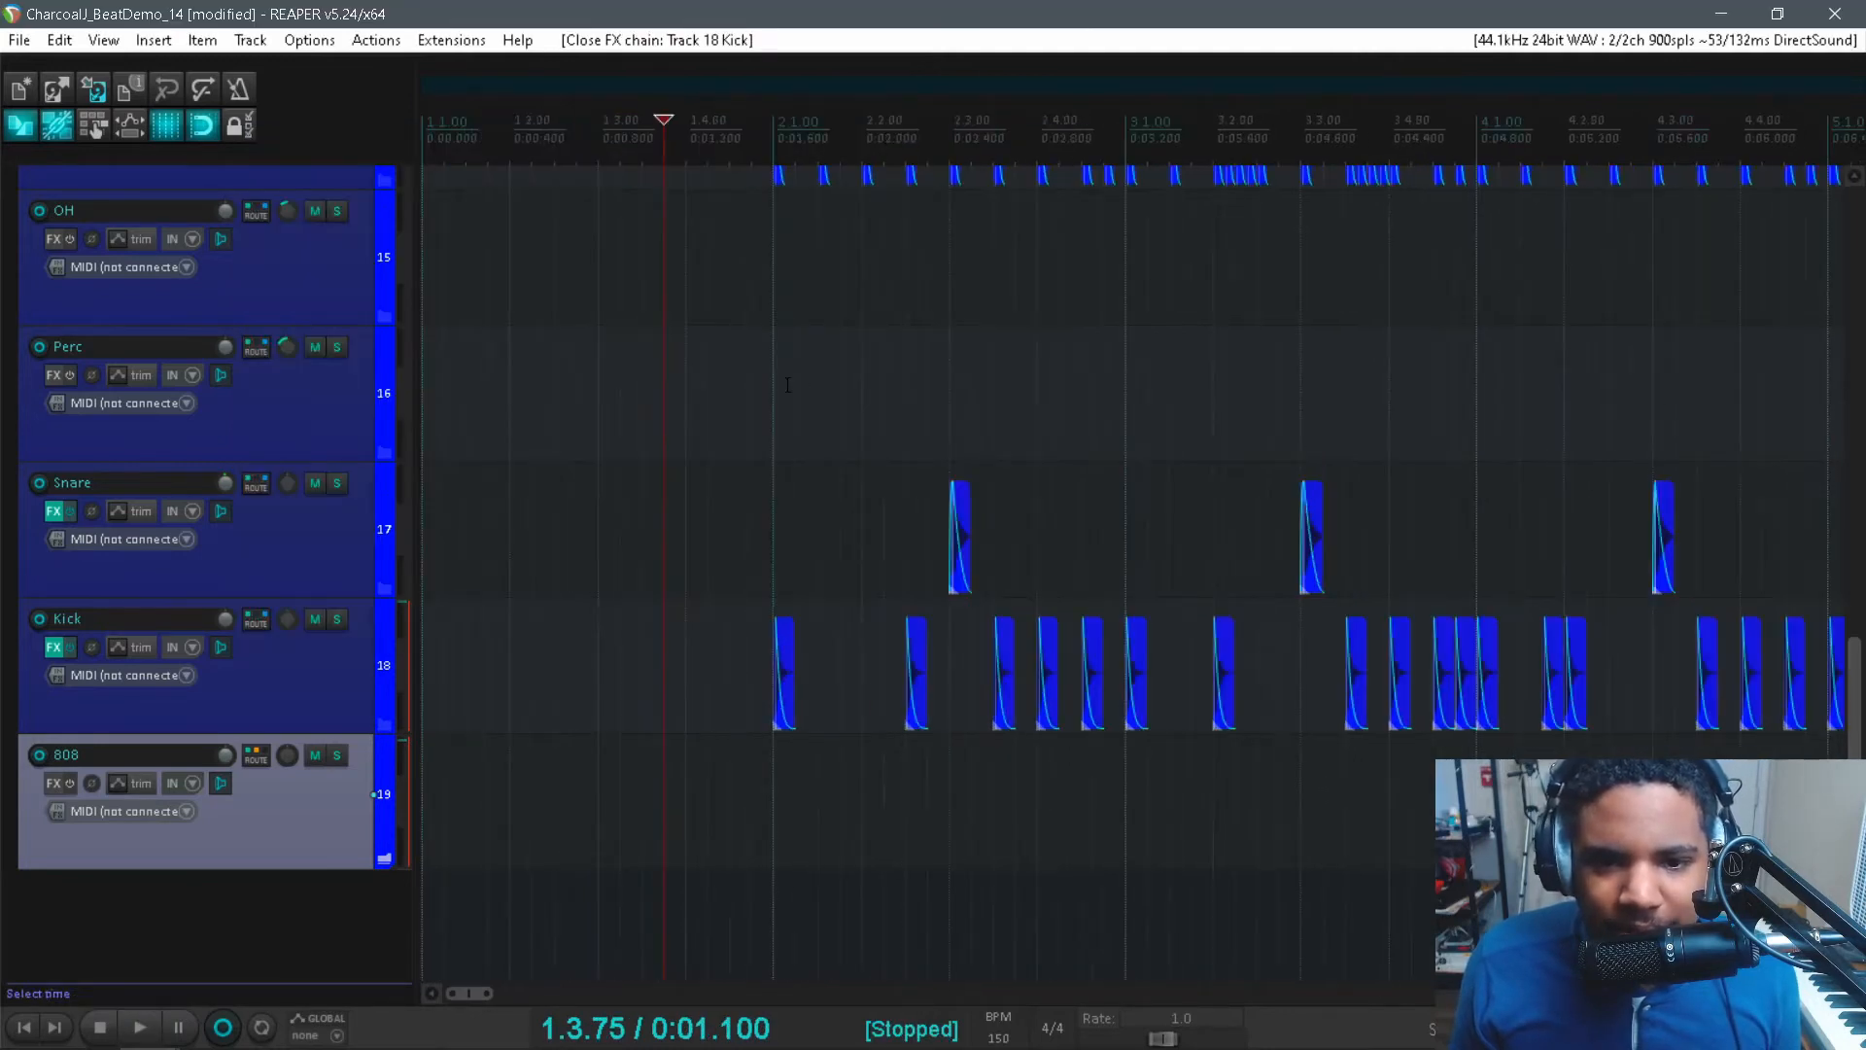
click(359, 663)
key(ctrl+t)
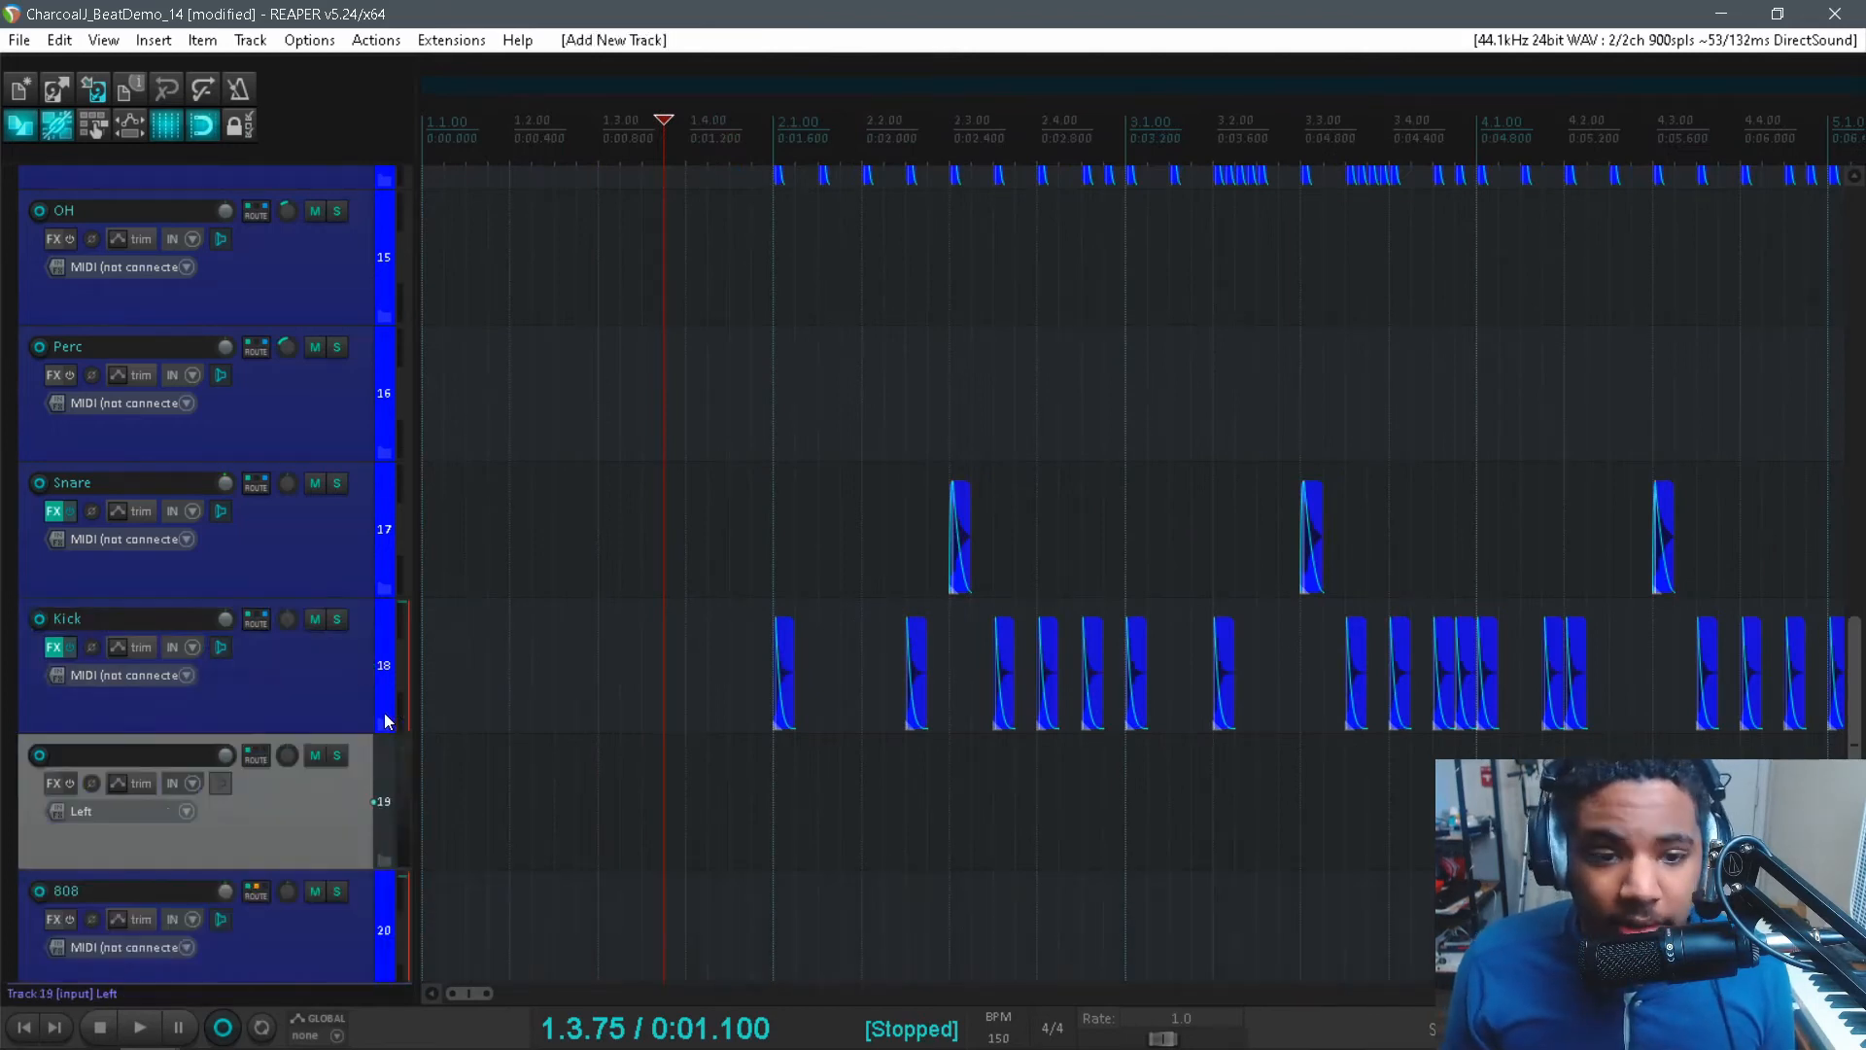
- Copy the four snare clips onto the new track starting at 2.1.00 and delete all copies except the first
scroll(797, 657, down, 2)
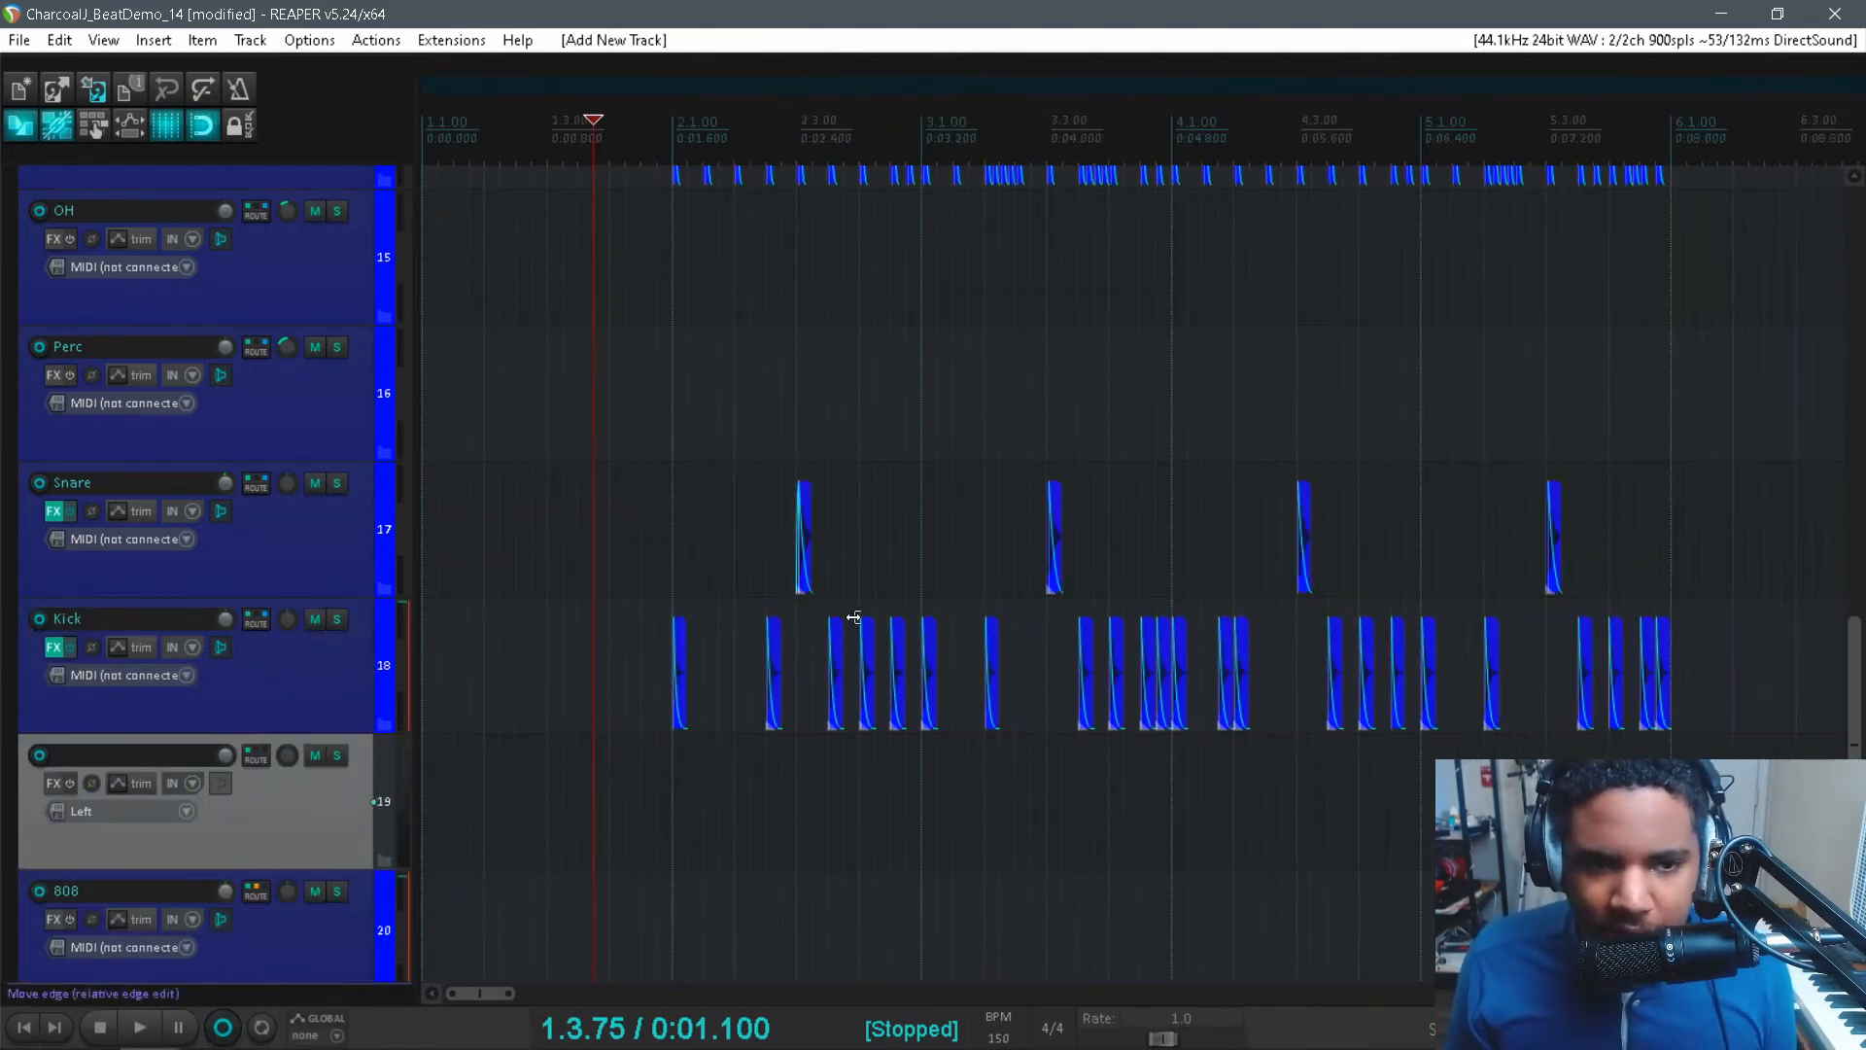
drag(1648, 535, 682, 772)
drag(1488, 886, 926, 773)
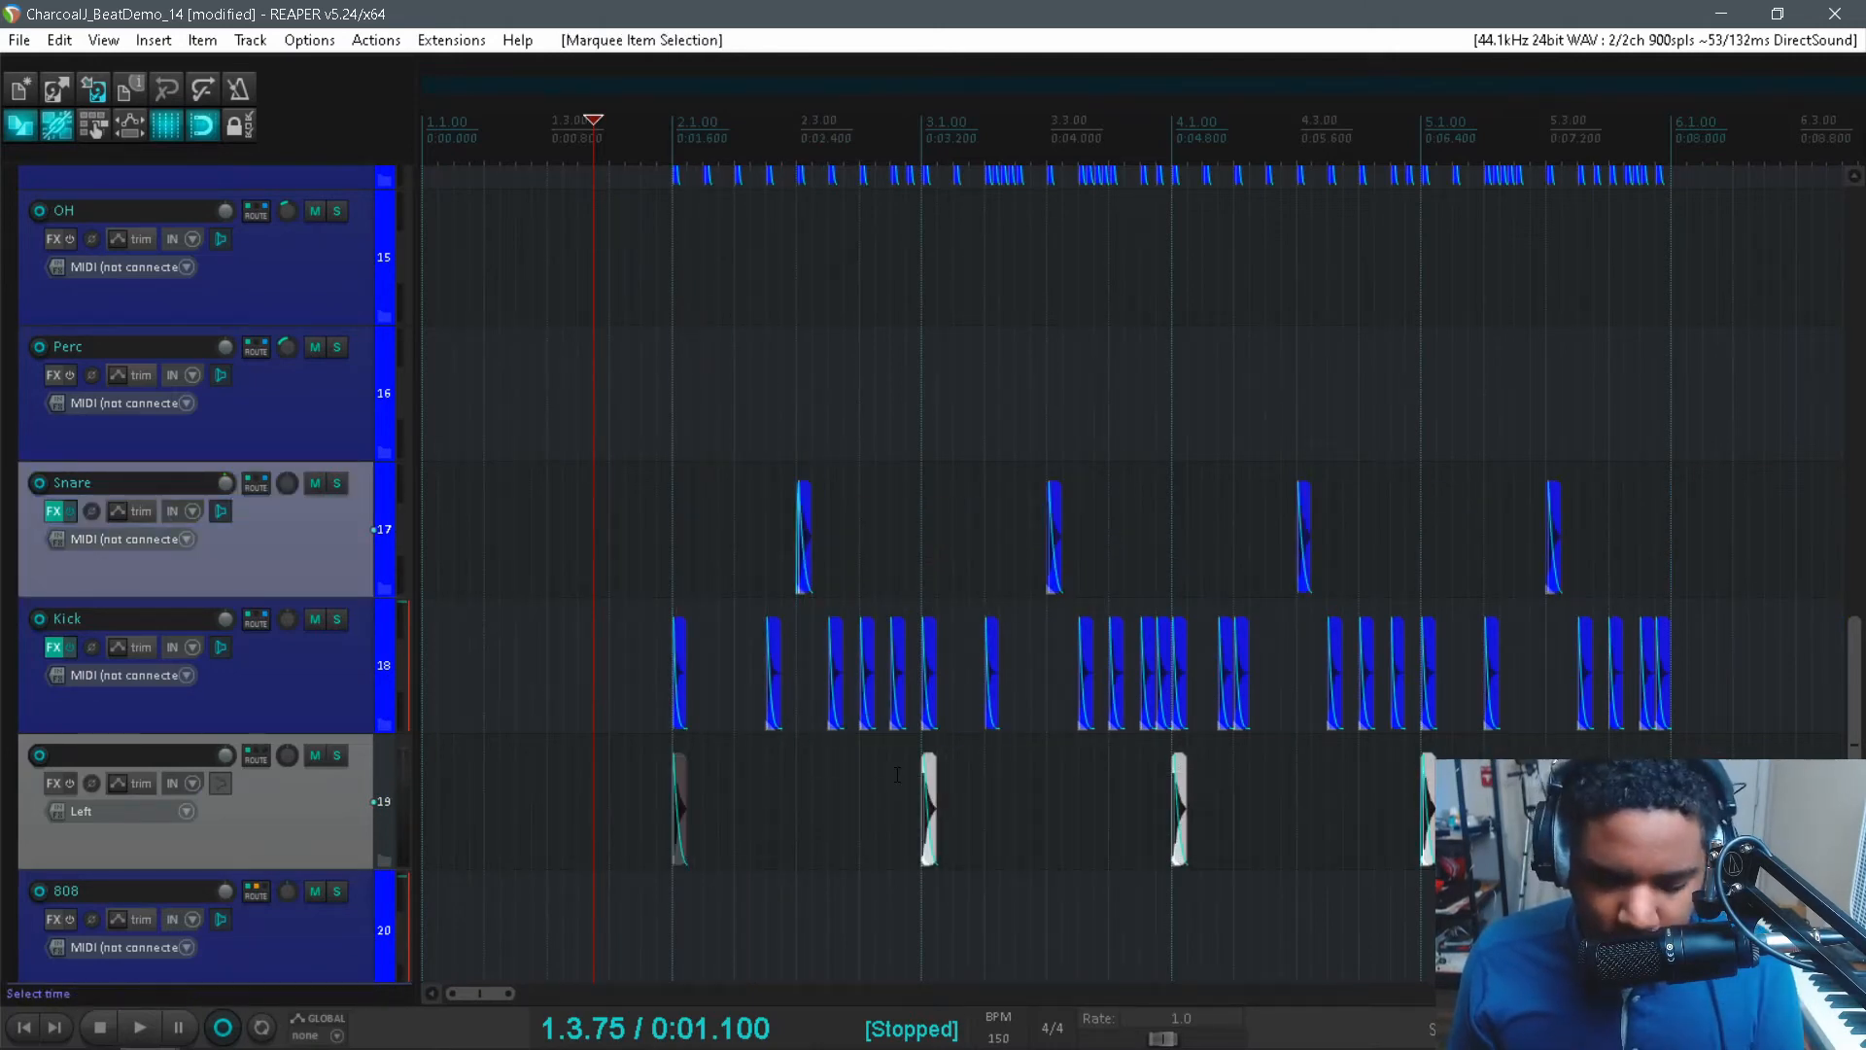
key(Delete)
click(684, 785)
scroll(683, 792, up, 5)
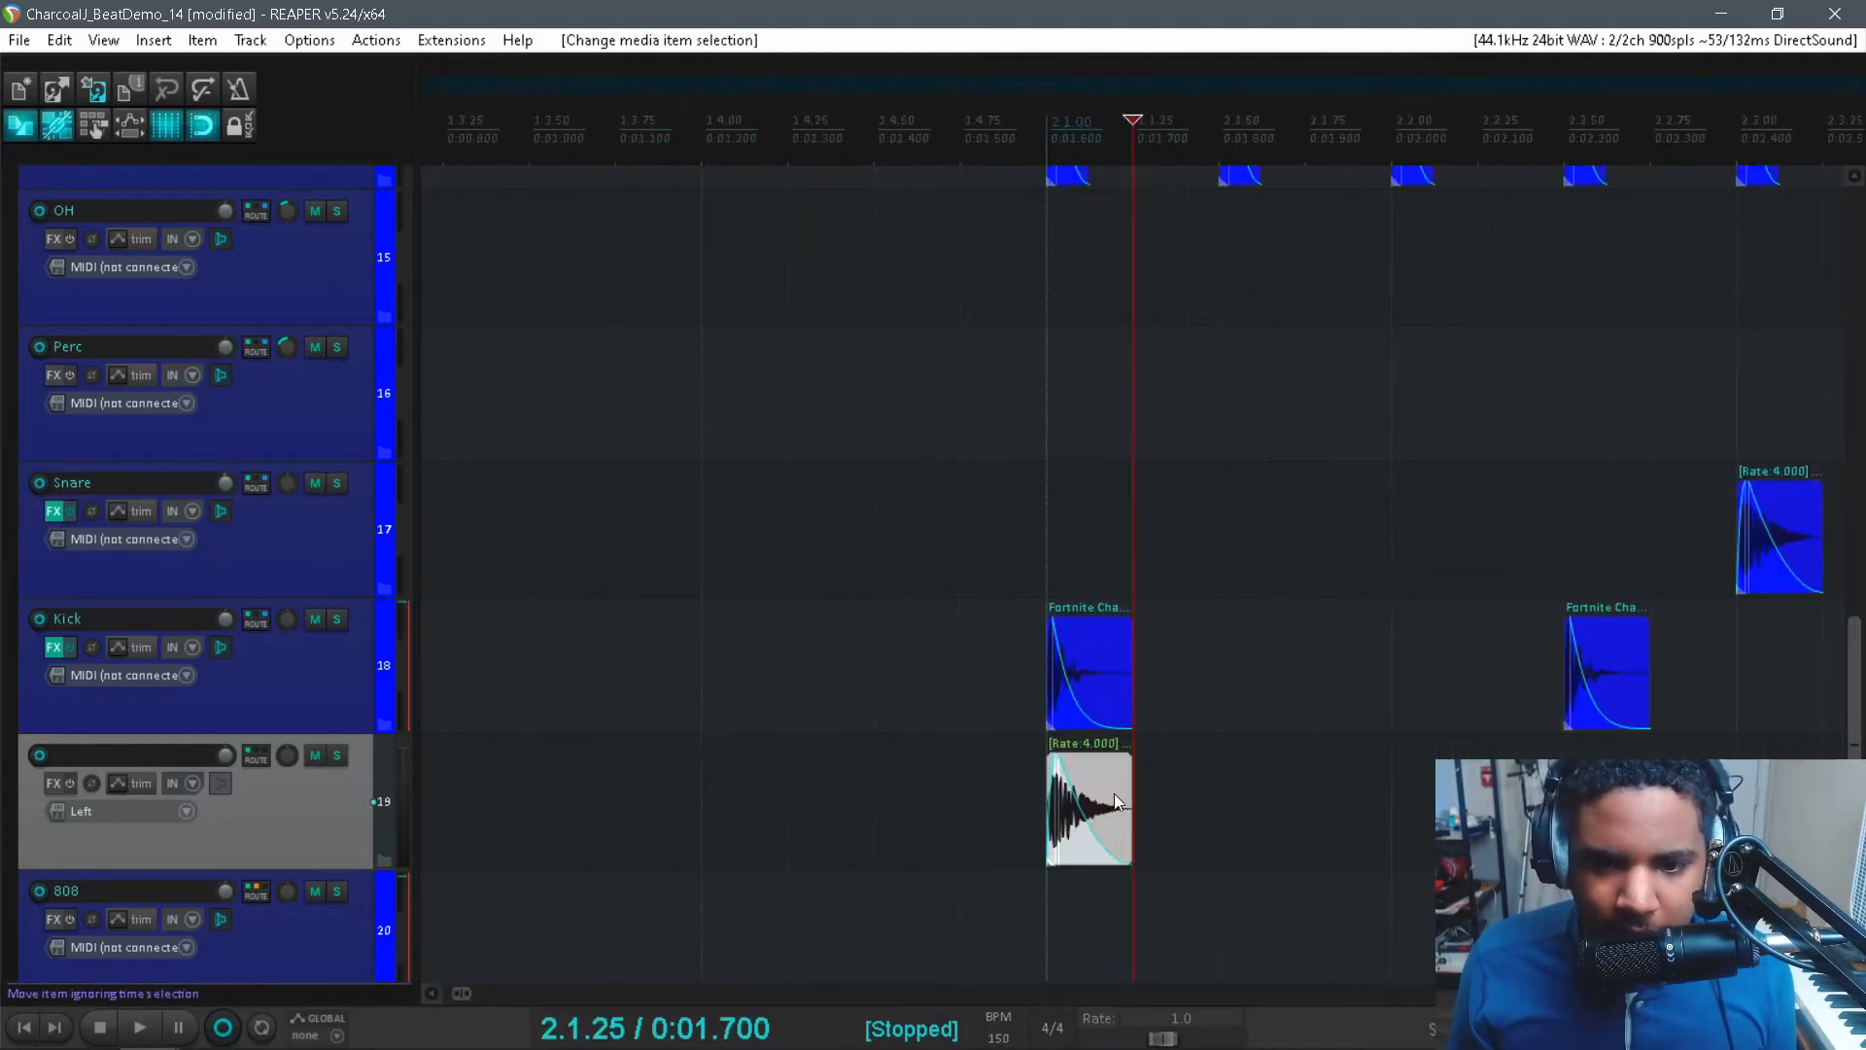
- Trim the end of the snare clip copy on the unnamed track below Kick so it becomes a much shorter hit
drag(1133, 792, 1070, 808)
key(ctrl+z)
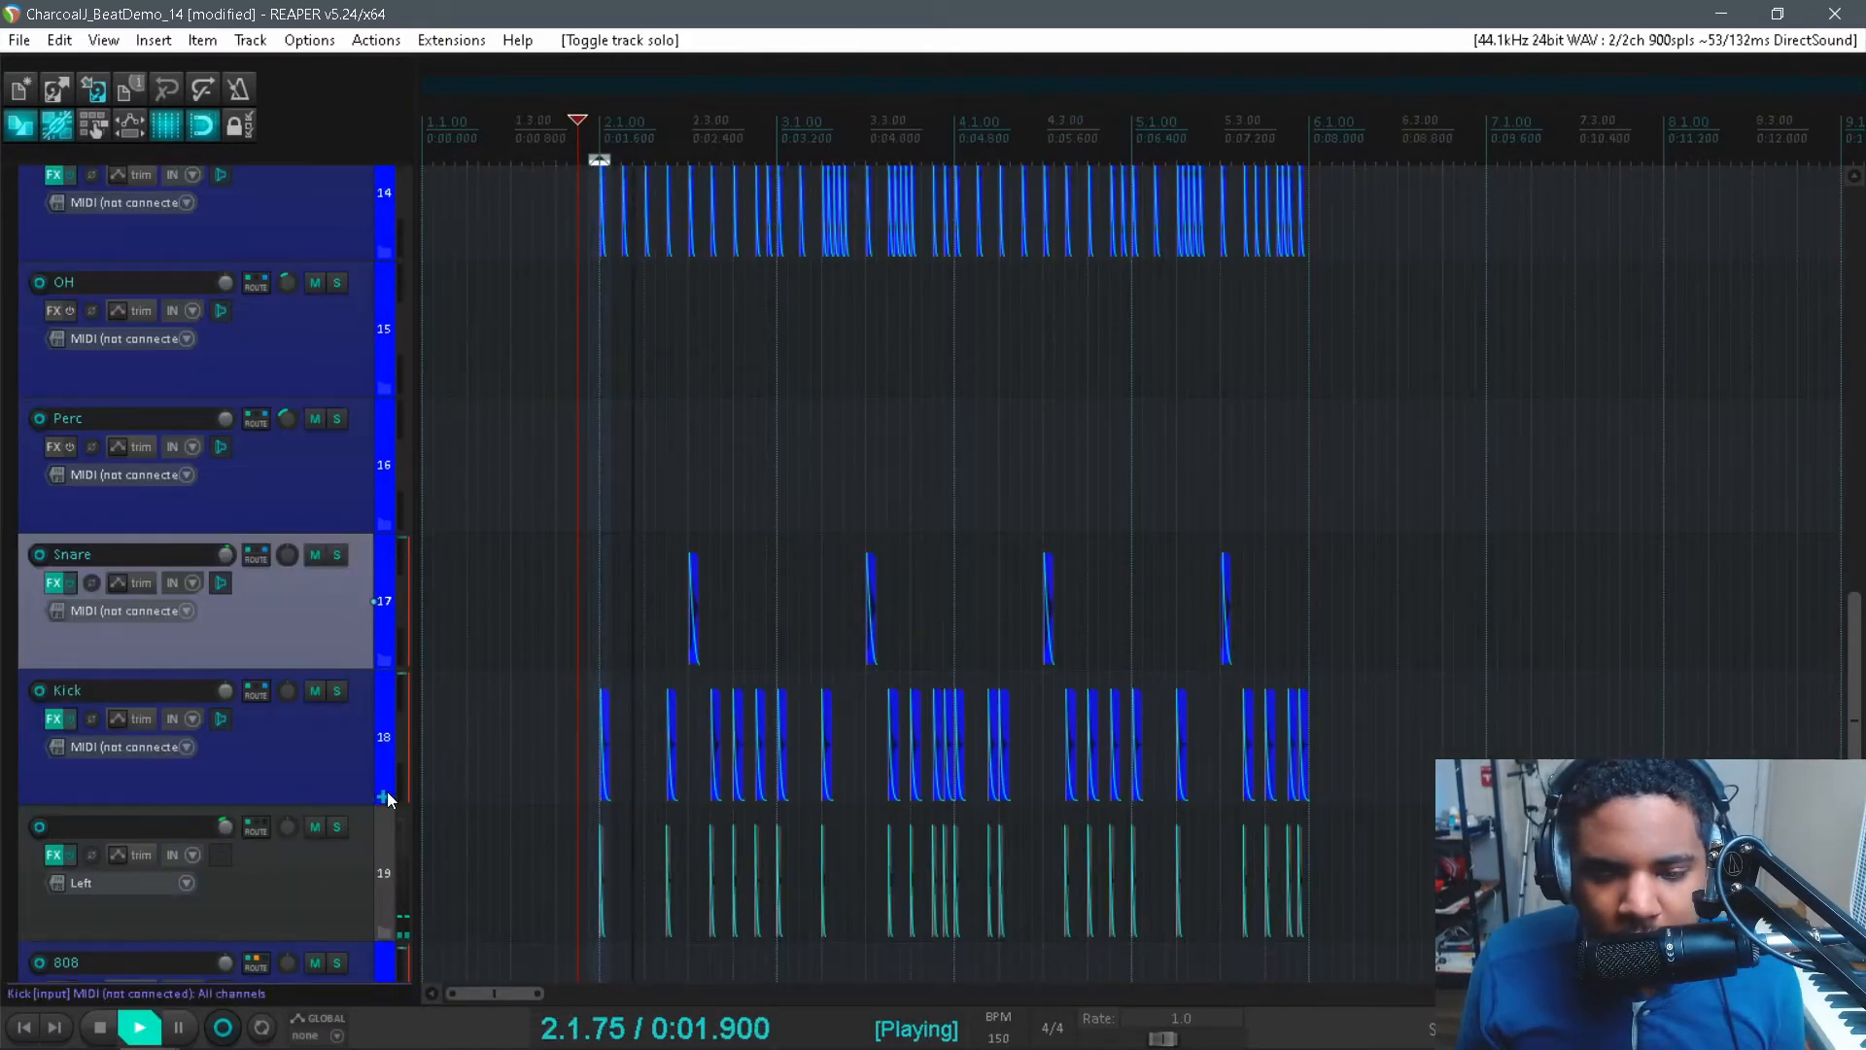
- Adjust the volume of the unnamed track below Kick during playback, stop playback, and remove the time selection
drag(226, 826, 222, 824)
key(space)
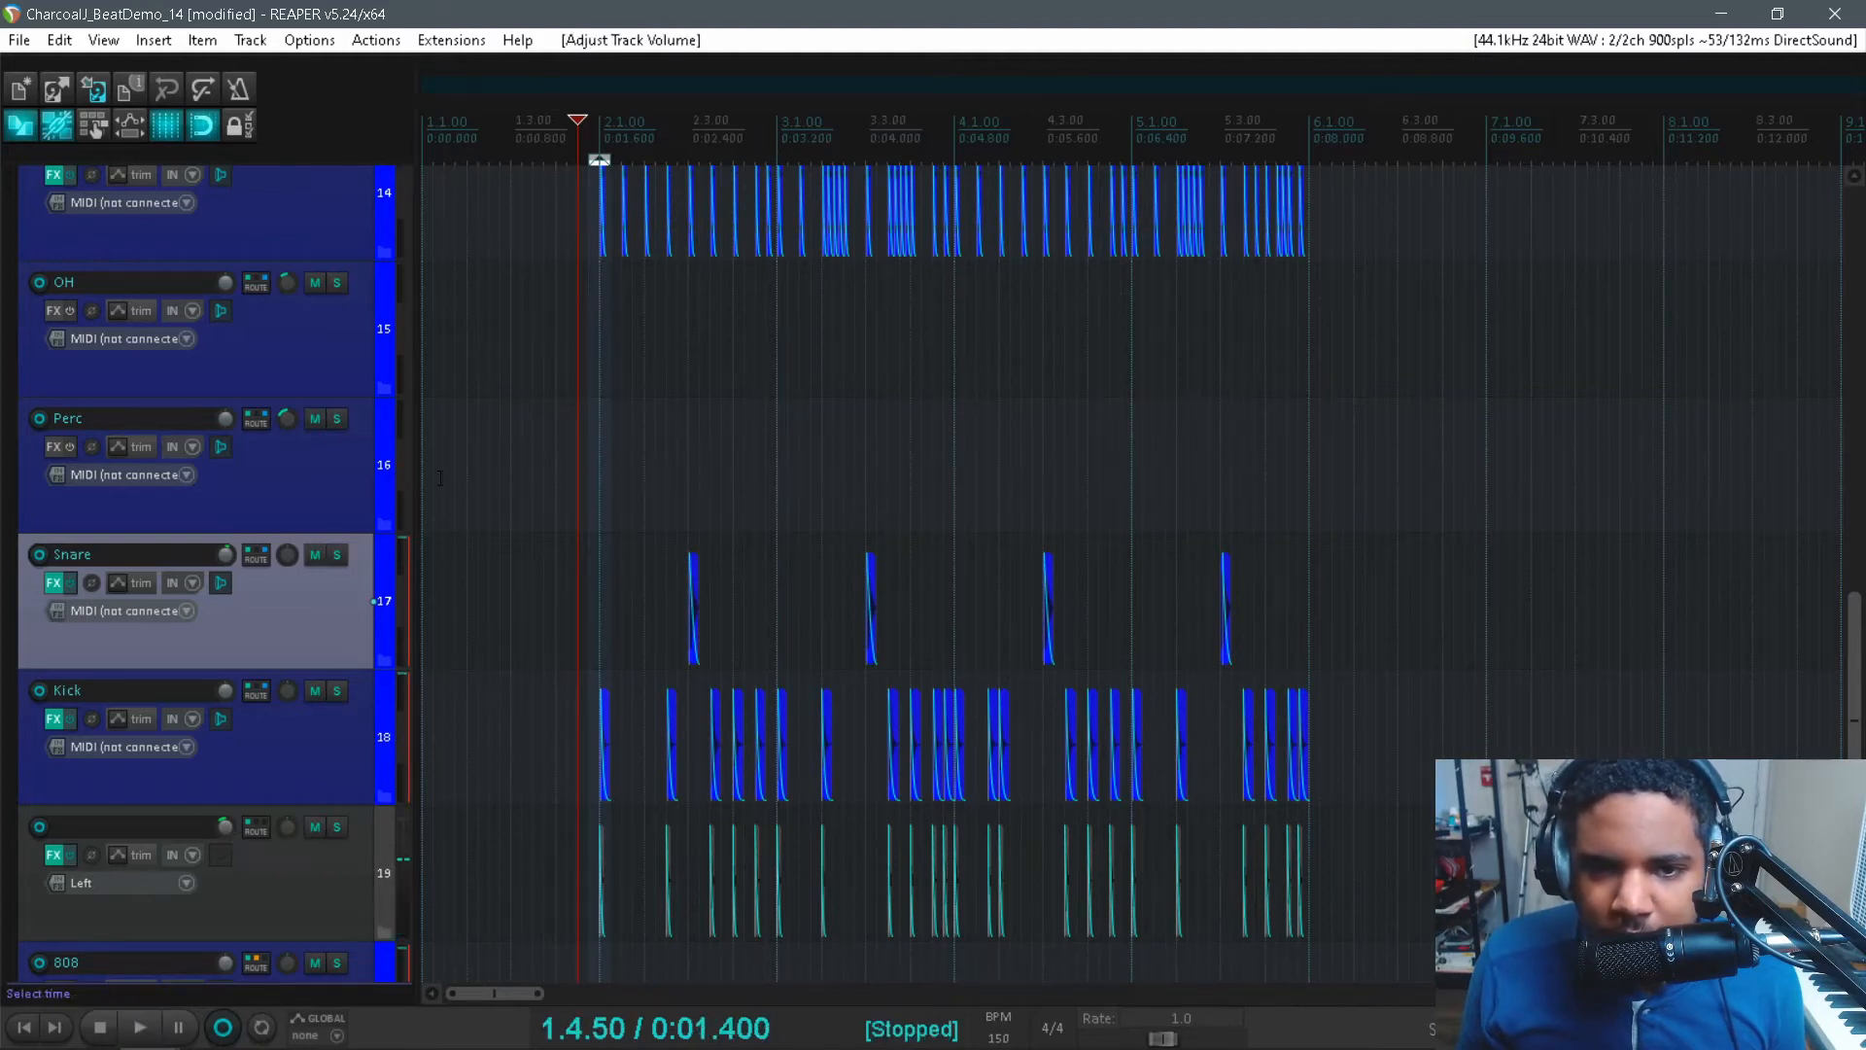
right_click(597, 160)
click(671, 148)
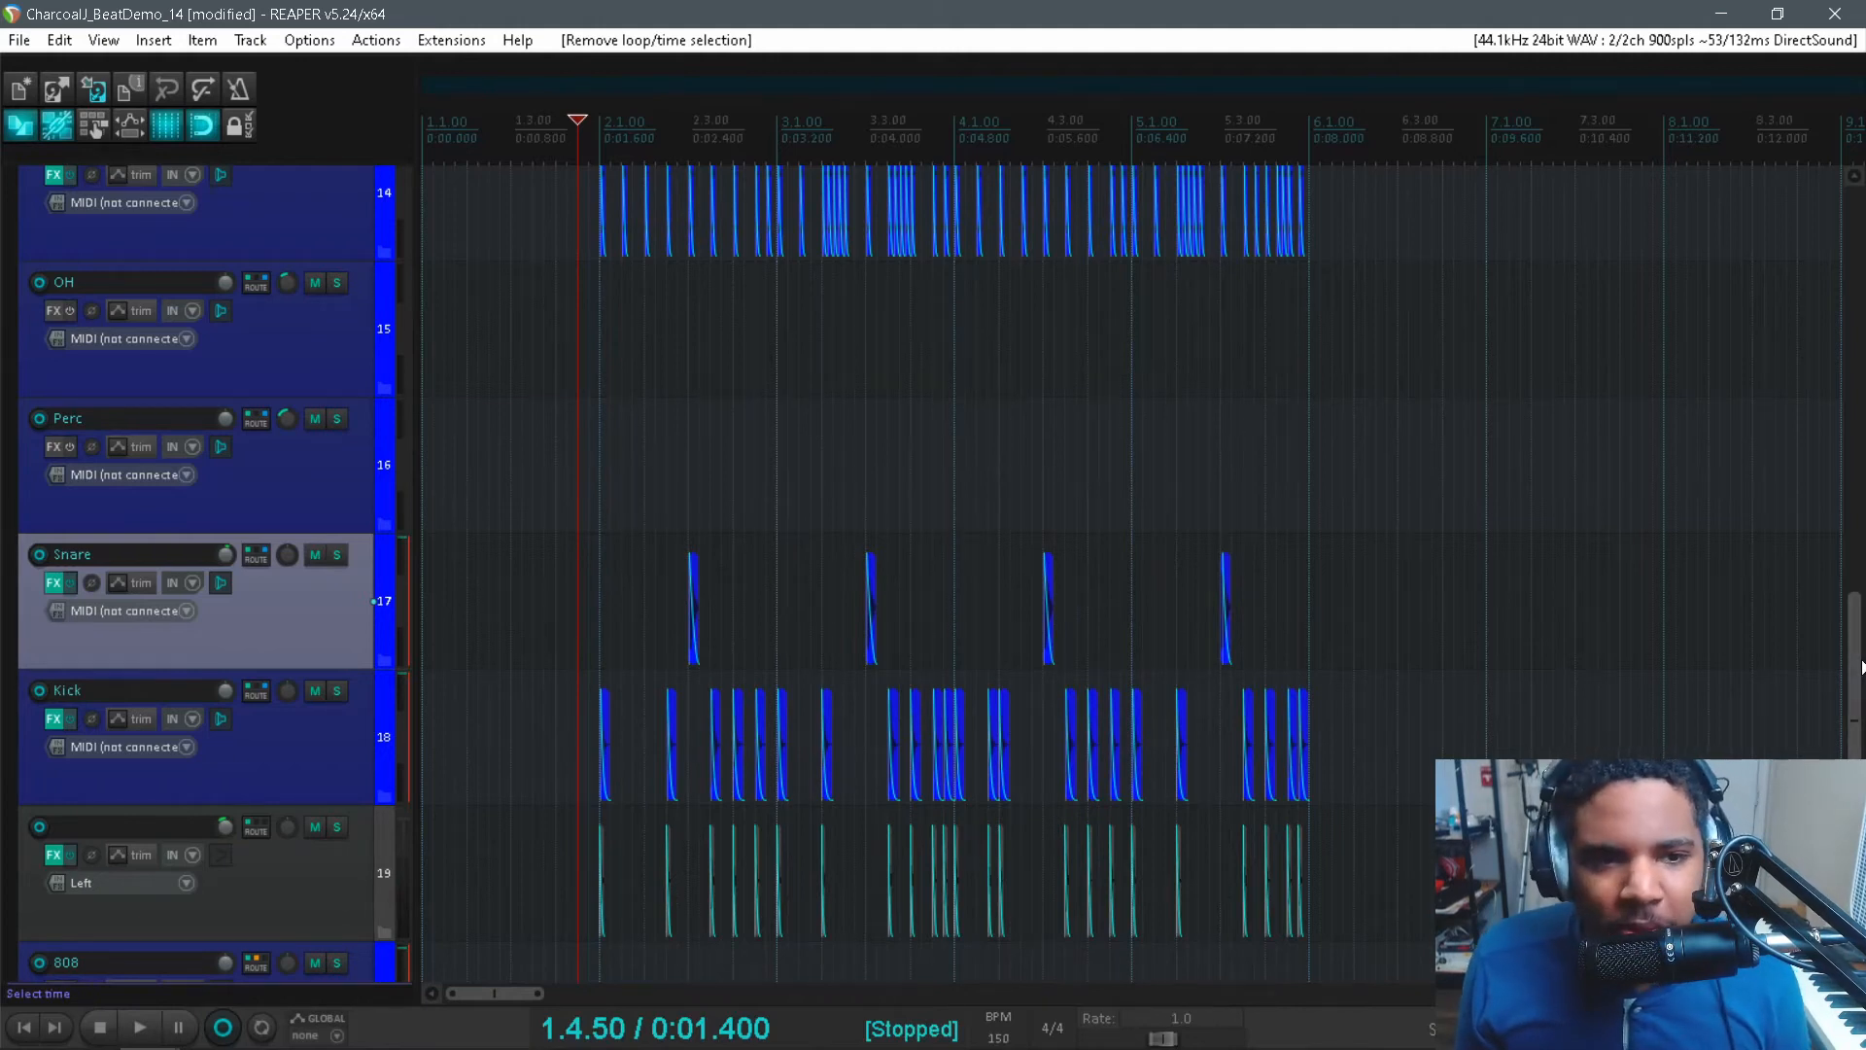
- Load untitled.wav from the REAPER Media folder into oscillator A of Serum on the 808 track and inspect it in the wavetable editor
drag(1859, 666, 1769, 279)
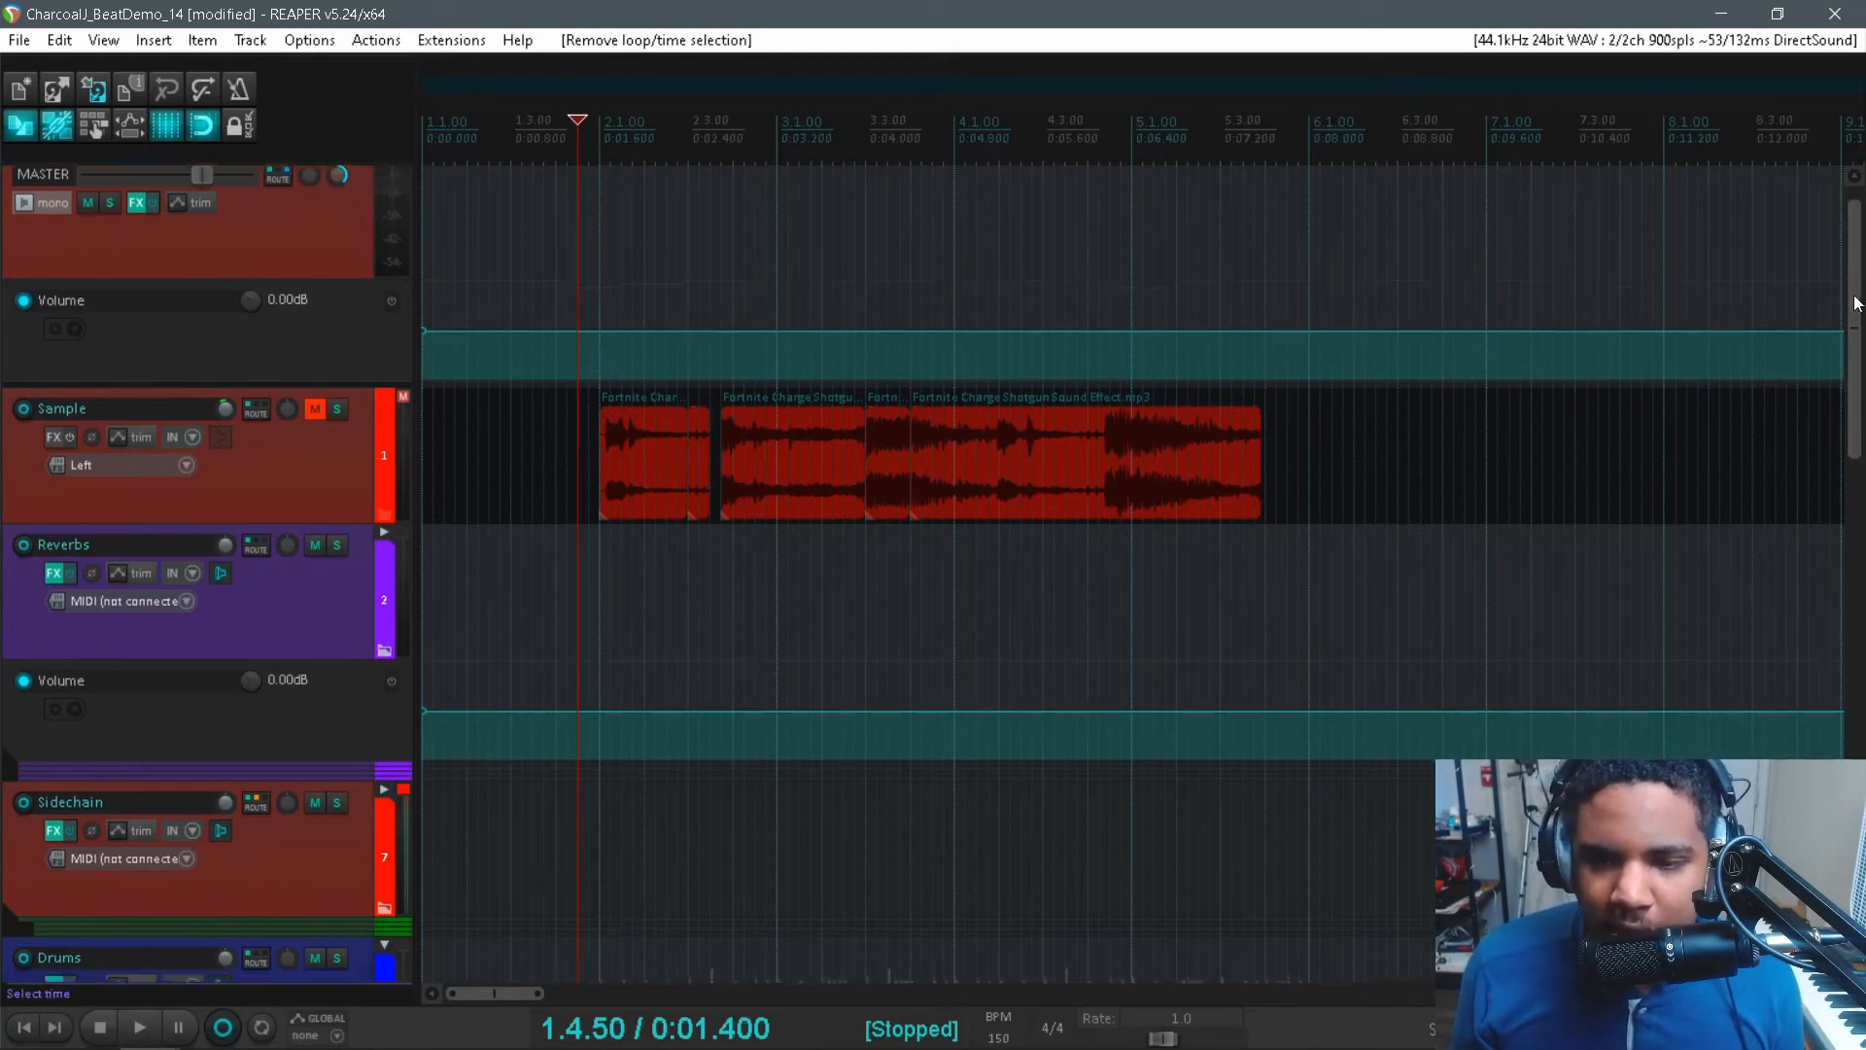
scroll(404, 603, down, 2)
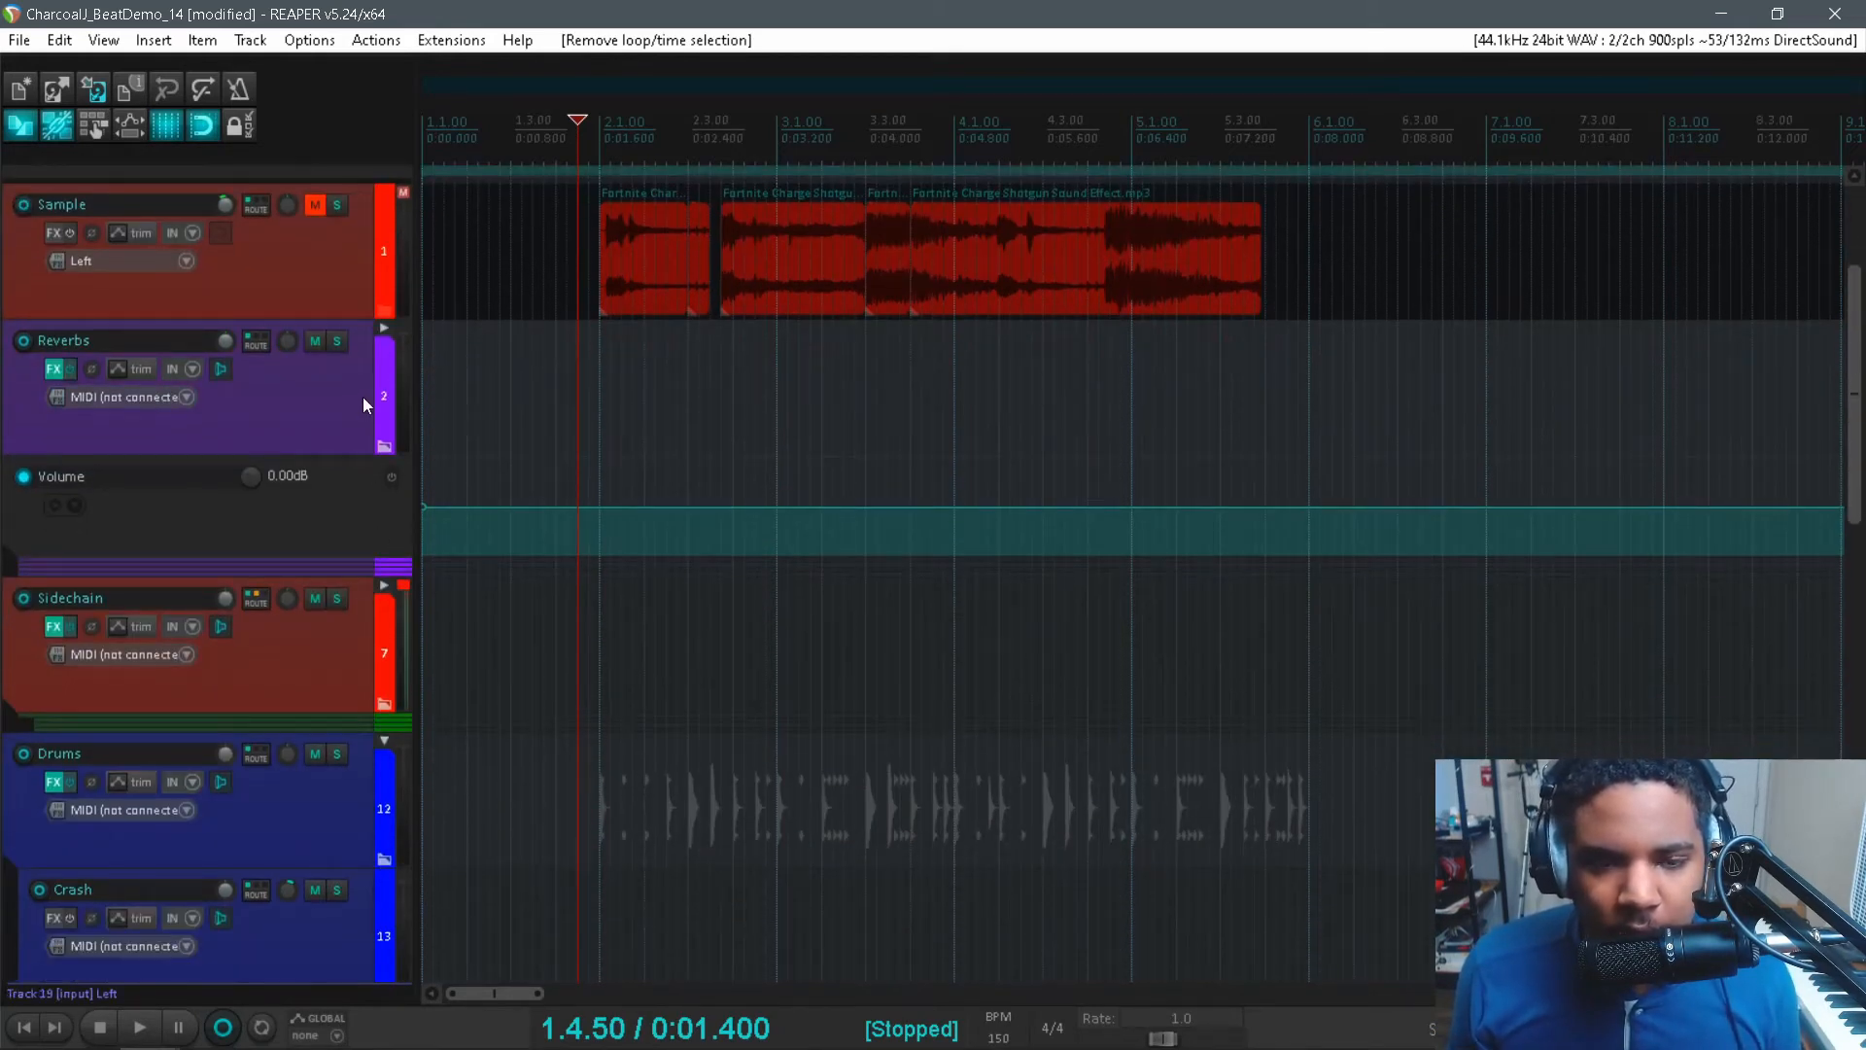
click(382, 586)
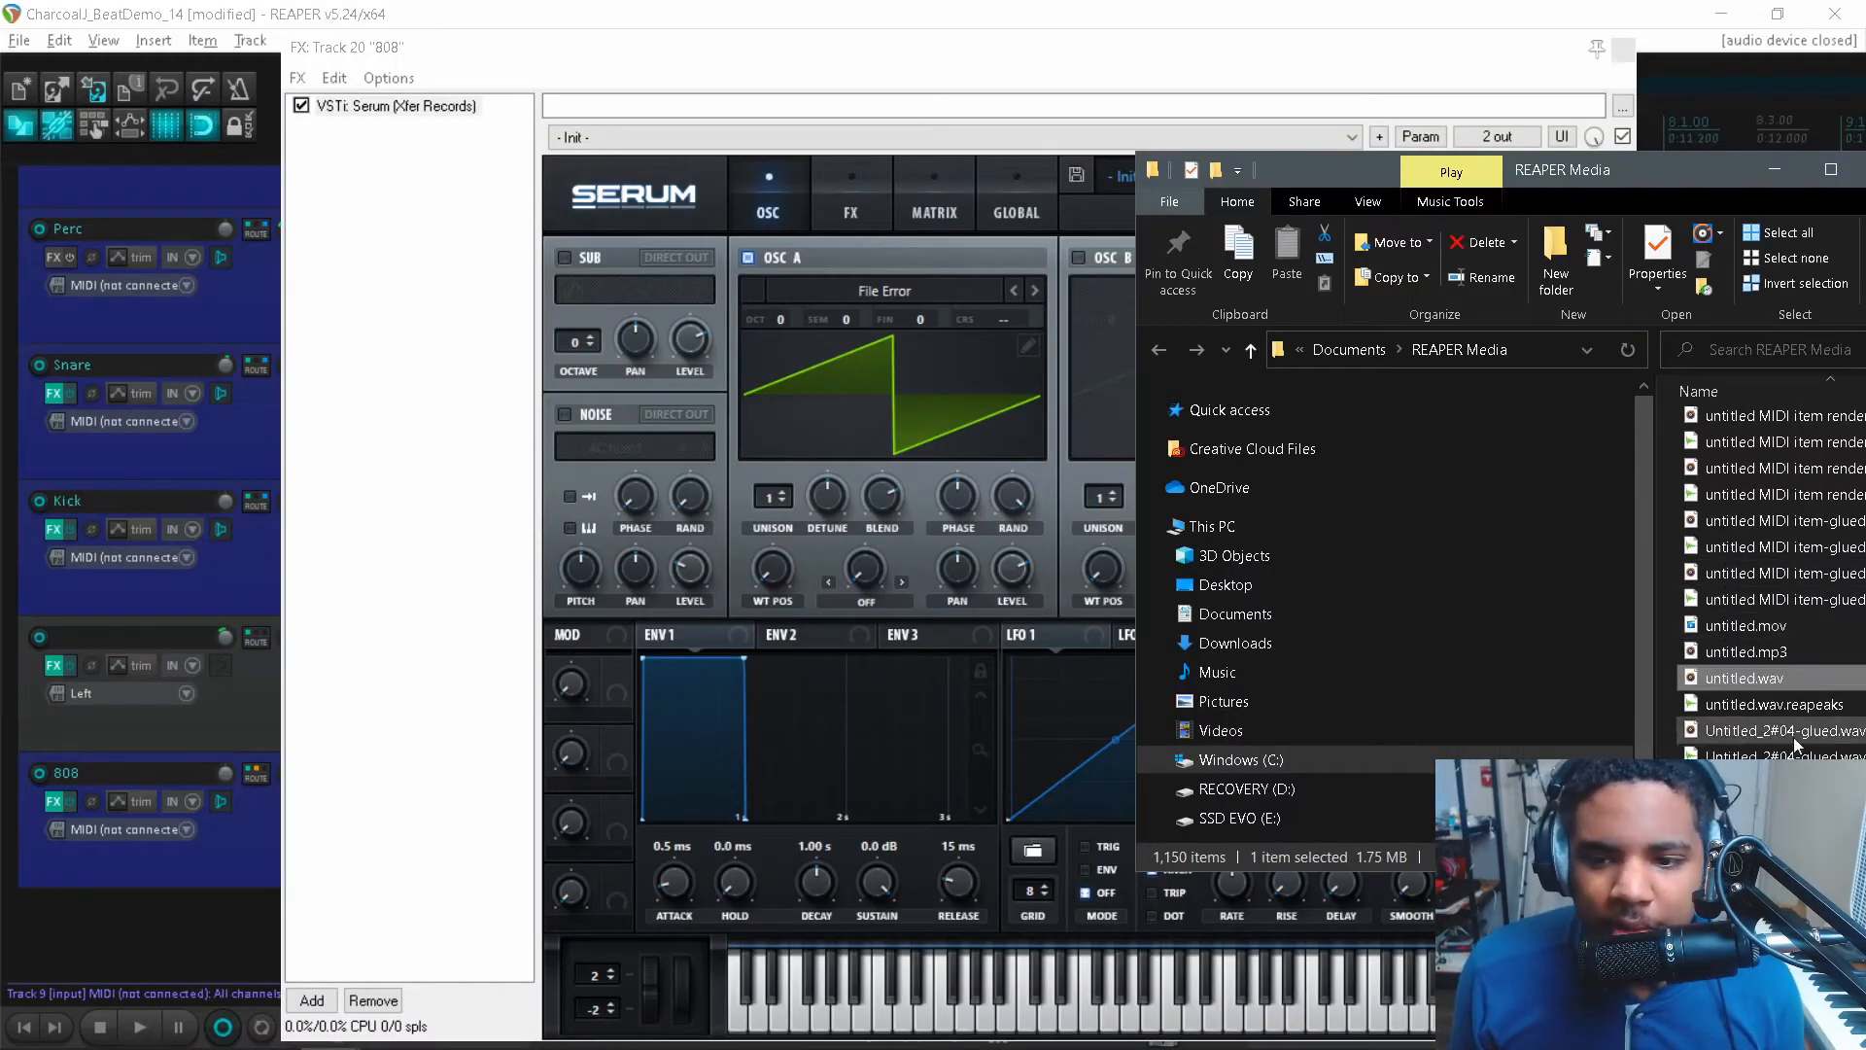
drag(1756, 685, 966, 416)
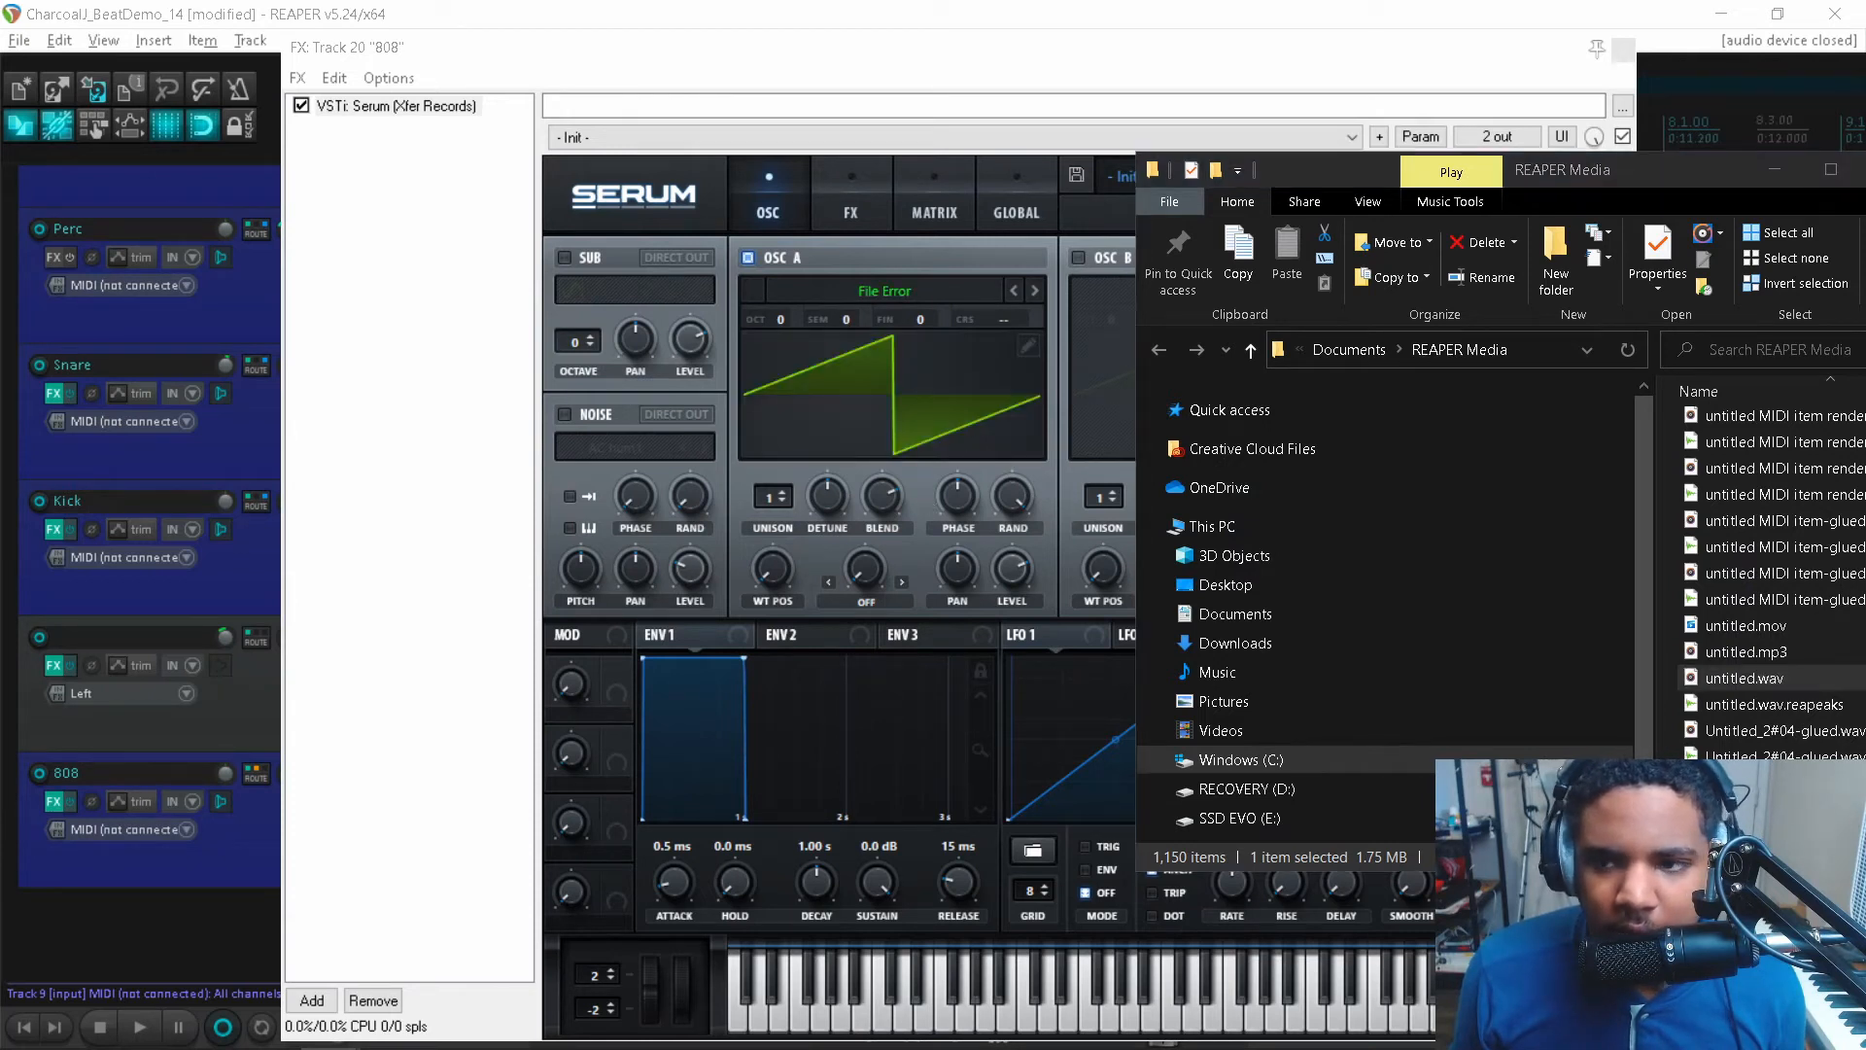
click(1774, 171)
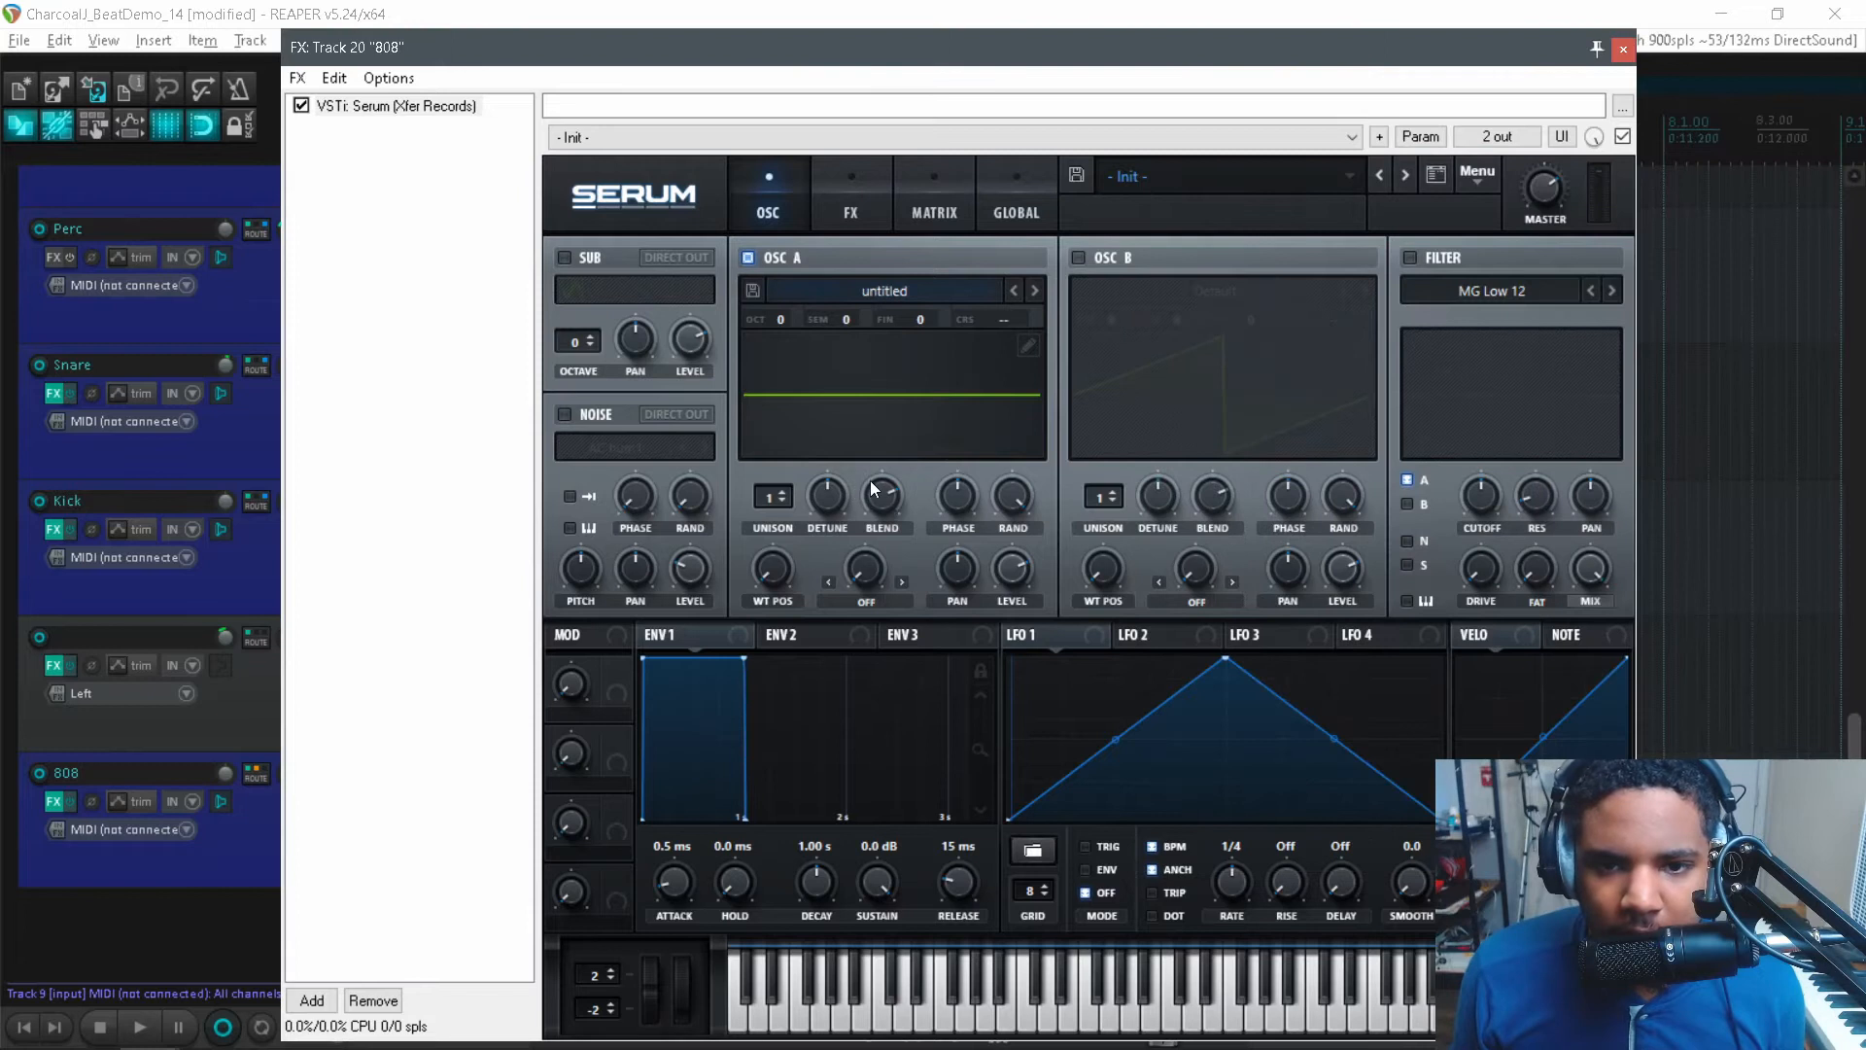
click(1026, 344)
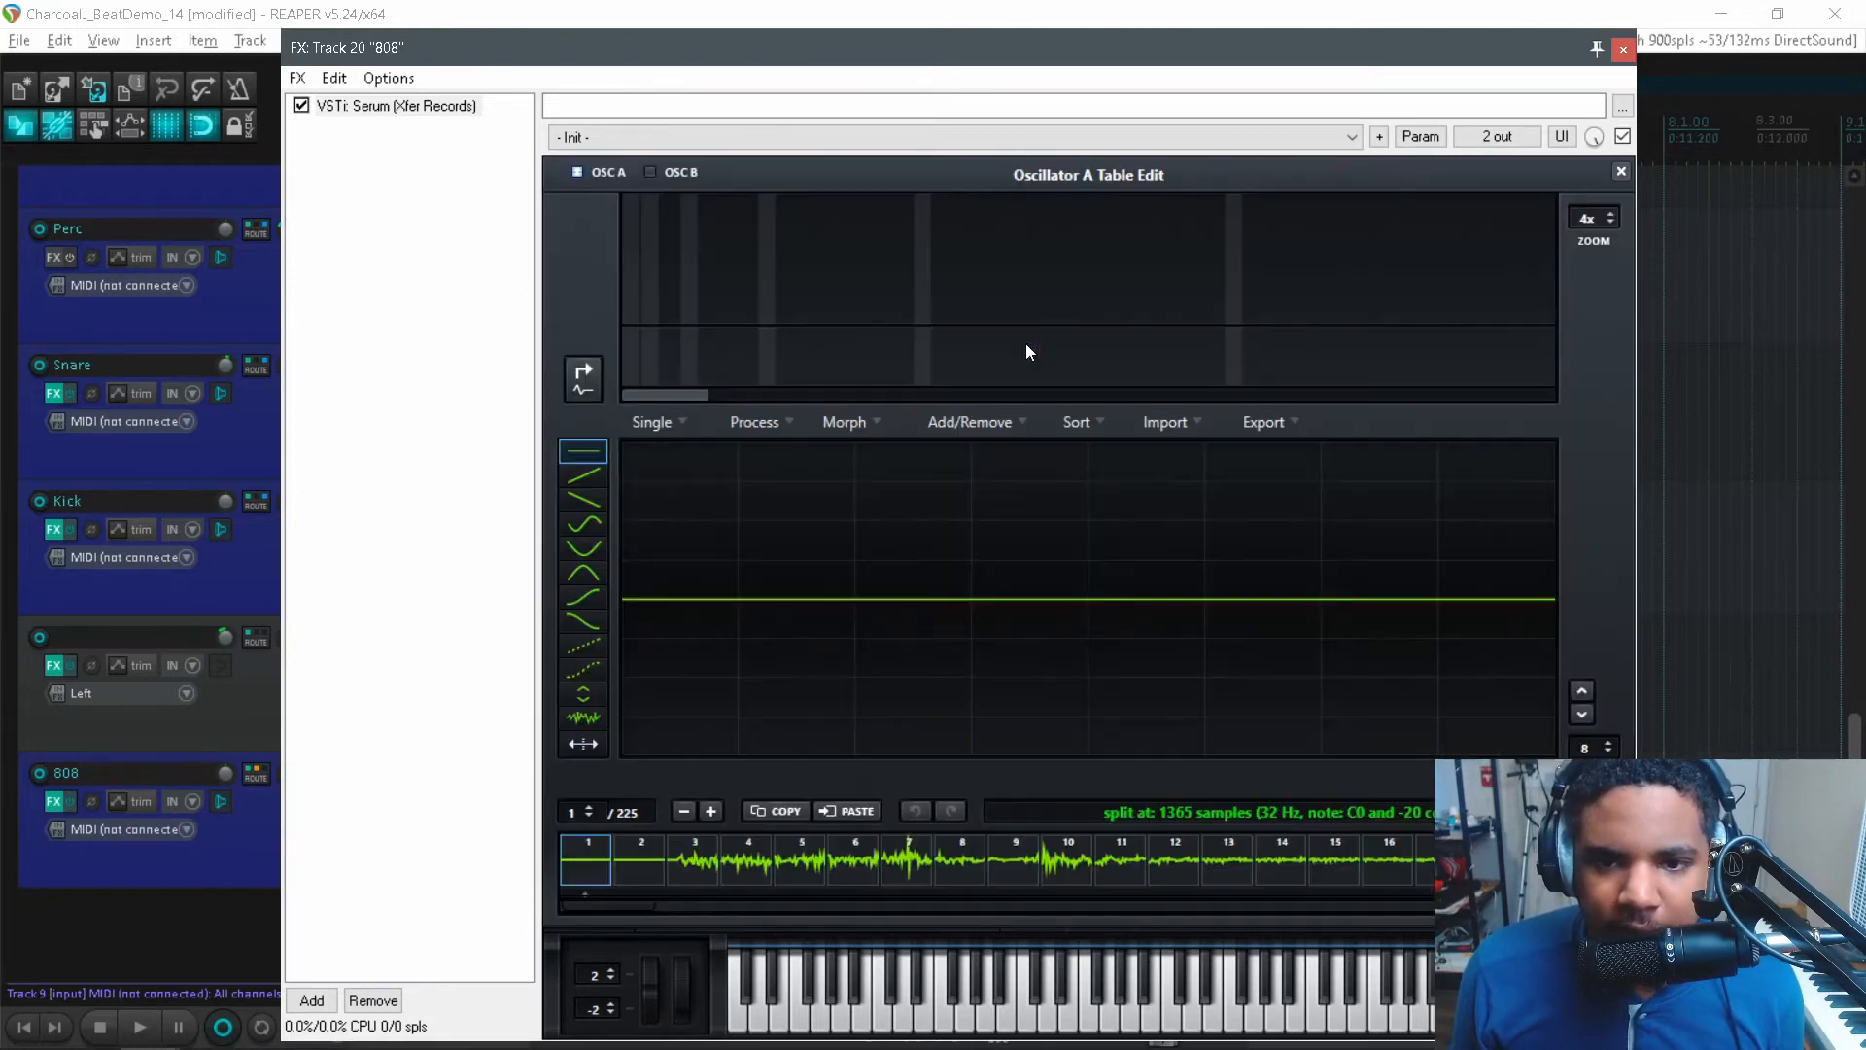
click(1621, 172)
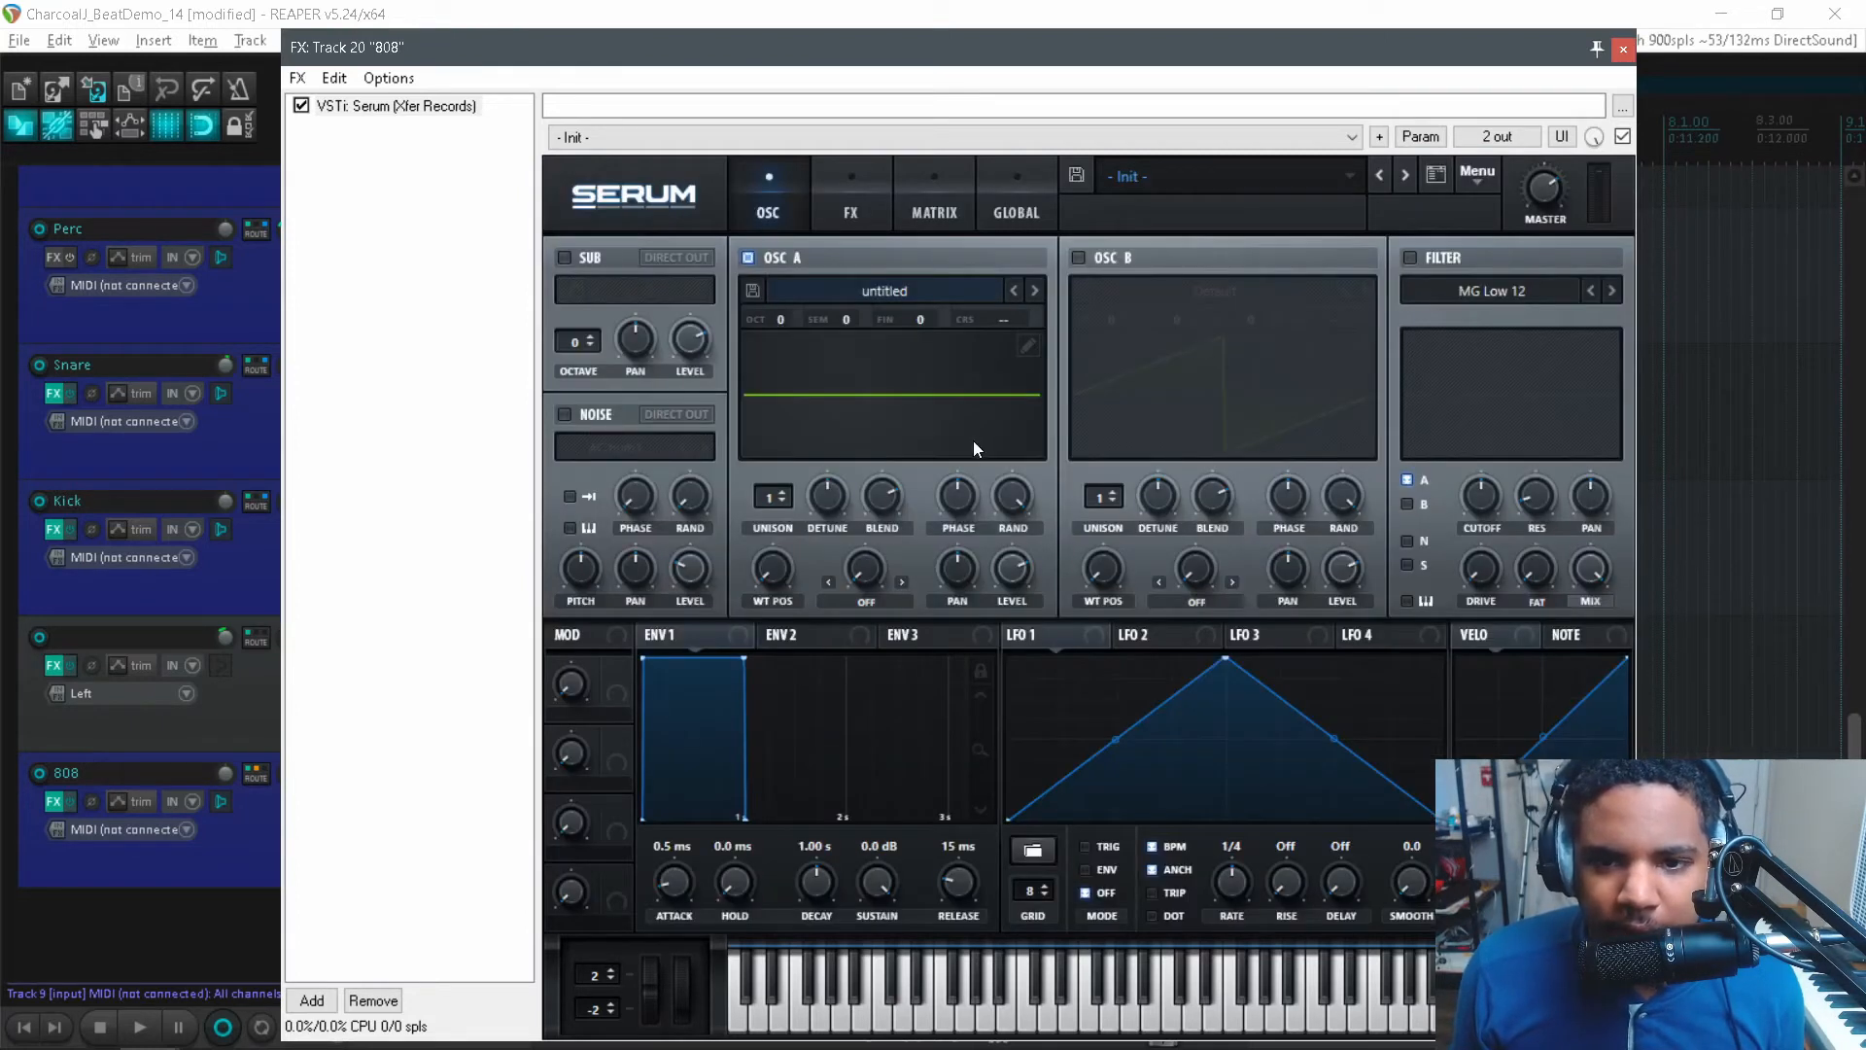
- Show oscillator A's wavetable in 3D and raise its wavetable position to 96, auditioning notes between adjustments
click(1015, 418)
drag(791, 568, 776, 521)
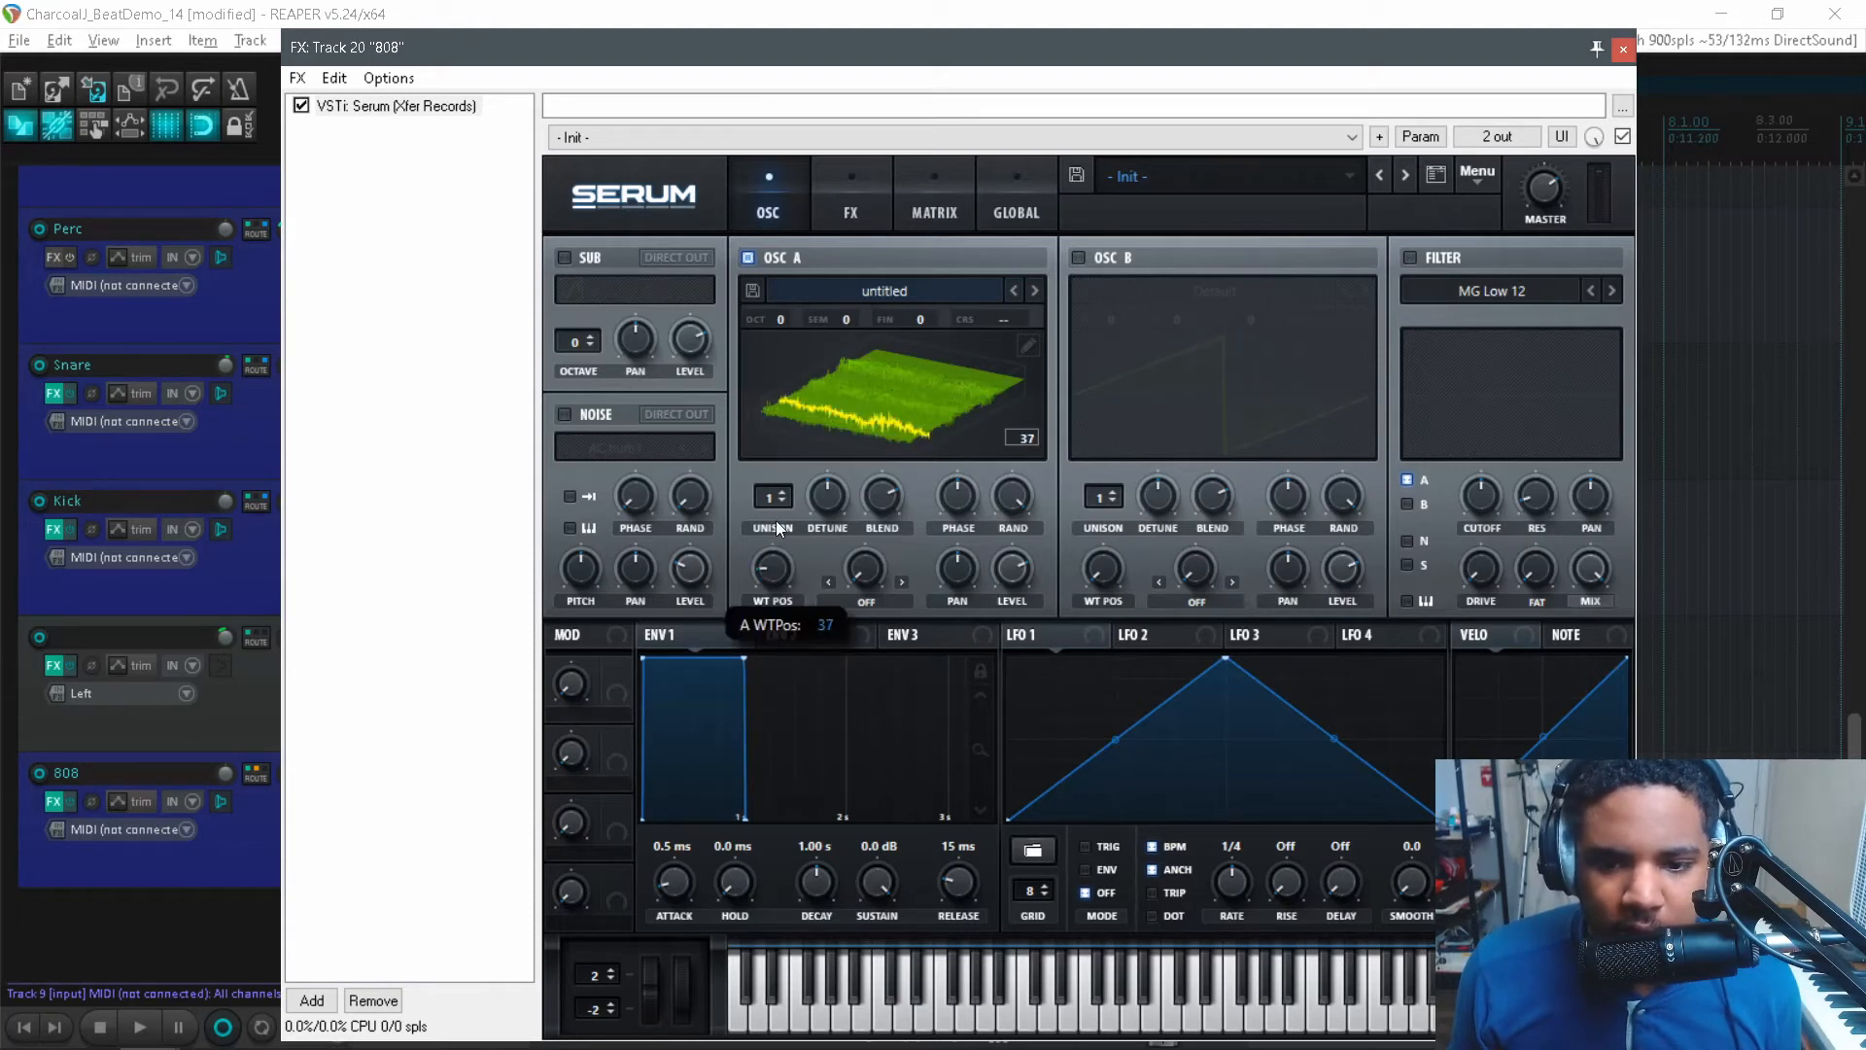
click(1028, 1003)
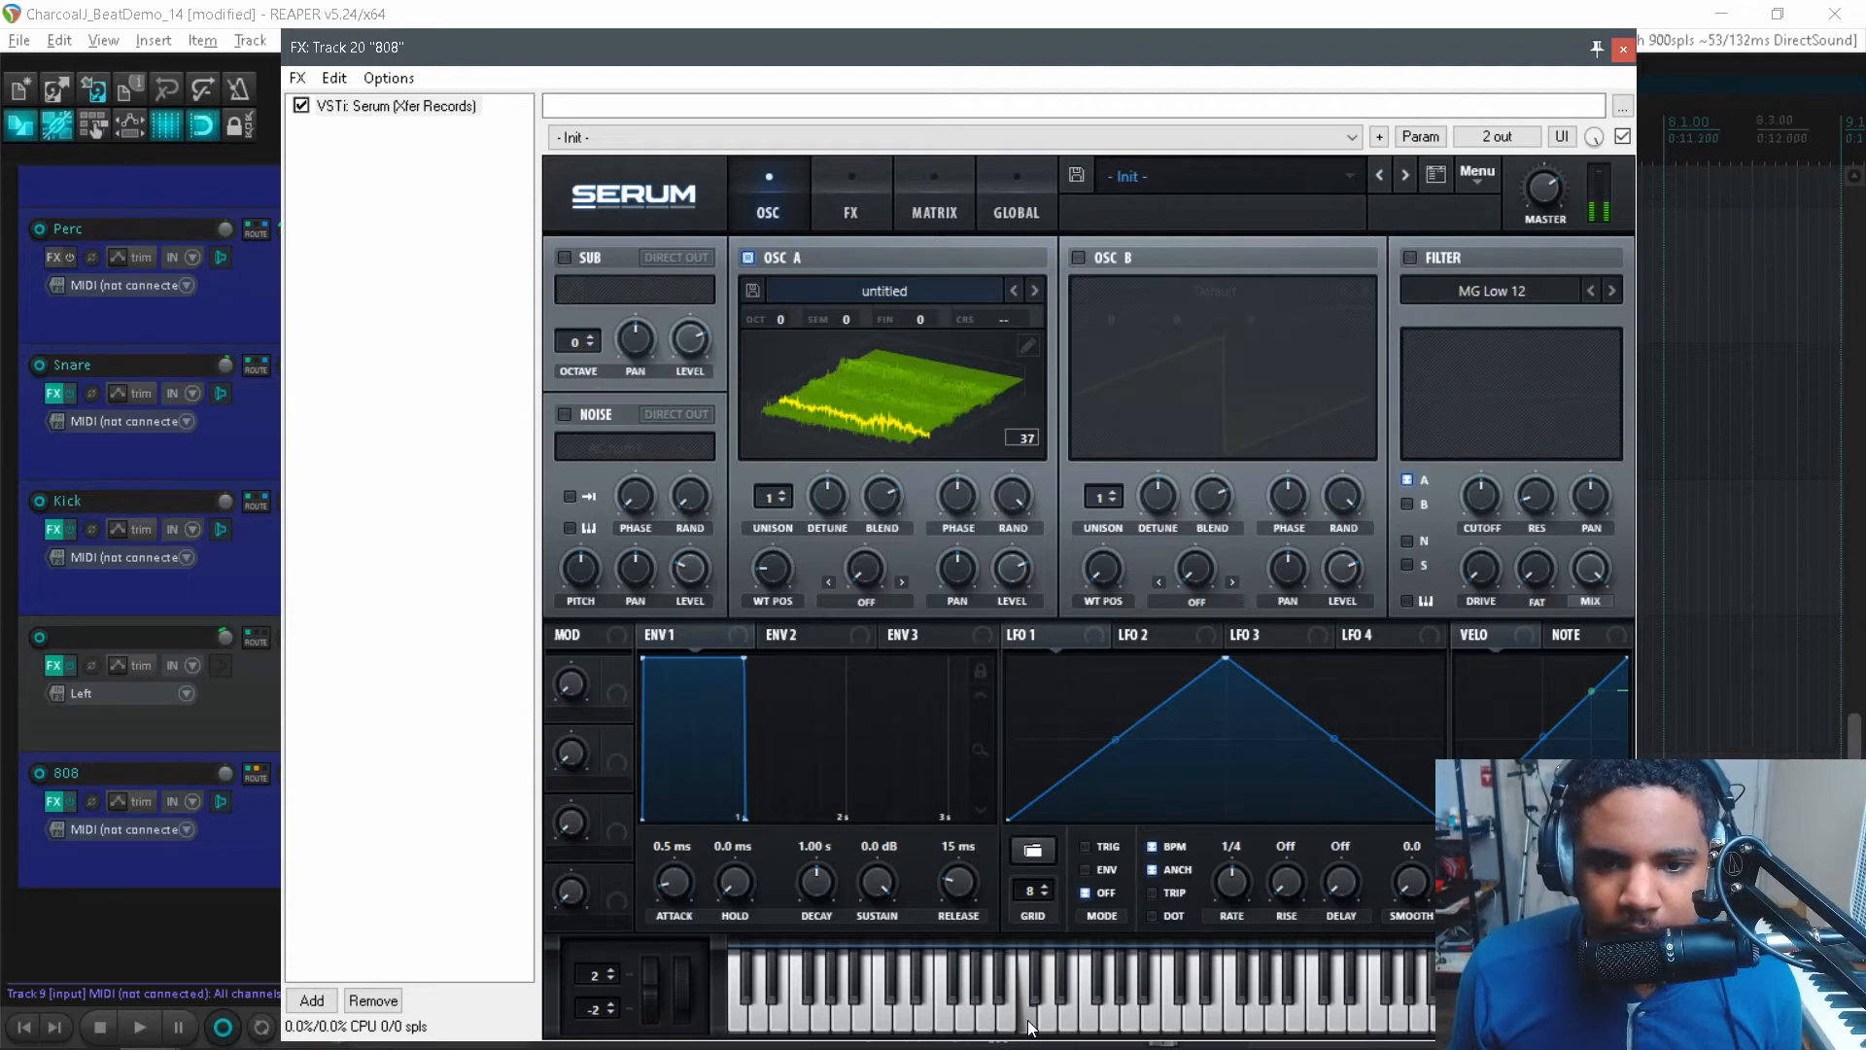
drag(773, 568, 768, 535)
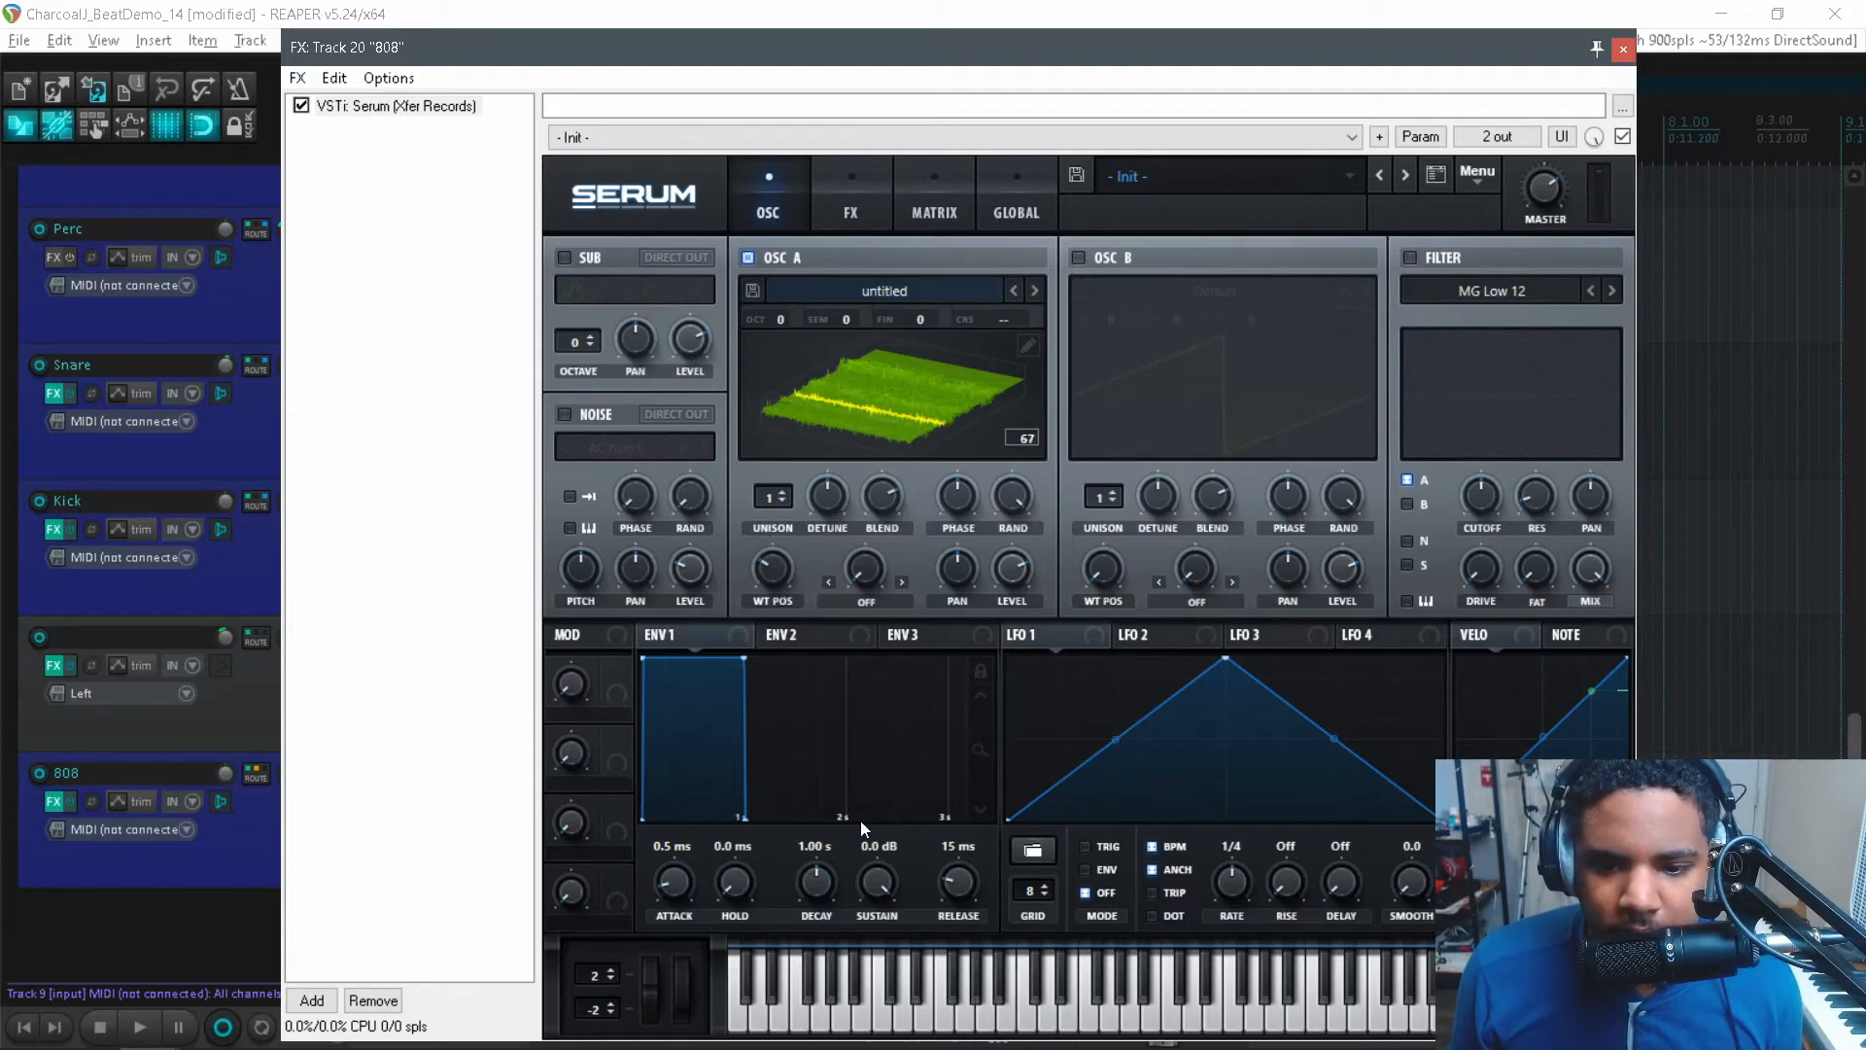
drag(768, 570, 767, 528)
click(1032, 1021)
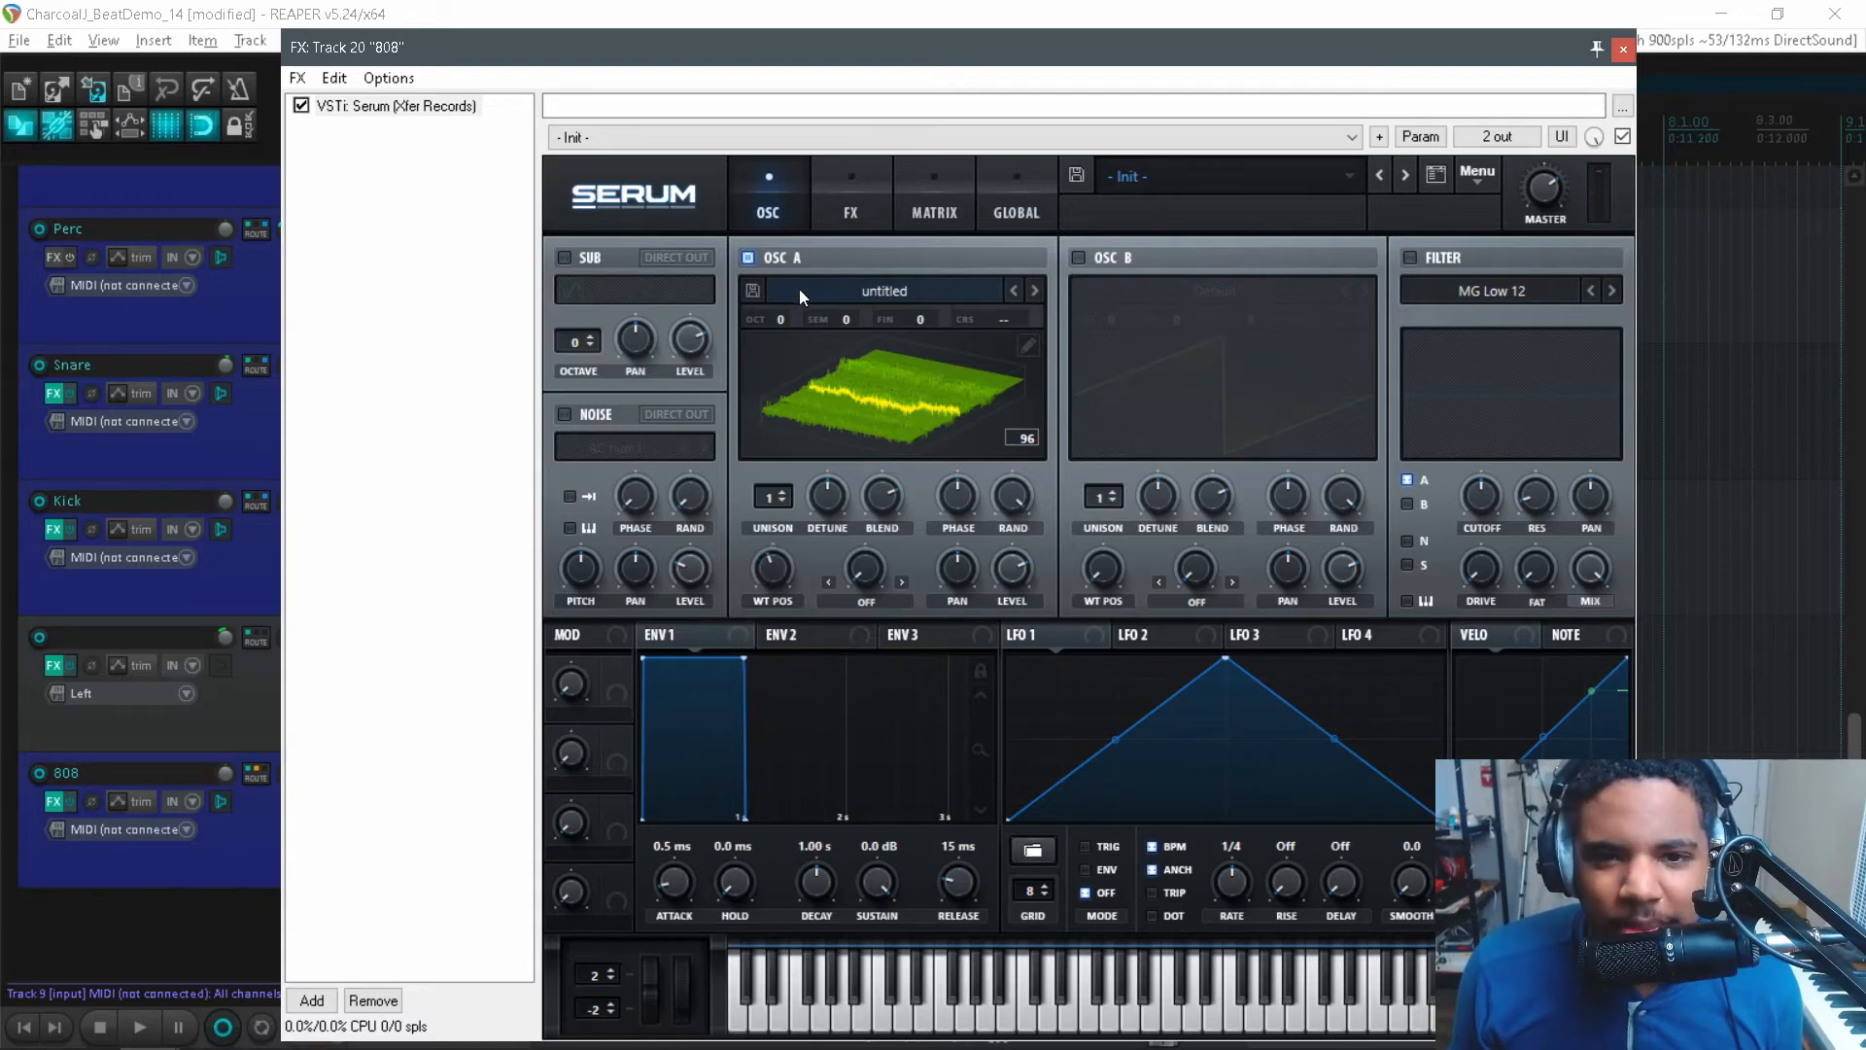
- Set oscillator A's octave to -2, turn on the MG Low 12 filter and adjust its drive
drag(778, 321, 762, 381)
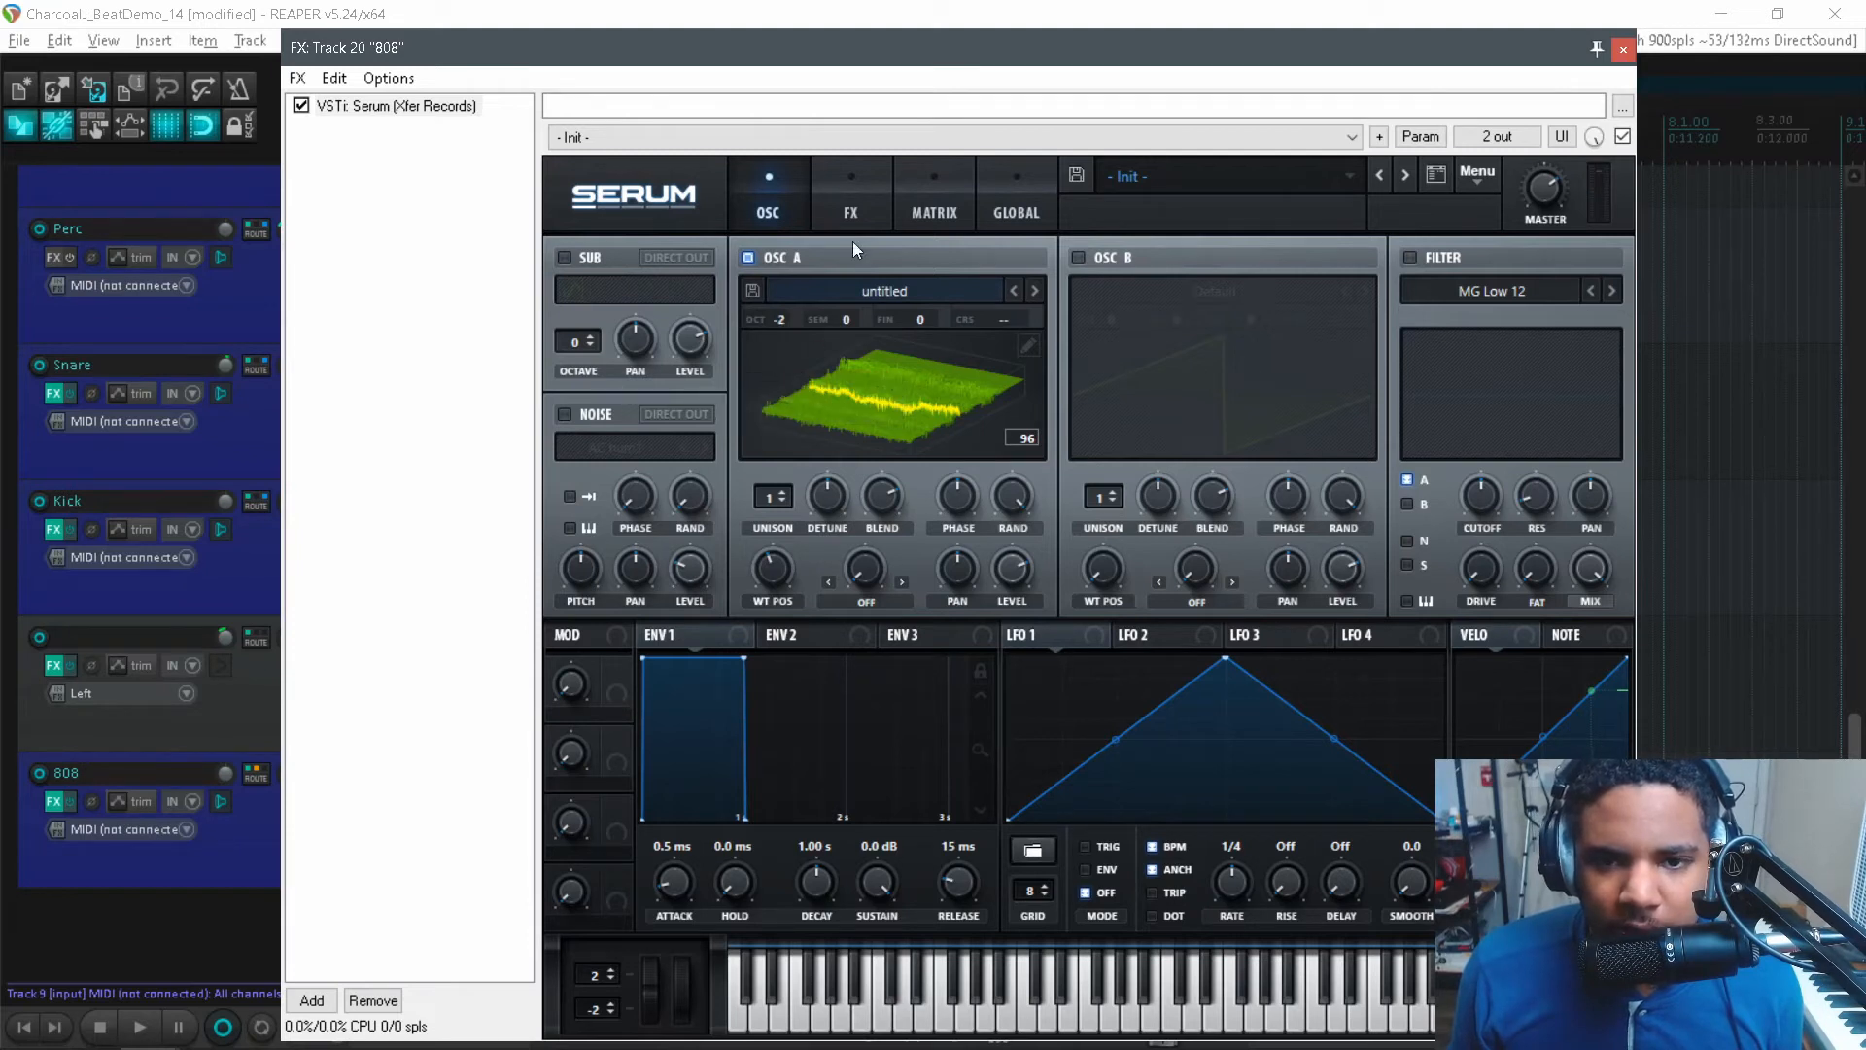
click(1410, 258)
drag(1470, 579, 1471, 453)
- Set envelope 1 to no sustain with a 1.73 s decay, and reshape LFO 1 into a steep falling curve with a low tail
drag(744, 659, 817, 904)
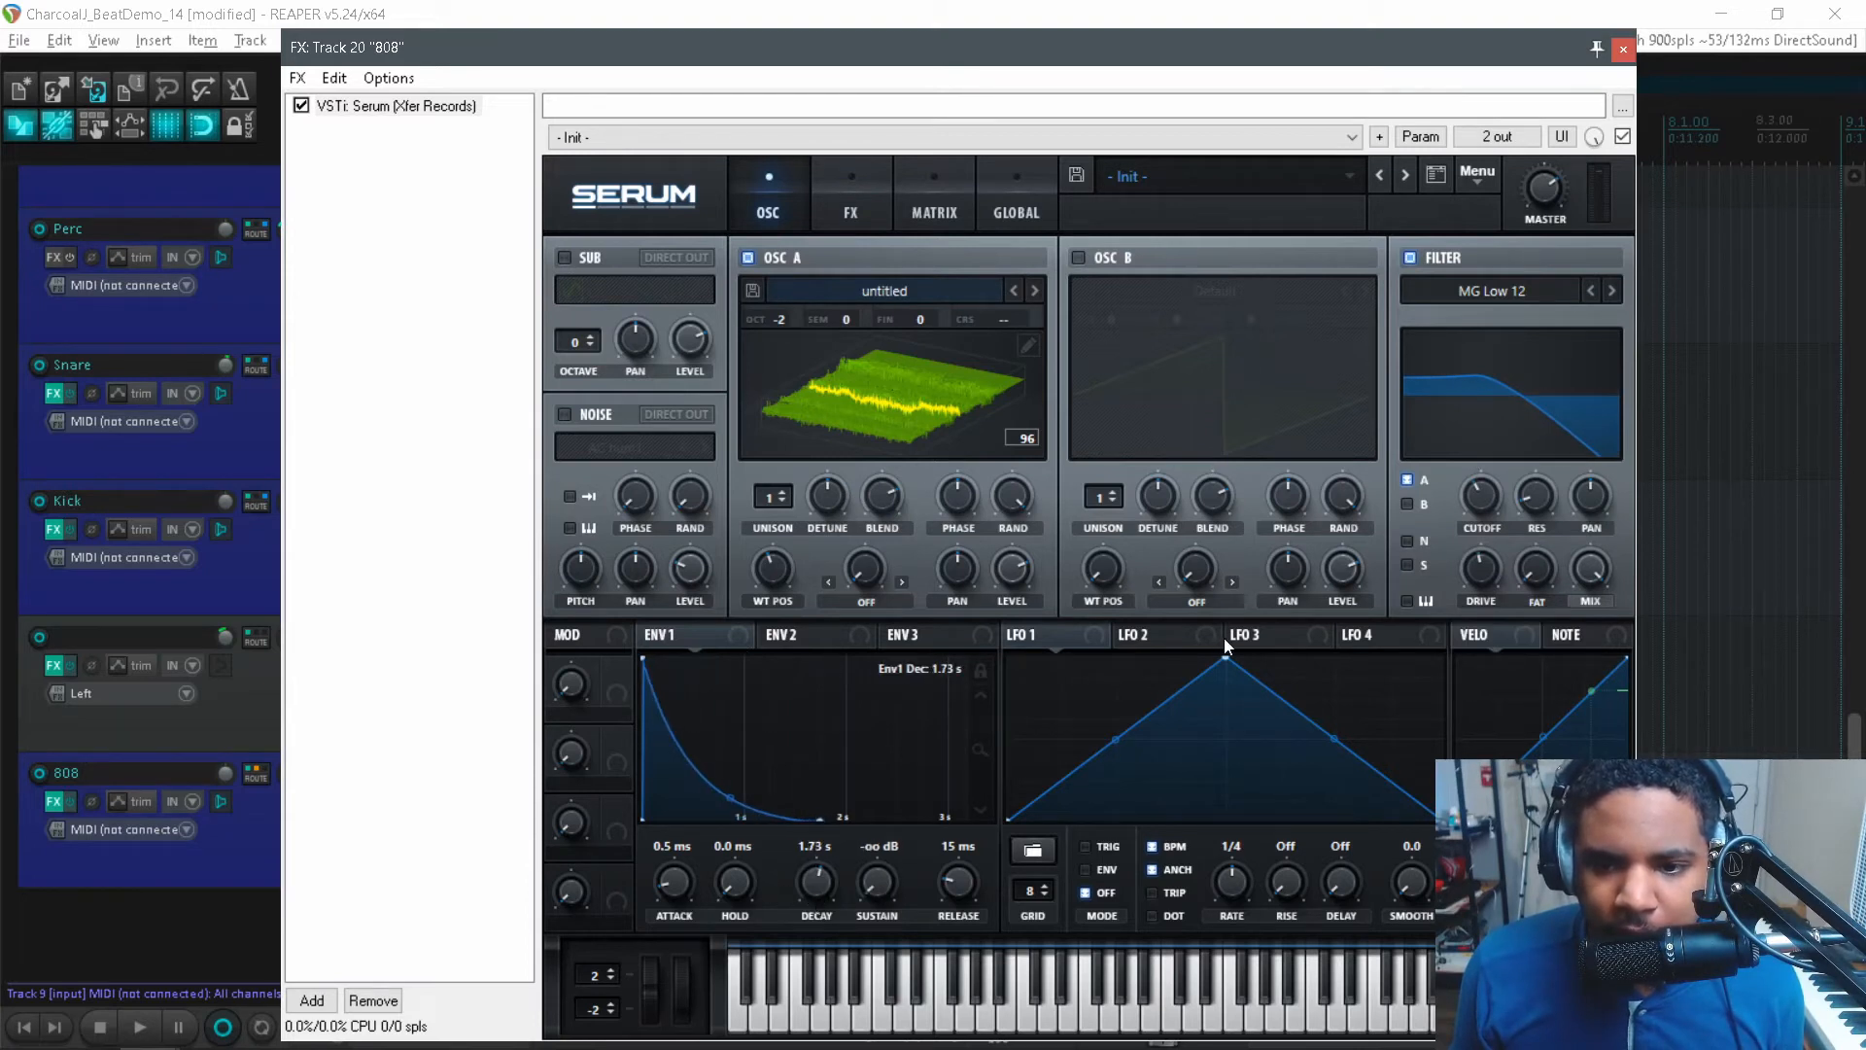
drag(1222, 657, 1009, 657)
drag(1224, 741, 1156, 808)
double_click(1157, 819)
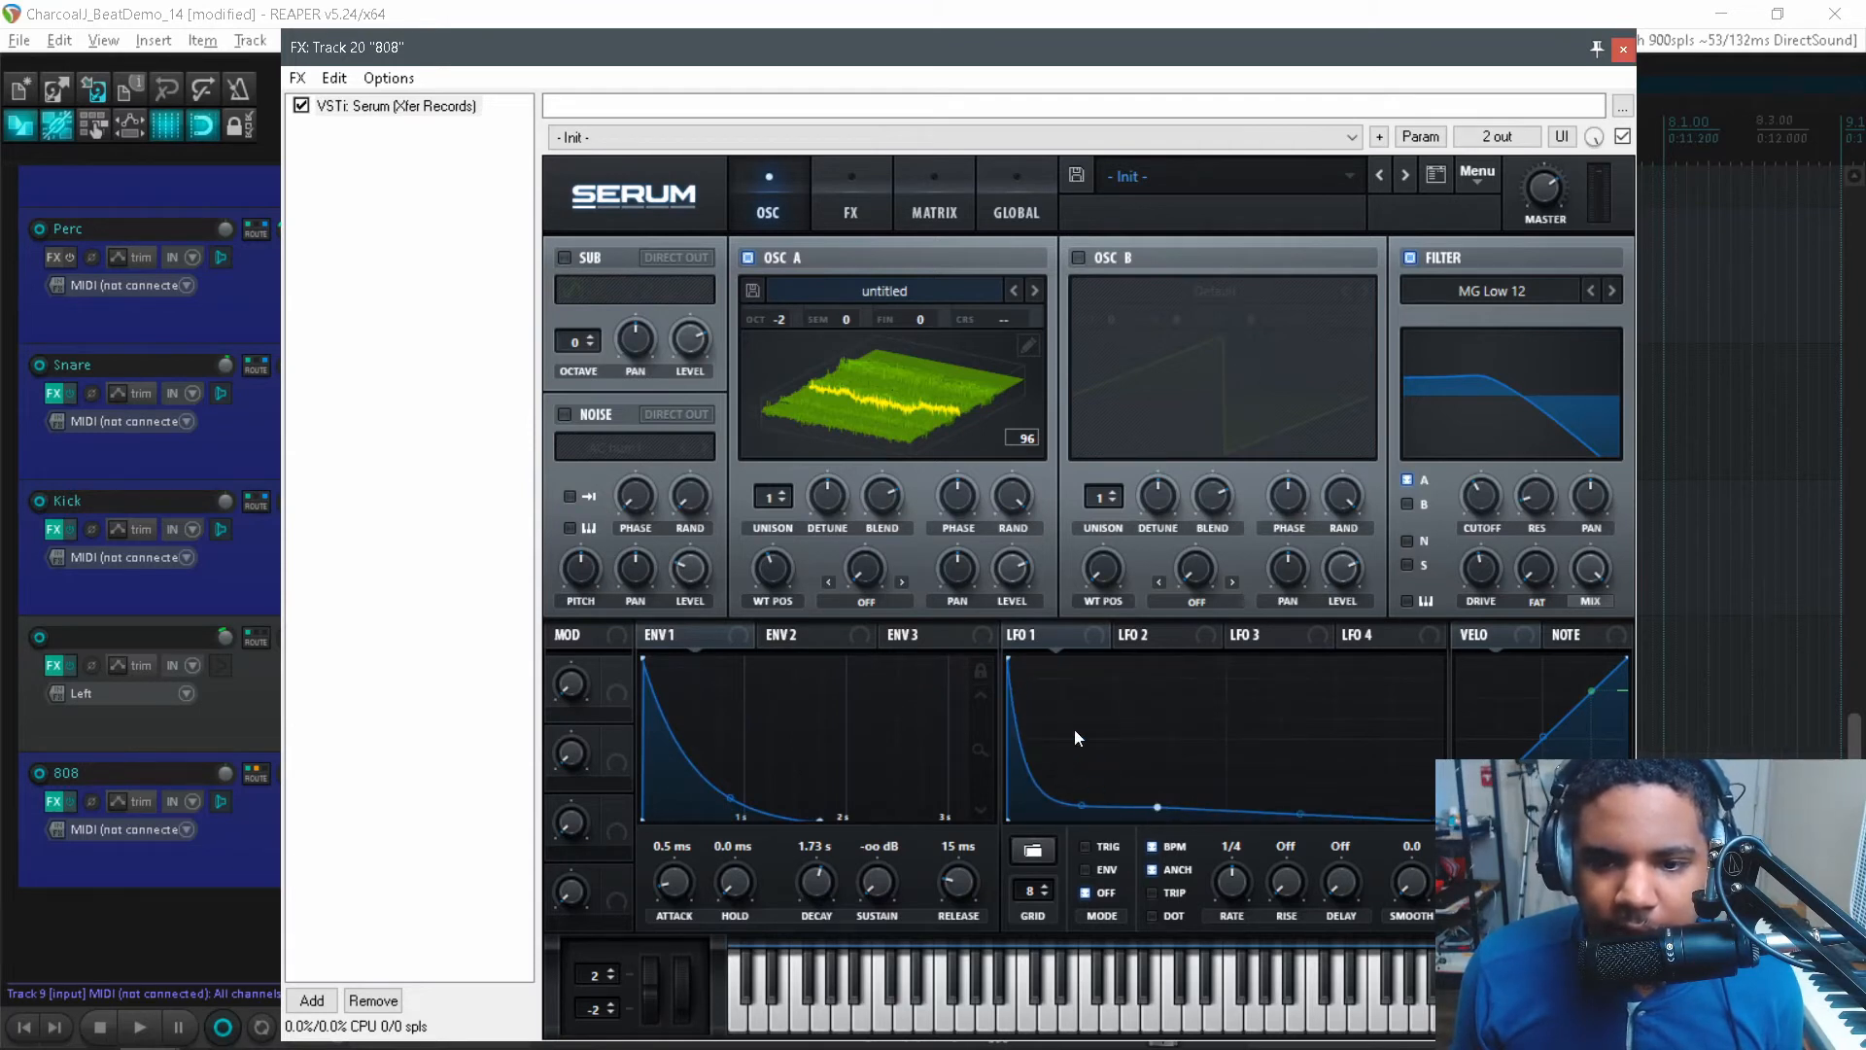
- Modulate oscillator A's coarse pitch and the filter cutoff with LFO 1 in ENV mode, check the modulation matrix and audition the sound
drag(1041, 640, 950, 549)
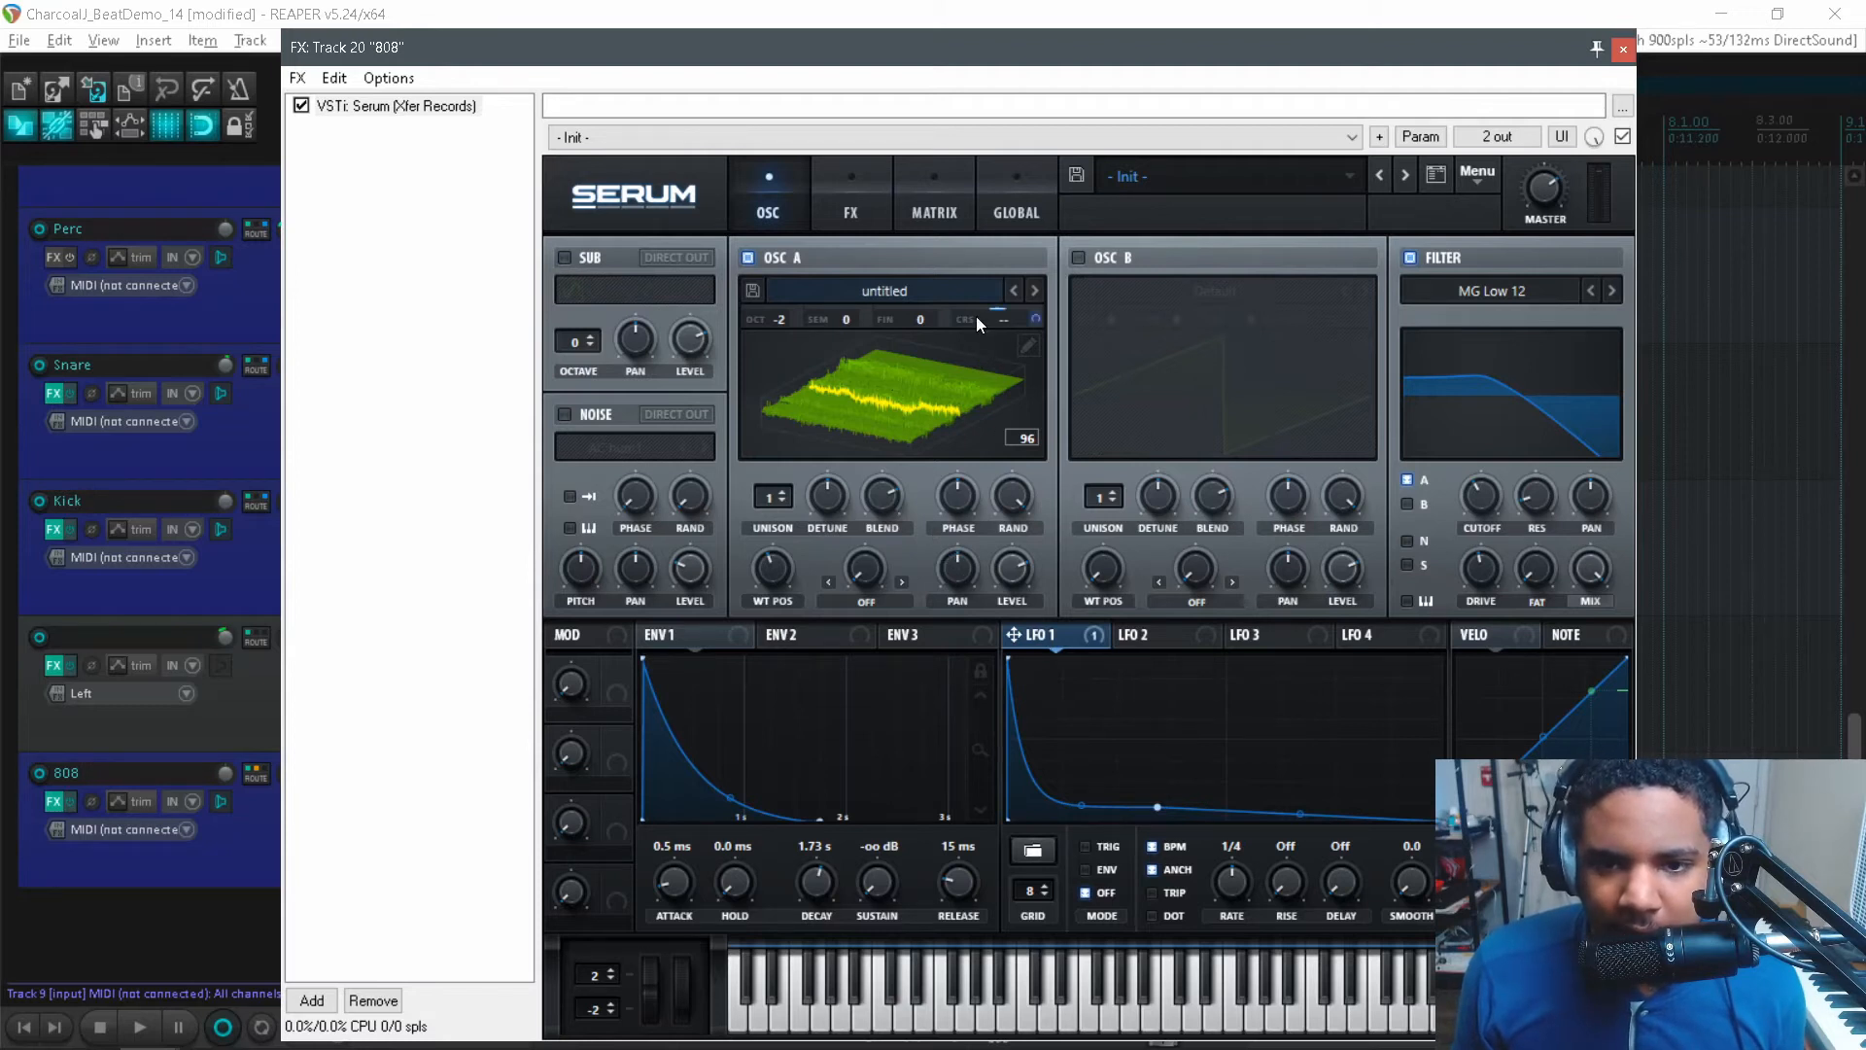
click(954, 213)
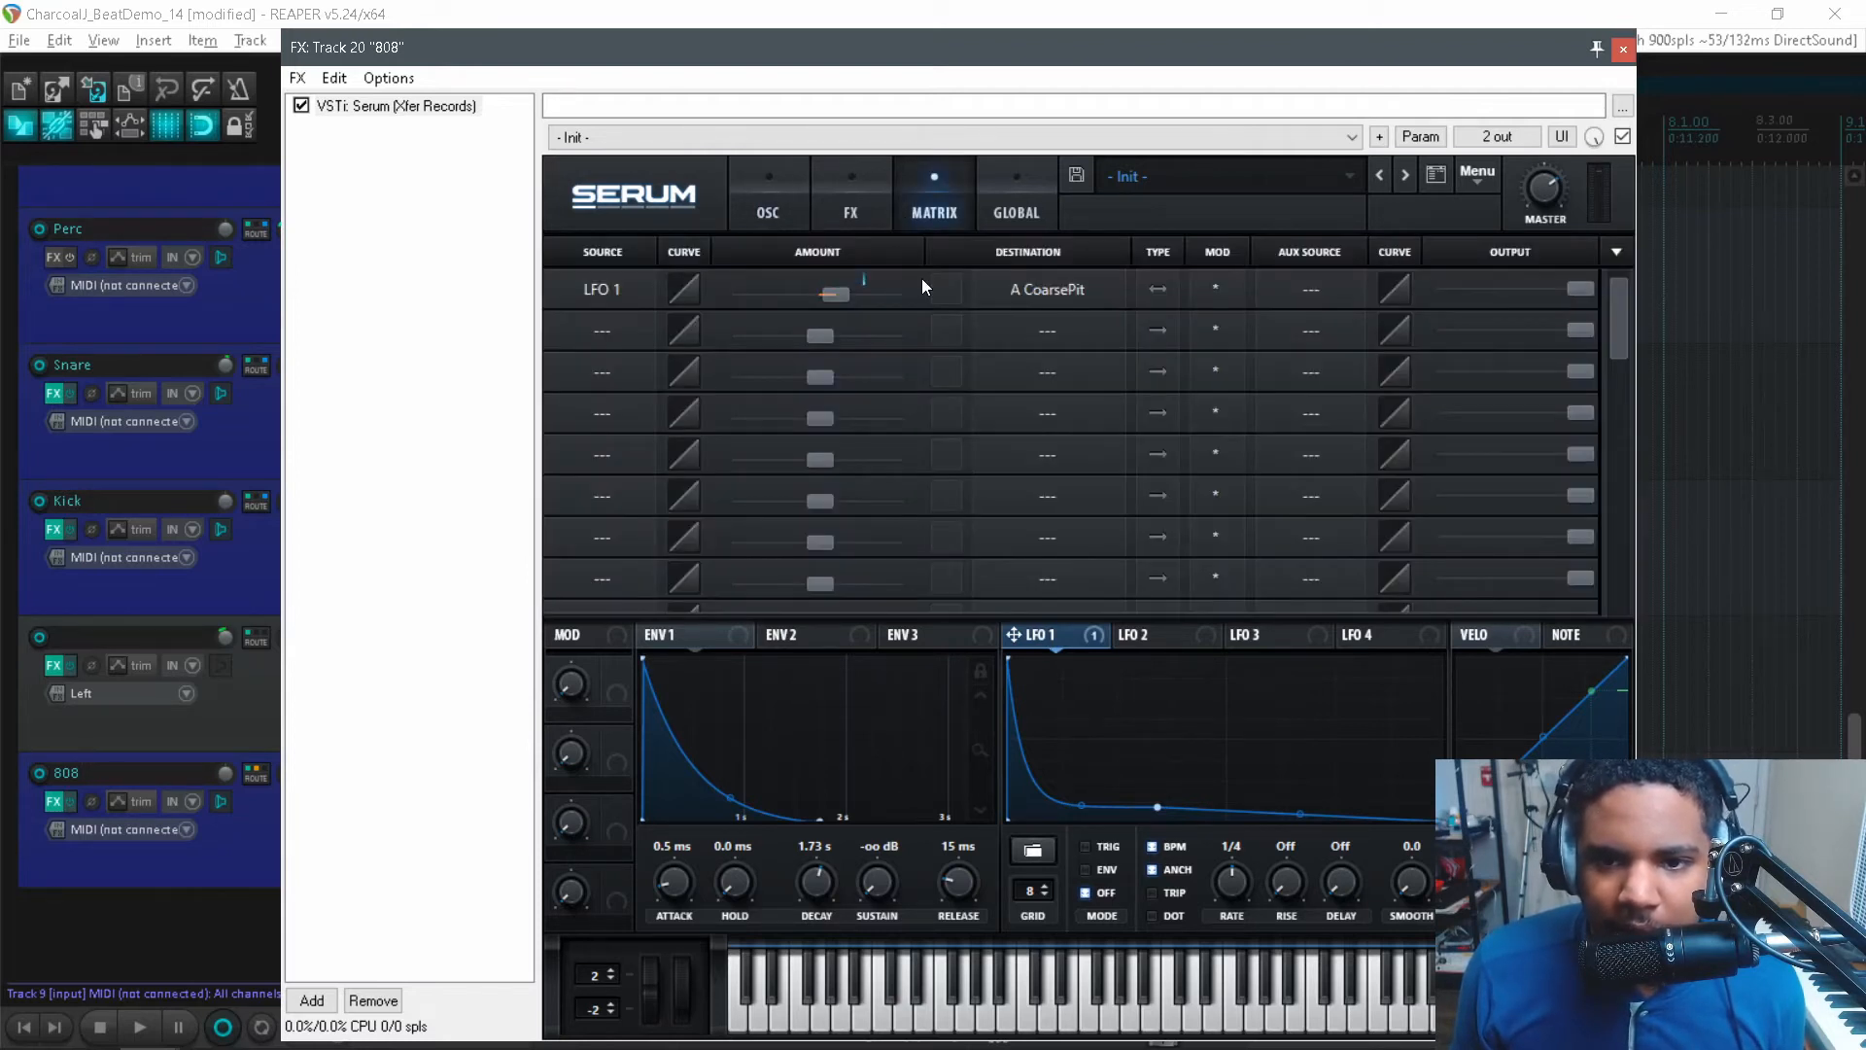
click(750, 177)
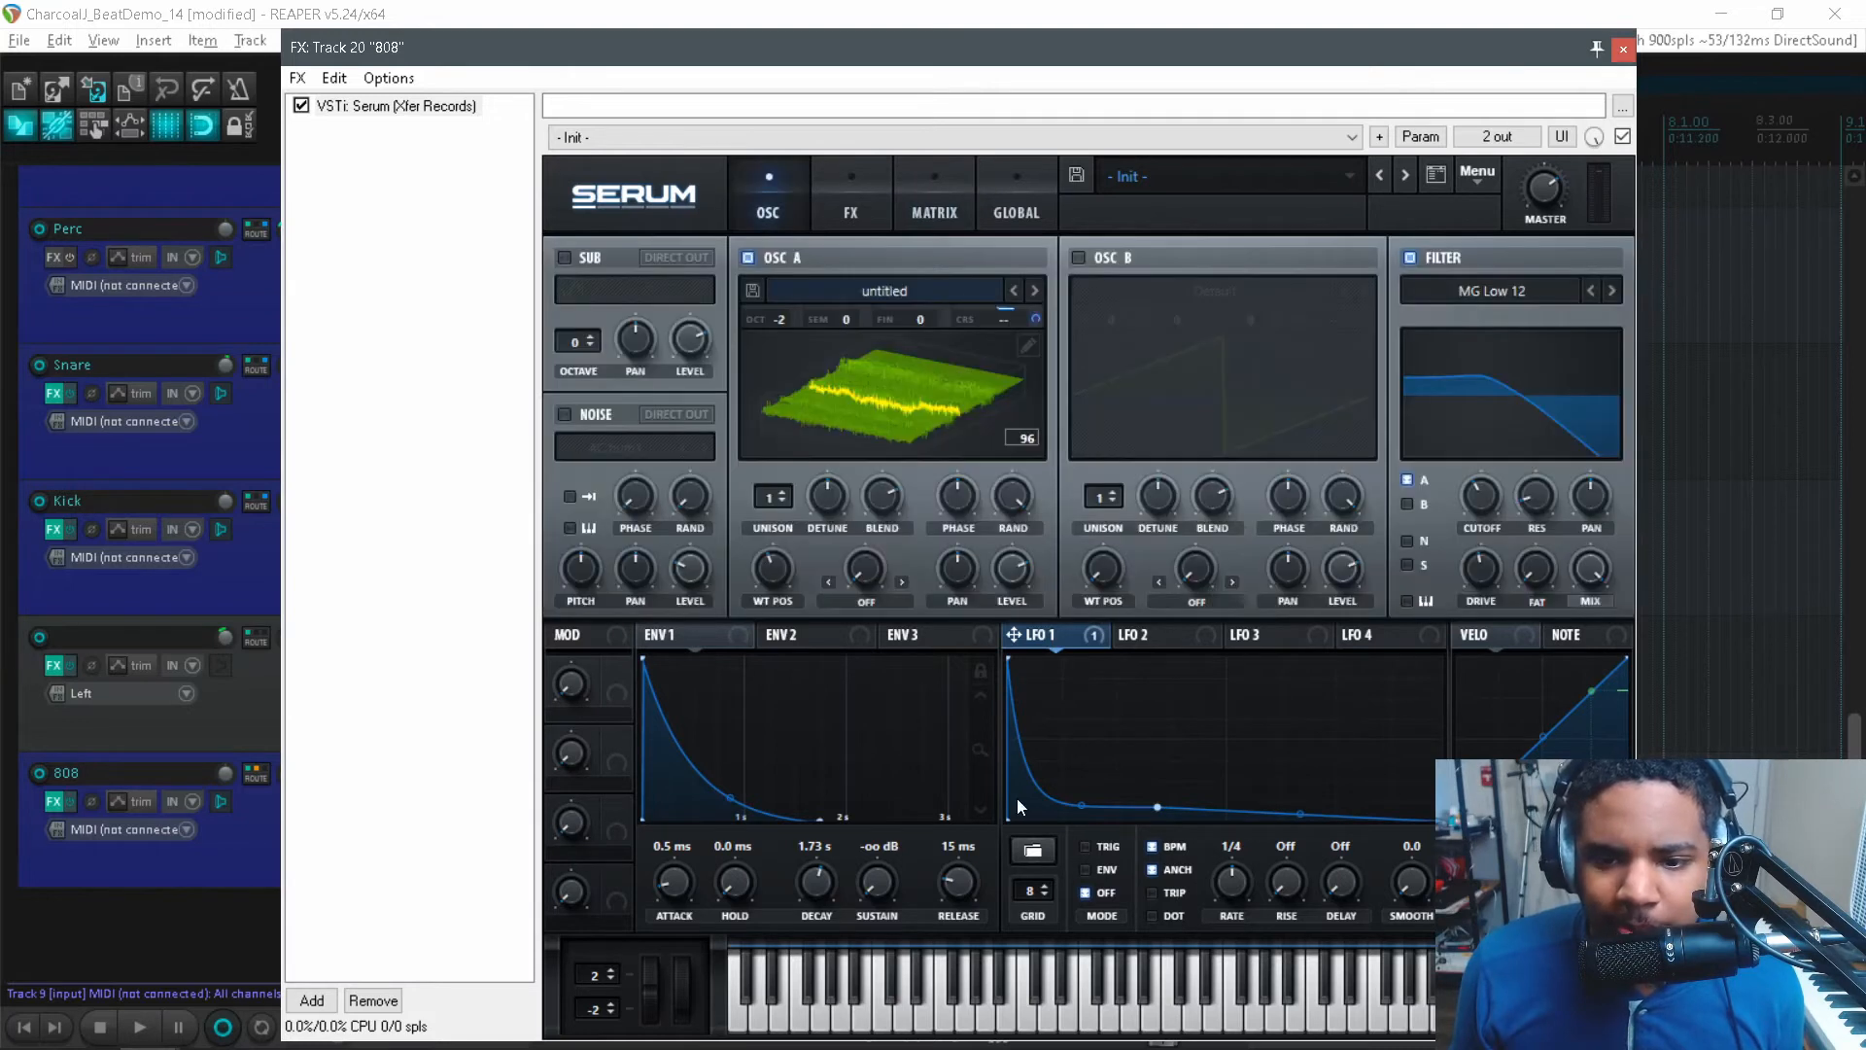
click(1035, 1026)
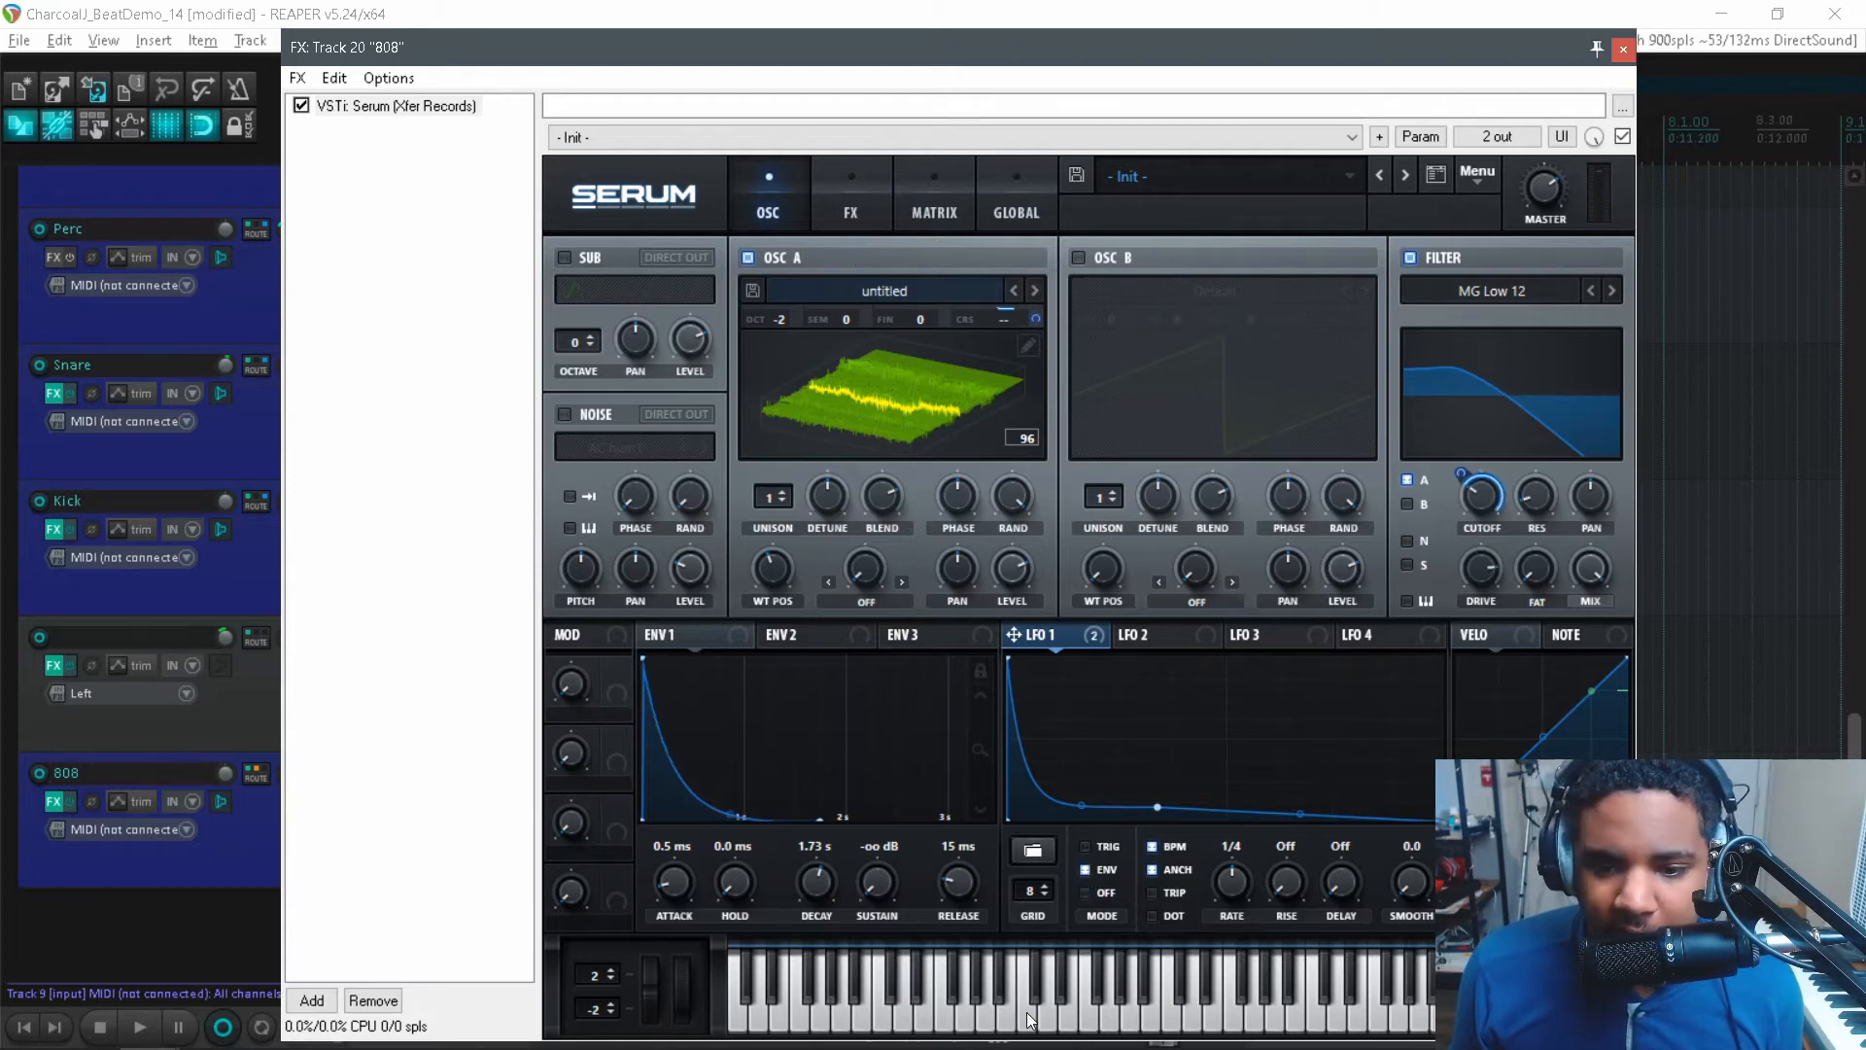
click(1031, 1020)
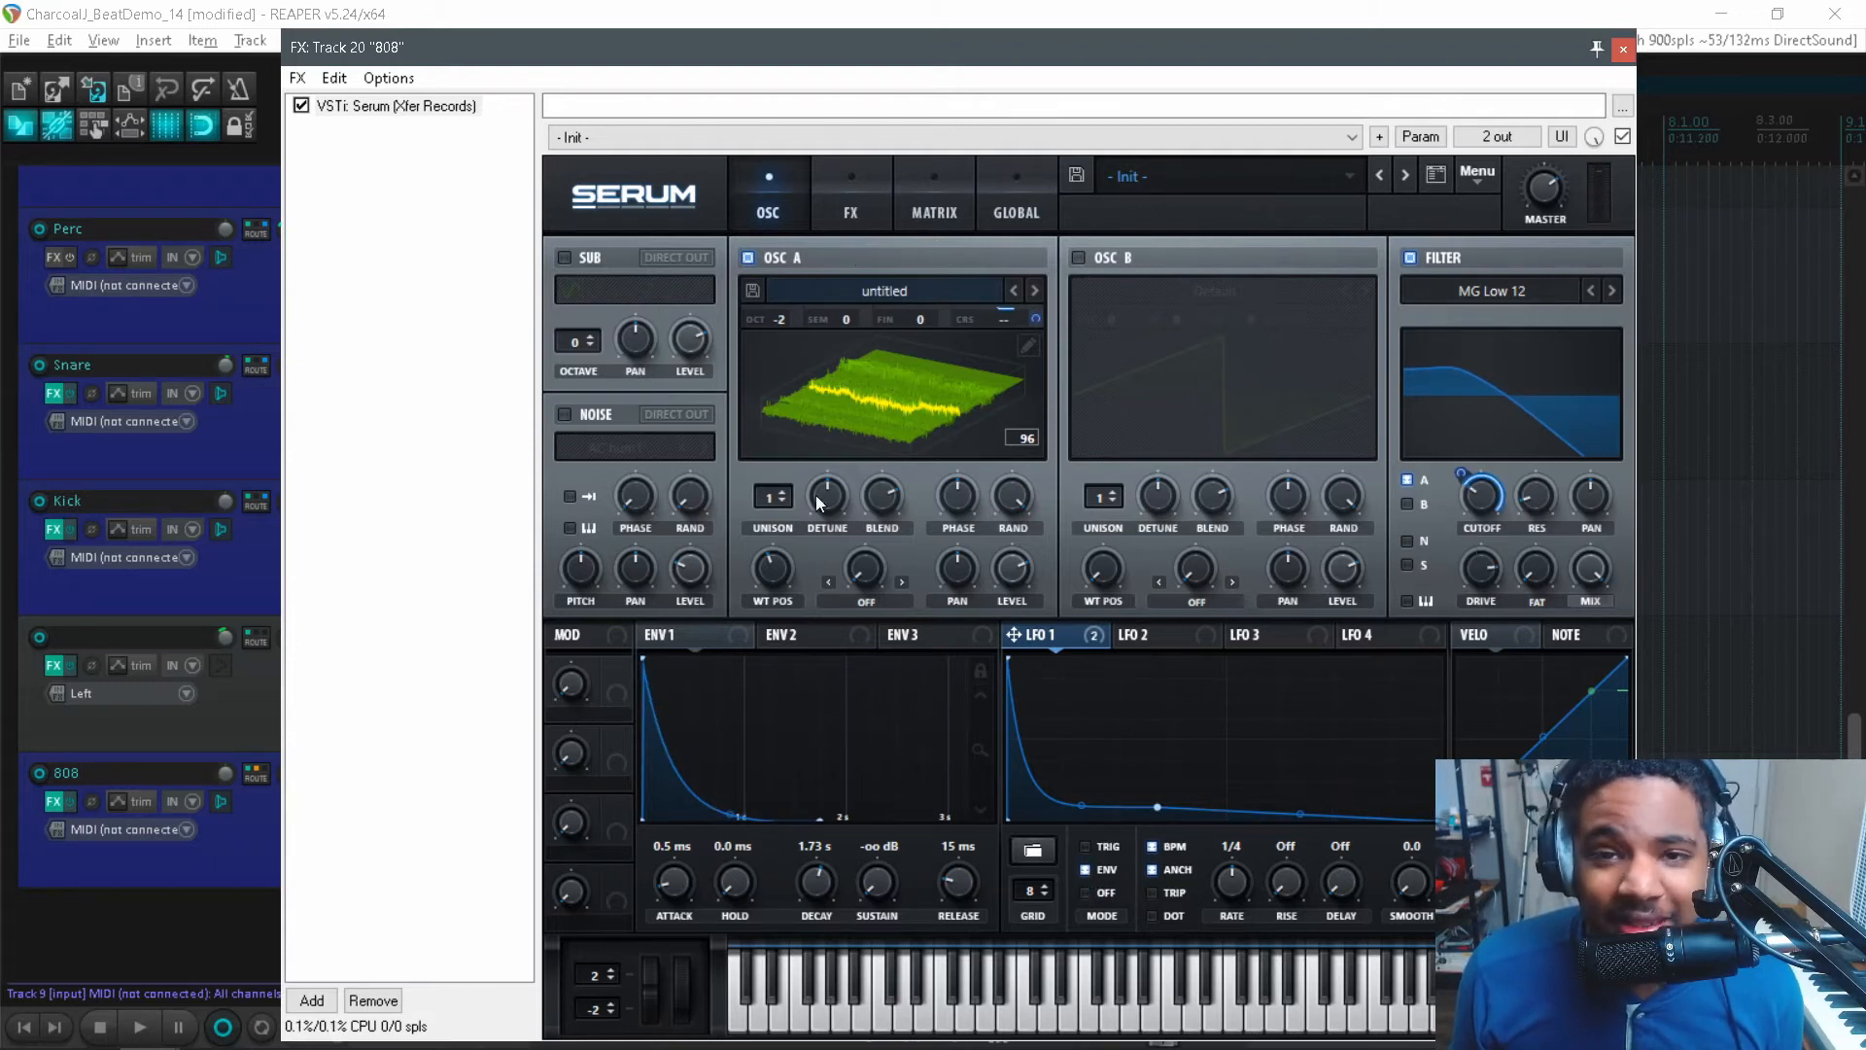
- Enable Serum's distortion effect, choose Diode 1 and modulate its mix with LFO 1
click(863, 202)
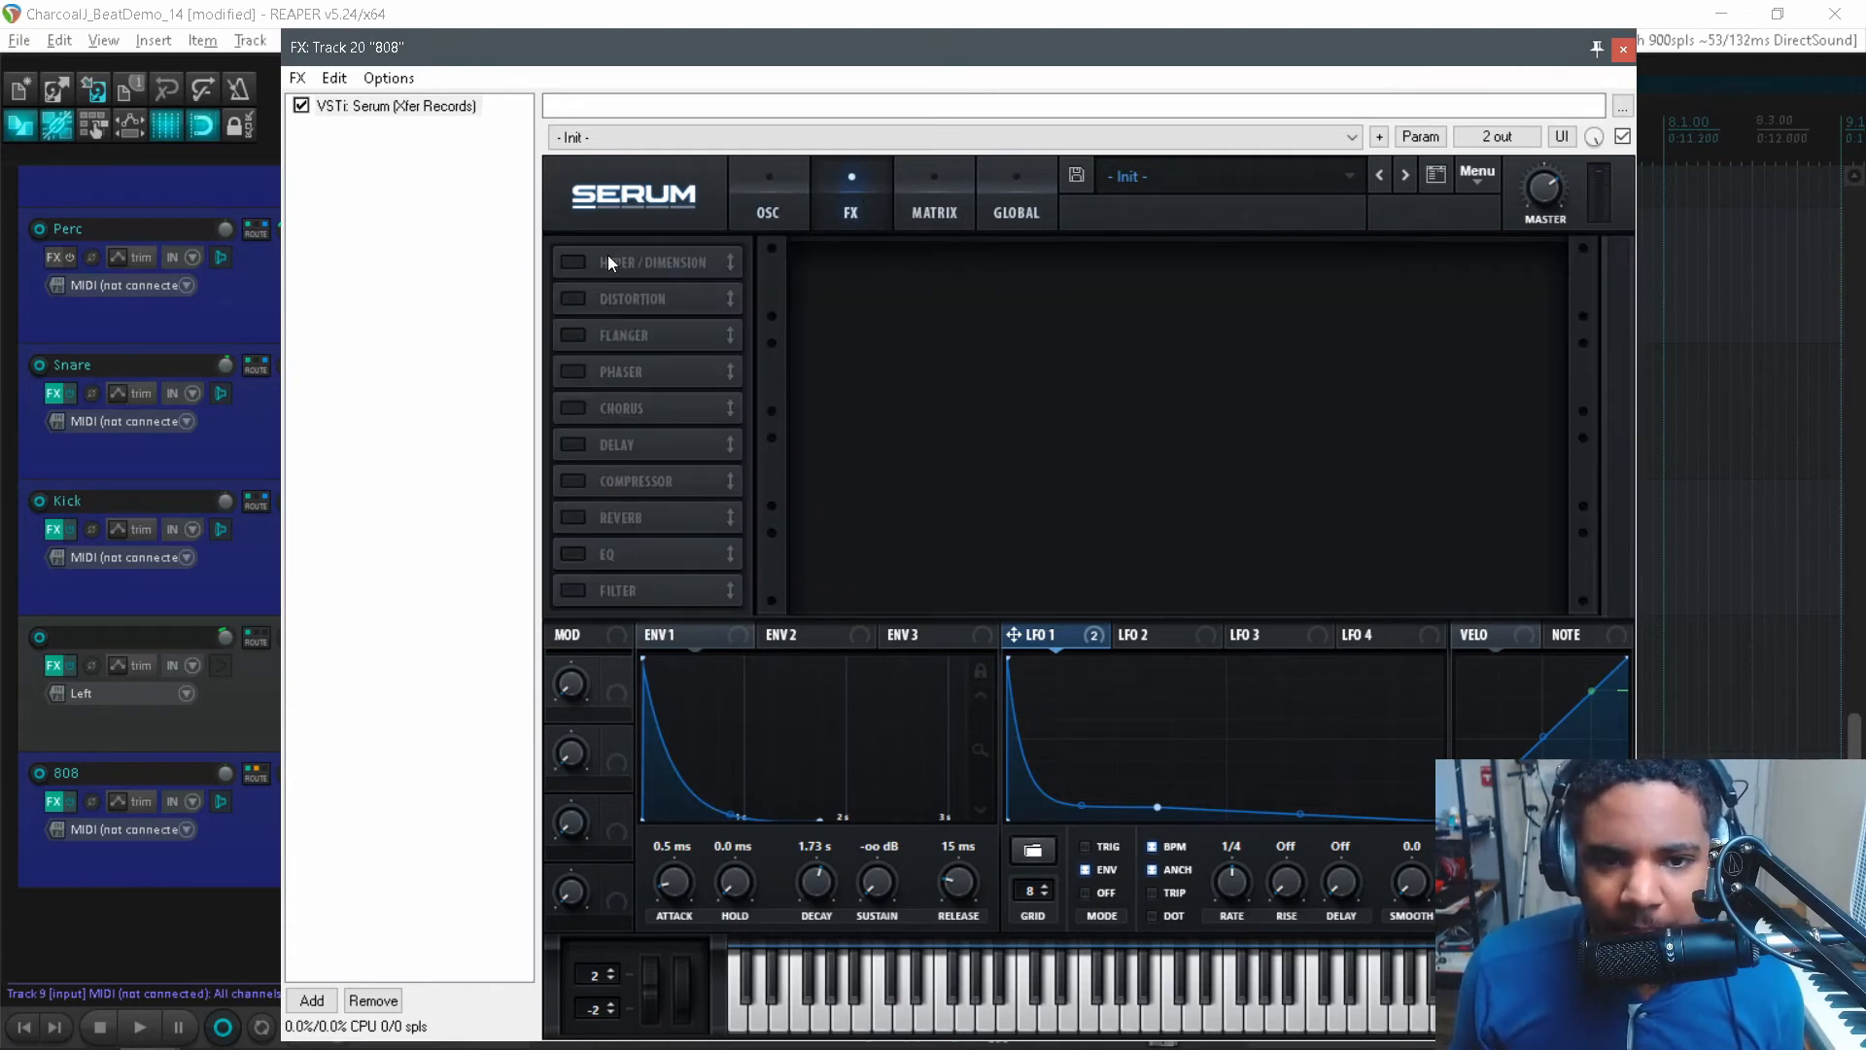
click(574, 300)
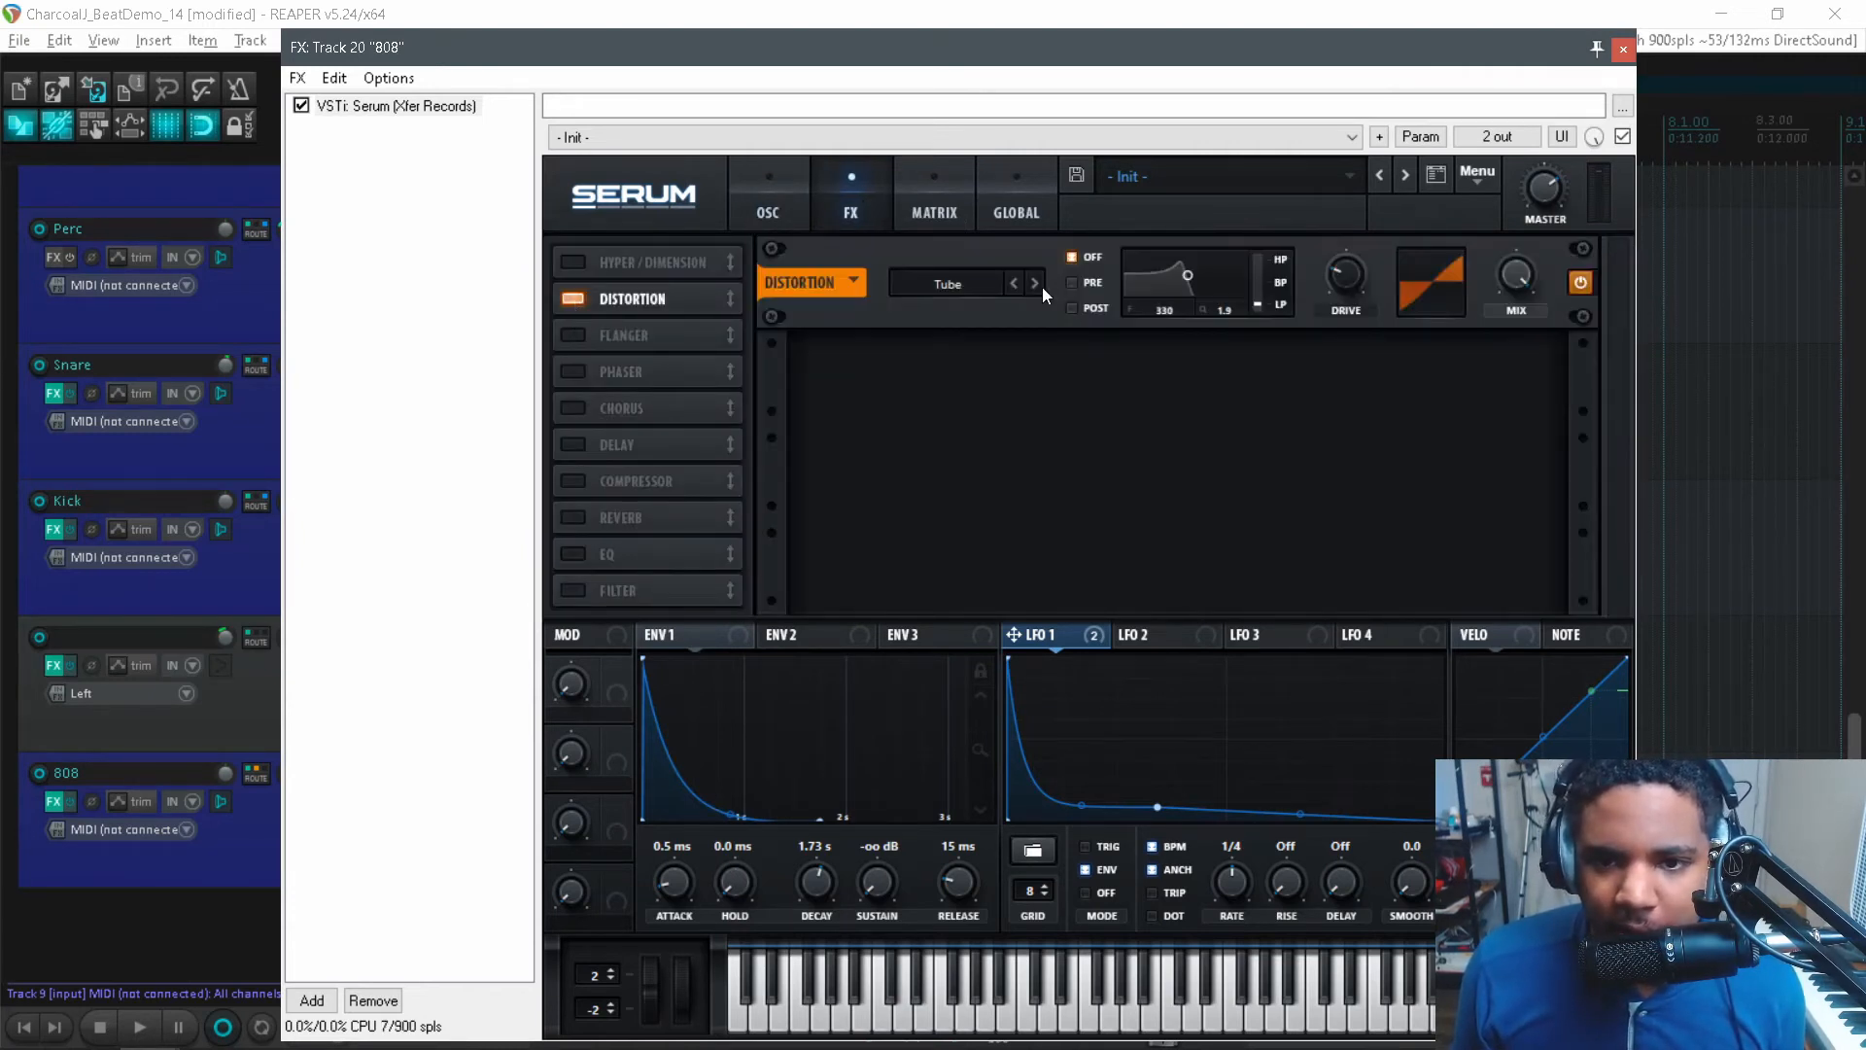
click(1036, 283)
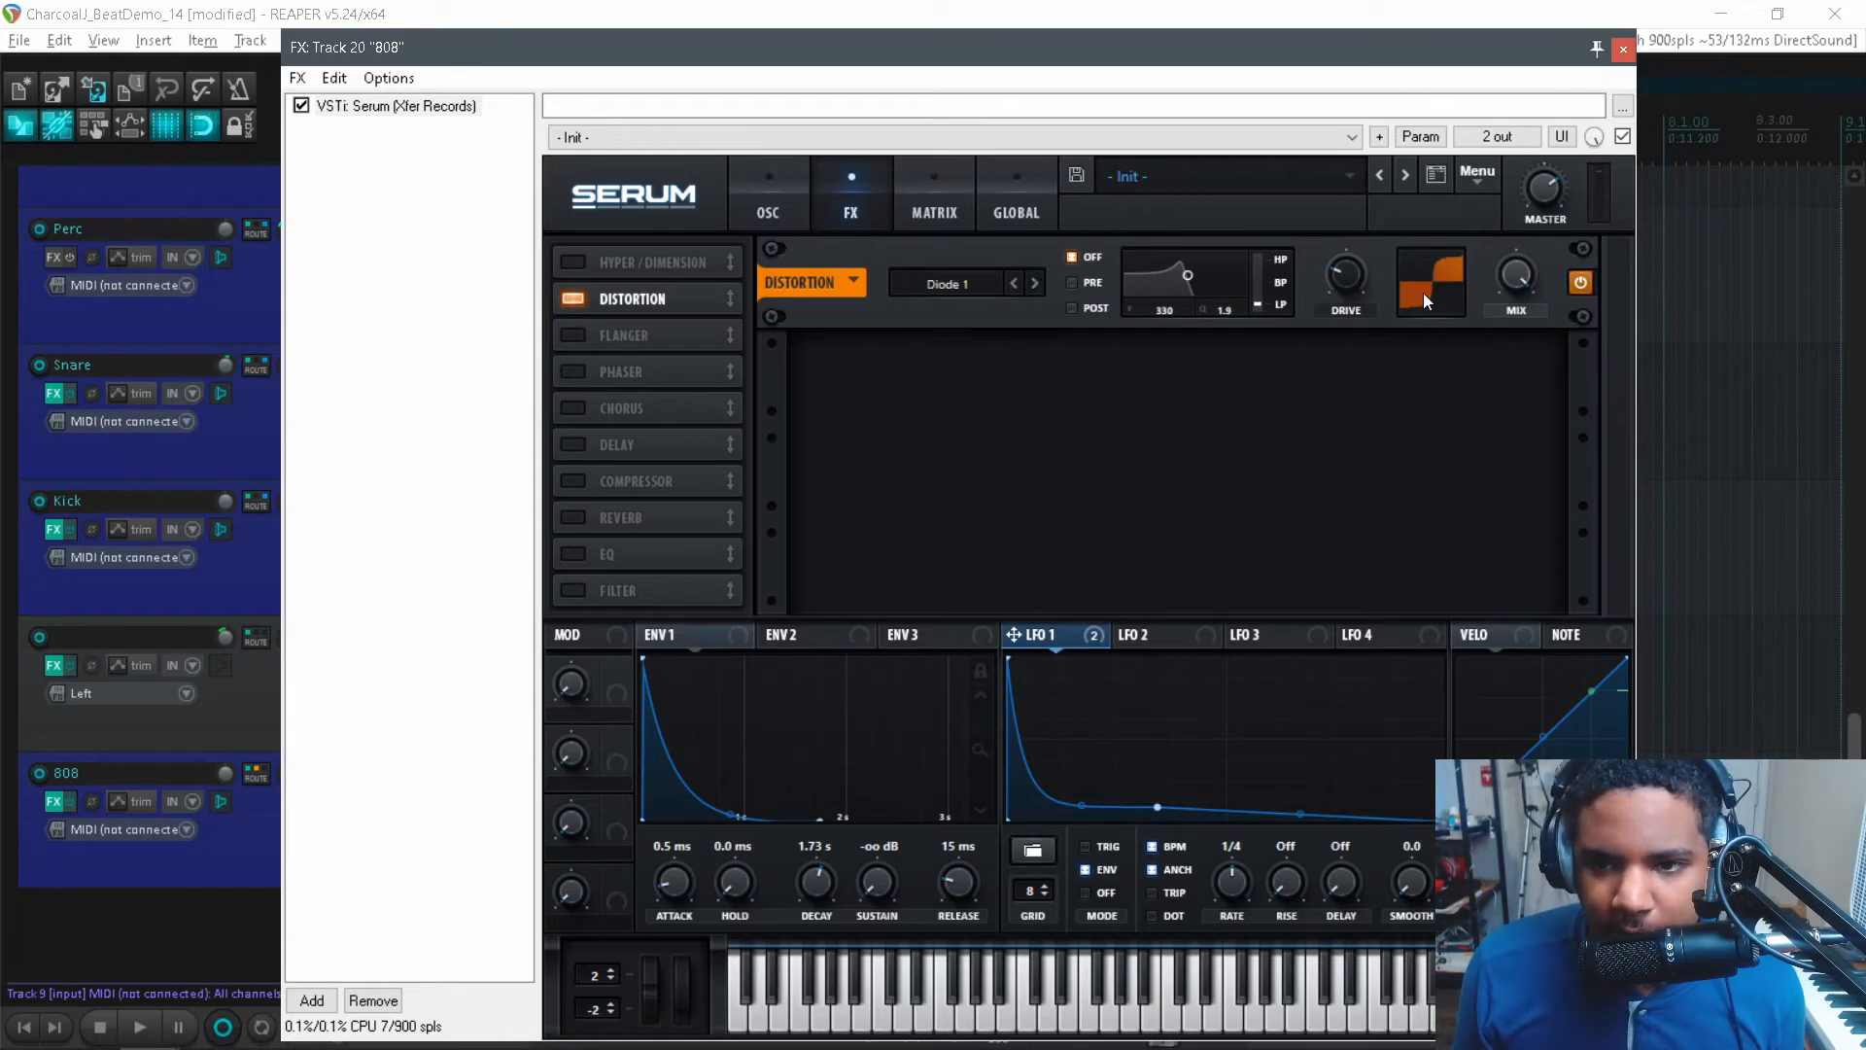
drag(1520, 272, 1518, 274)
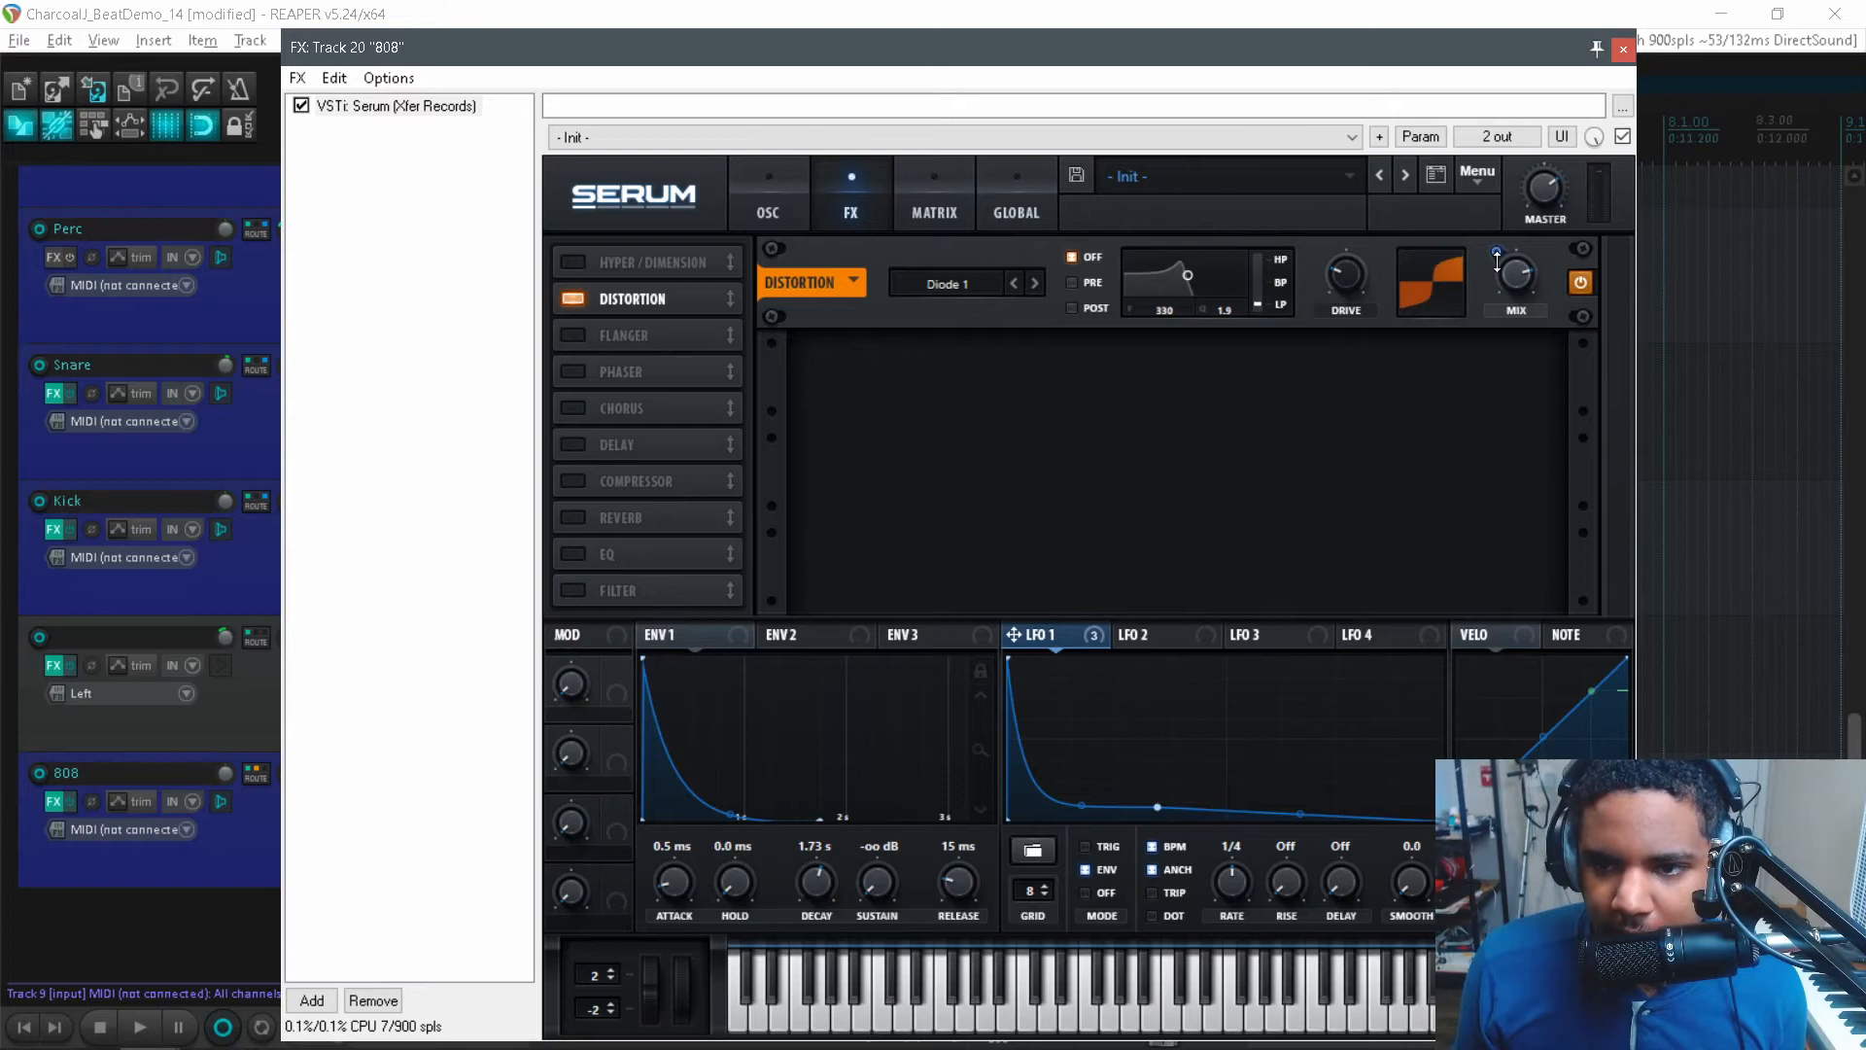
- Enable the MG Low 12 filter effect, raise its cutoff while auditioning the 808, and close the plugin window
click(574, 590)
click(1032, 1016)
drag(1116, 373, 1116, 335)
click(1028, 1016)
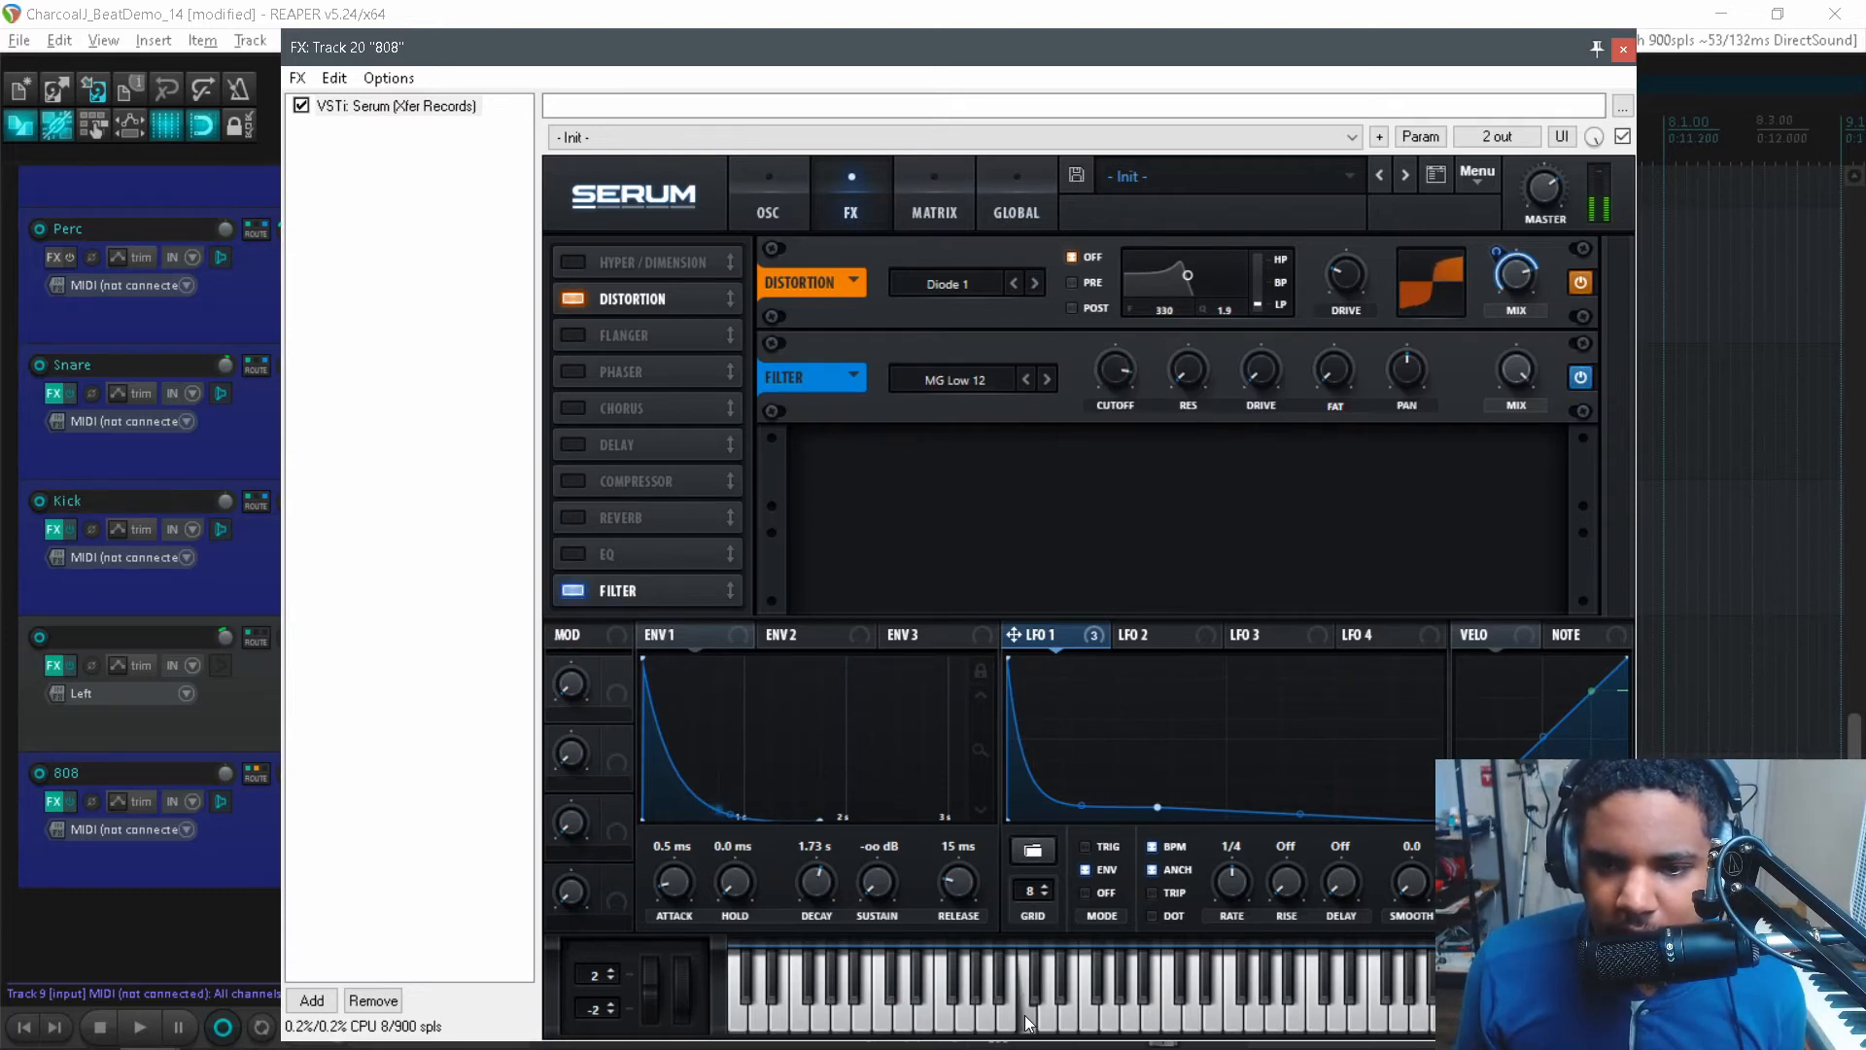
click(1624, 49)
- Create an empty MIDI item on the 808 track from 2.1.00 to 6.1.00
scroll(1179, 724, up, 4)
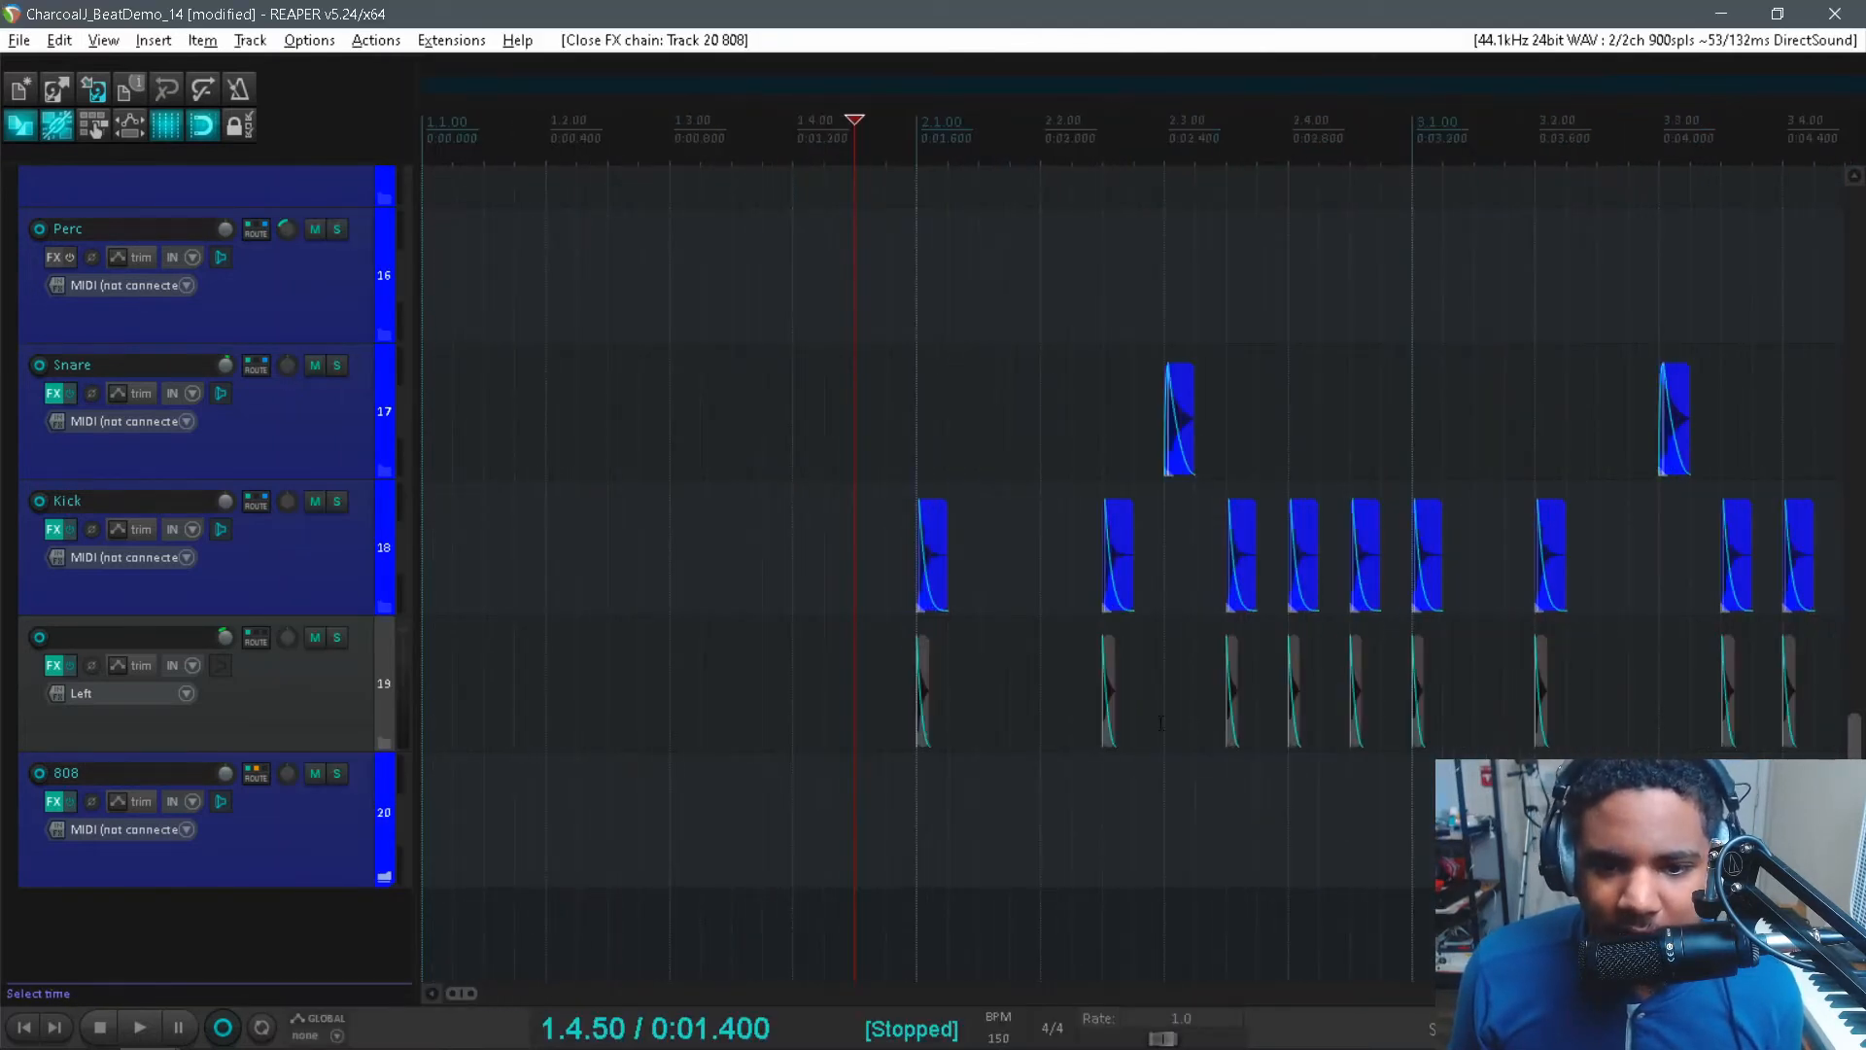
click(917, 809)
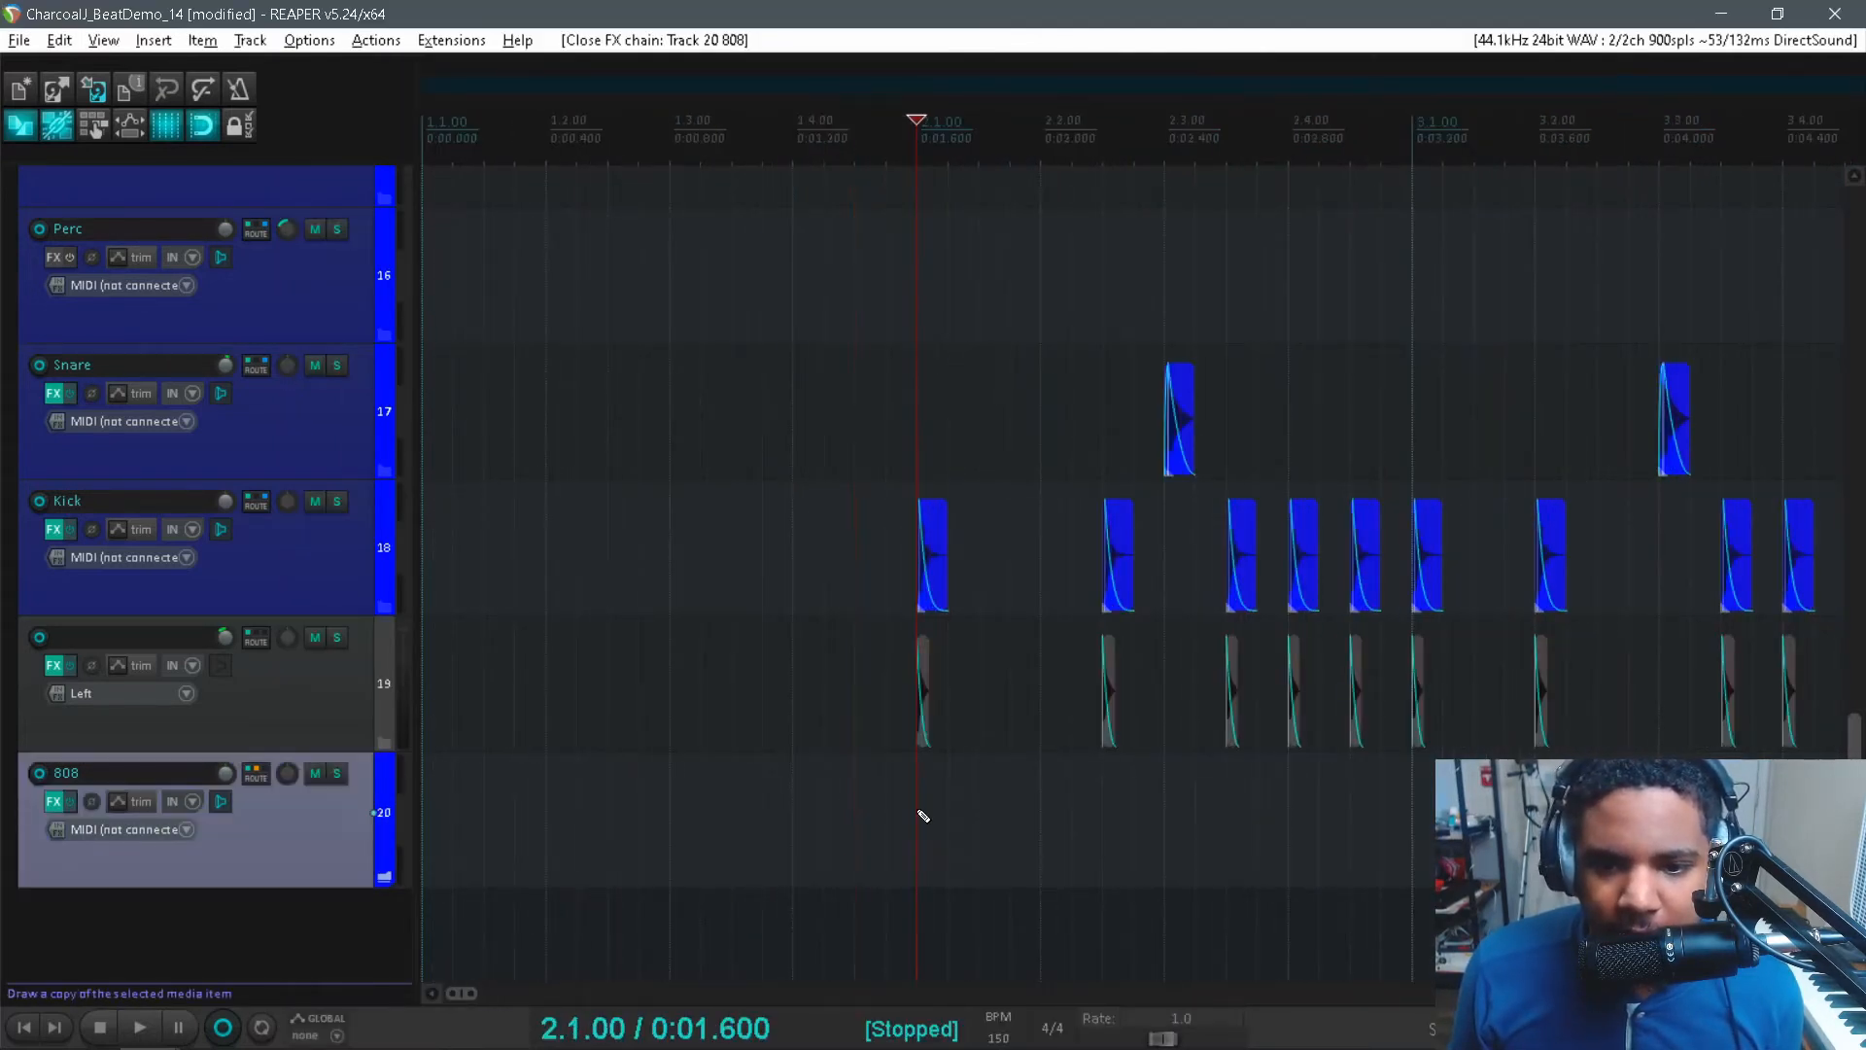
mouse_move(924, 815)
mouse_down()
mouse_move(1859, 827)
mouse_move(1418, 868)
mouse_up()
drag(487, 993, 468, 996)
- Write the 808 bassline in the new item's MIDI editor, close the editor and repeat the item from 6.1.00
click(630, 851)
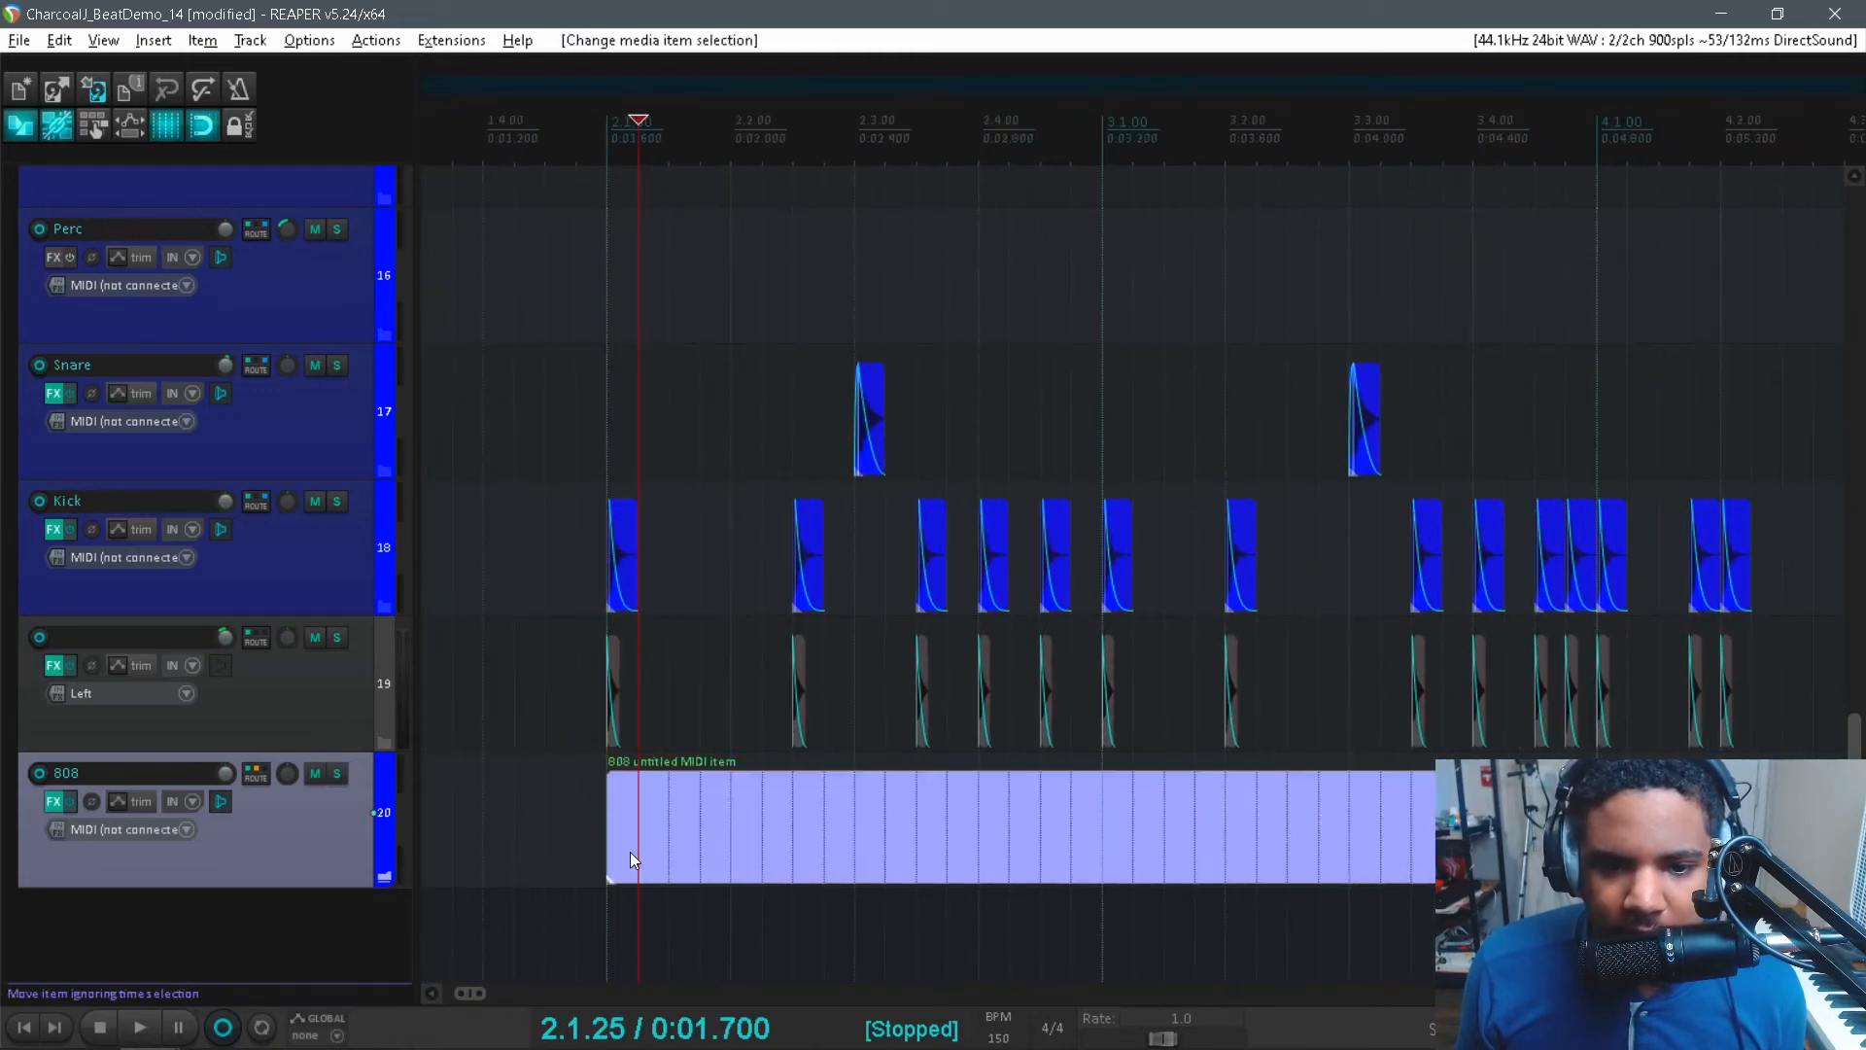
double_click(630, 852)
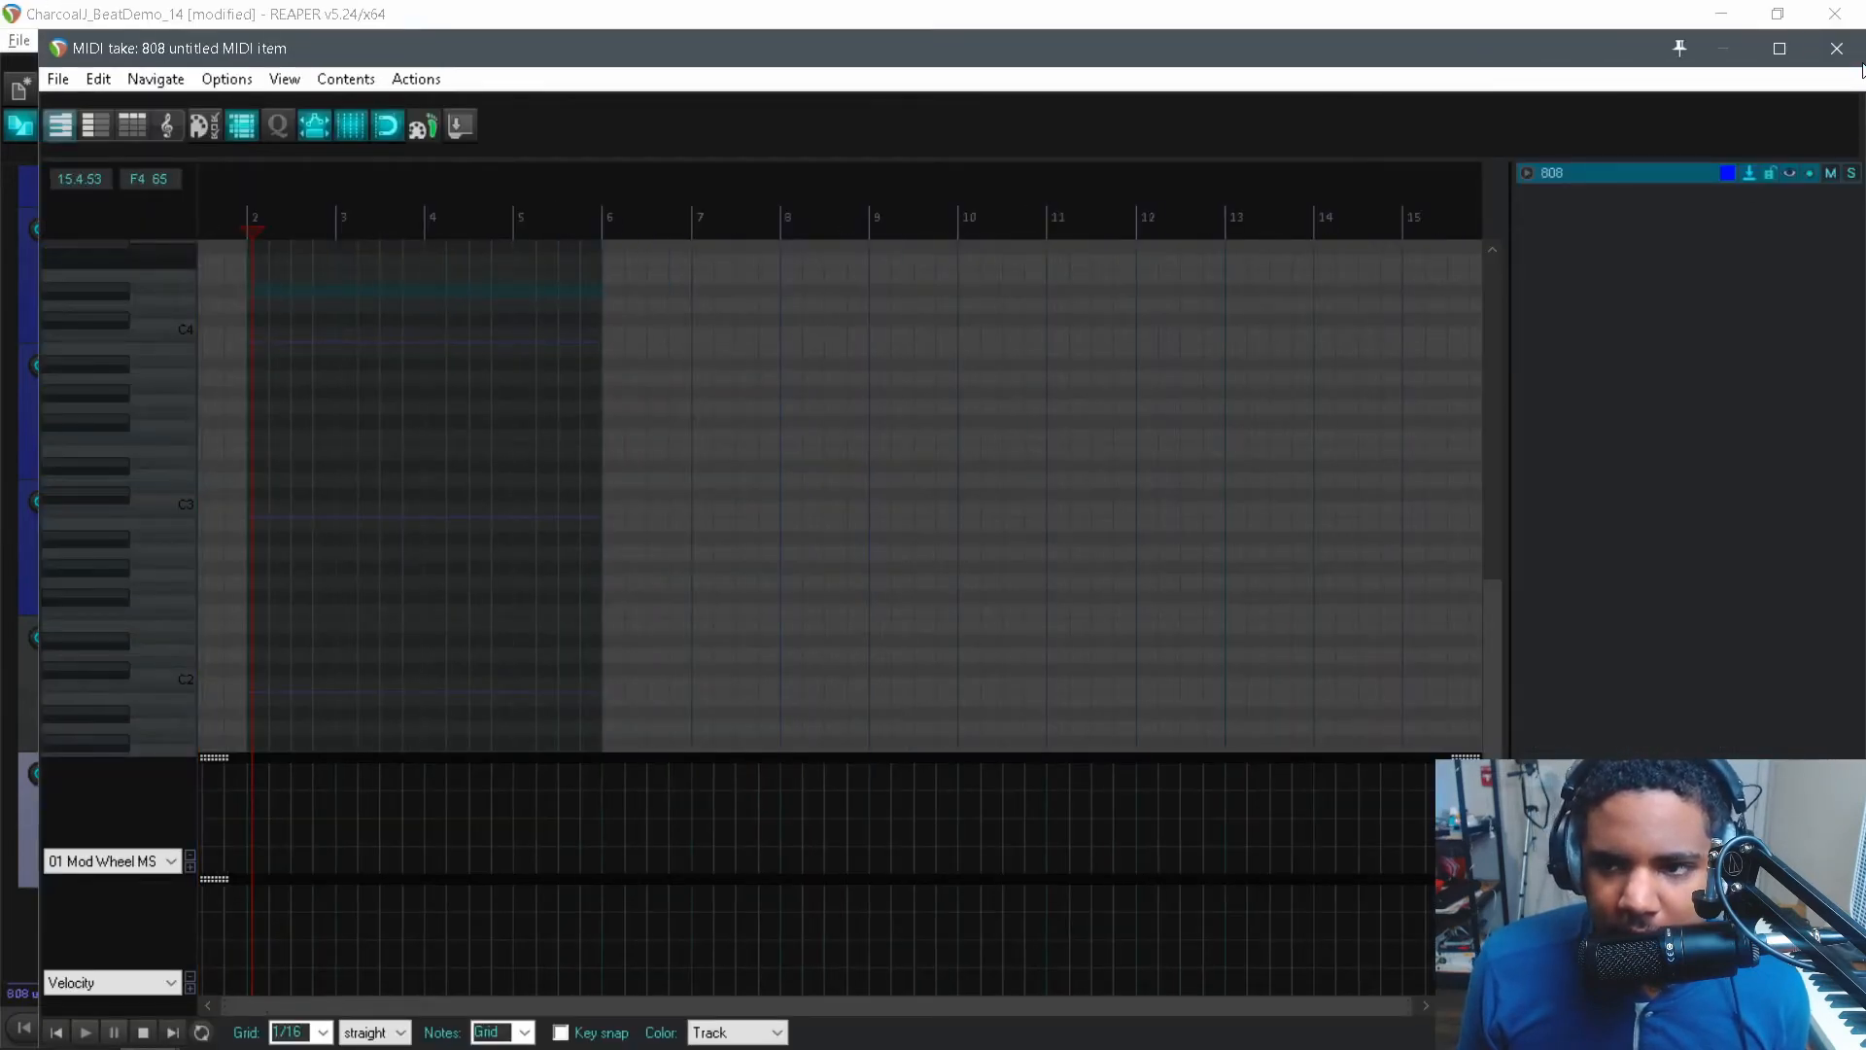
click(1837, 48)
- Play the beat from 1.4.50 to hear the 808 line with the drums, and stop playback
key(space)
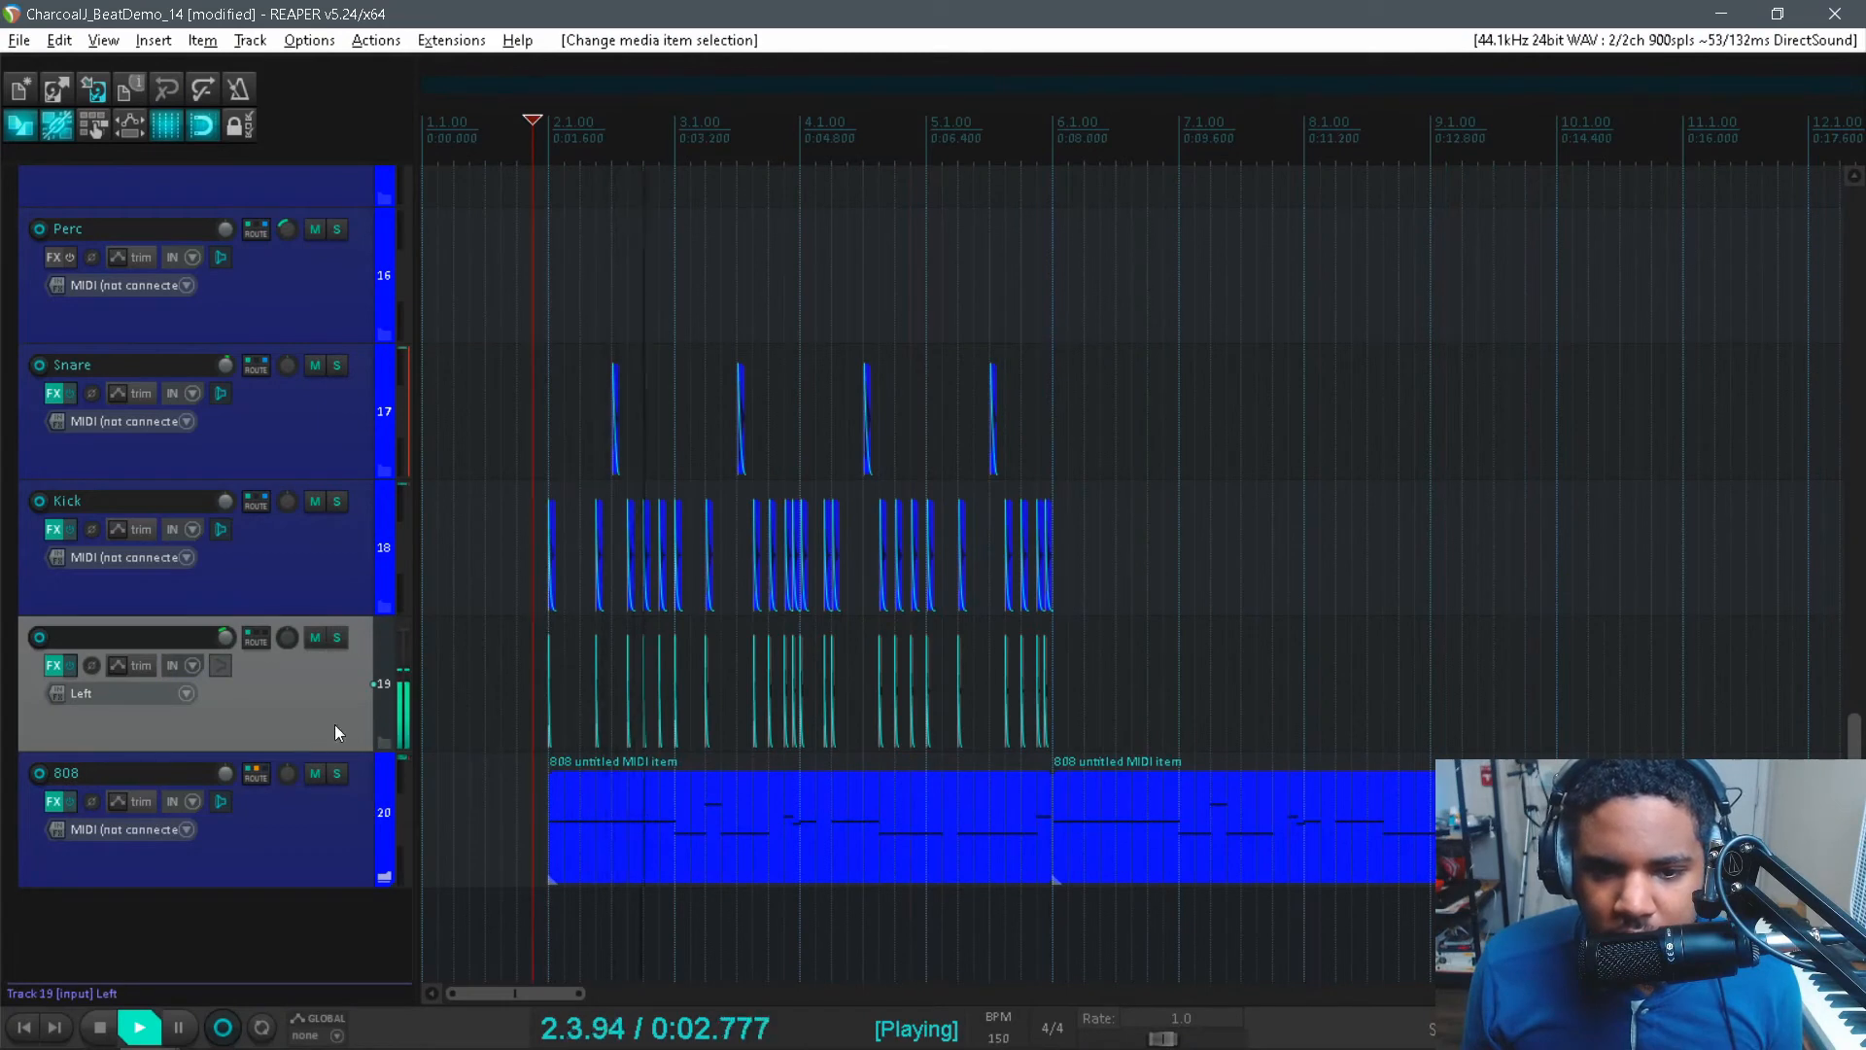
scroll(557, 667, up, 1)
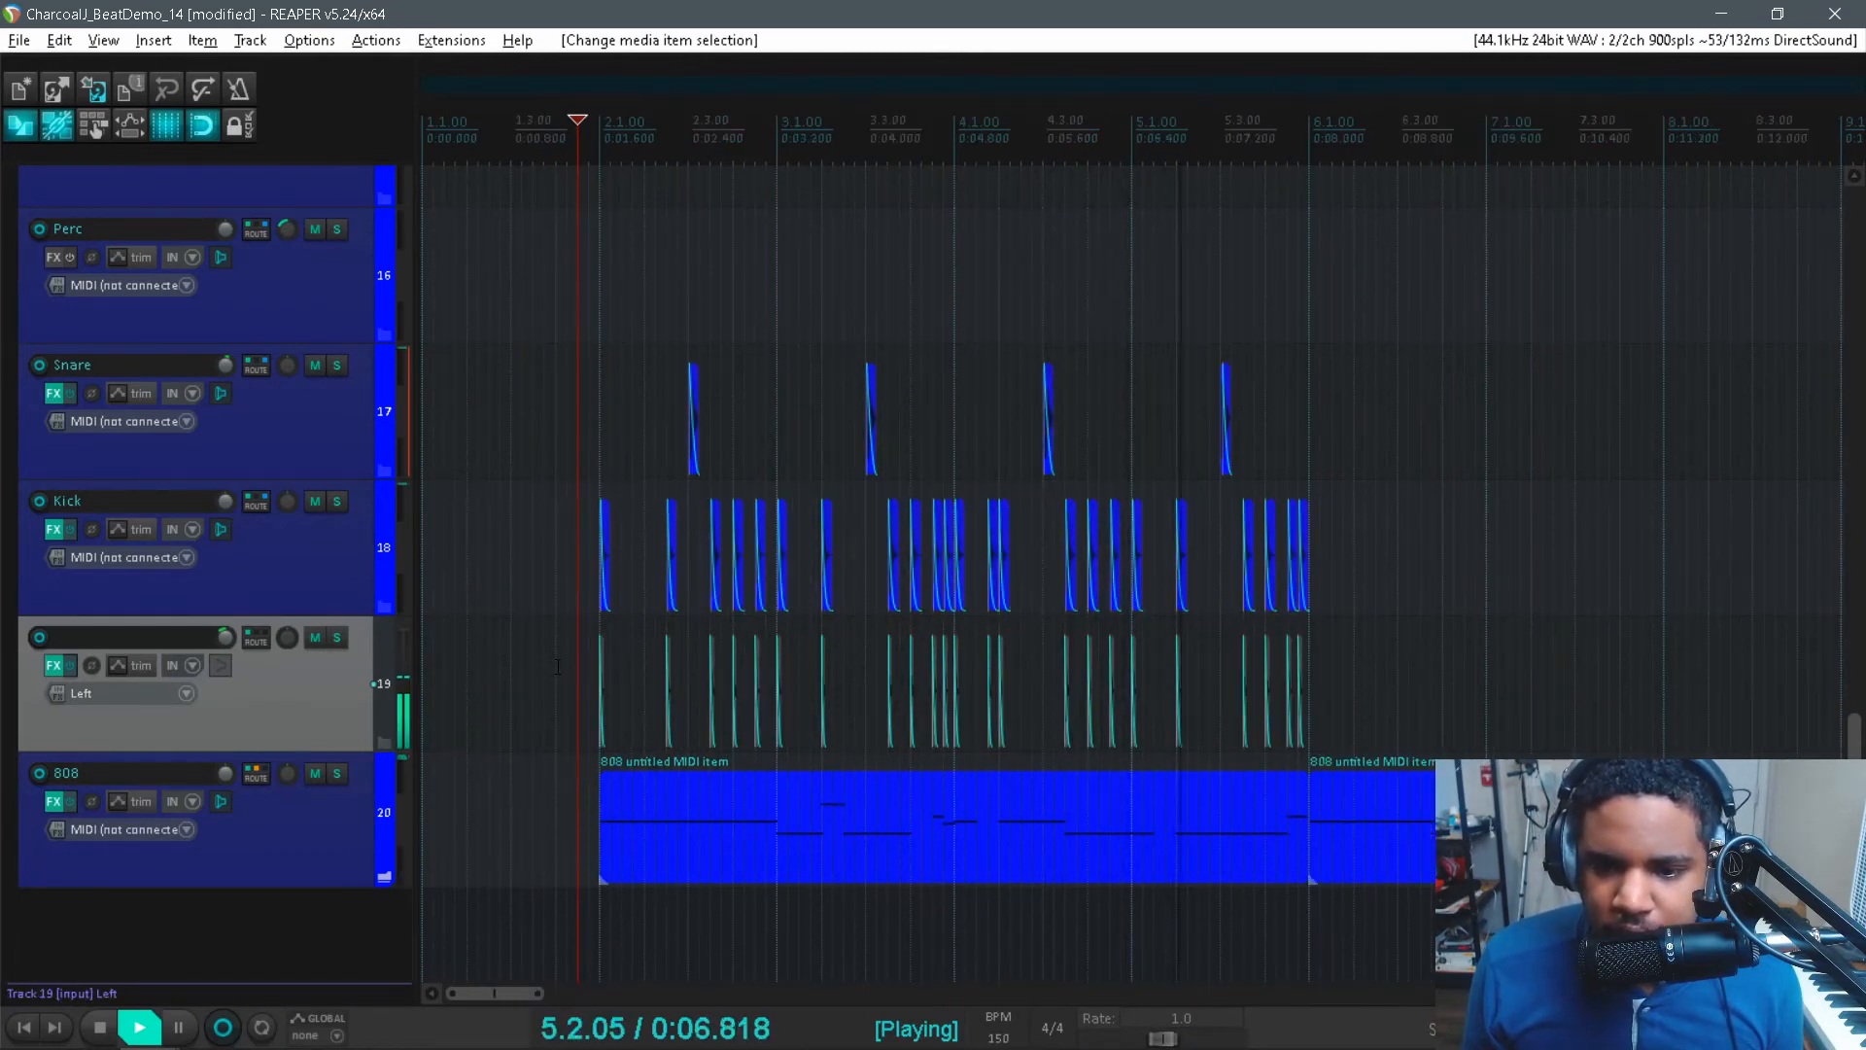
key(space)
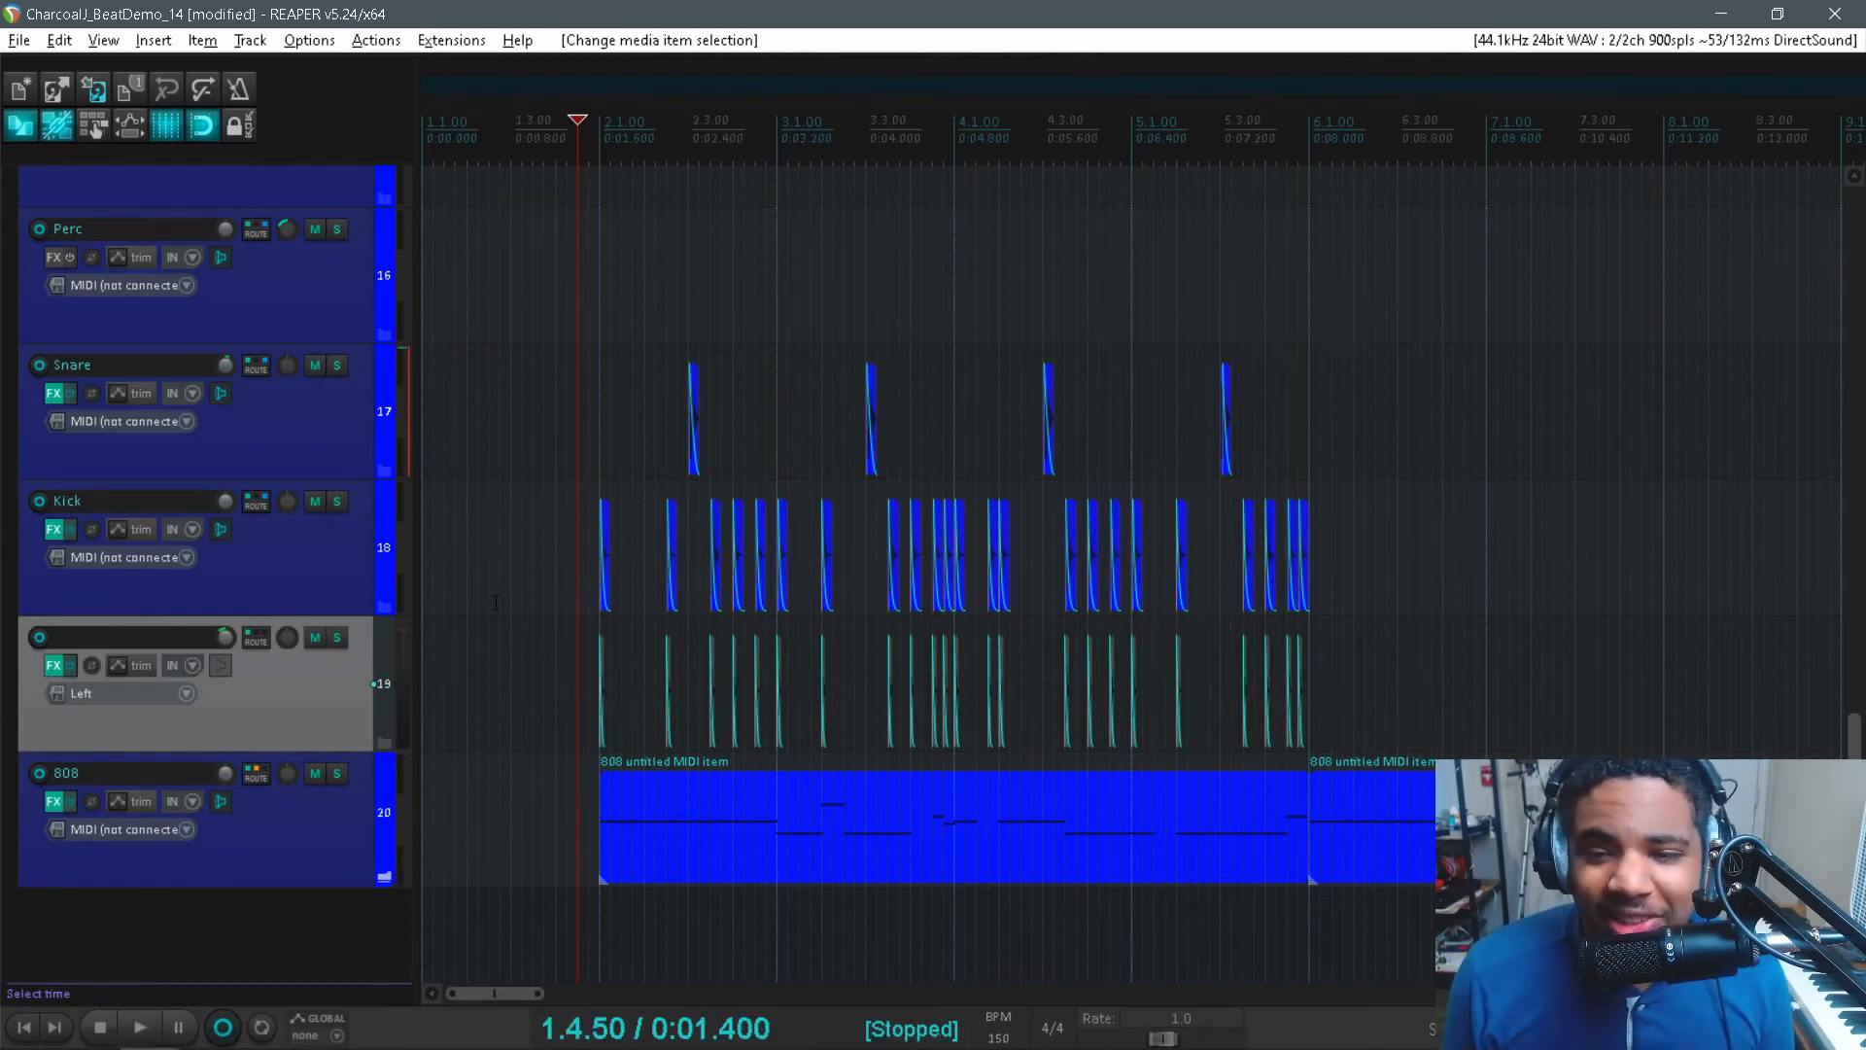
- Delete the repeated 808 item starting at 6.1.00 and create a region spanning 2.1.00 to 6.1.00
click(1719, 826)
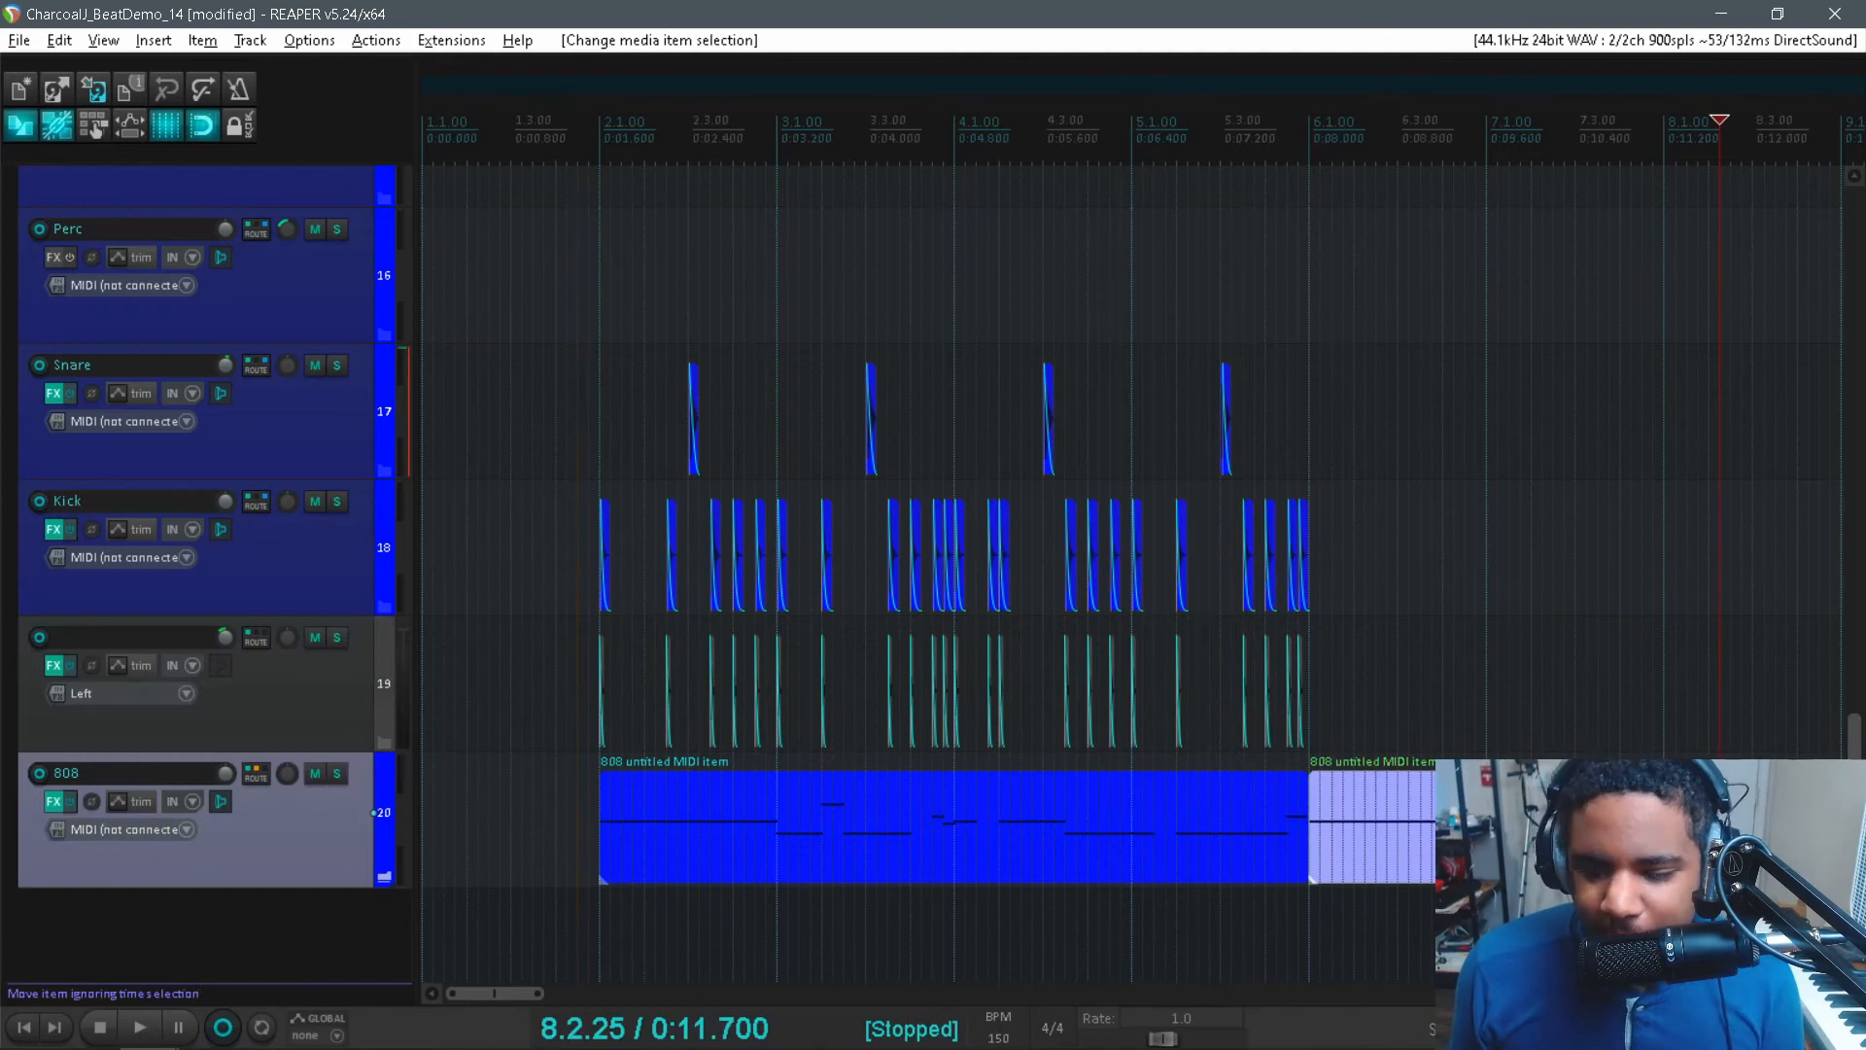
key(Delete)
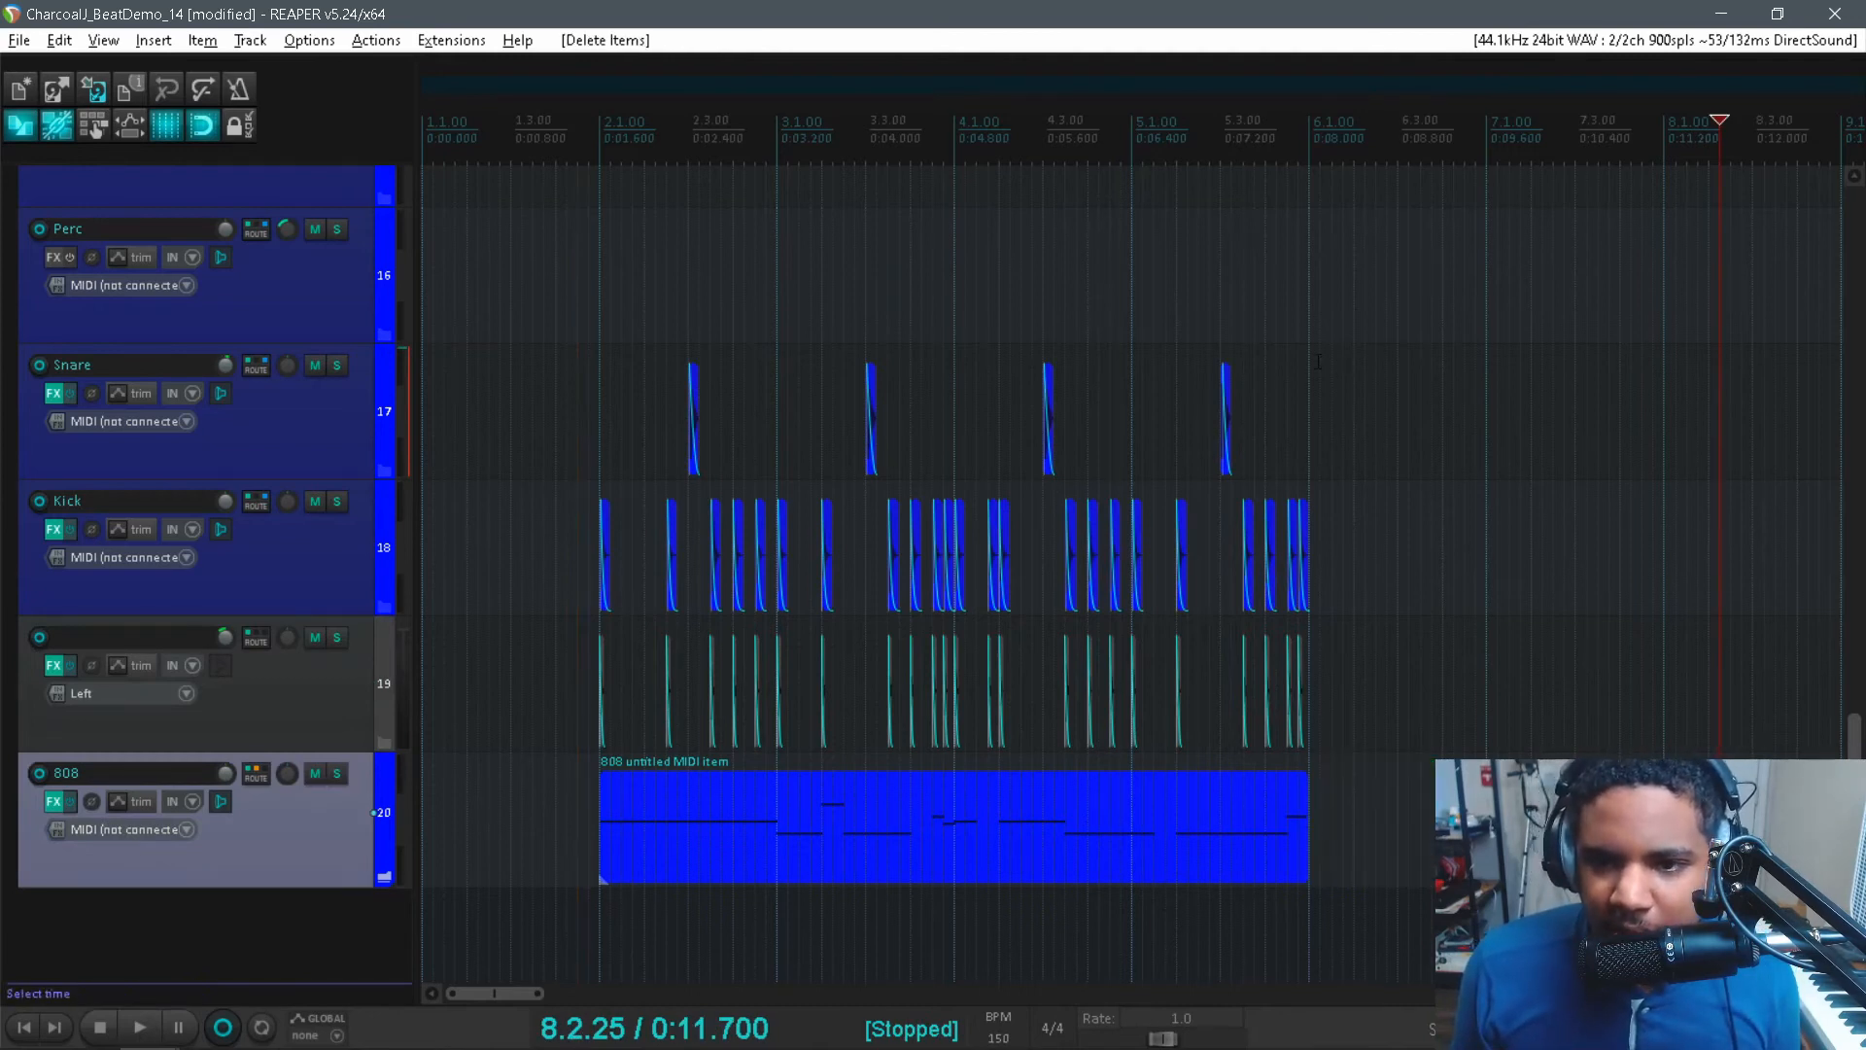
drag(1309, 359, 603, 362)
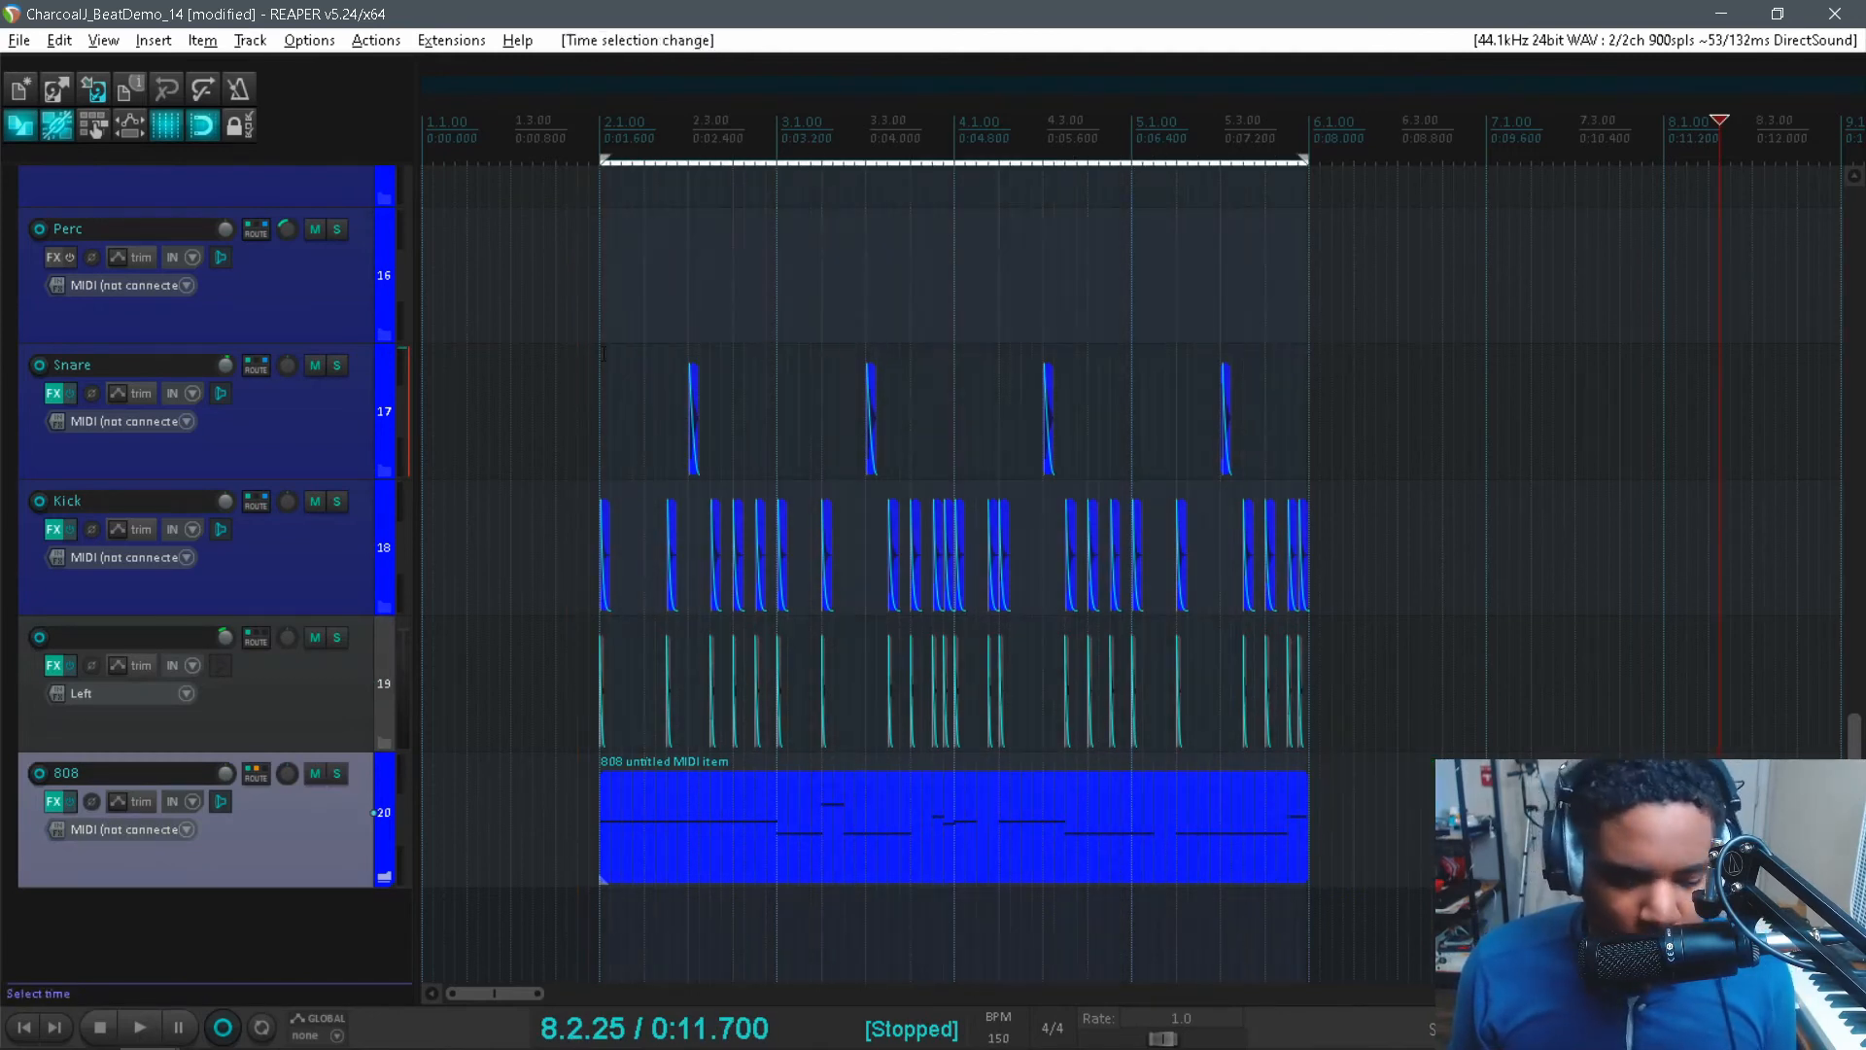
key(shift+r)
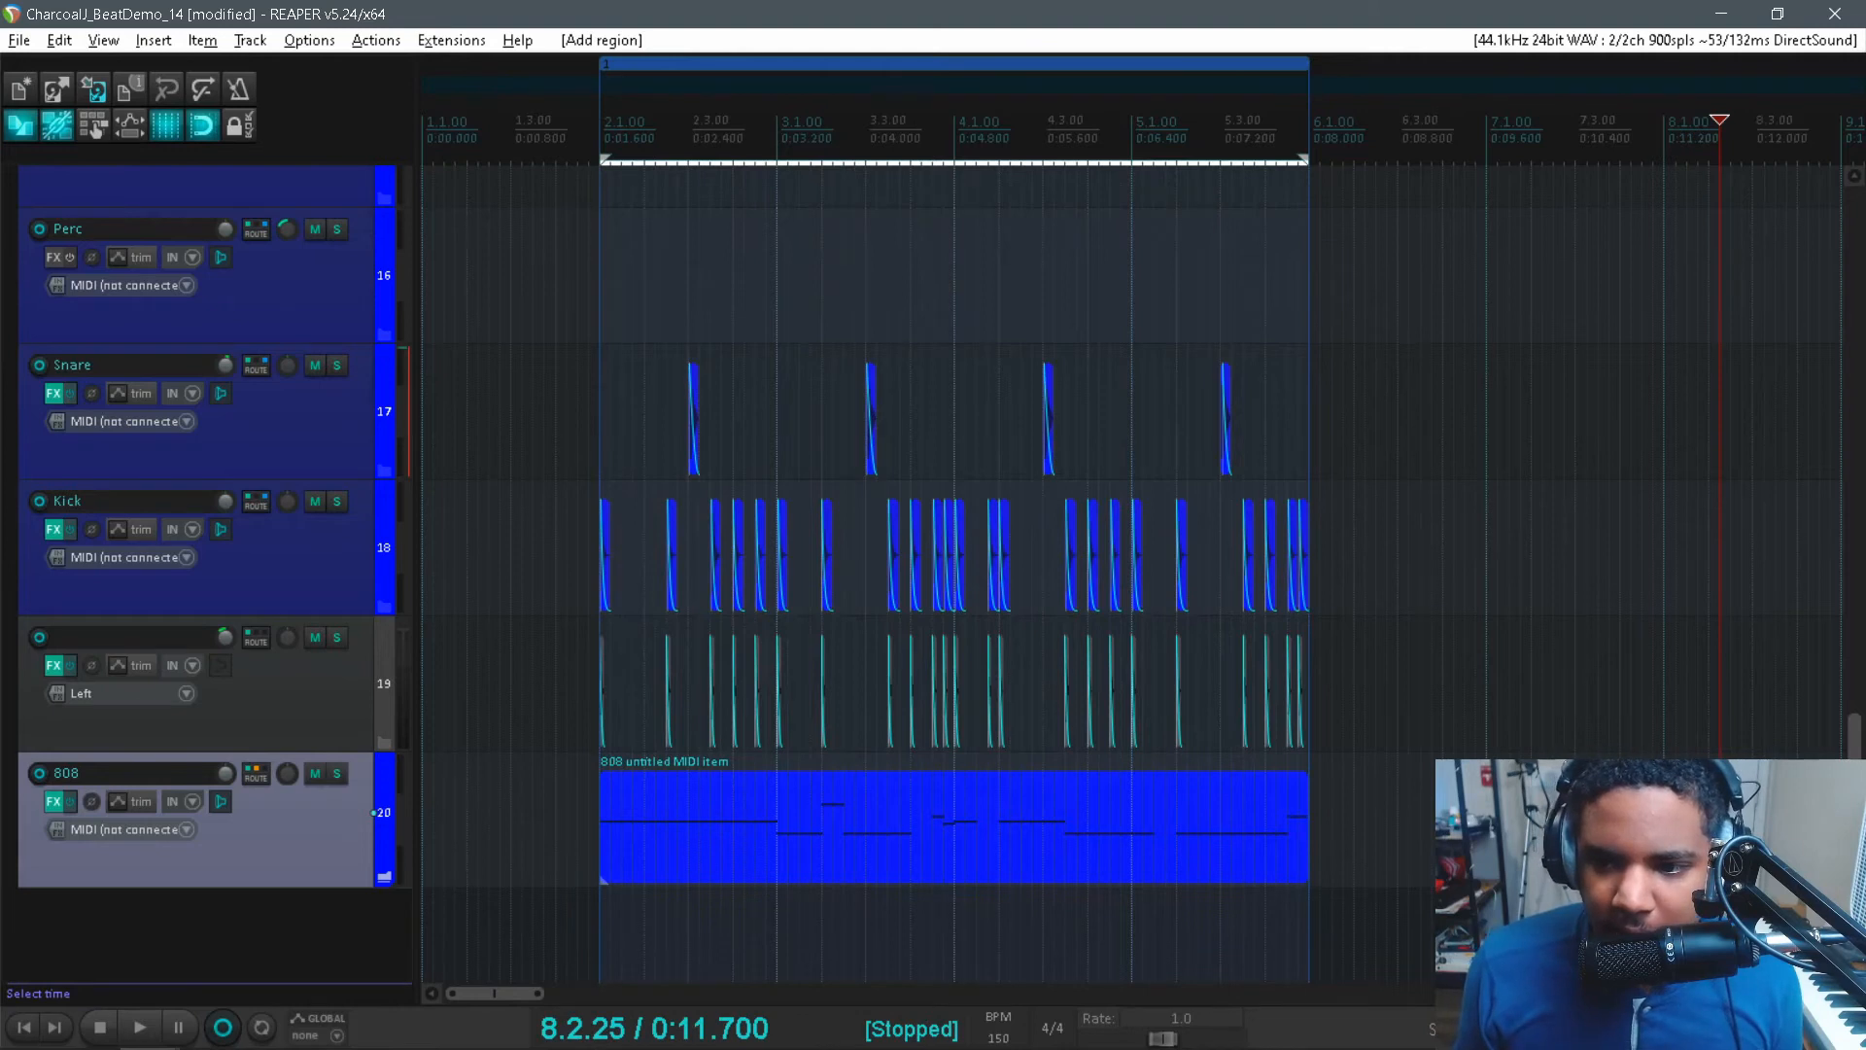
- Open Serum on the first track inside the Serum folder and load untitled.wav from the REAPER Media folder as oscillator A's wavetable
scroll(1816, 693, up, 5)
scroll(1816, 685, up, 8)
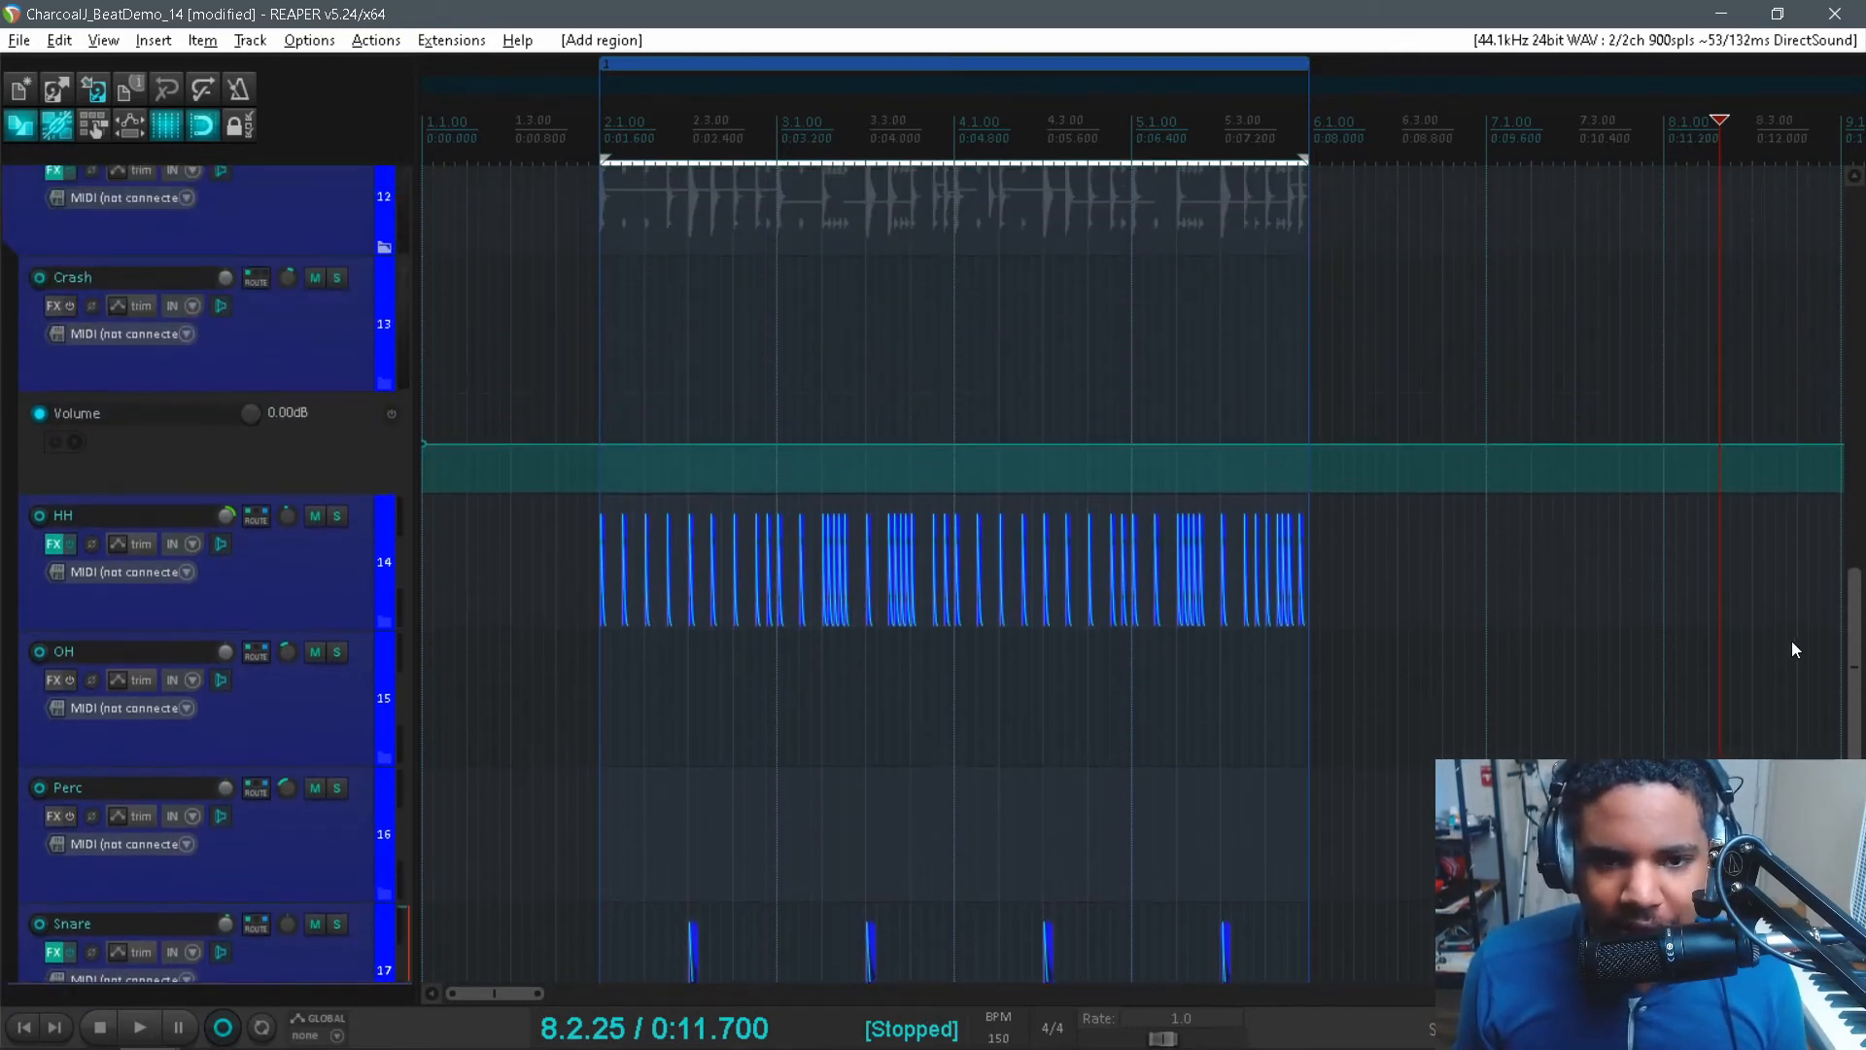
scroll(1755, 475, up, 2)
scroll(1744, 456, up, 1)
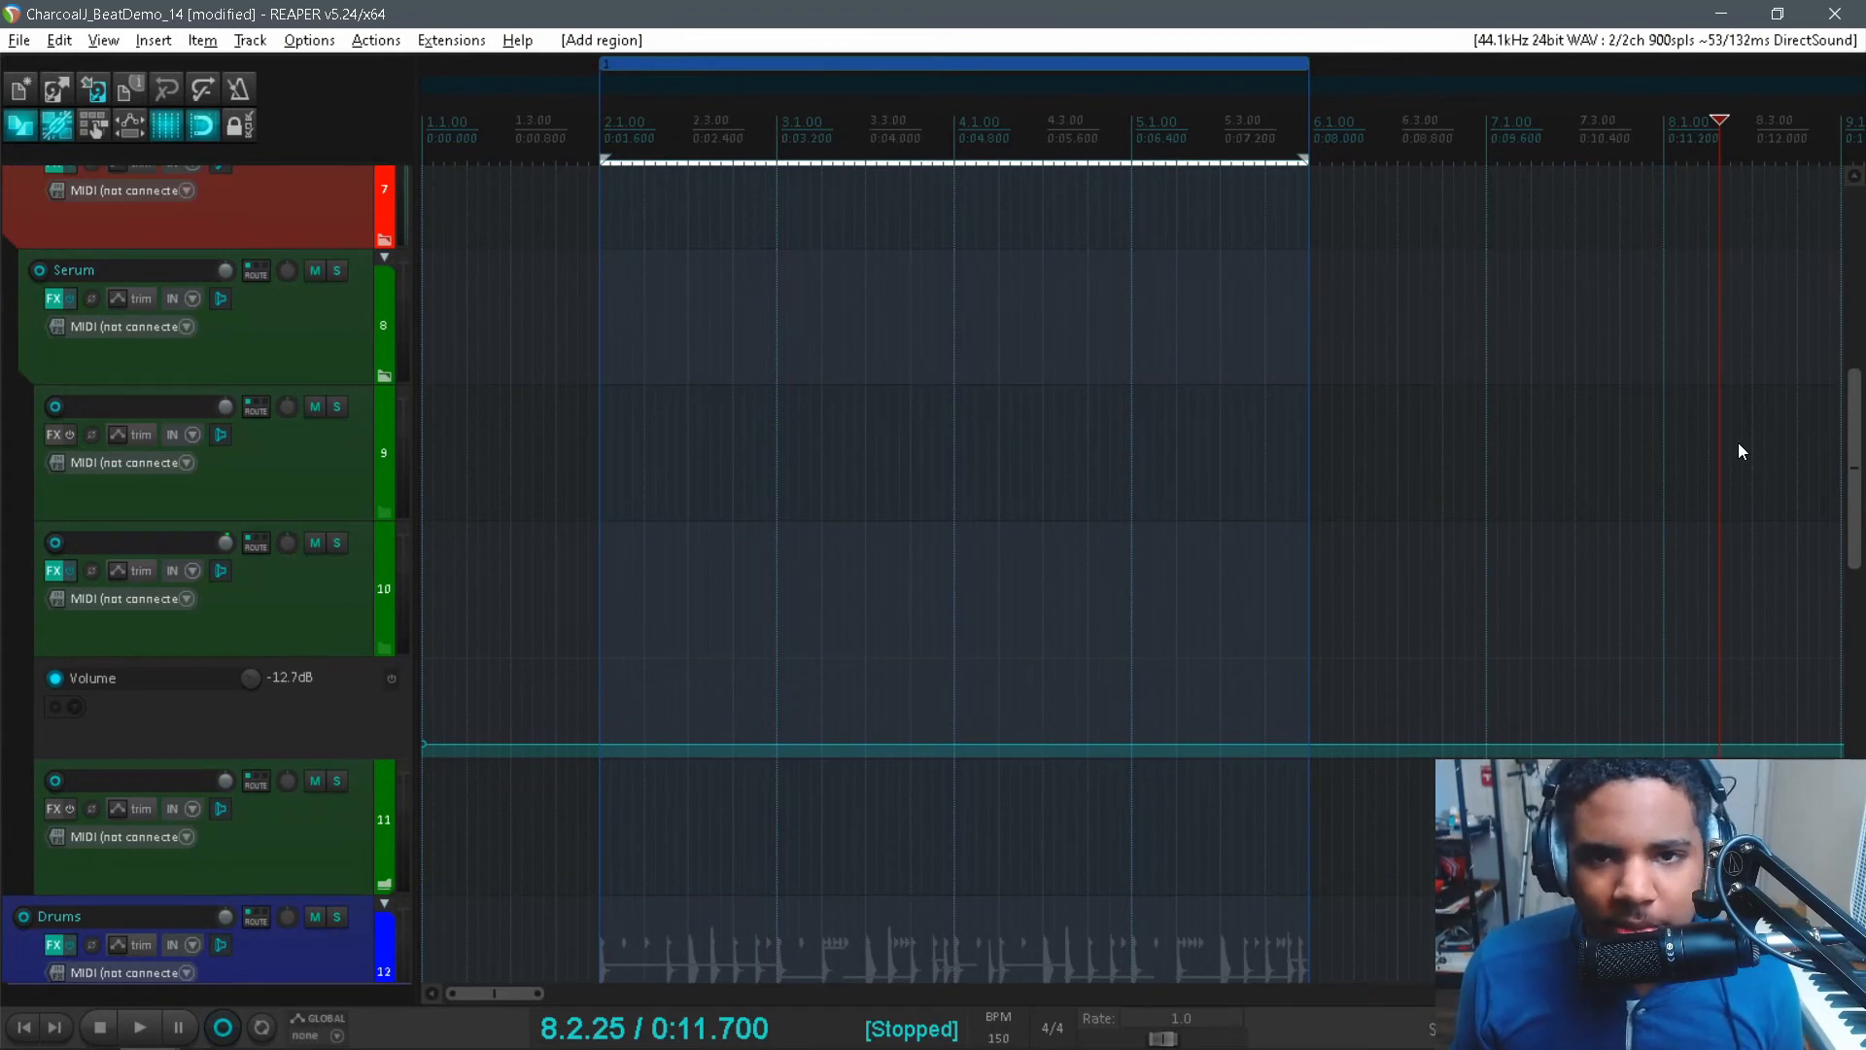
scroll(1726, 408, up, 6)
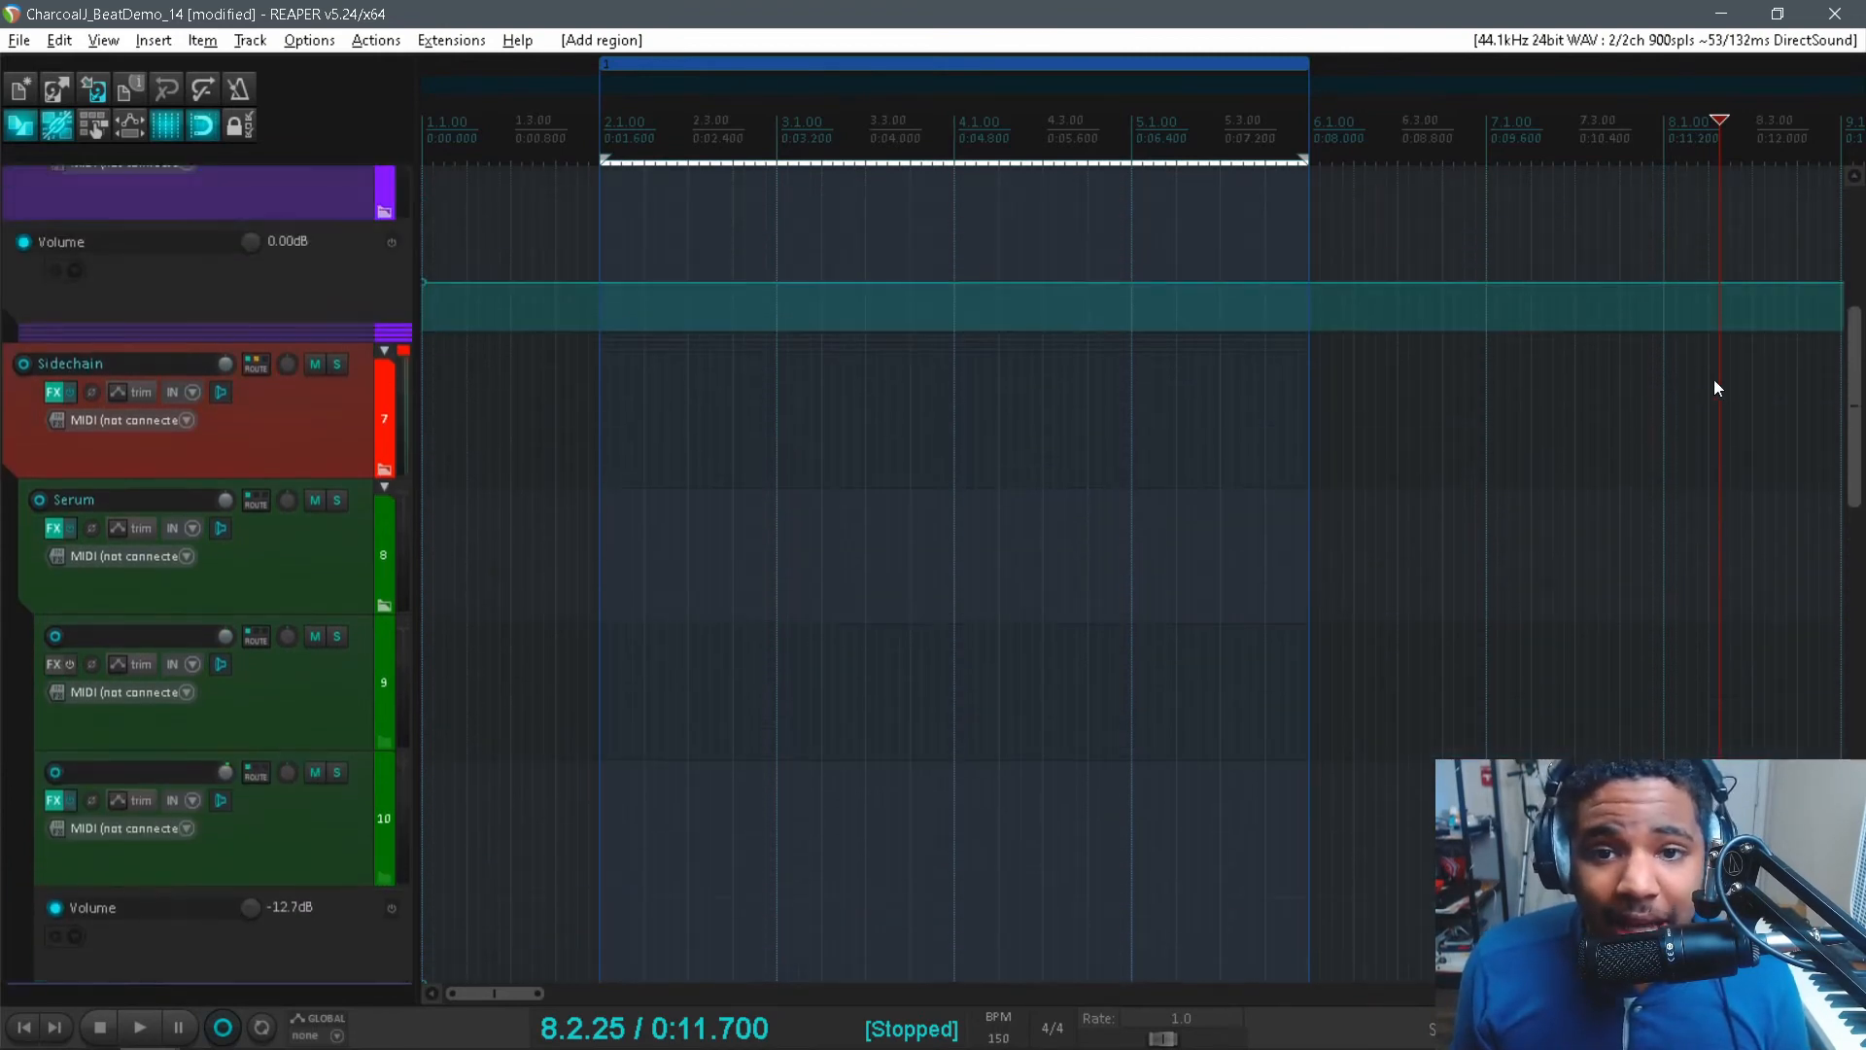
scroll(1701, 325, up, 1)
scroll(1707, 367, down, 3)
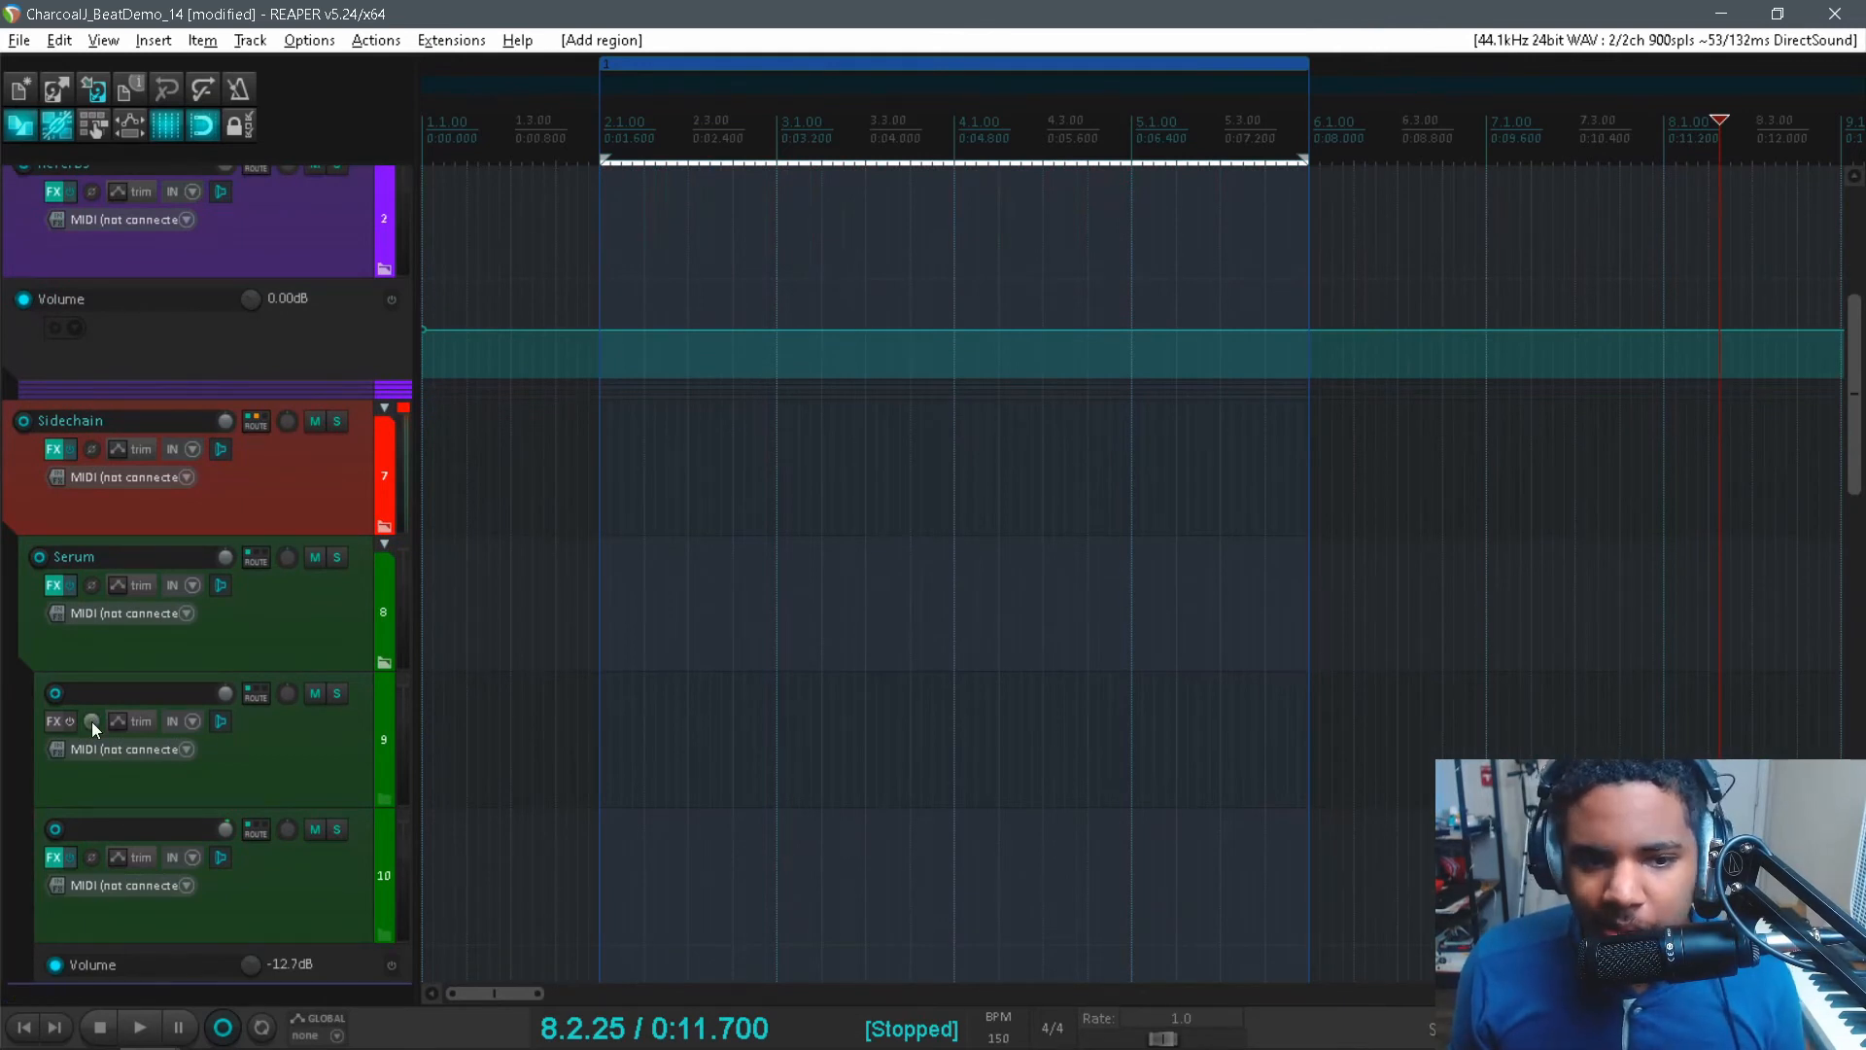
click(54, 722)
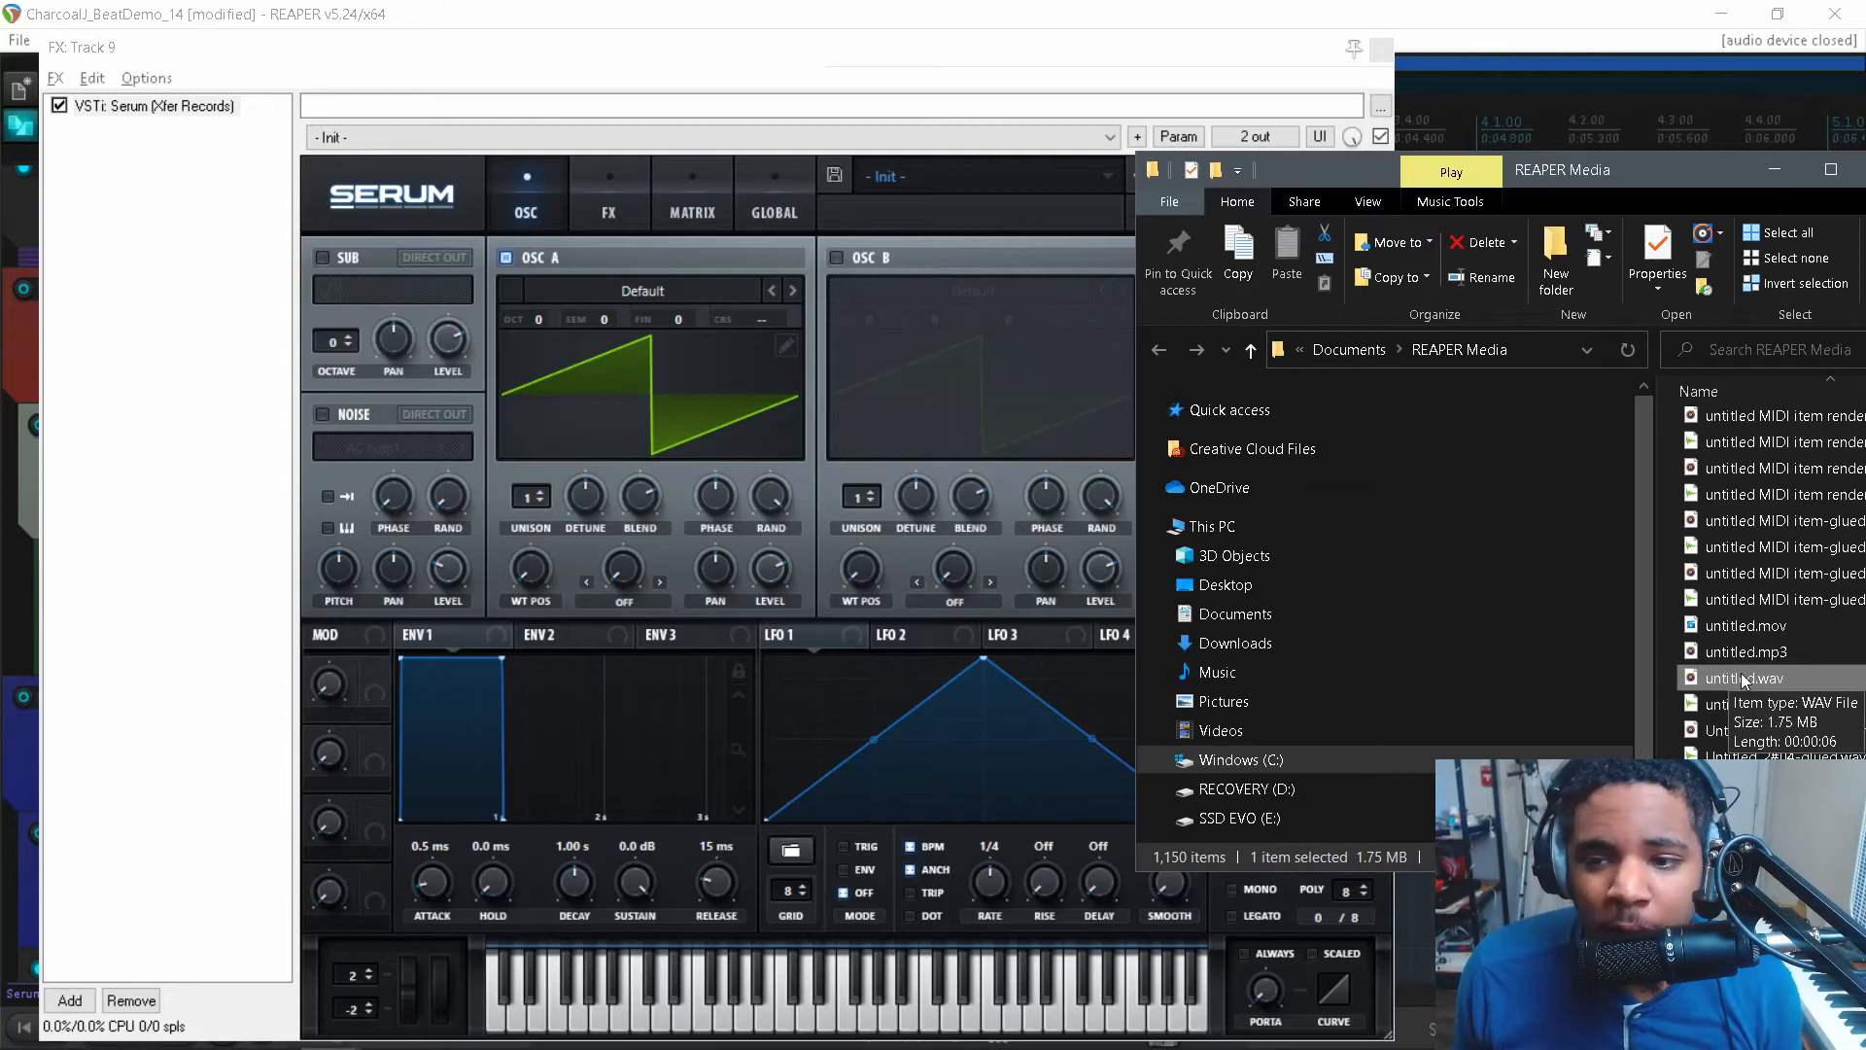
drag(1741, 673, 669, 414)
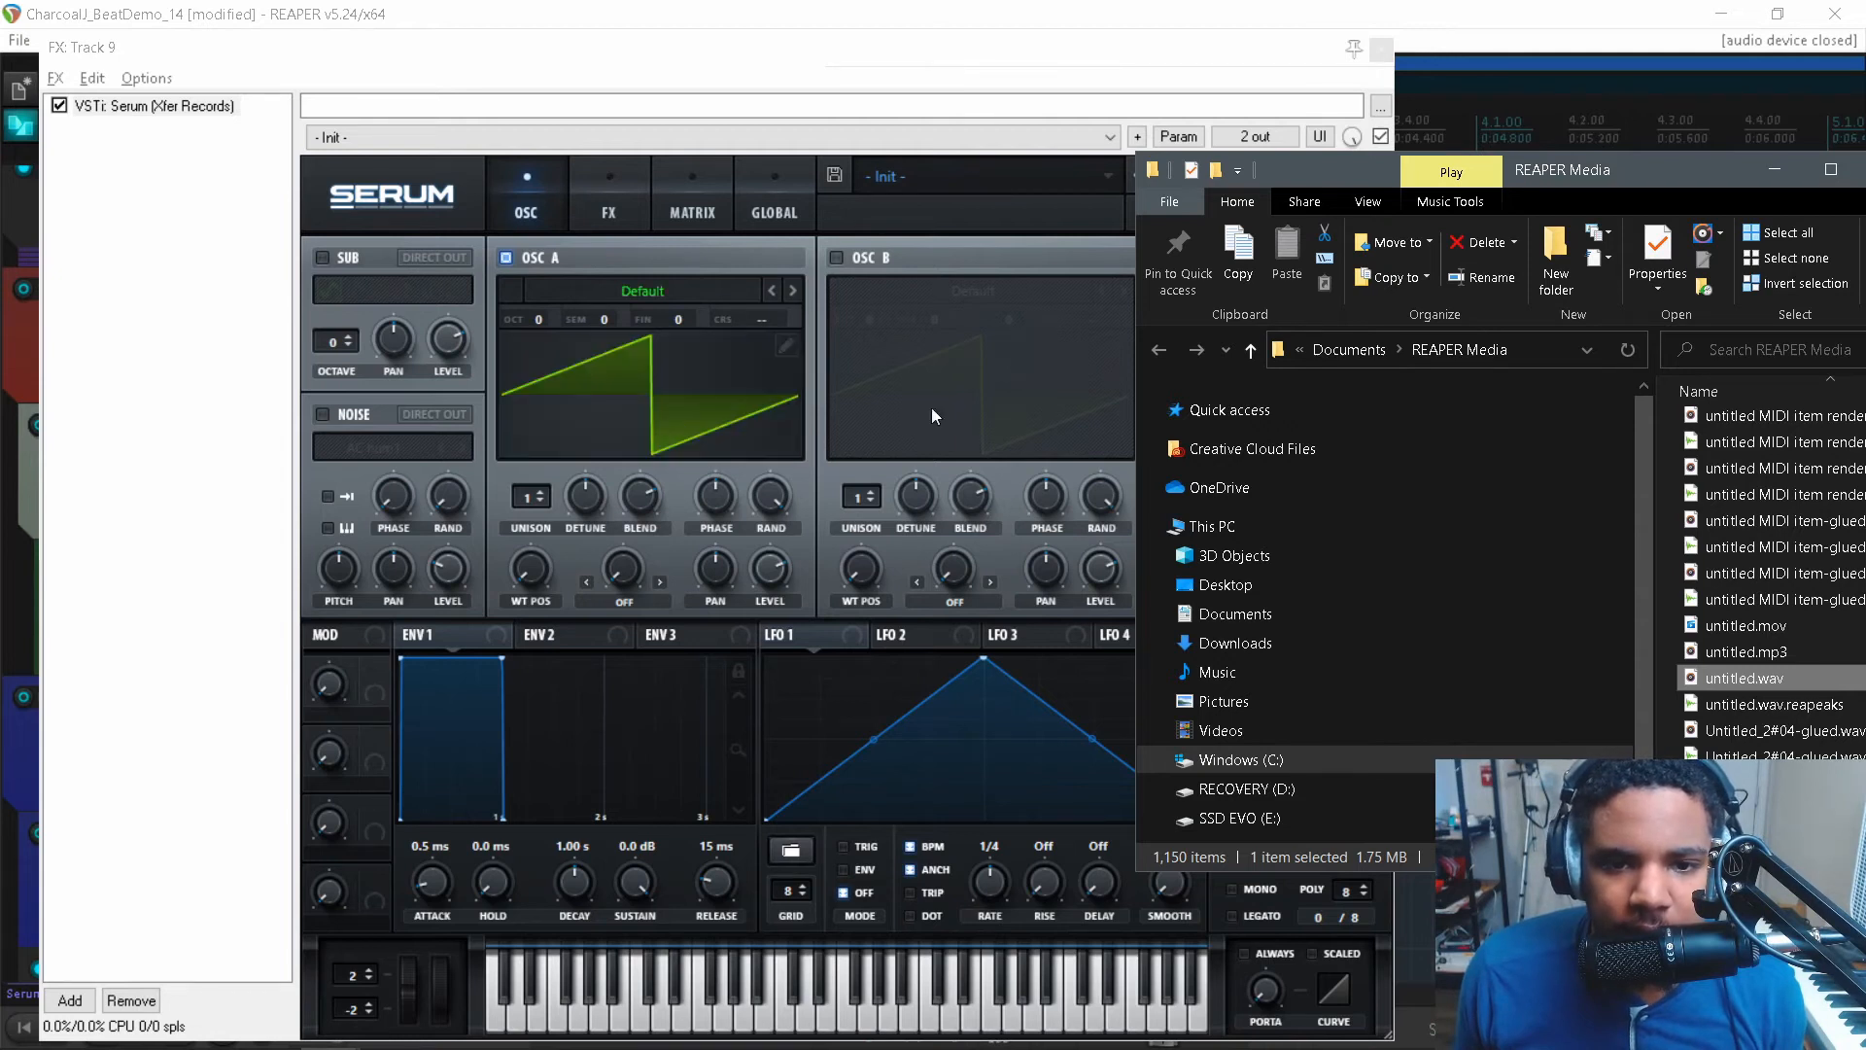
click(1774, 171)
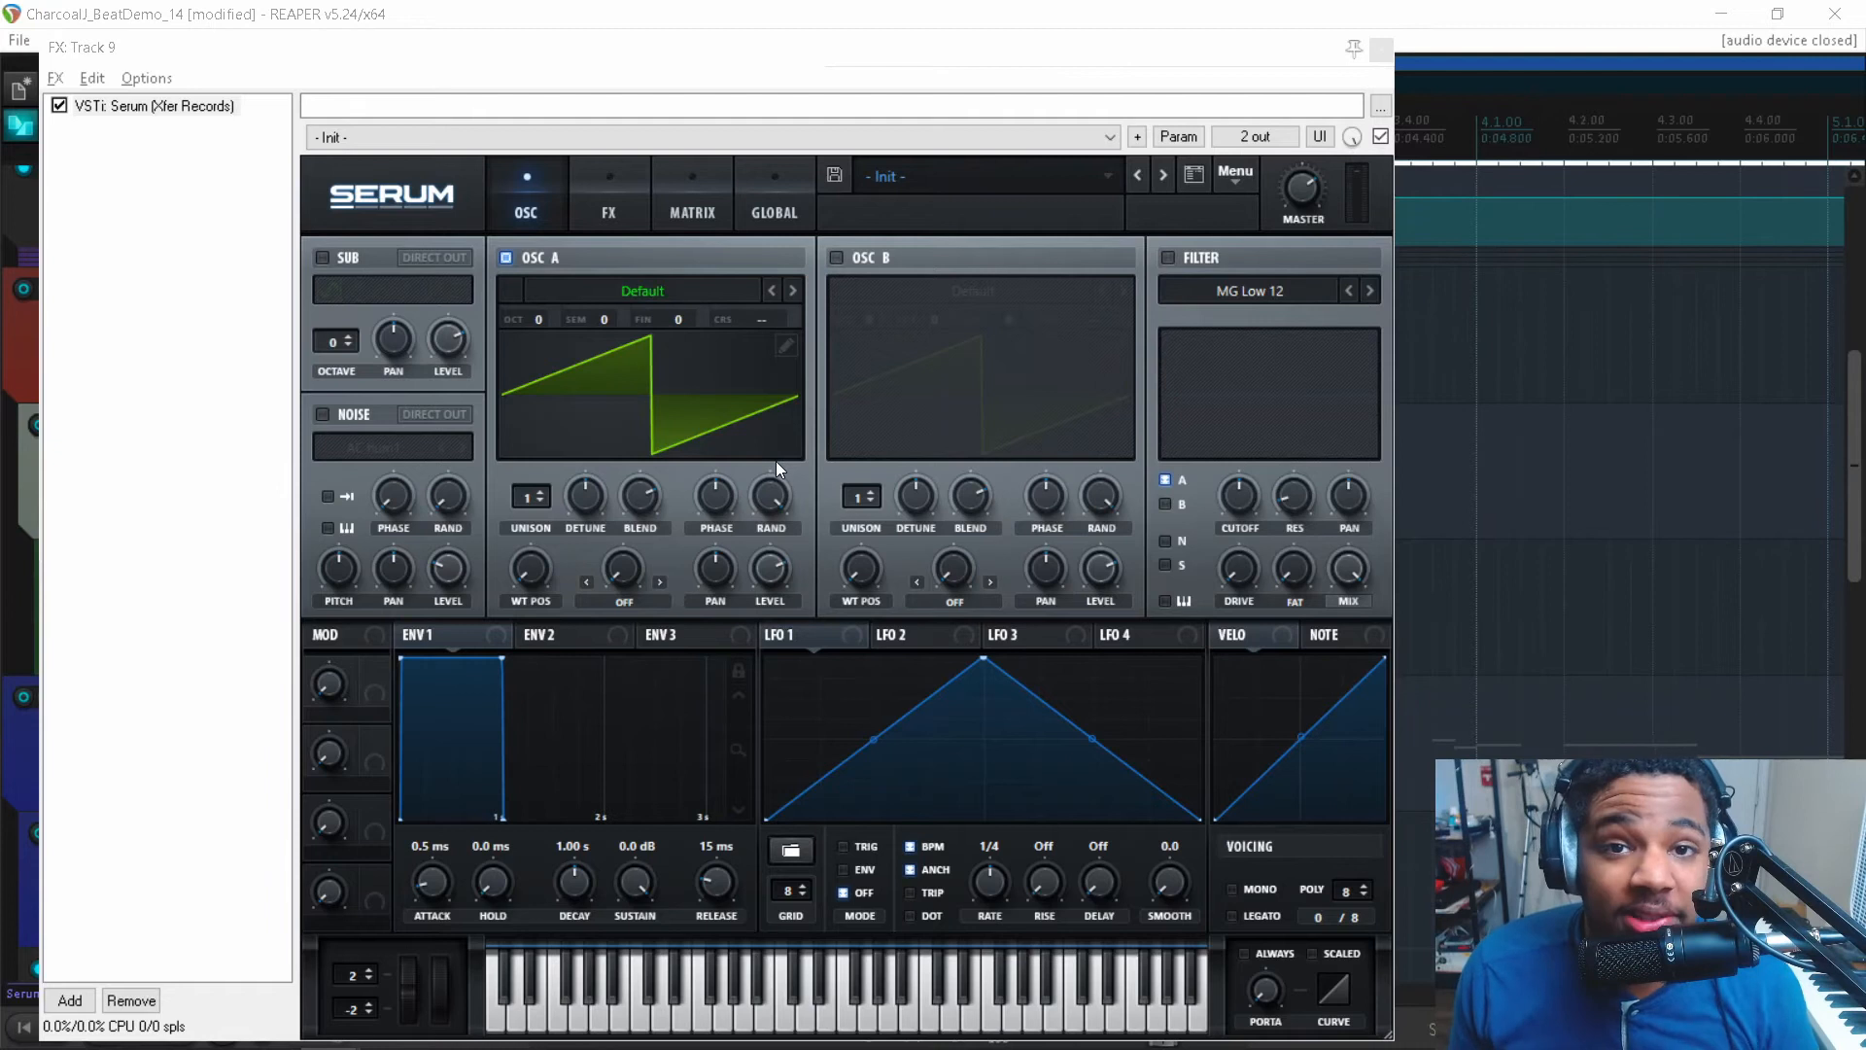
key(alt+Tab)
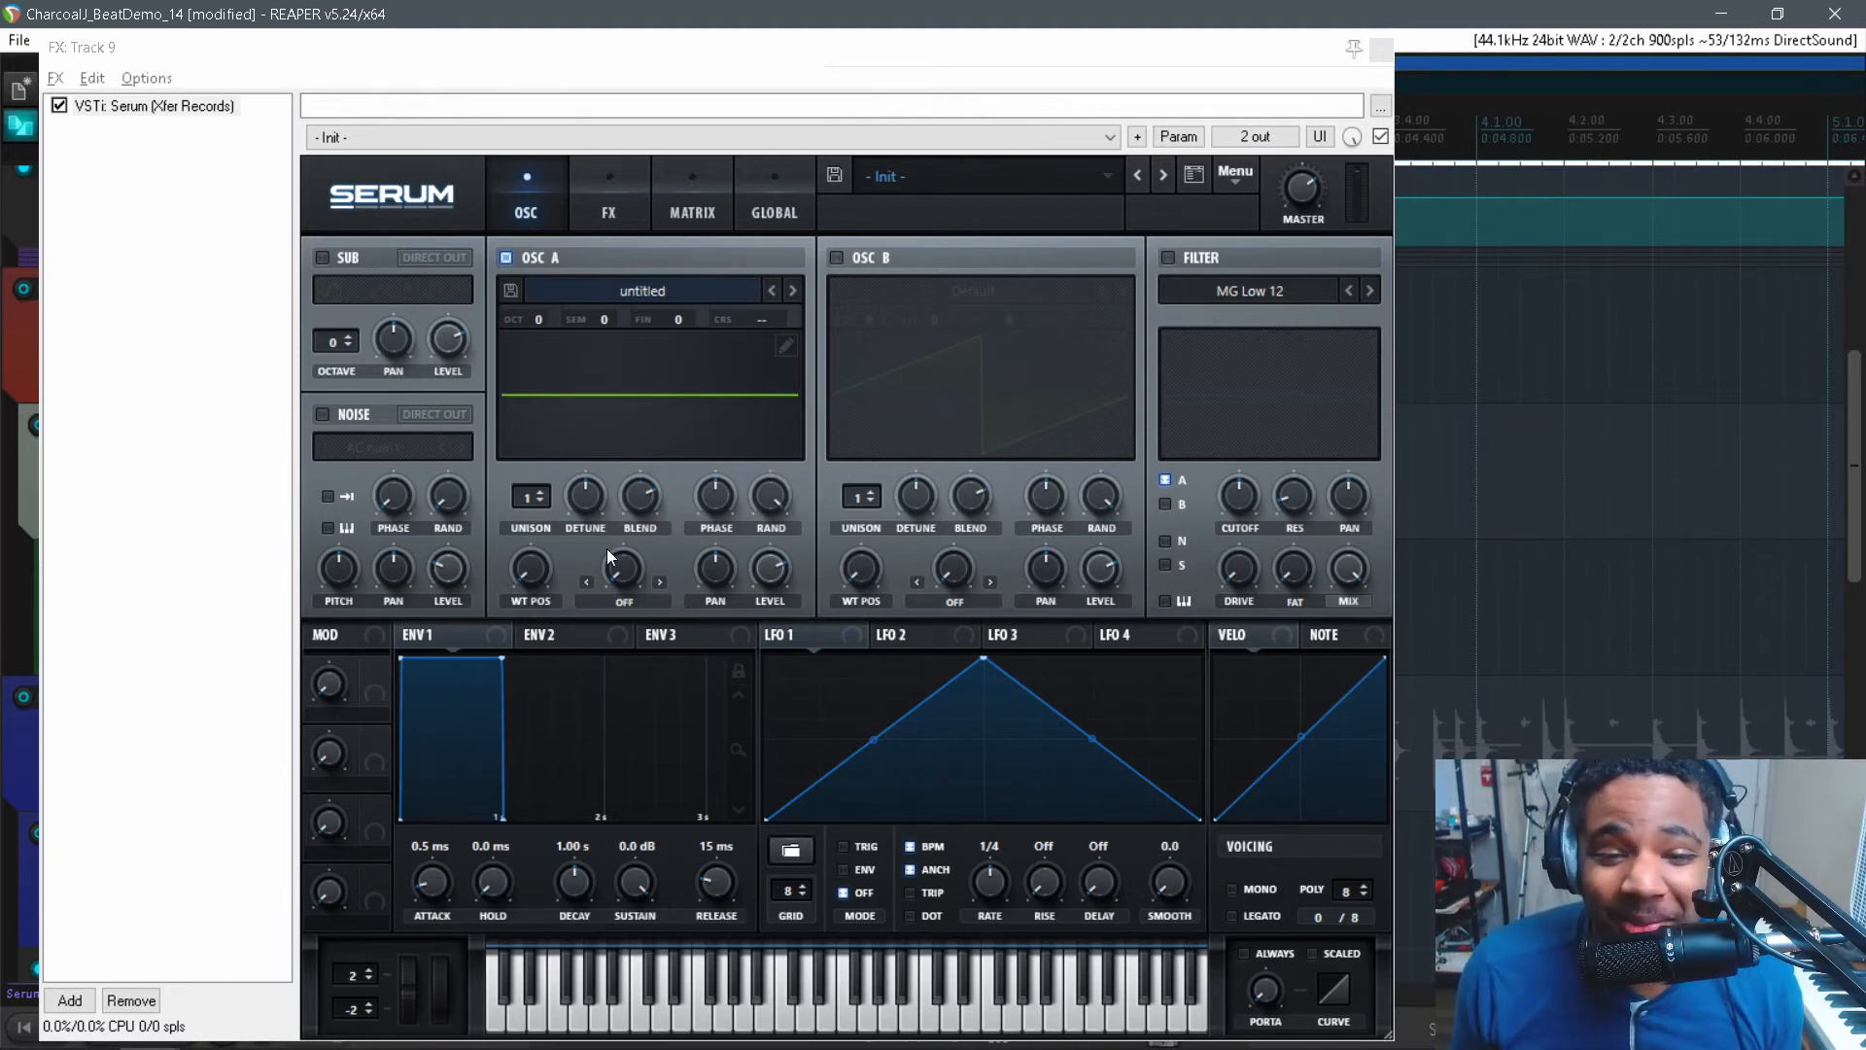
- Show oscillator A's wavetable in 3D, set its position to frame 171, and lower envelope 1's sustain to -oo dB
click(620, 417)
drag(528, 572, 525, 527)
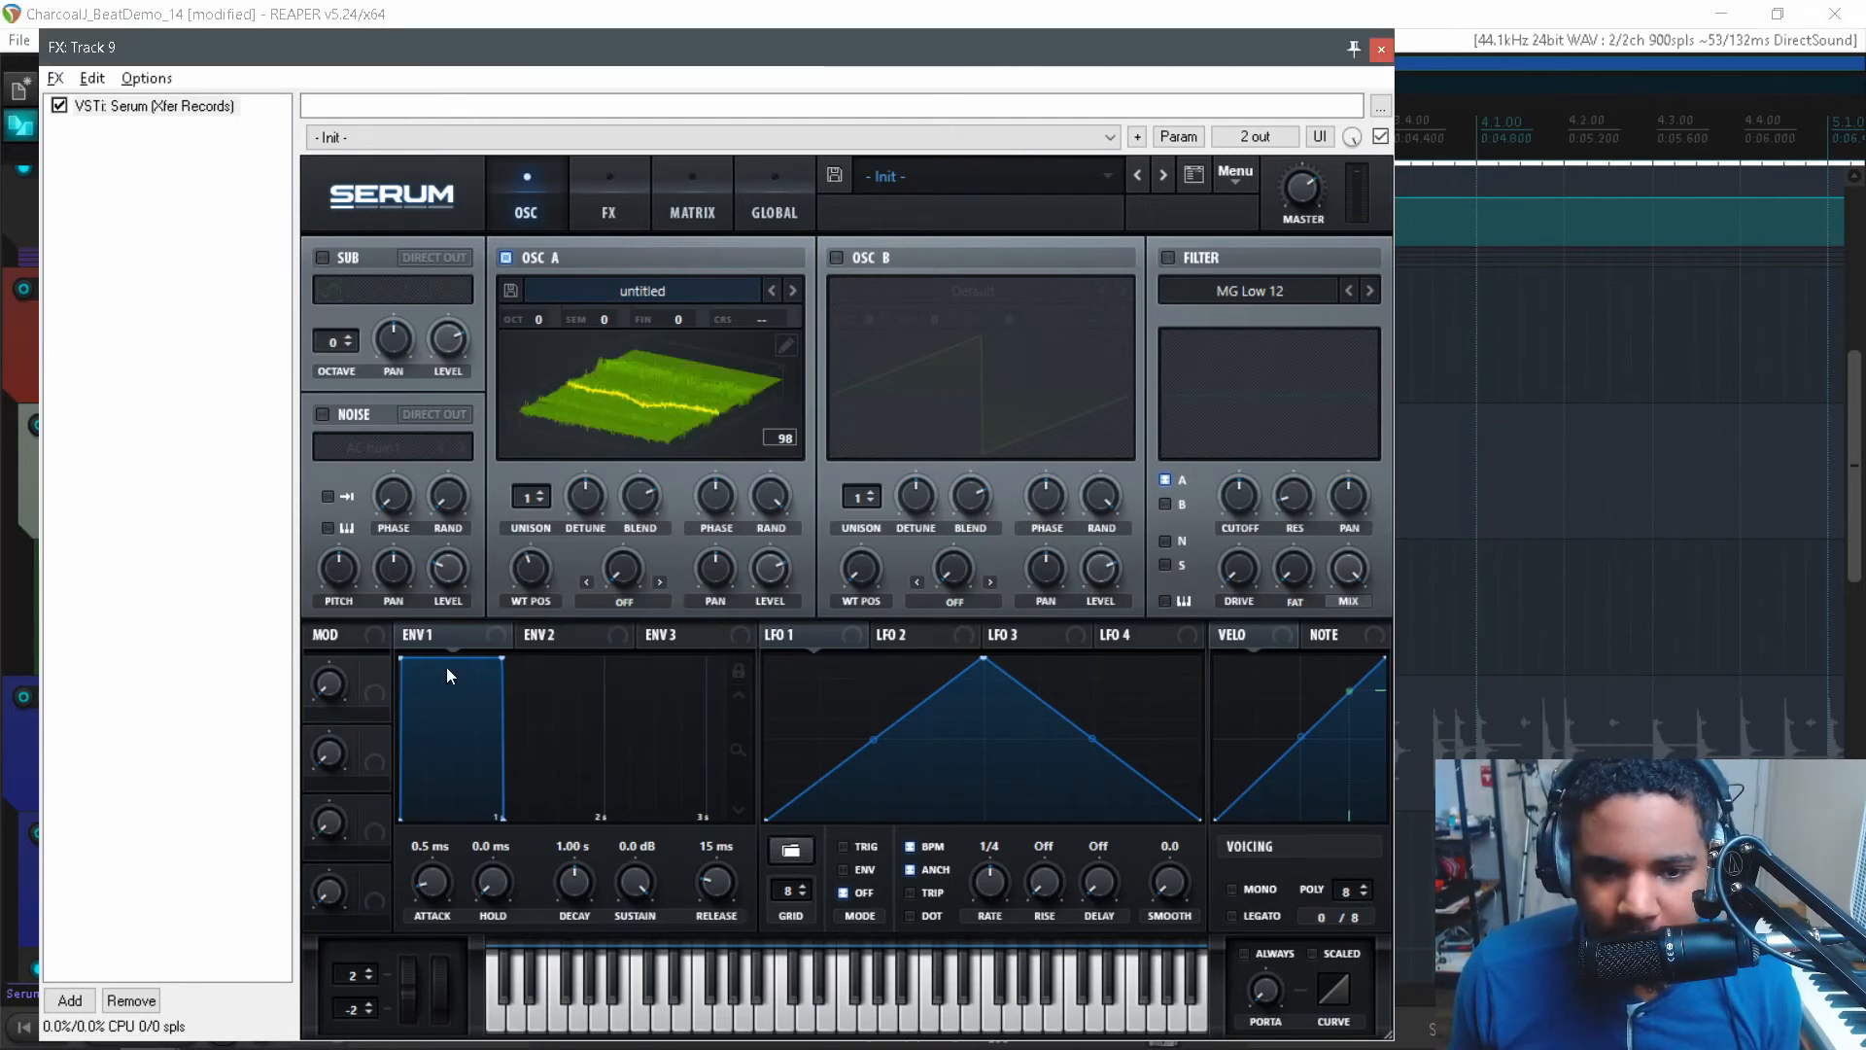
drag(536, 562, 536, 545)
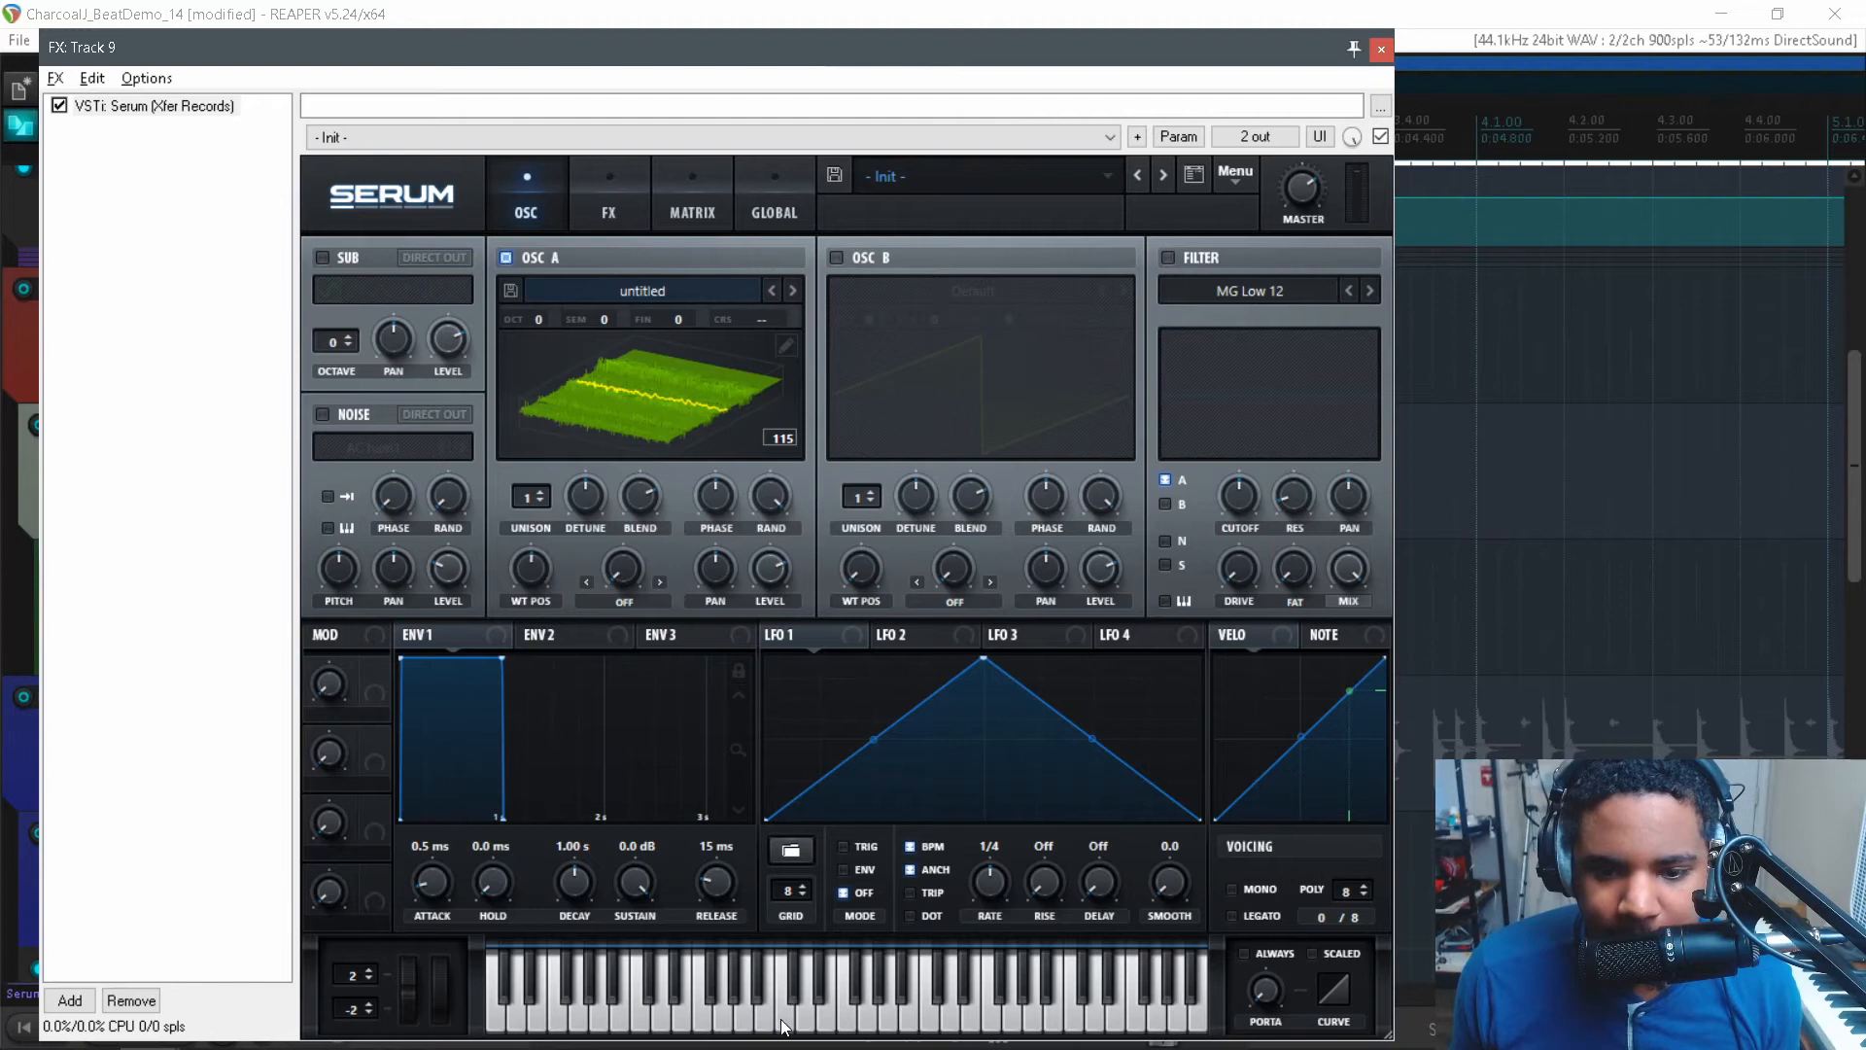
drag(527, 576, 547, 521)
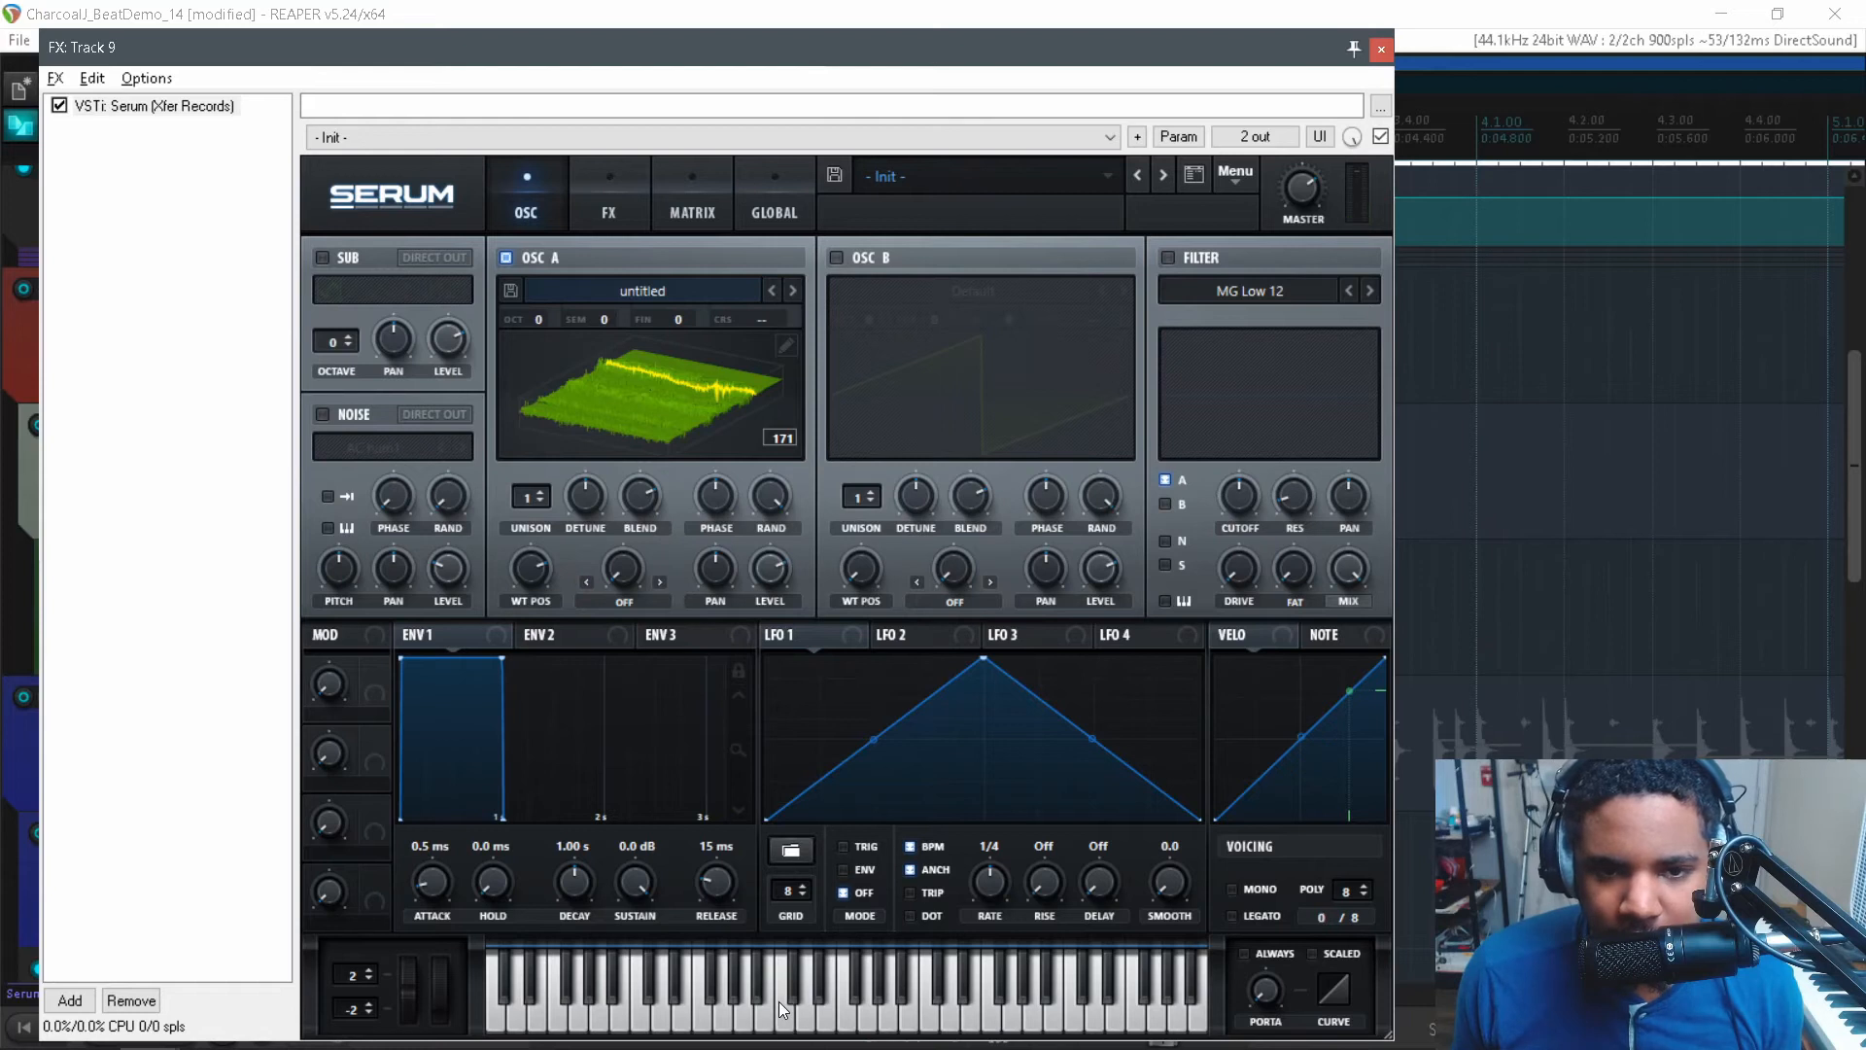
drag(500, 662, 512, 868)
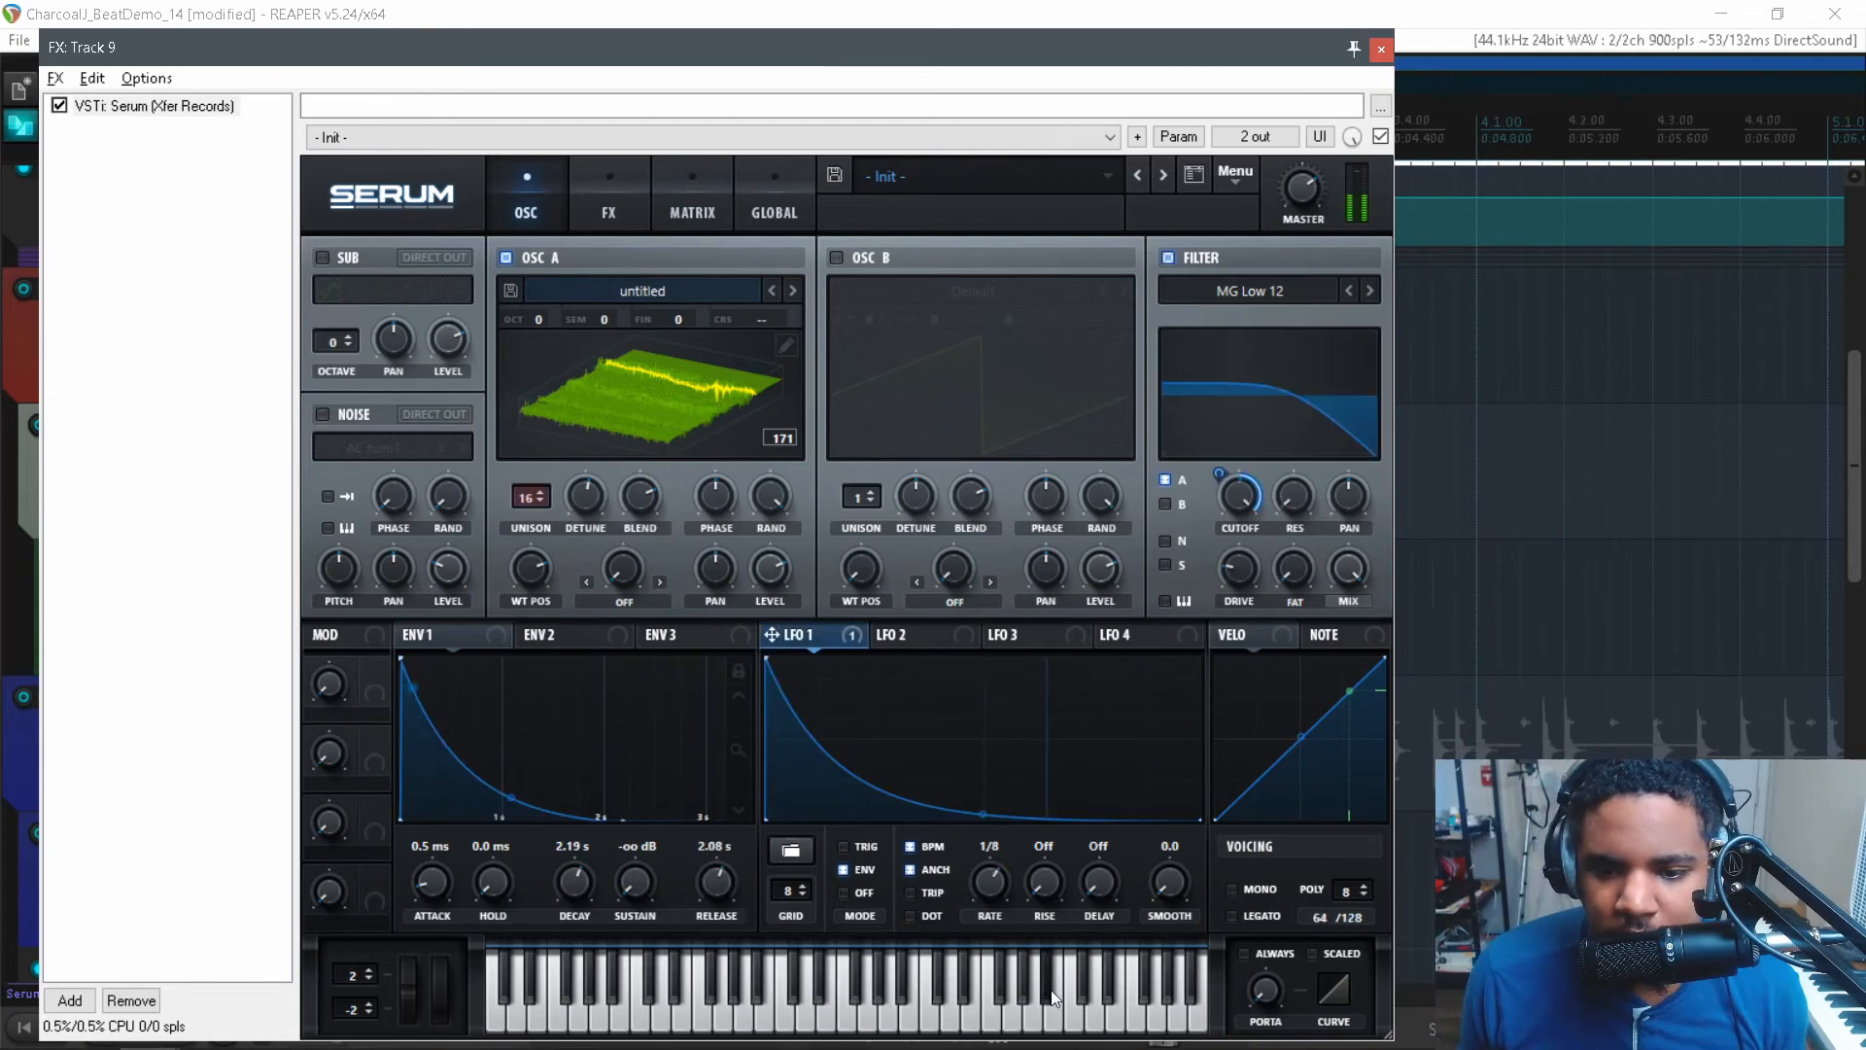
- Enable Serum's Hyper/Dimension, Compressor in multiband mode and Chorus effects, and close the plugin window
click(611, 205)
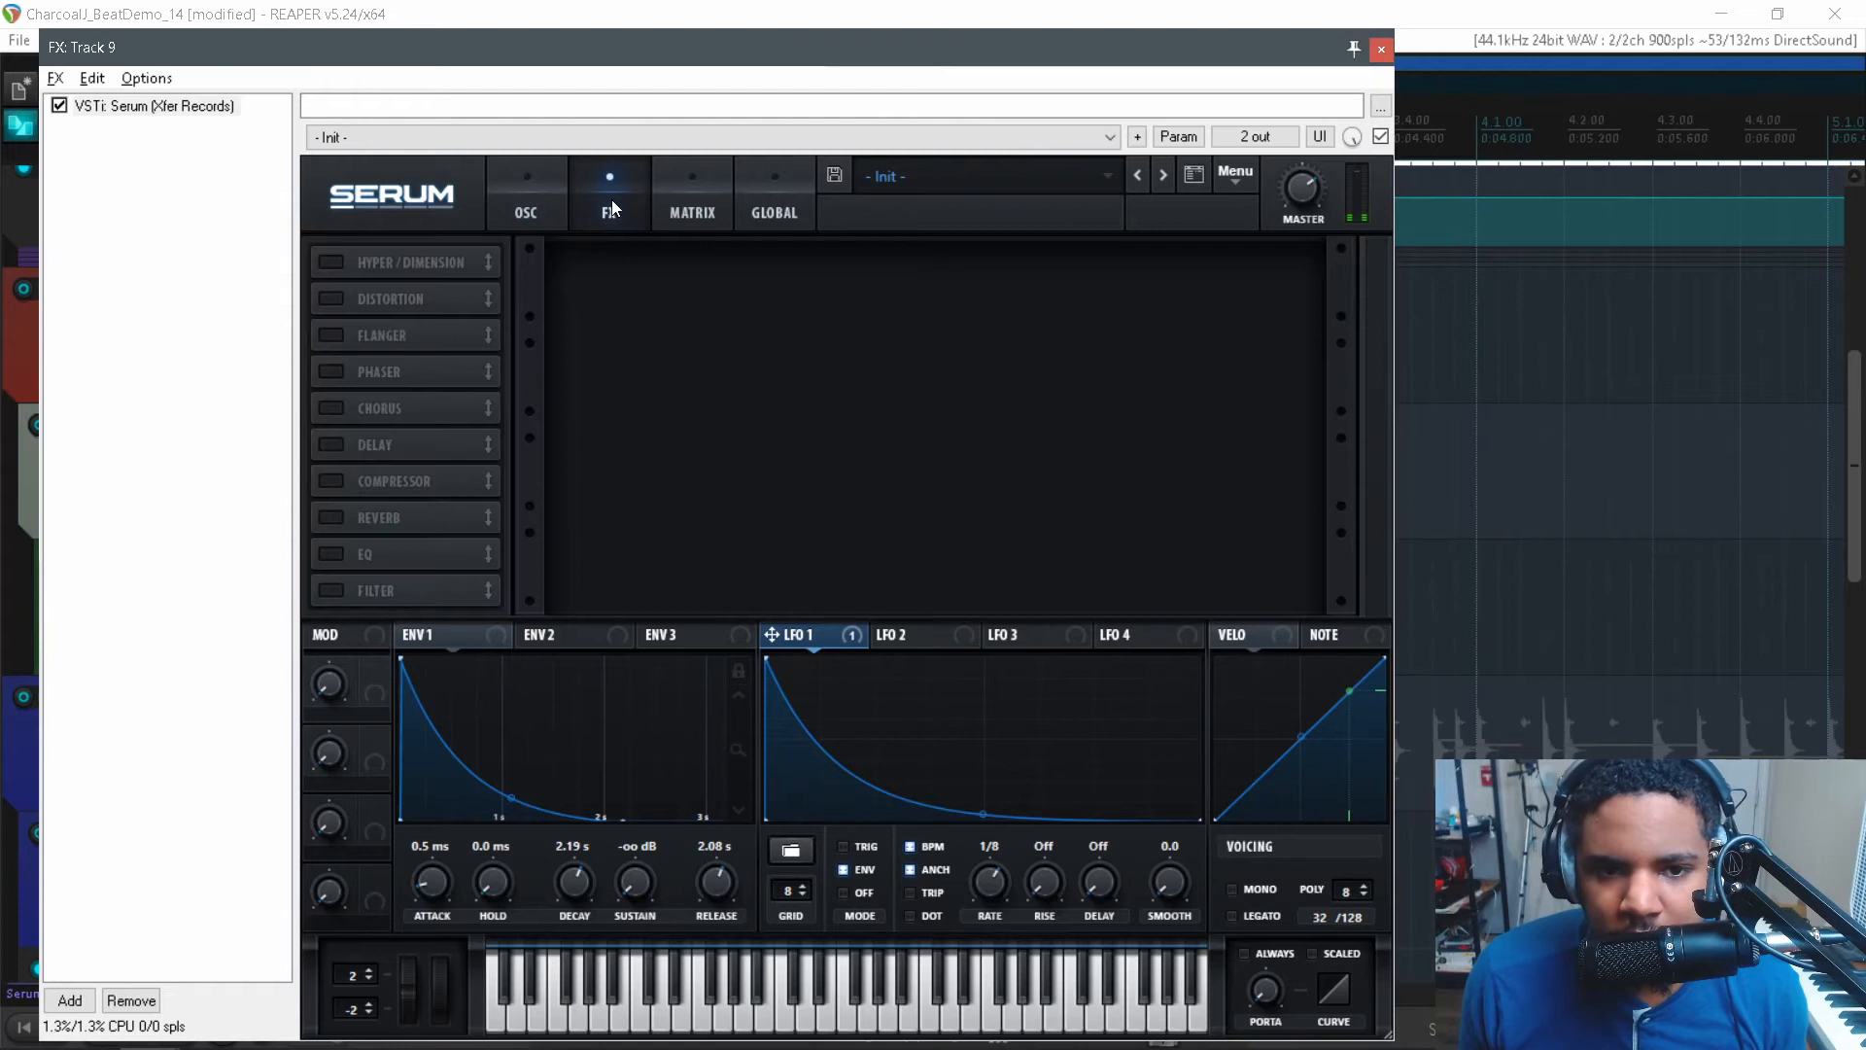
click(331, 262)
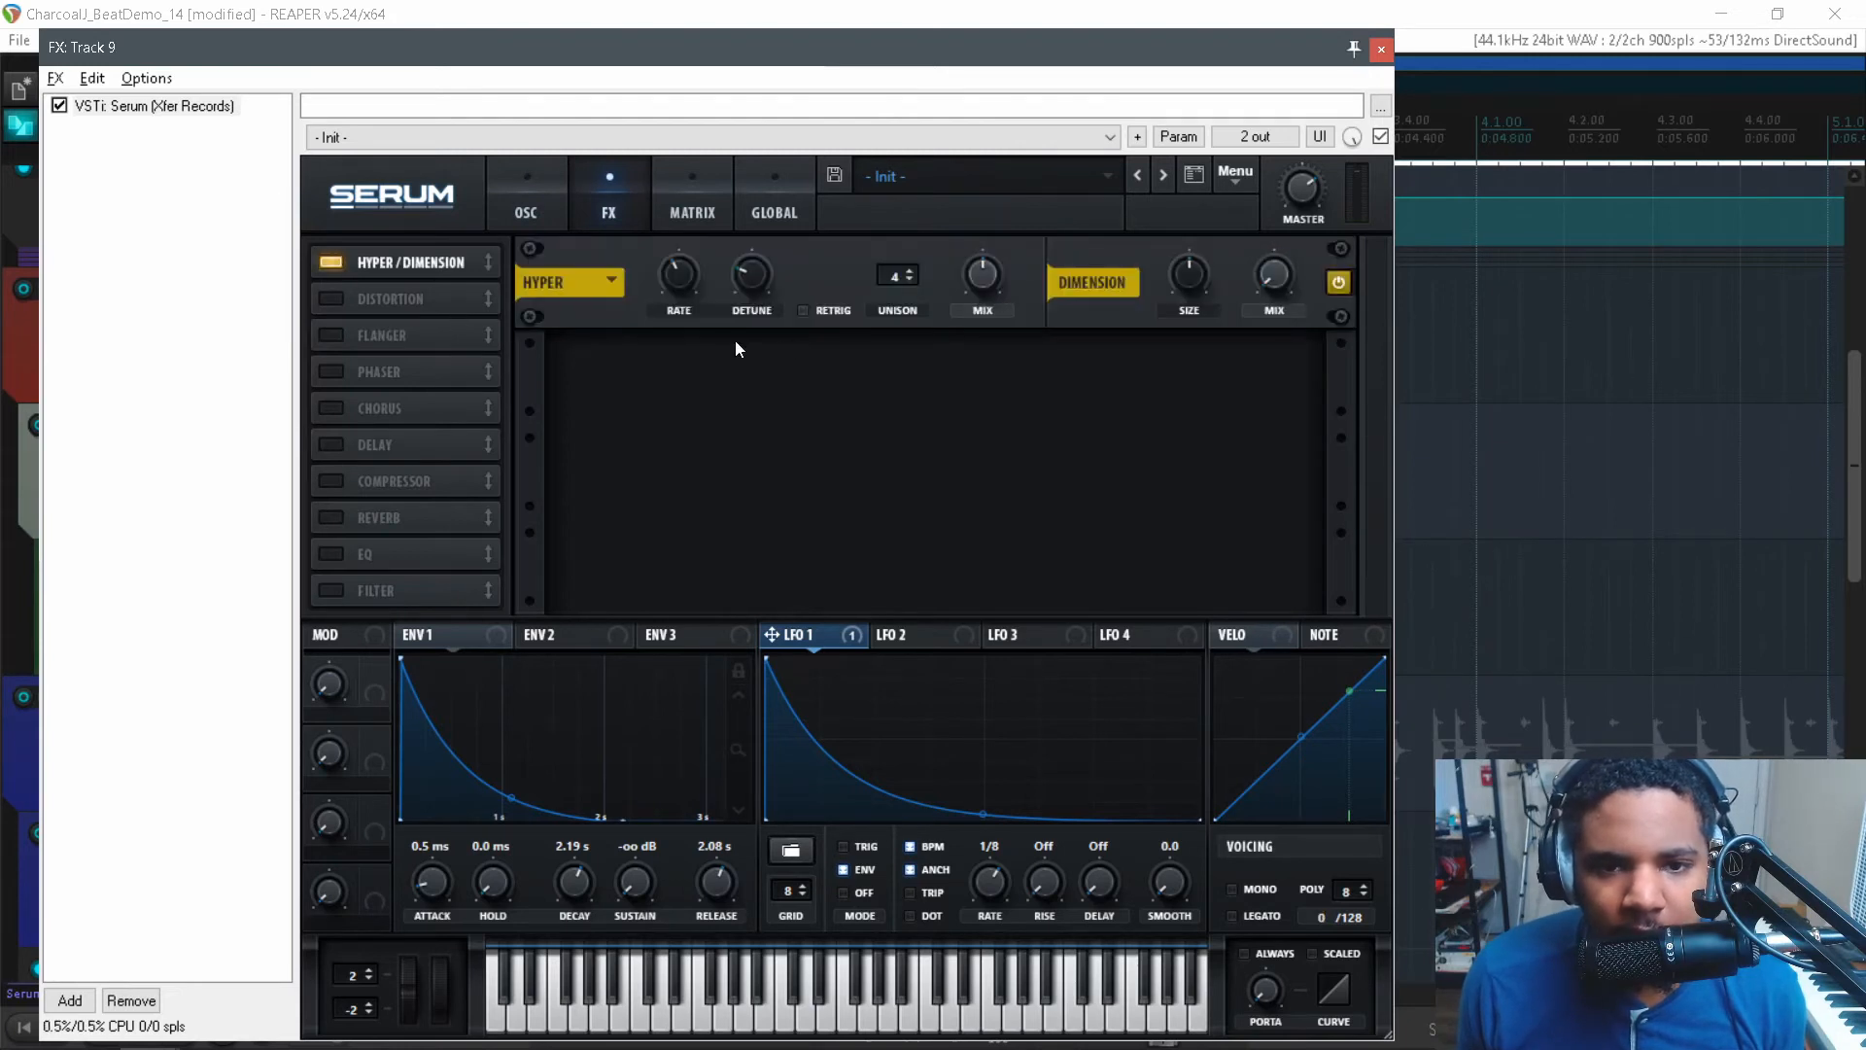
click(332, 481)
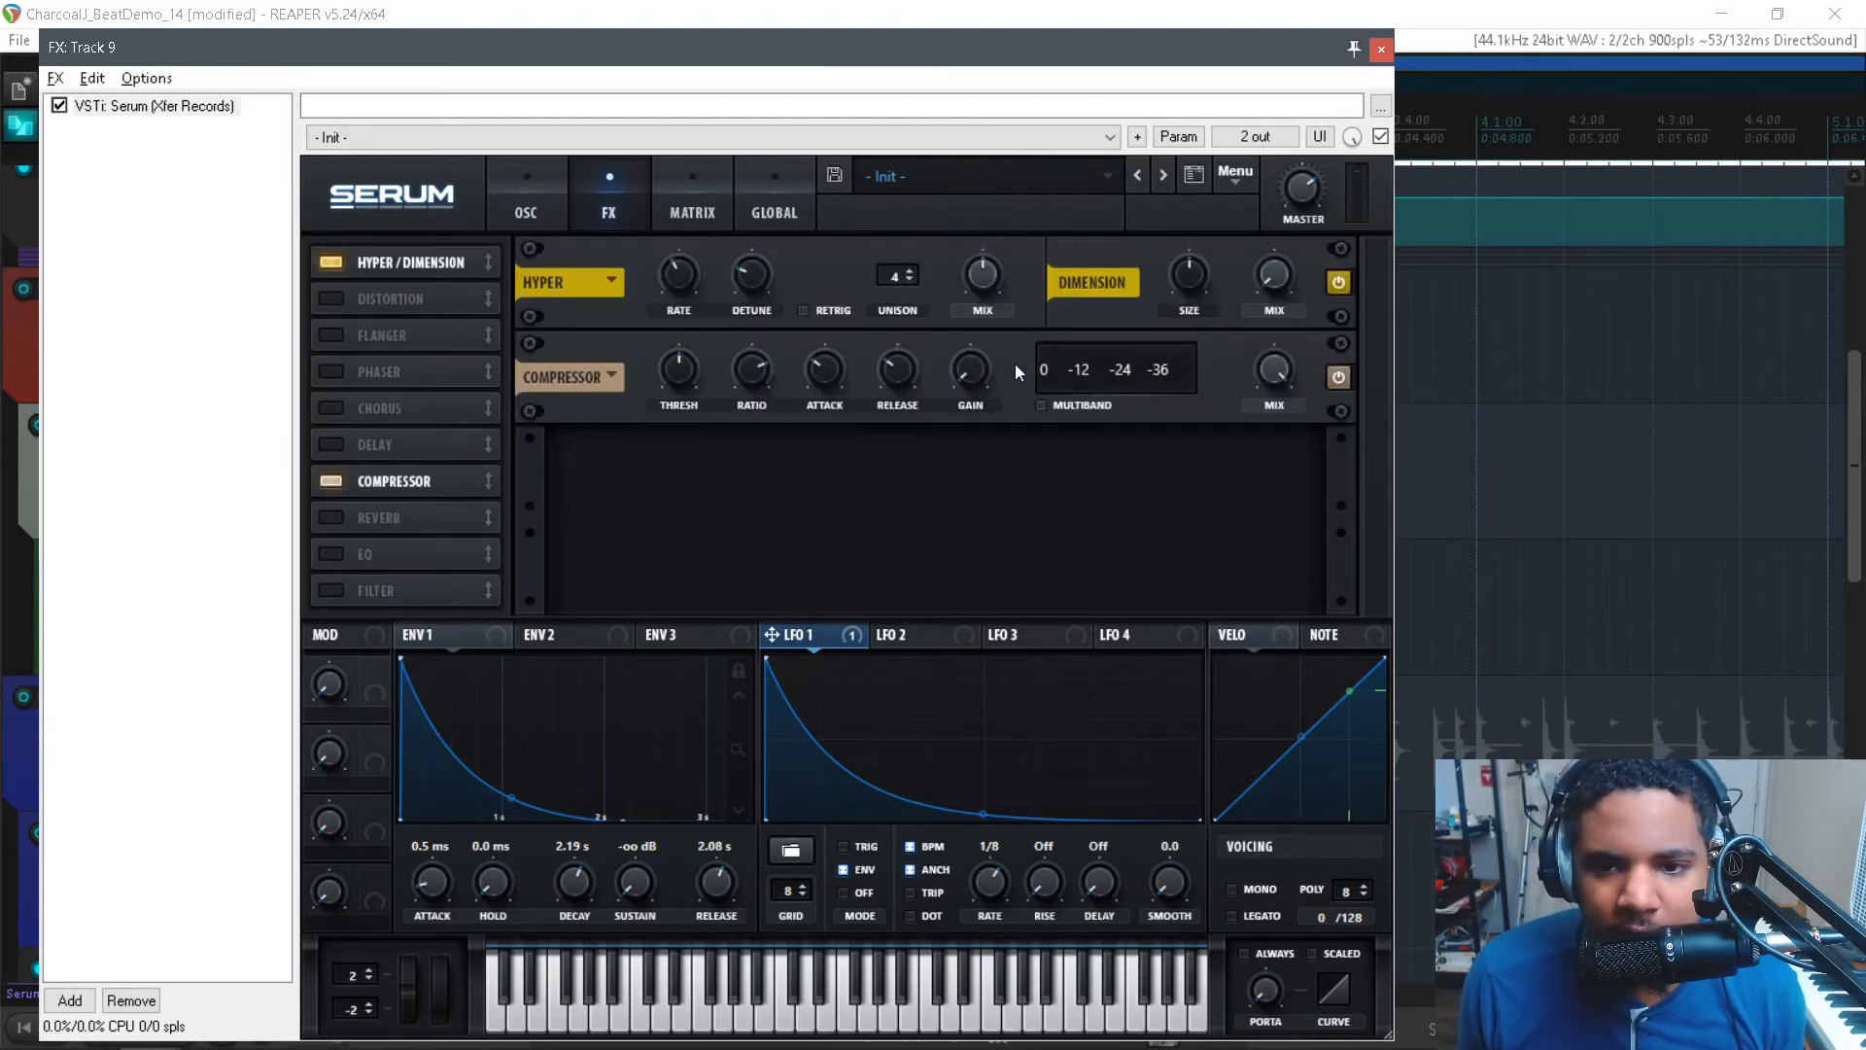
click(1041, 404)
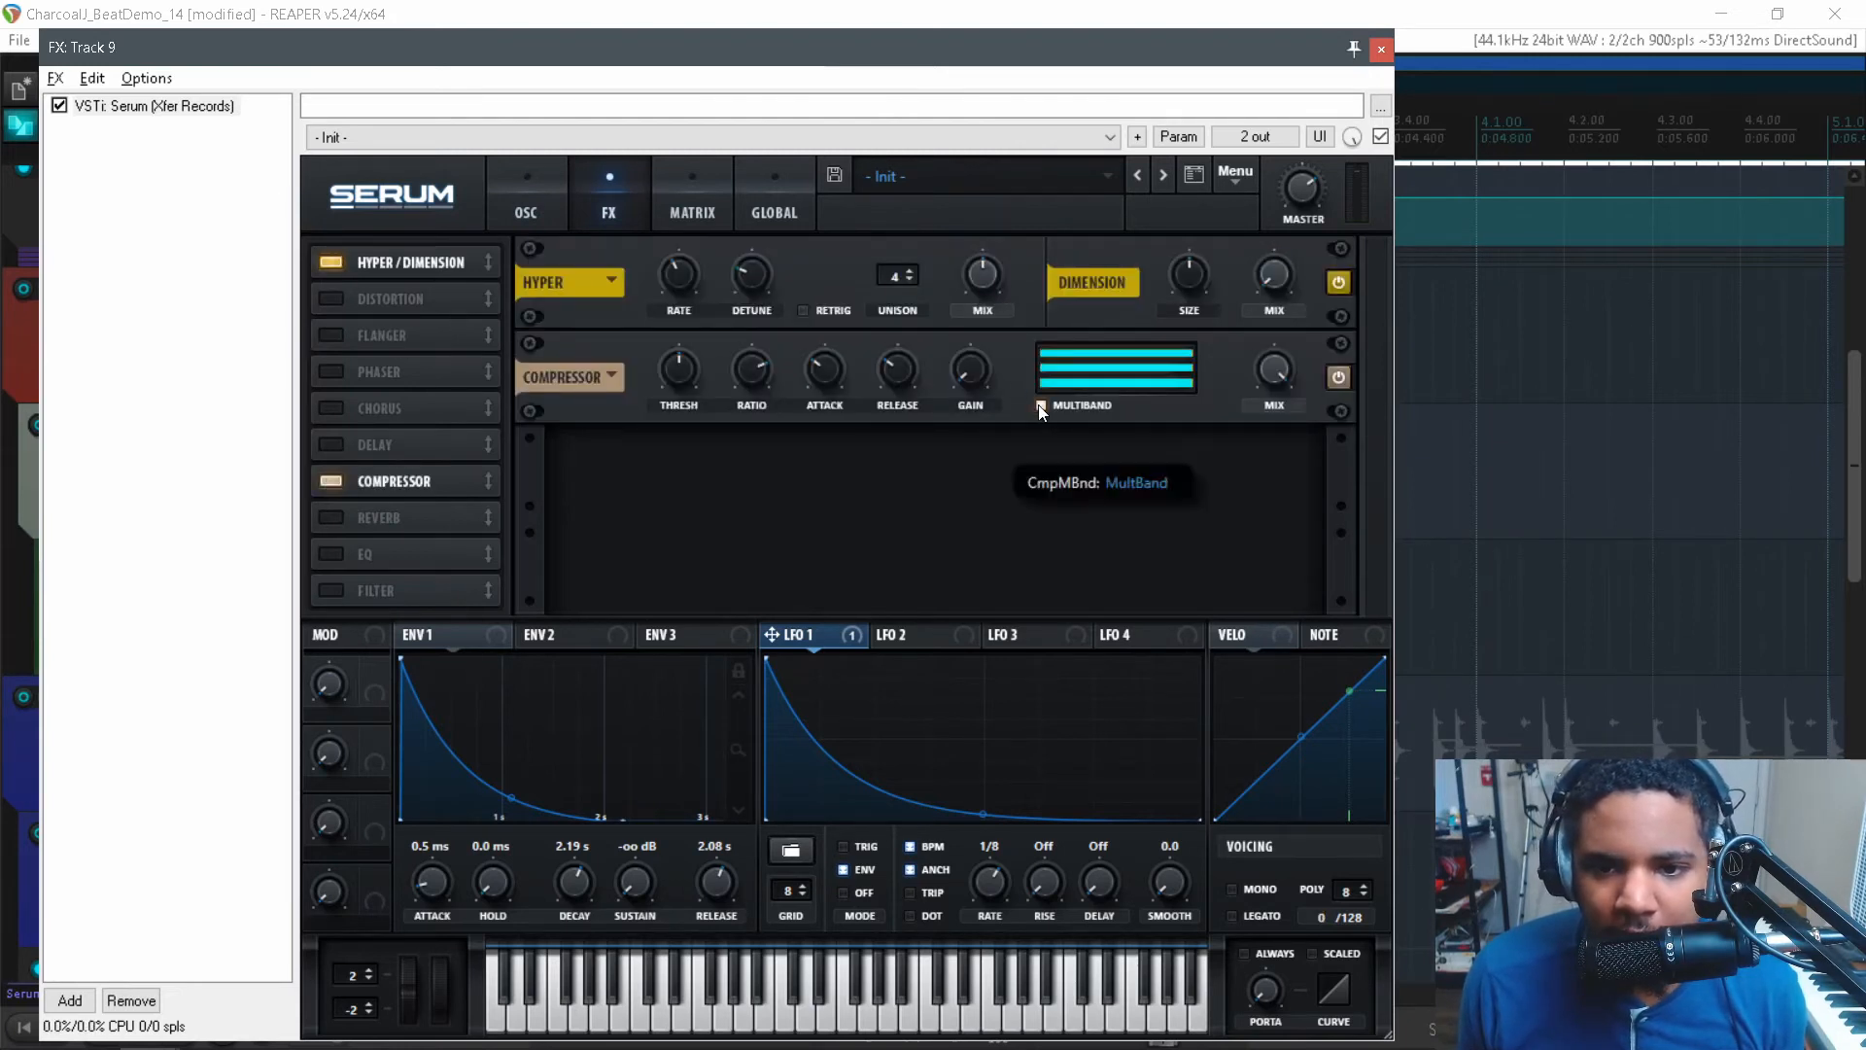
click(331, 407)
key(Escape)
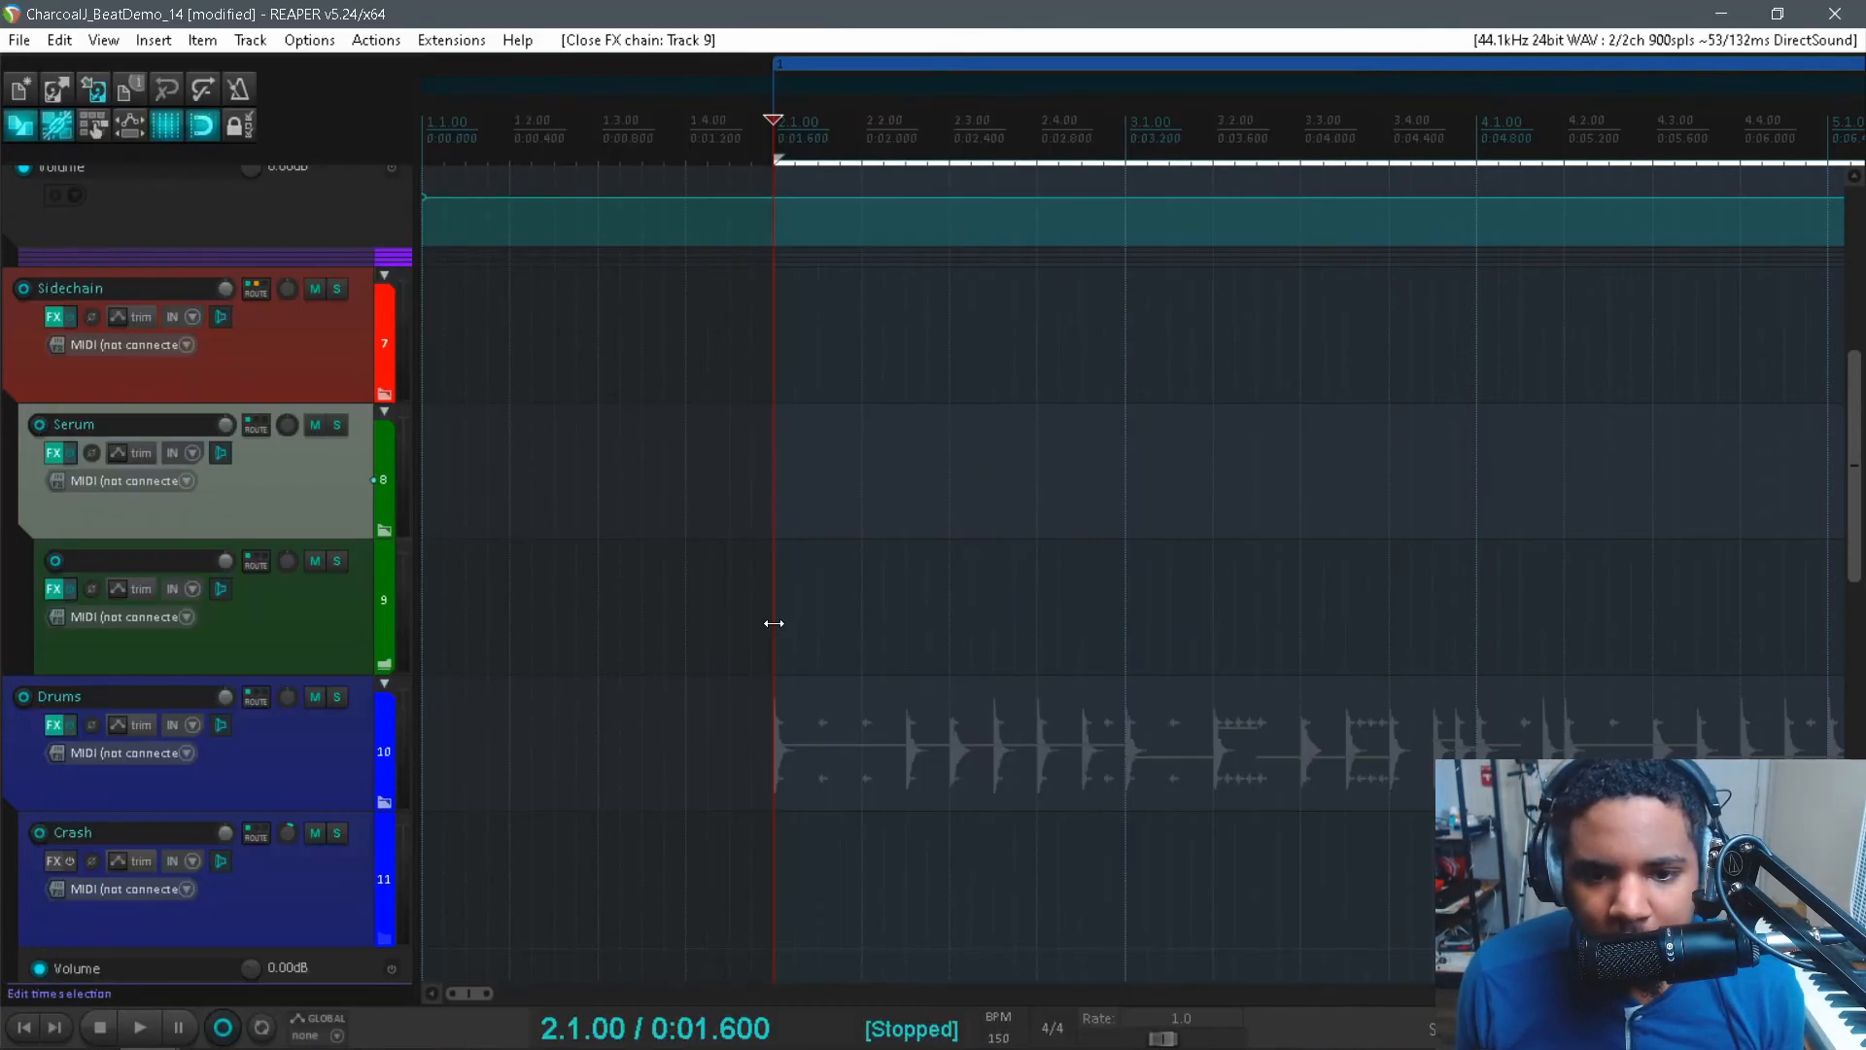
- Create a MIDI item on track 9 from 2.1.00 to 4.1.00 and open it in the MIDI editor
drag(784, 616, 1476, 613)
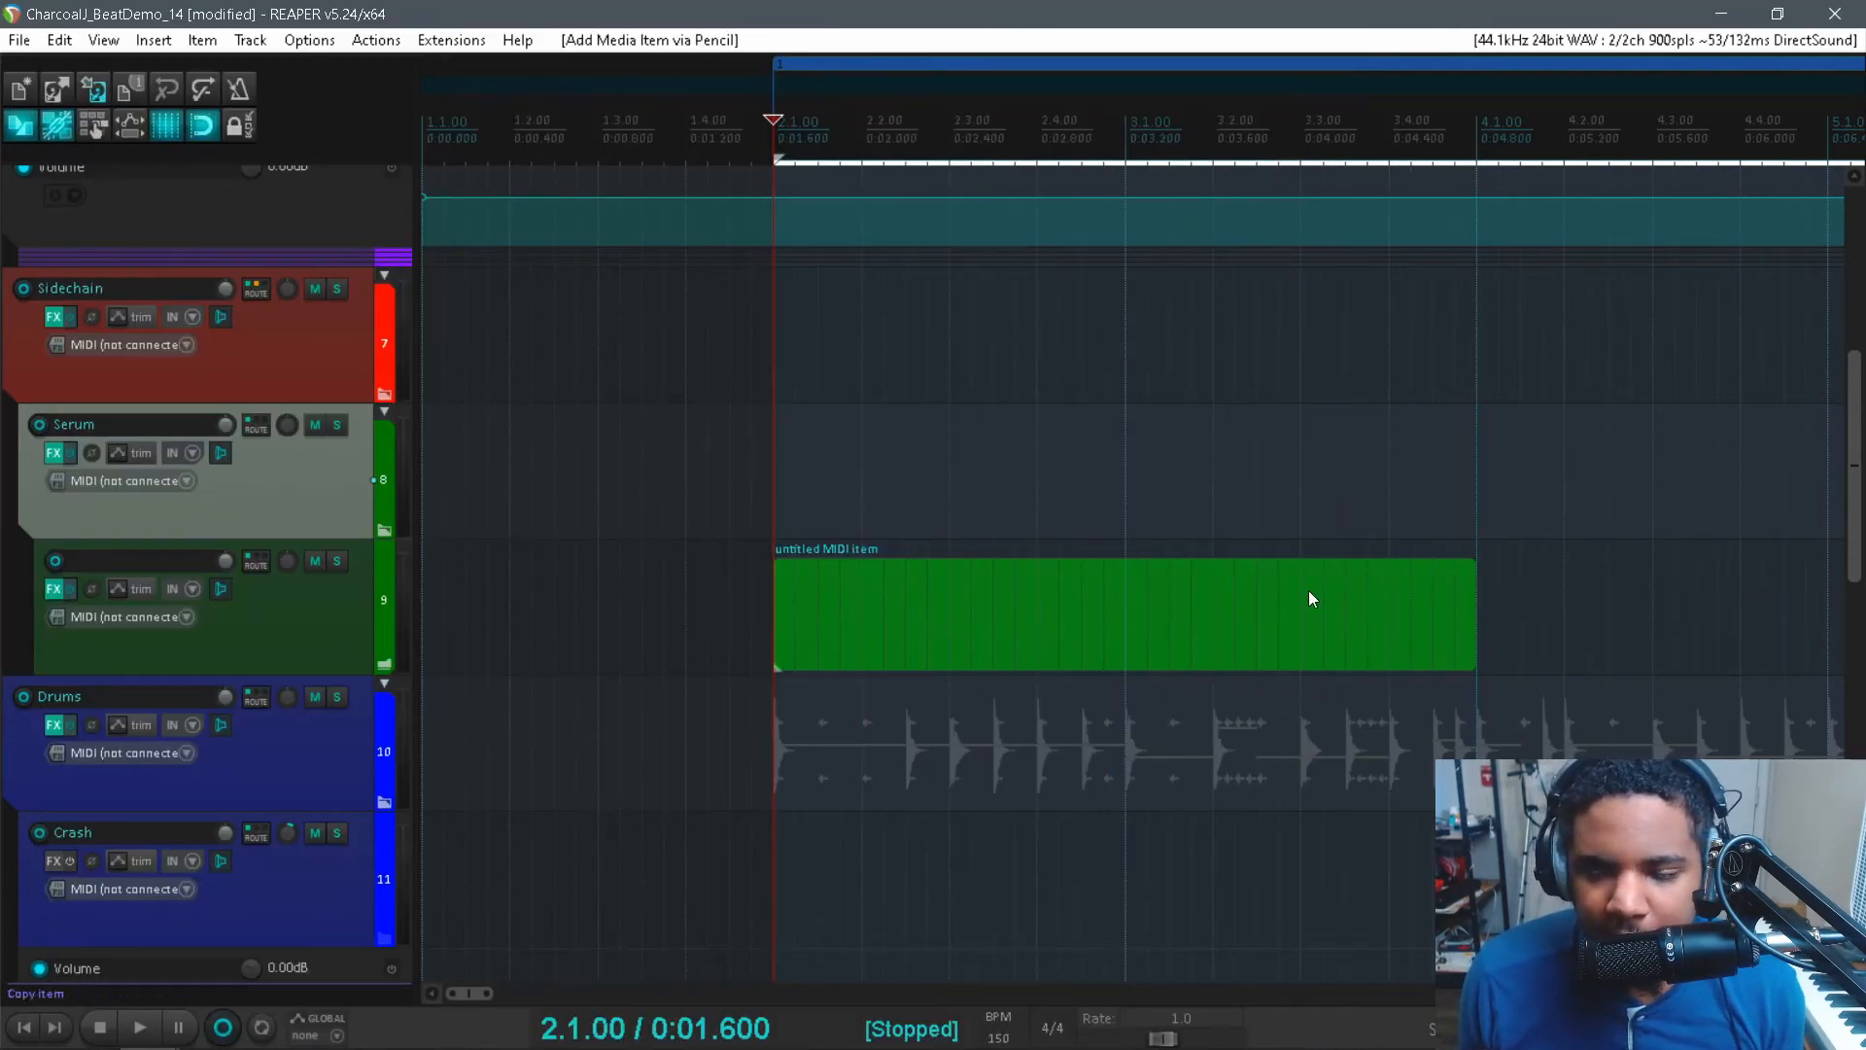
click(1170, 627)
double_click(1169, 627)
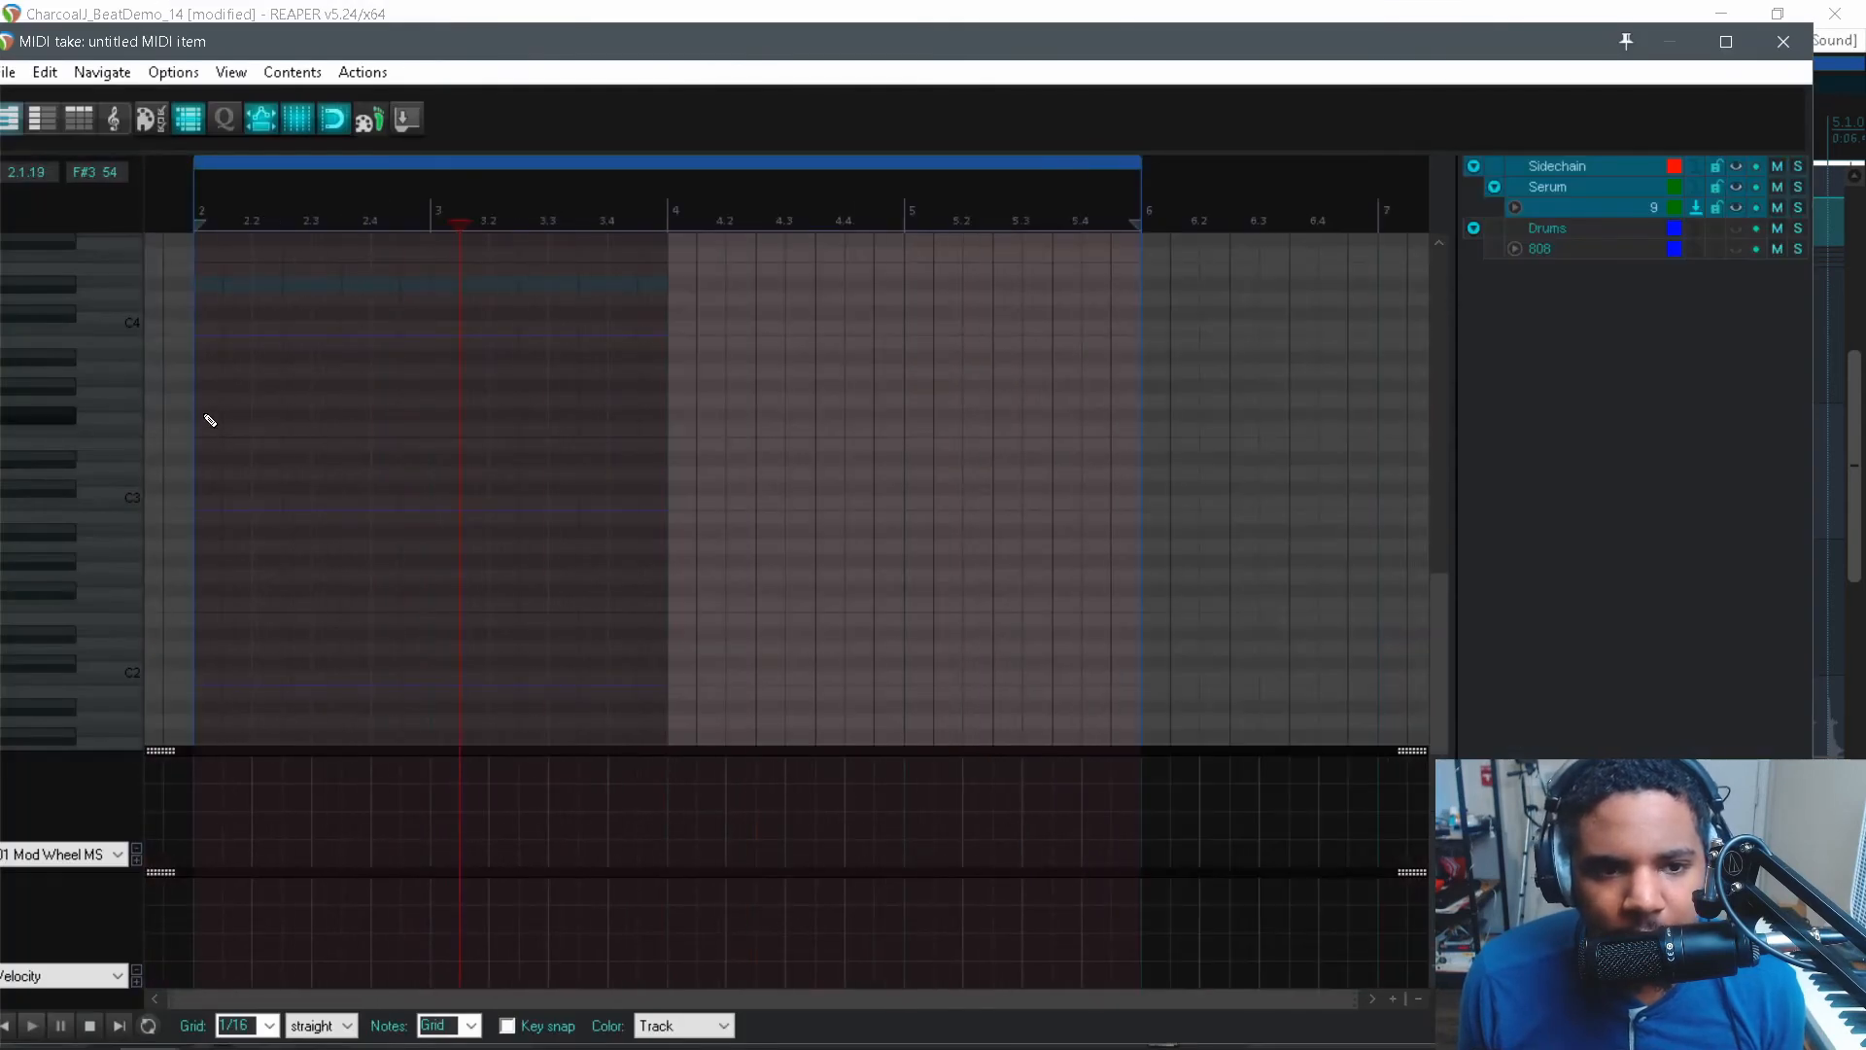
- Enter the melody's opening notes on the 1/16 grid, starting with G3 at 2.1.00 and continuing upward
click(207, 401)
scroll(222, 406, up, 3)
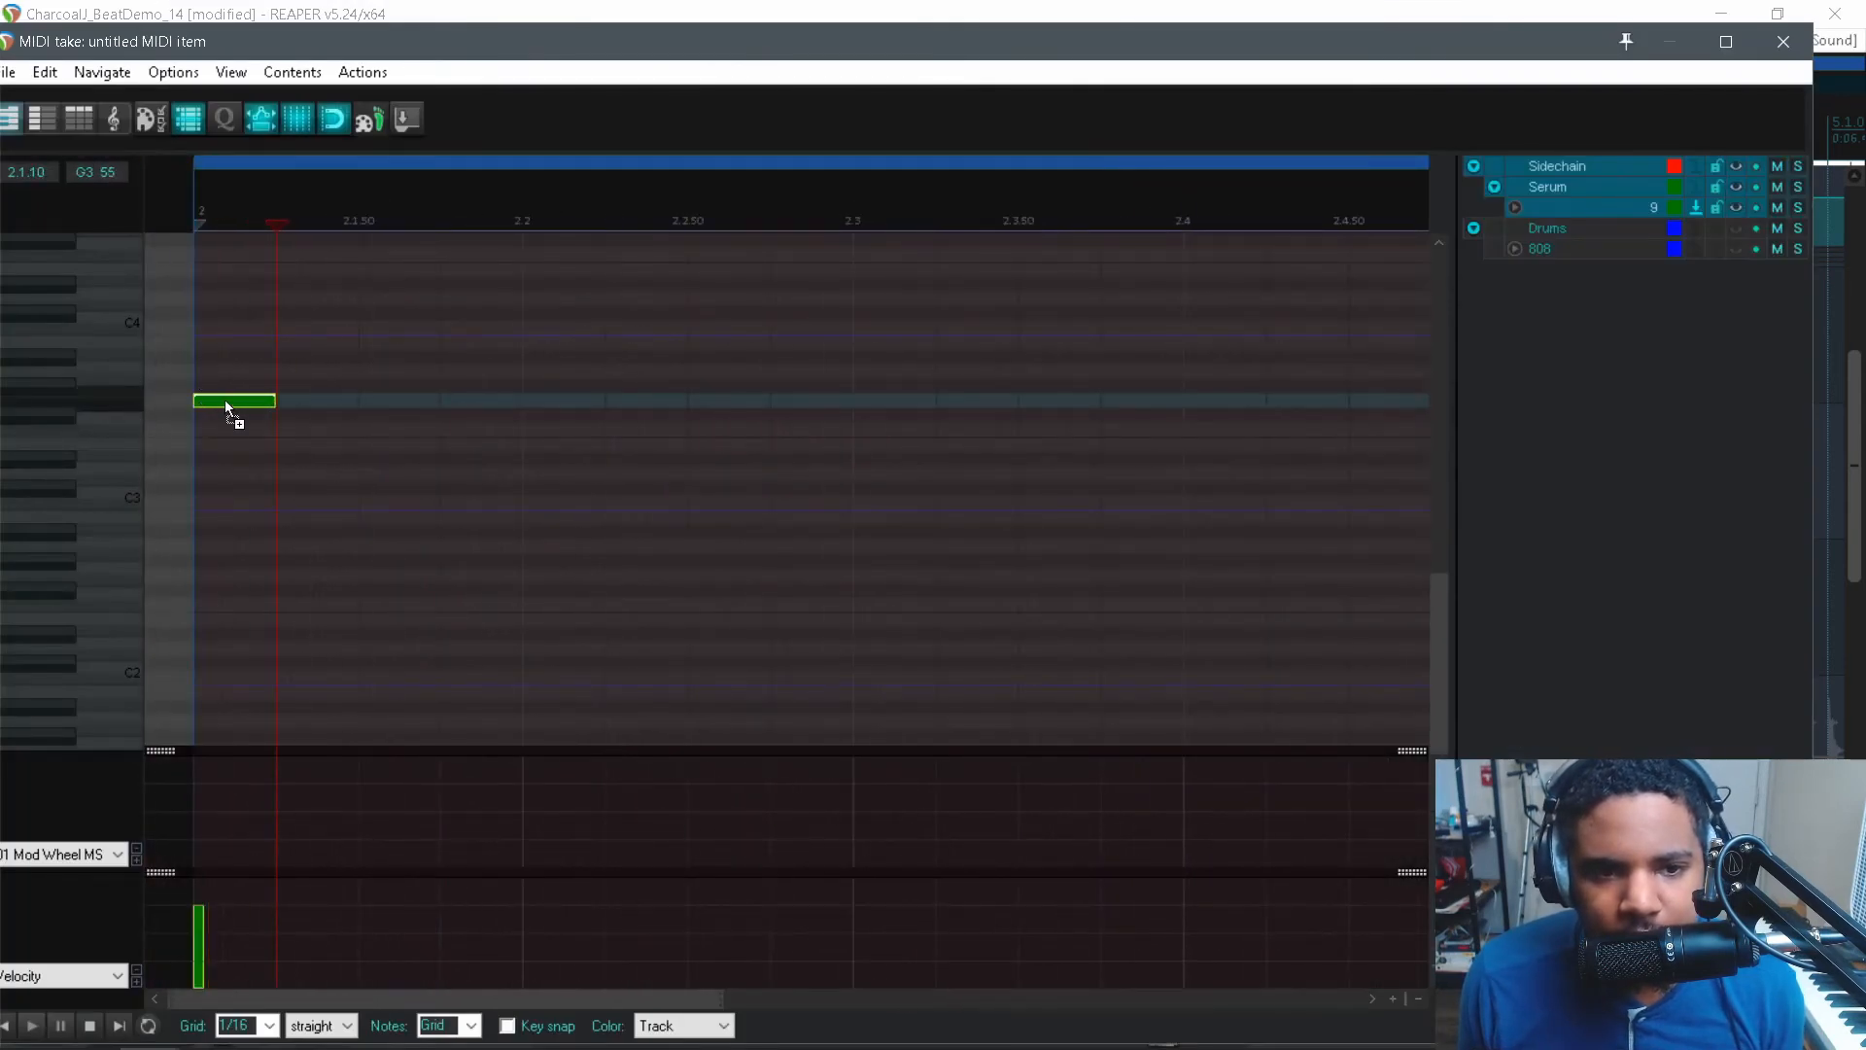
click(291, 386)
drag(301, 376, 333, 352)
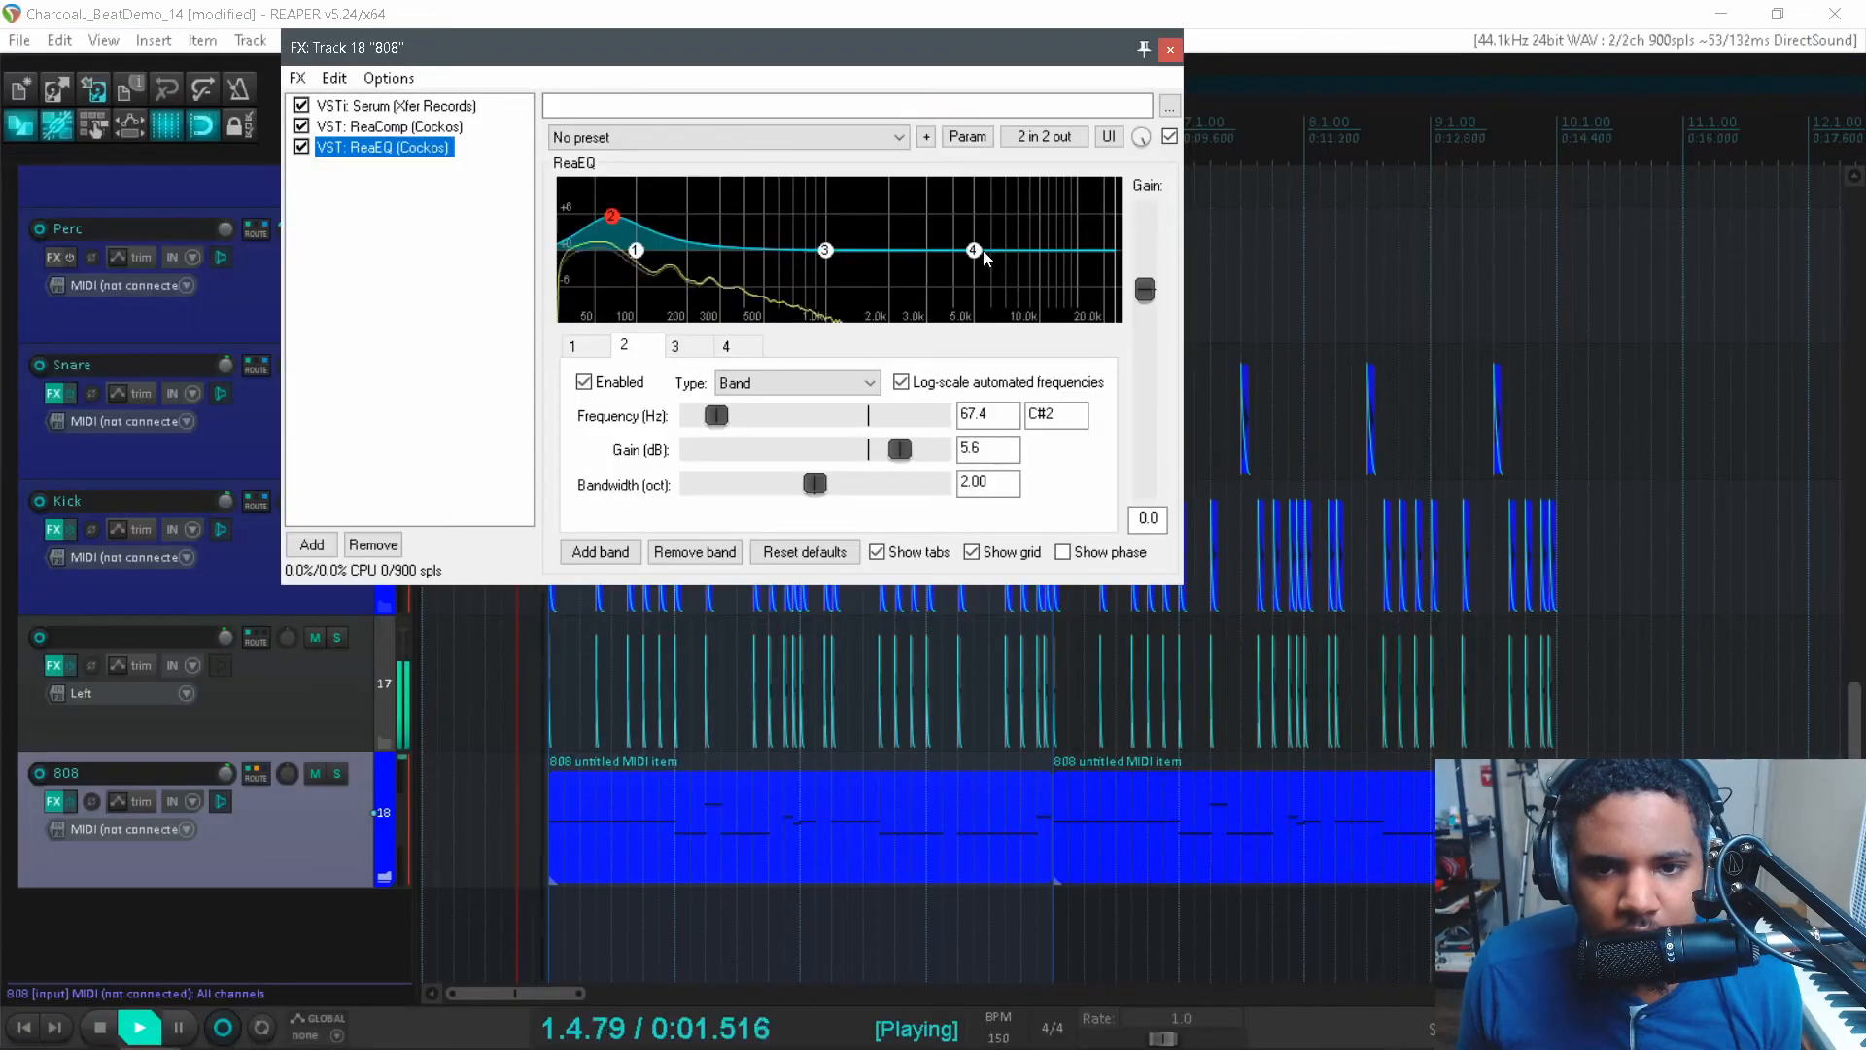
- Narrow band 2 of the 808's ReaEQ to 1.43 oct, fine-tune its gain and frequency, and close the effects window
click(972, 251)
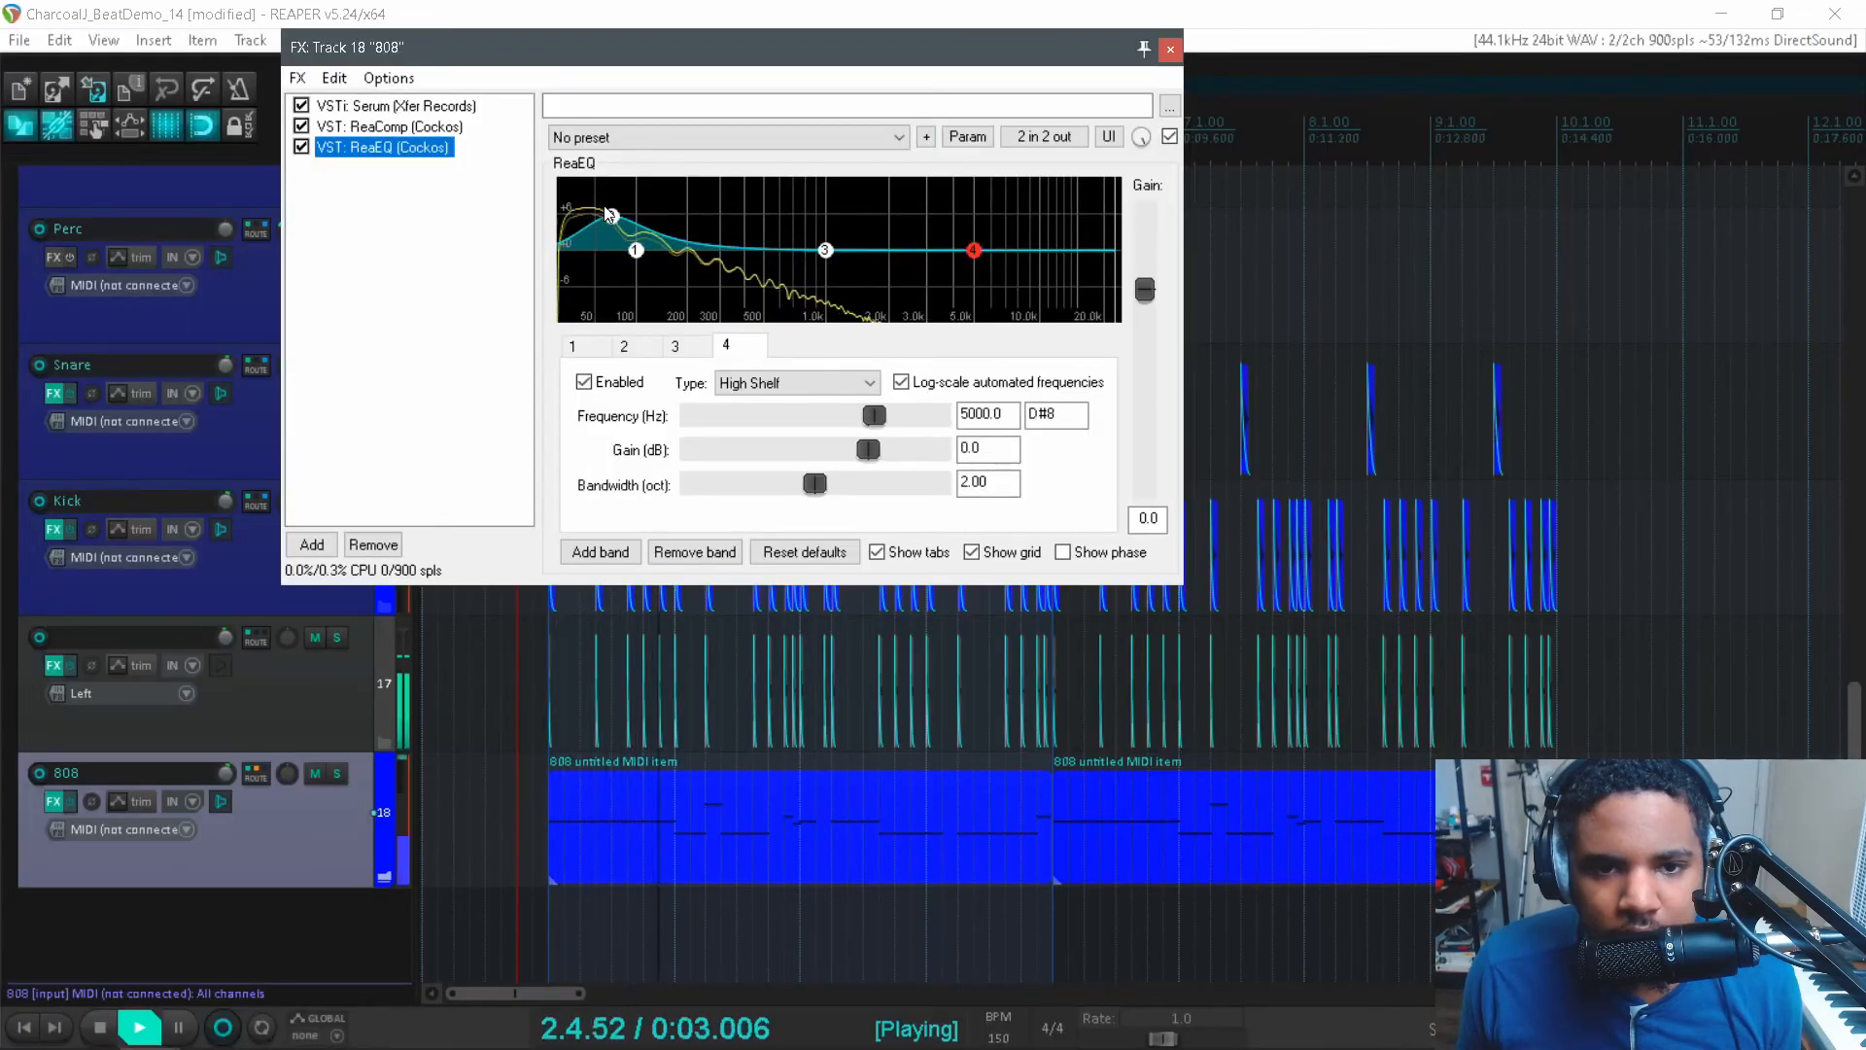
drag(611, 216, 611, 224)
drag(814, 483, 778, 483)
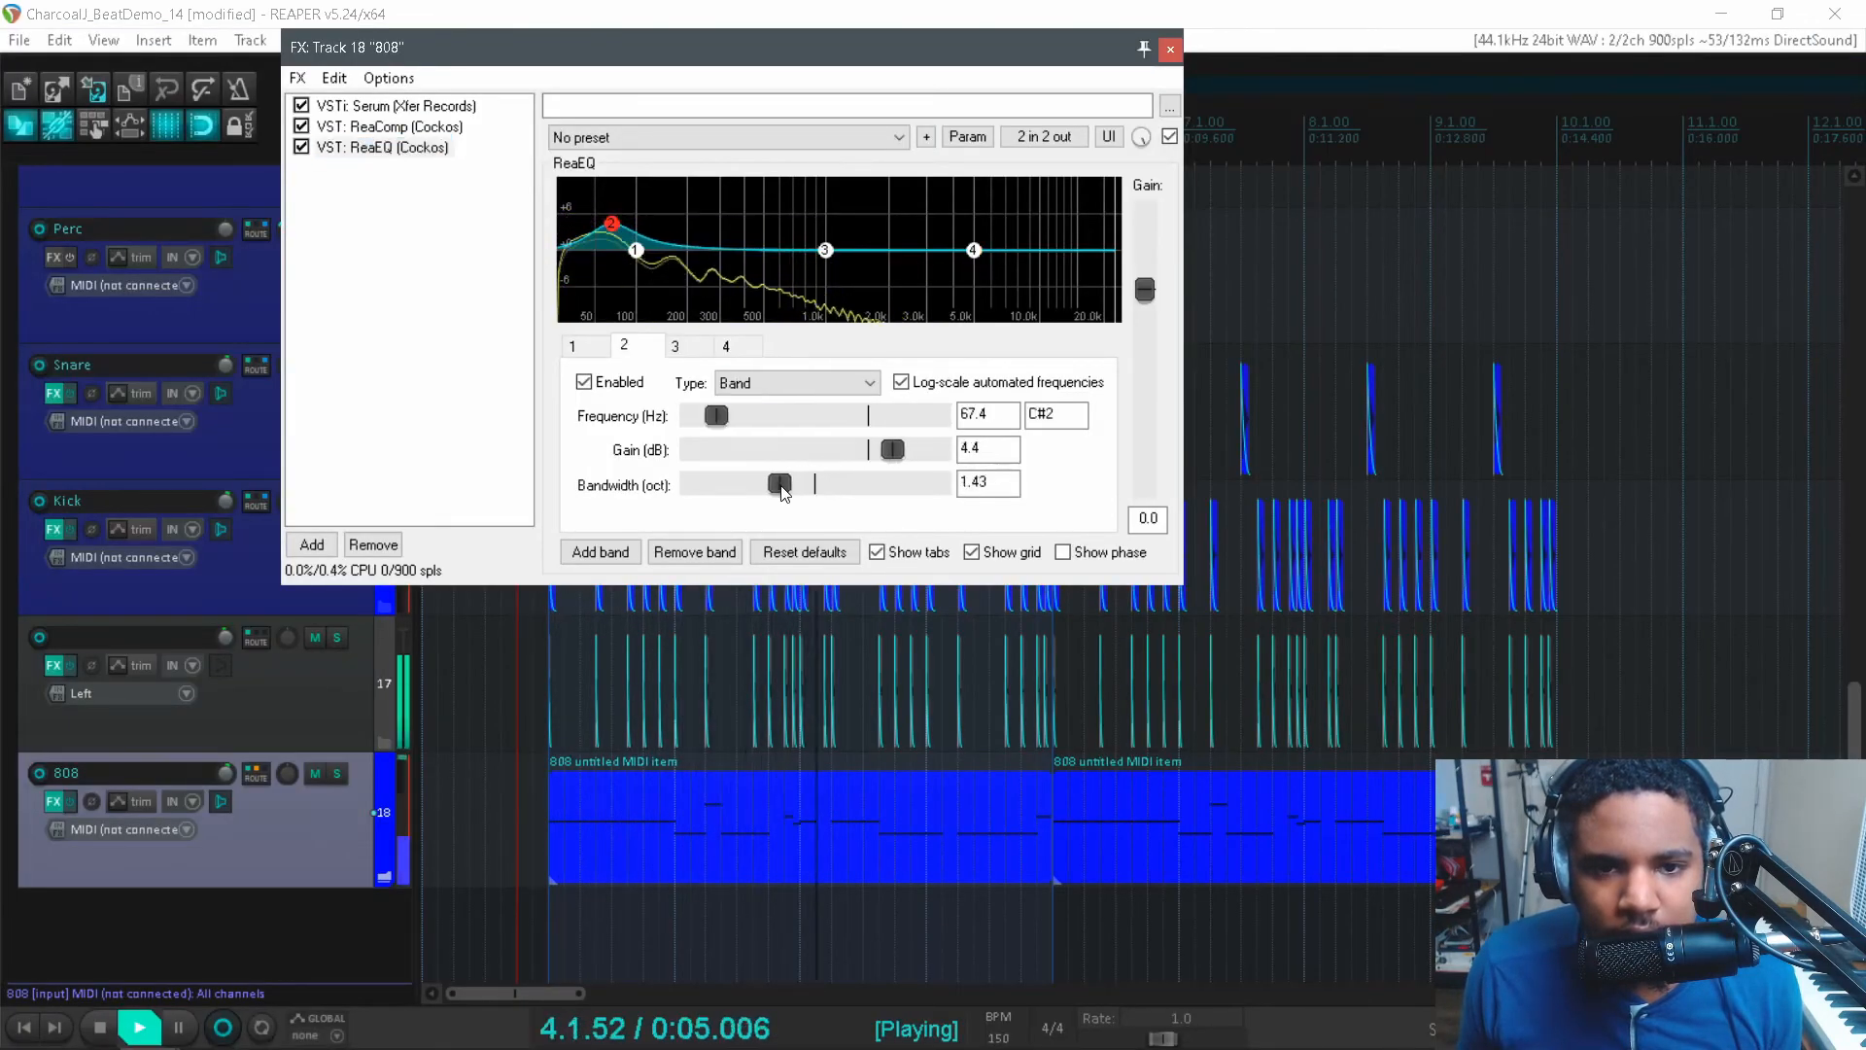
drag(611, 223, 604, 220)
click(1170, 49)
- Stop playback and create a second region spanning 6.1.00 to 10.1.00
drag(1853, 720, 1798, 348)
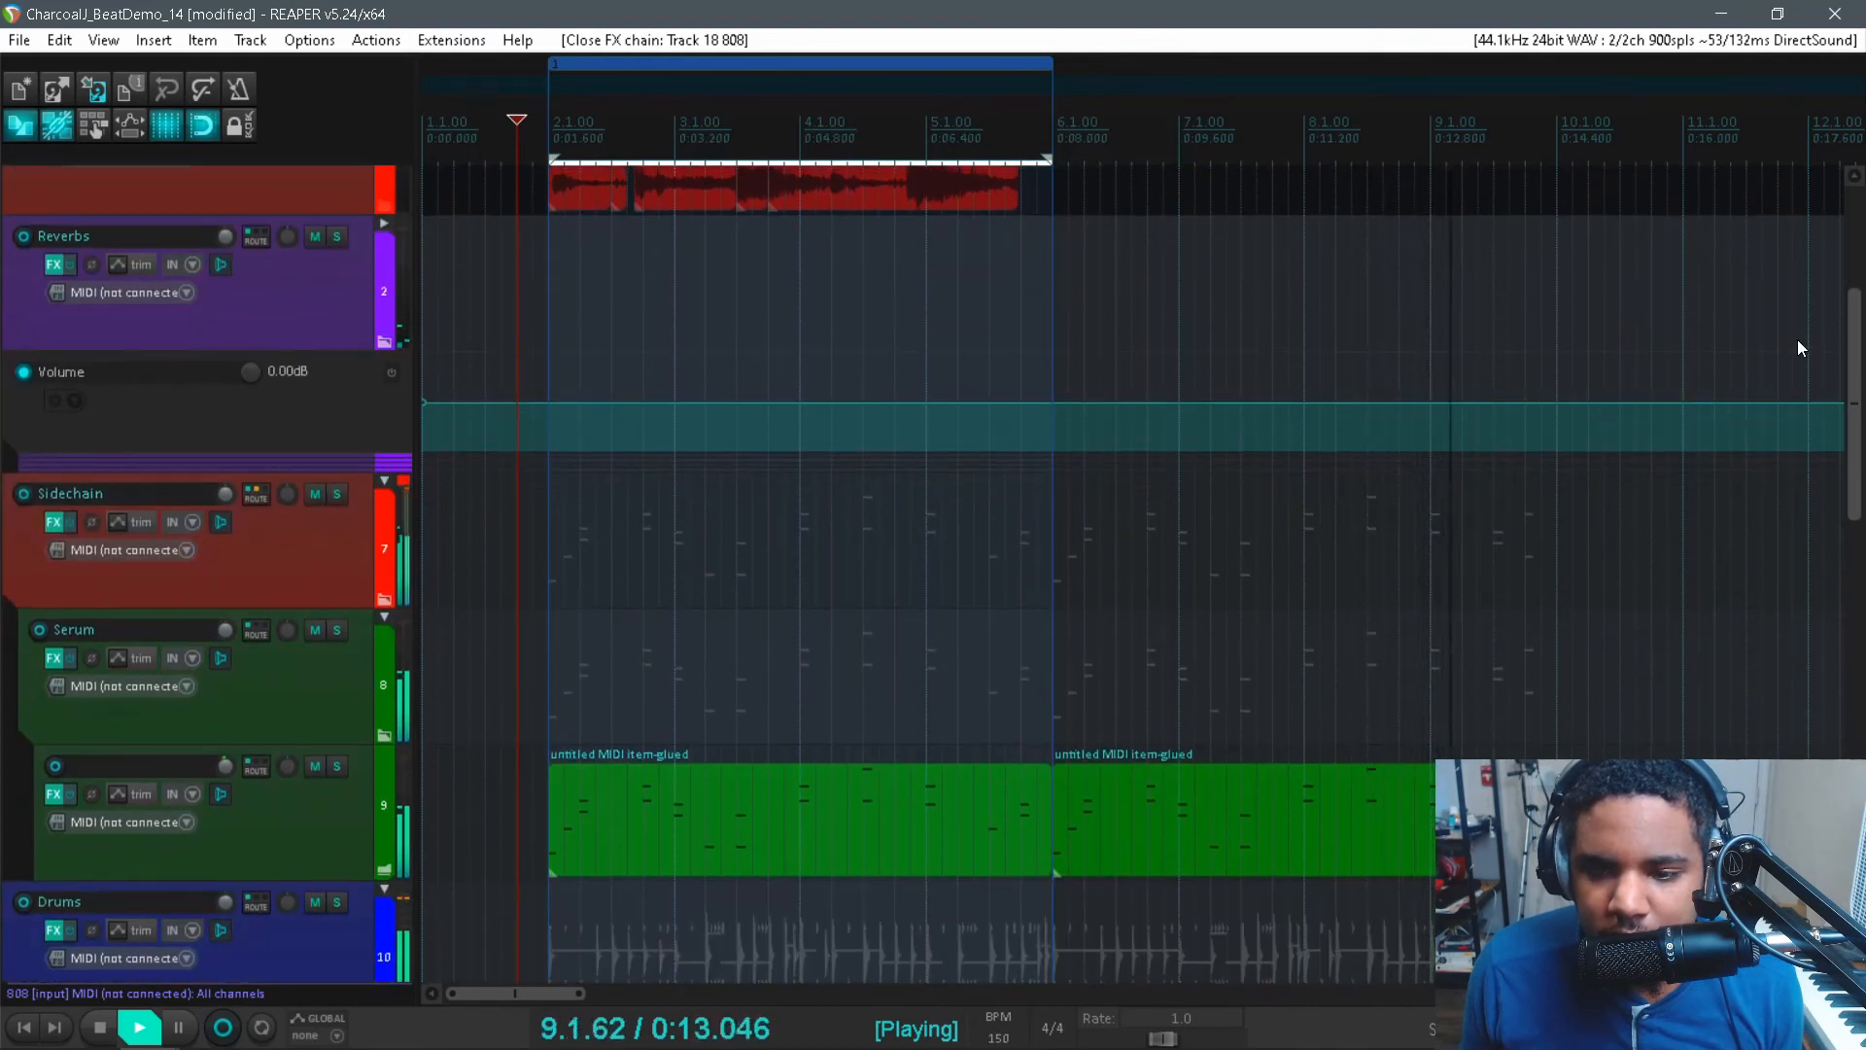
key(space)
scroll(979, 311, down, 1)
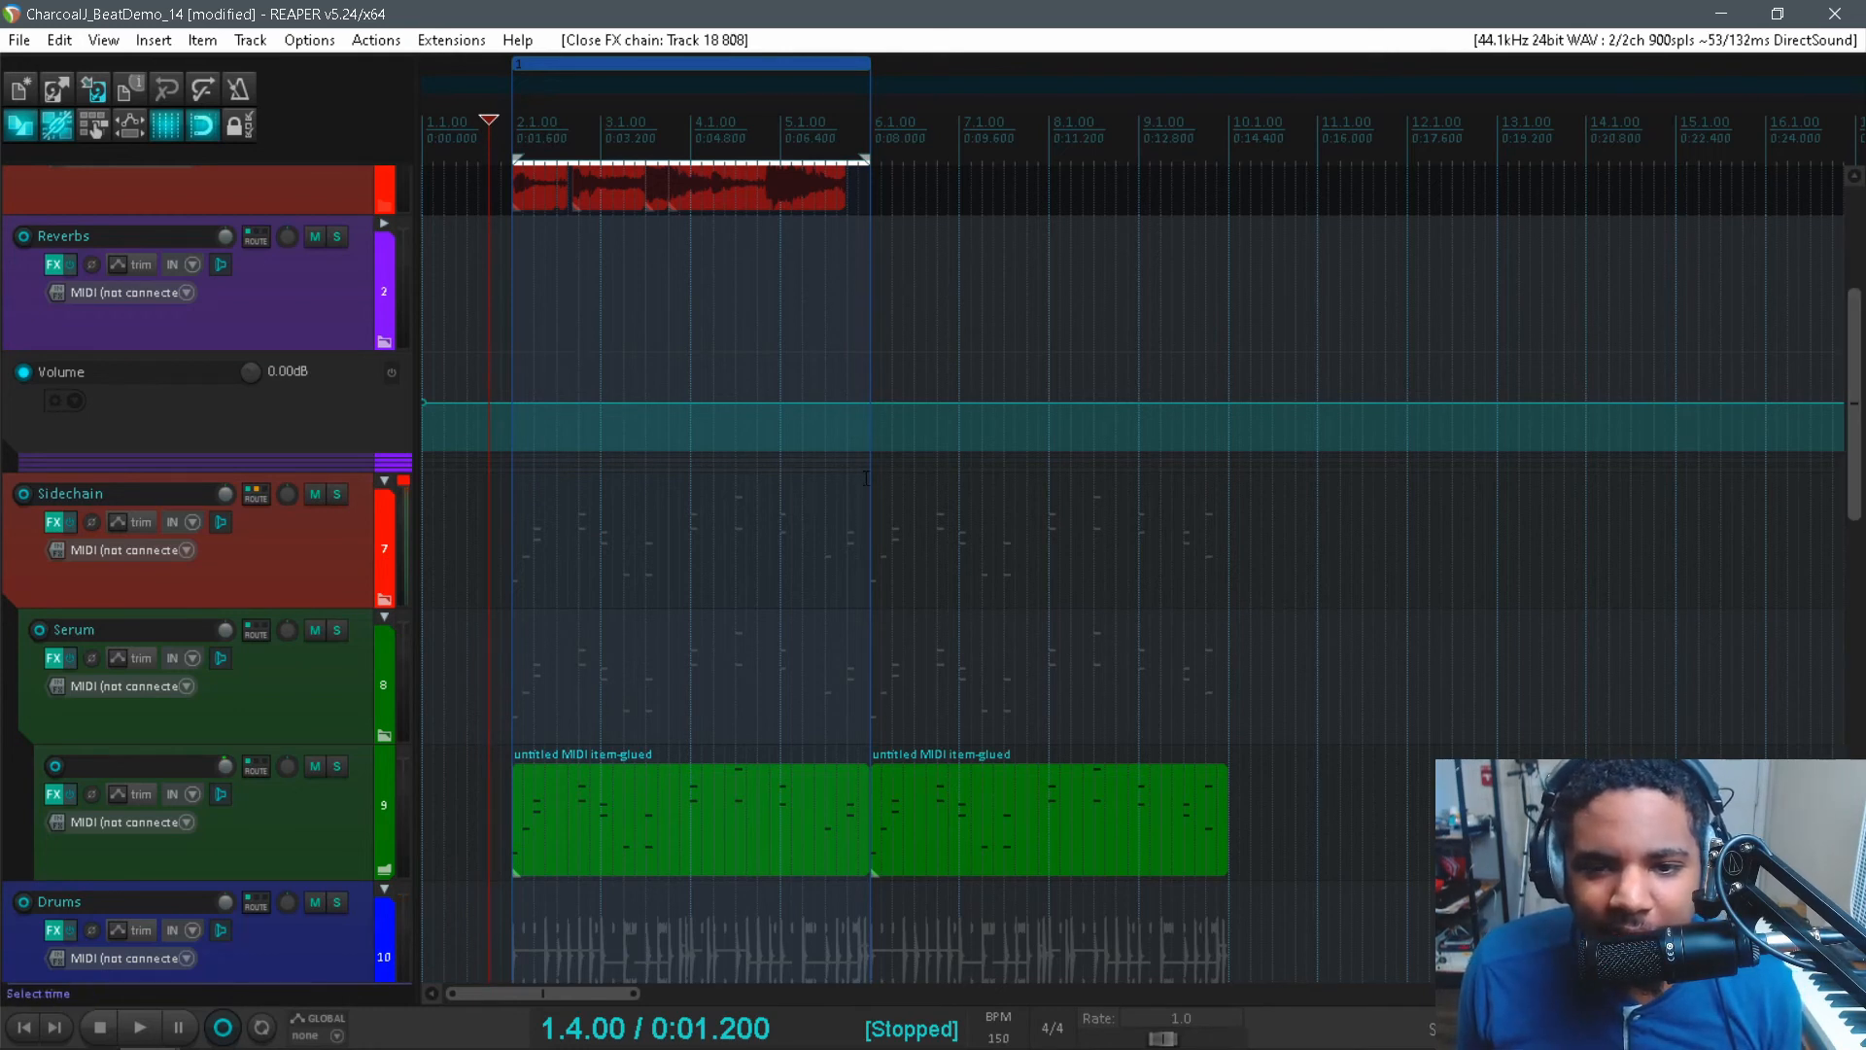
drag(870, 477, 1227, 498)
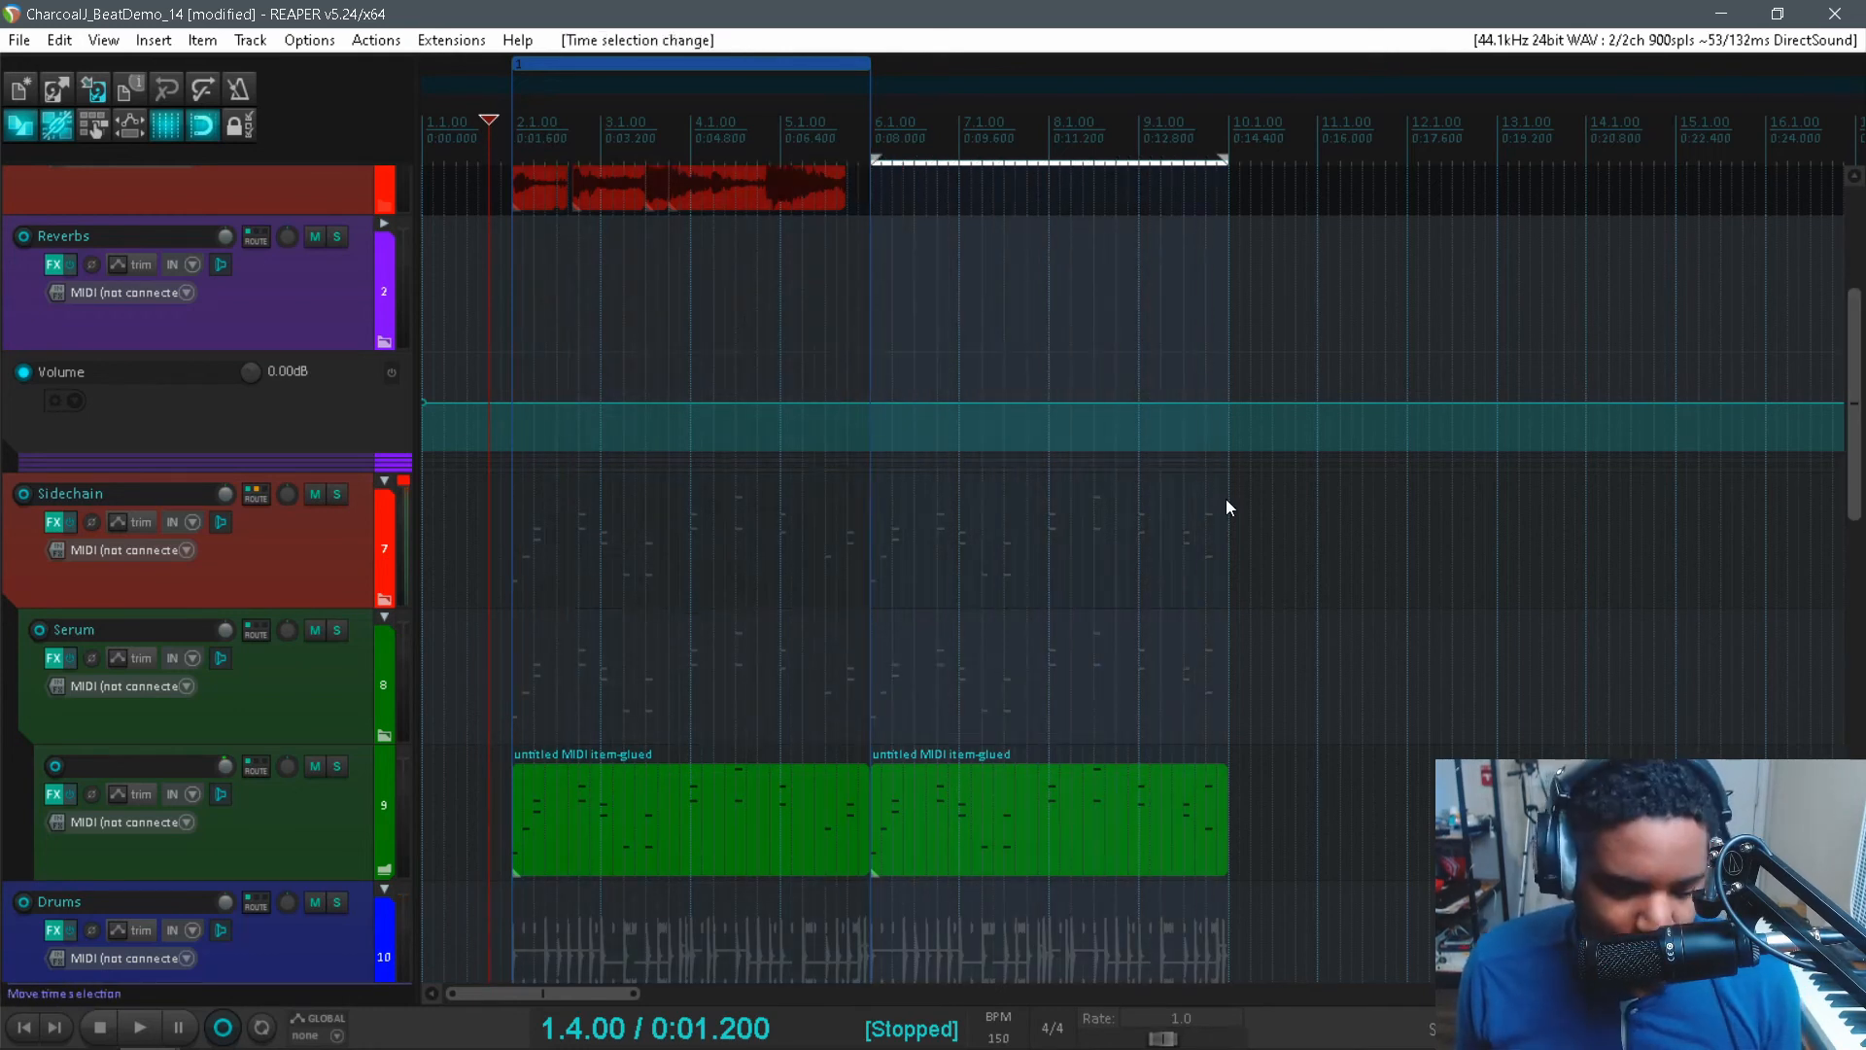
key(shift+r)
- Select the drum items lying within the first region, between 2.1.00 and 6.1.00
drag(1853, 432, 1836, 620)
scroll(1835, 620, down, 6)
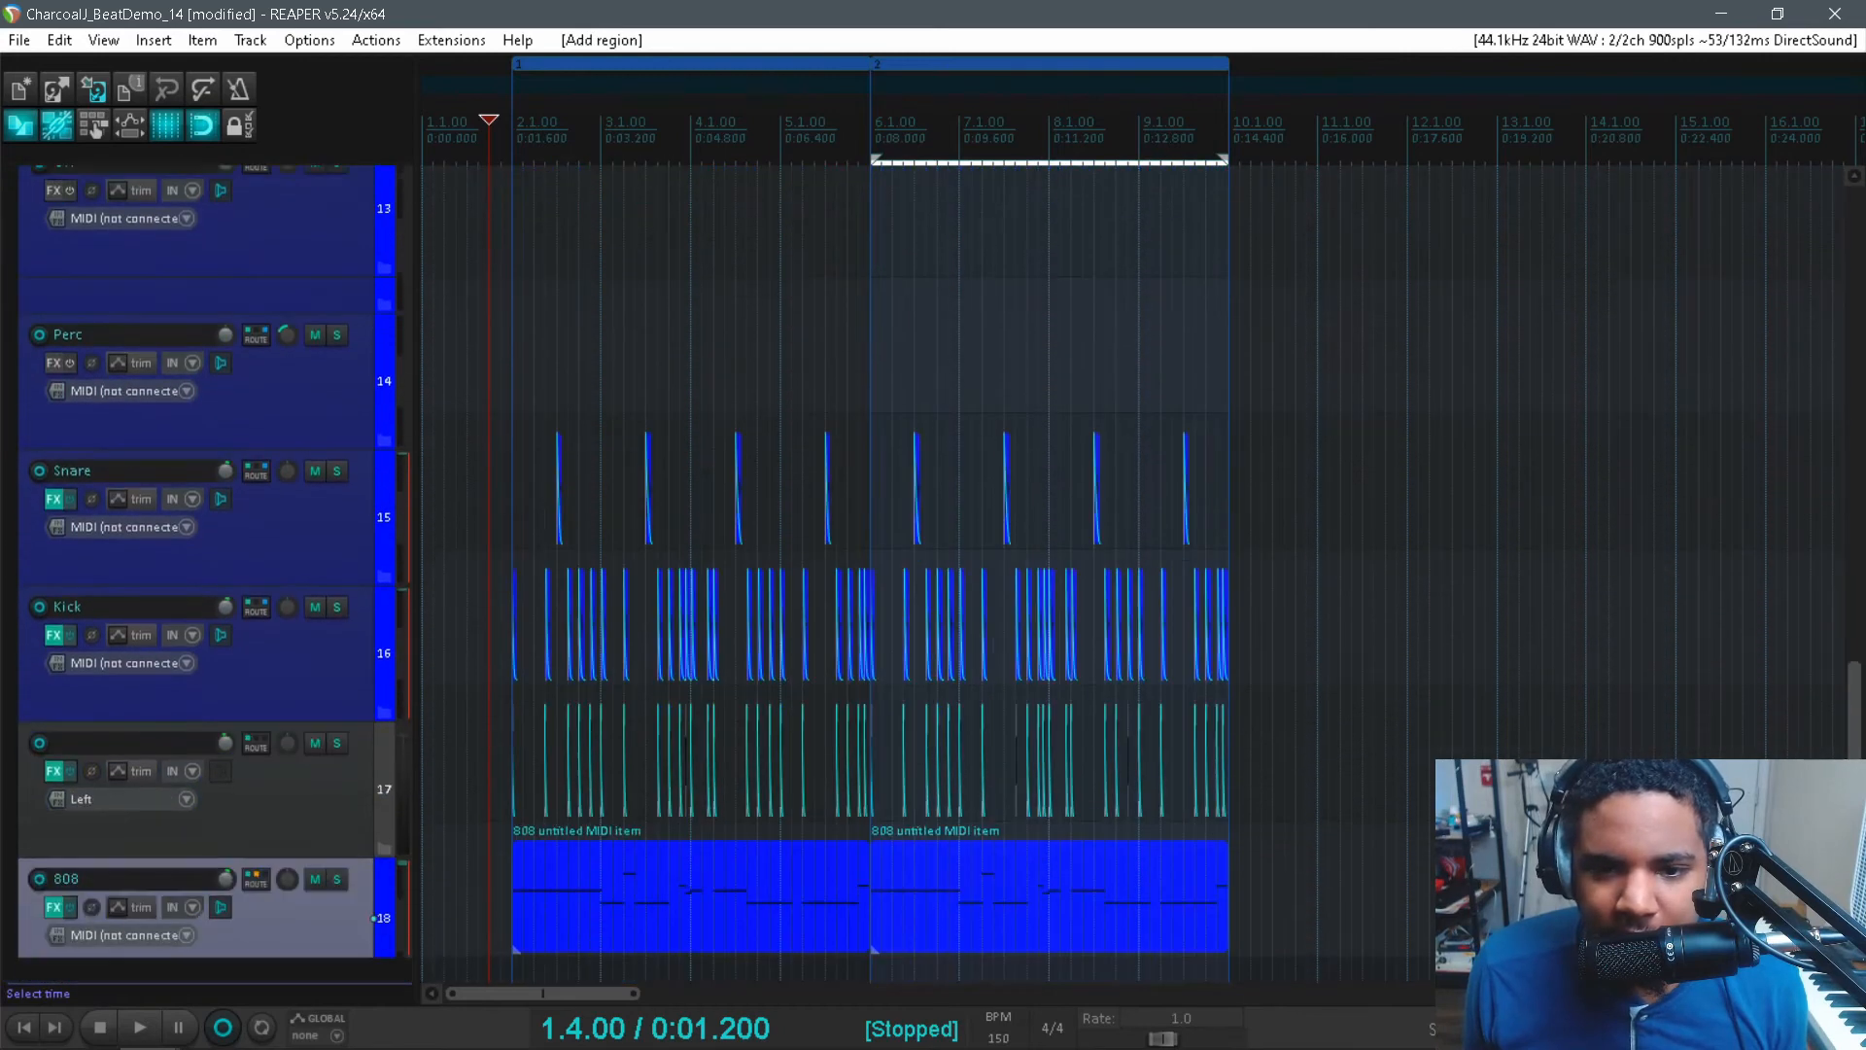
drag(1850, 708, 1839, 605)
drag(490, 343, 871, 900)
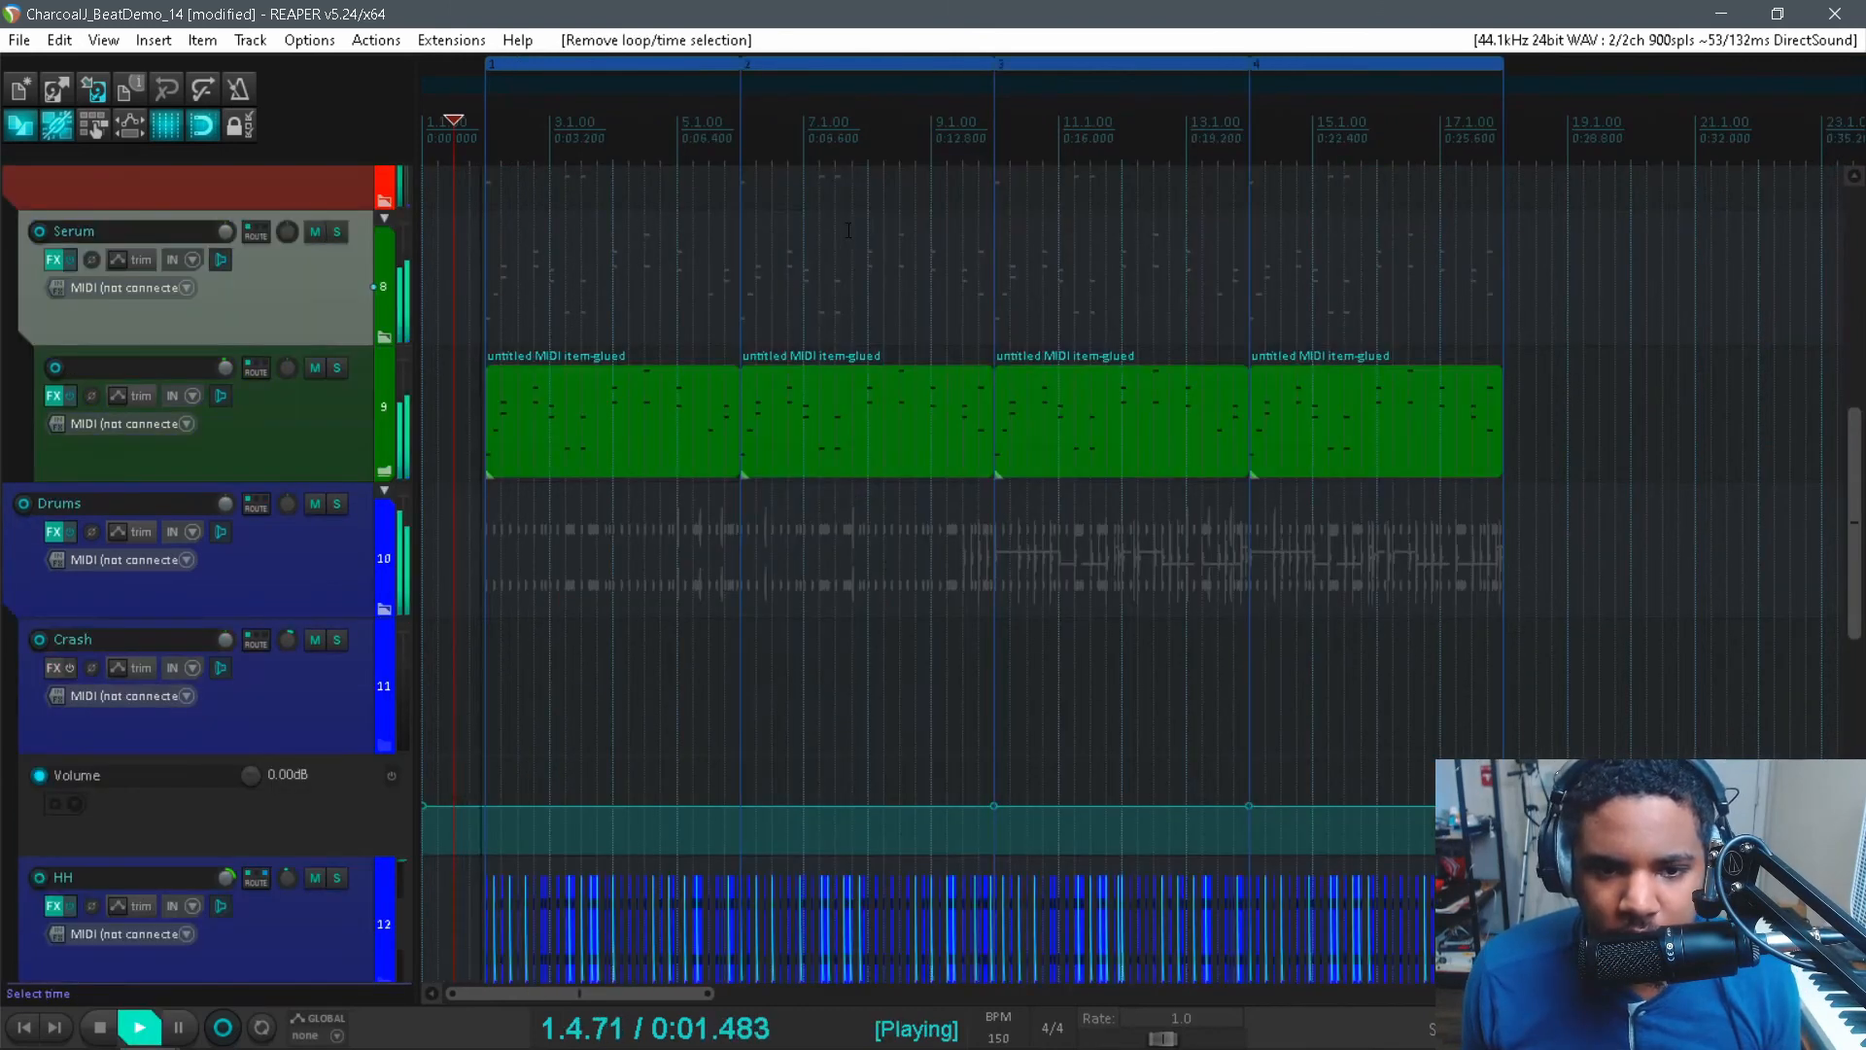
- Review the Serum, drum and 808 tracks across the four regions while the arrangement plays
drag(1855, 438, 1857, 459)
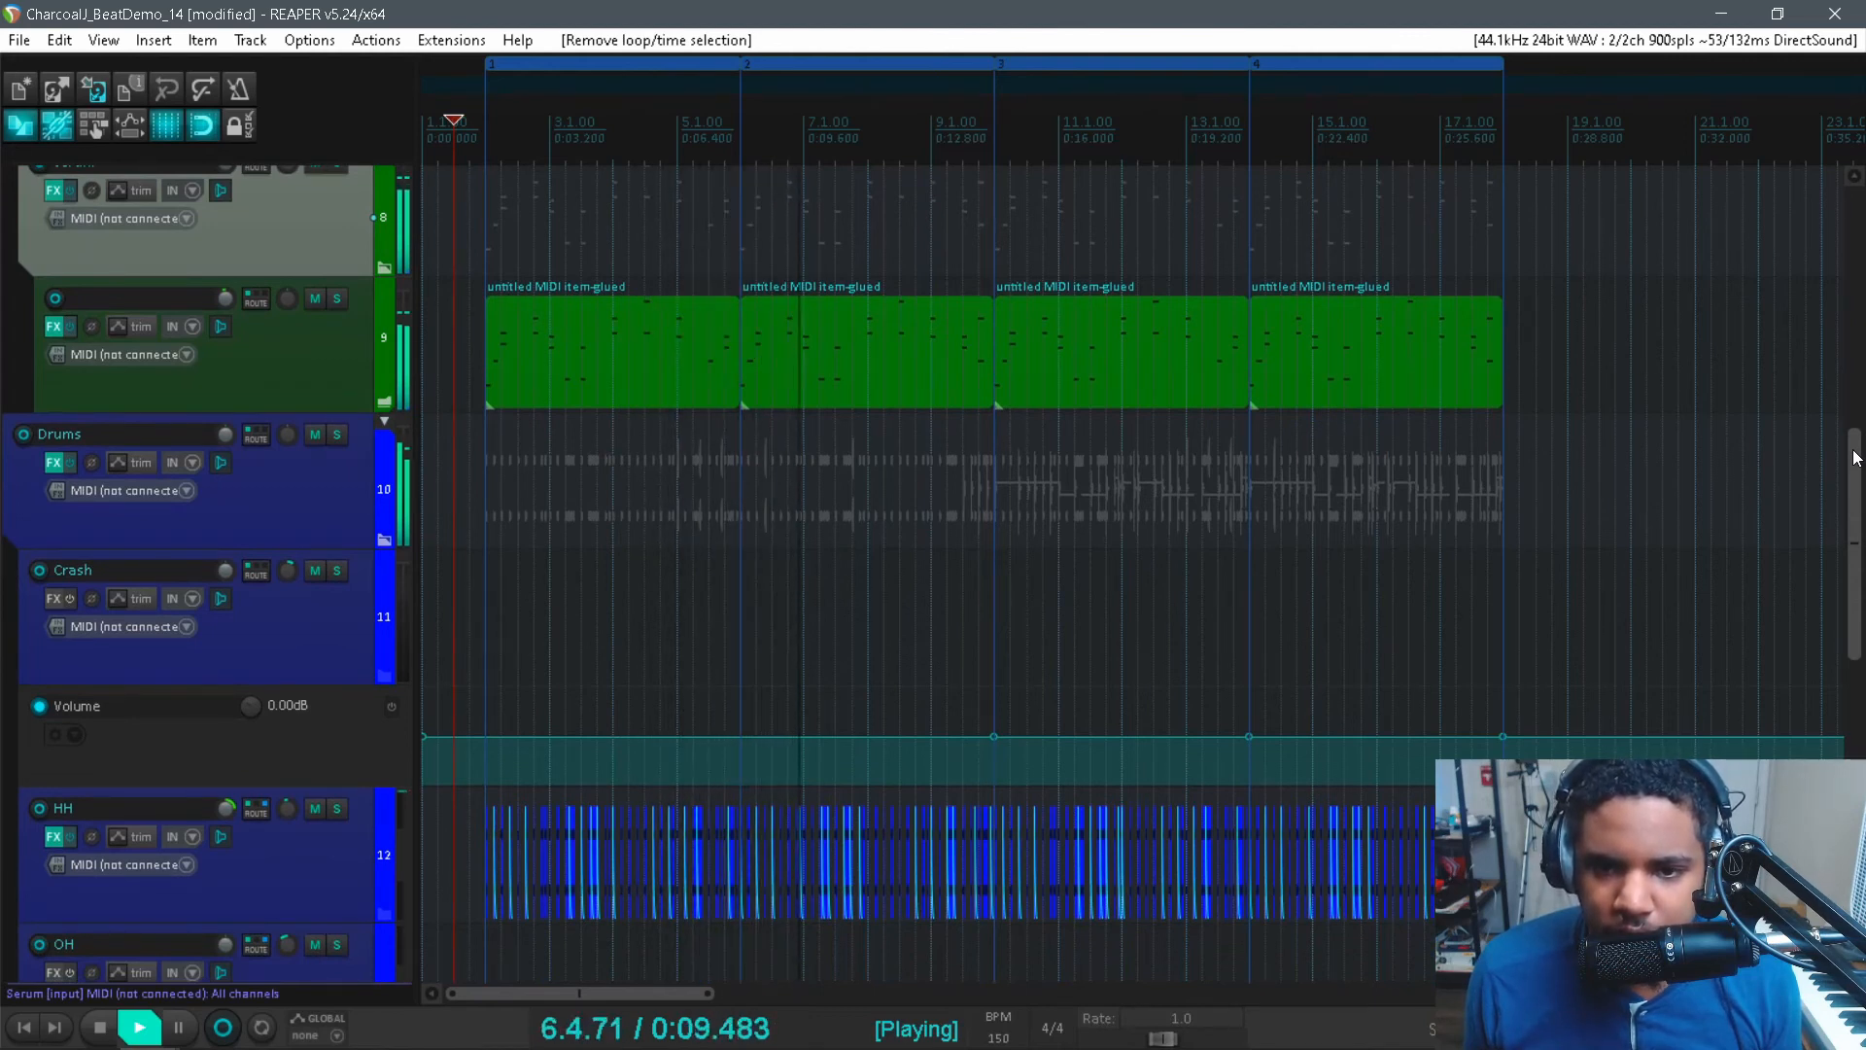
drag(1857, 459, 1858, 671)
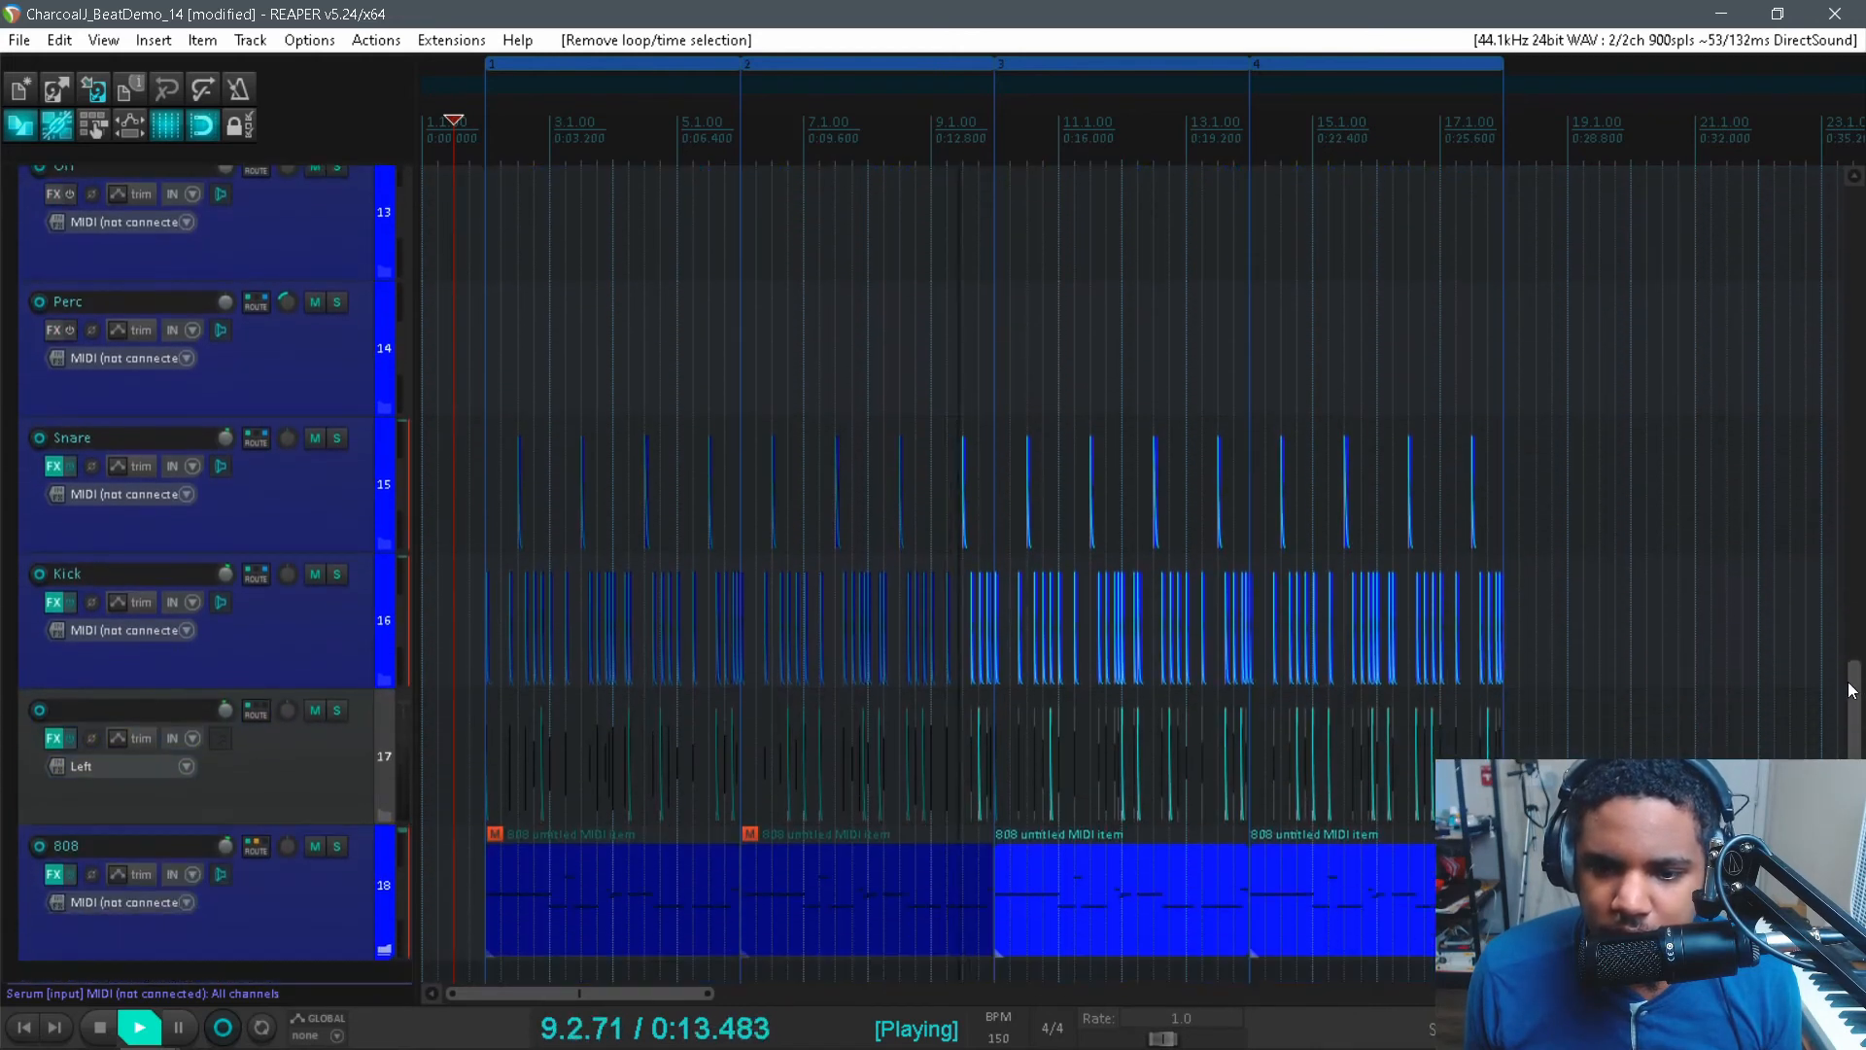
scroll(1535, 601, up, 2)
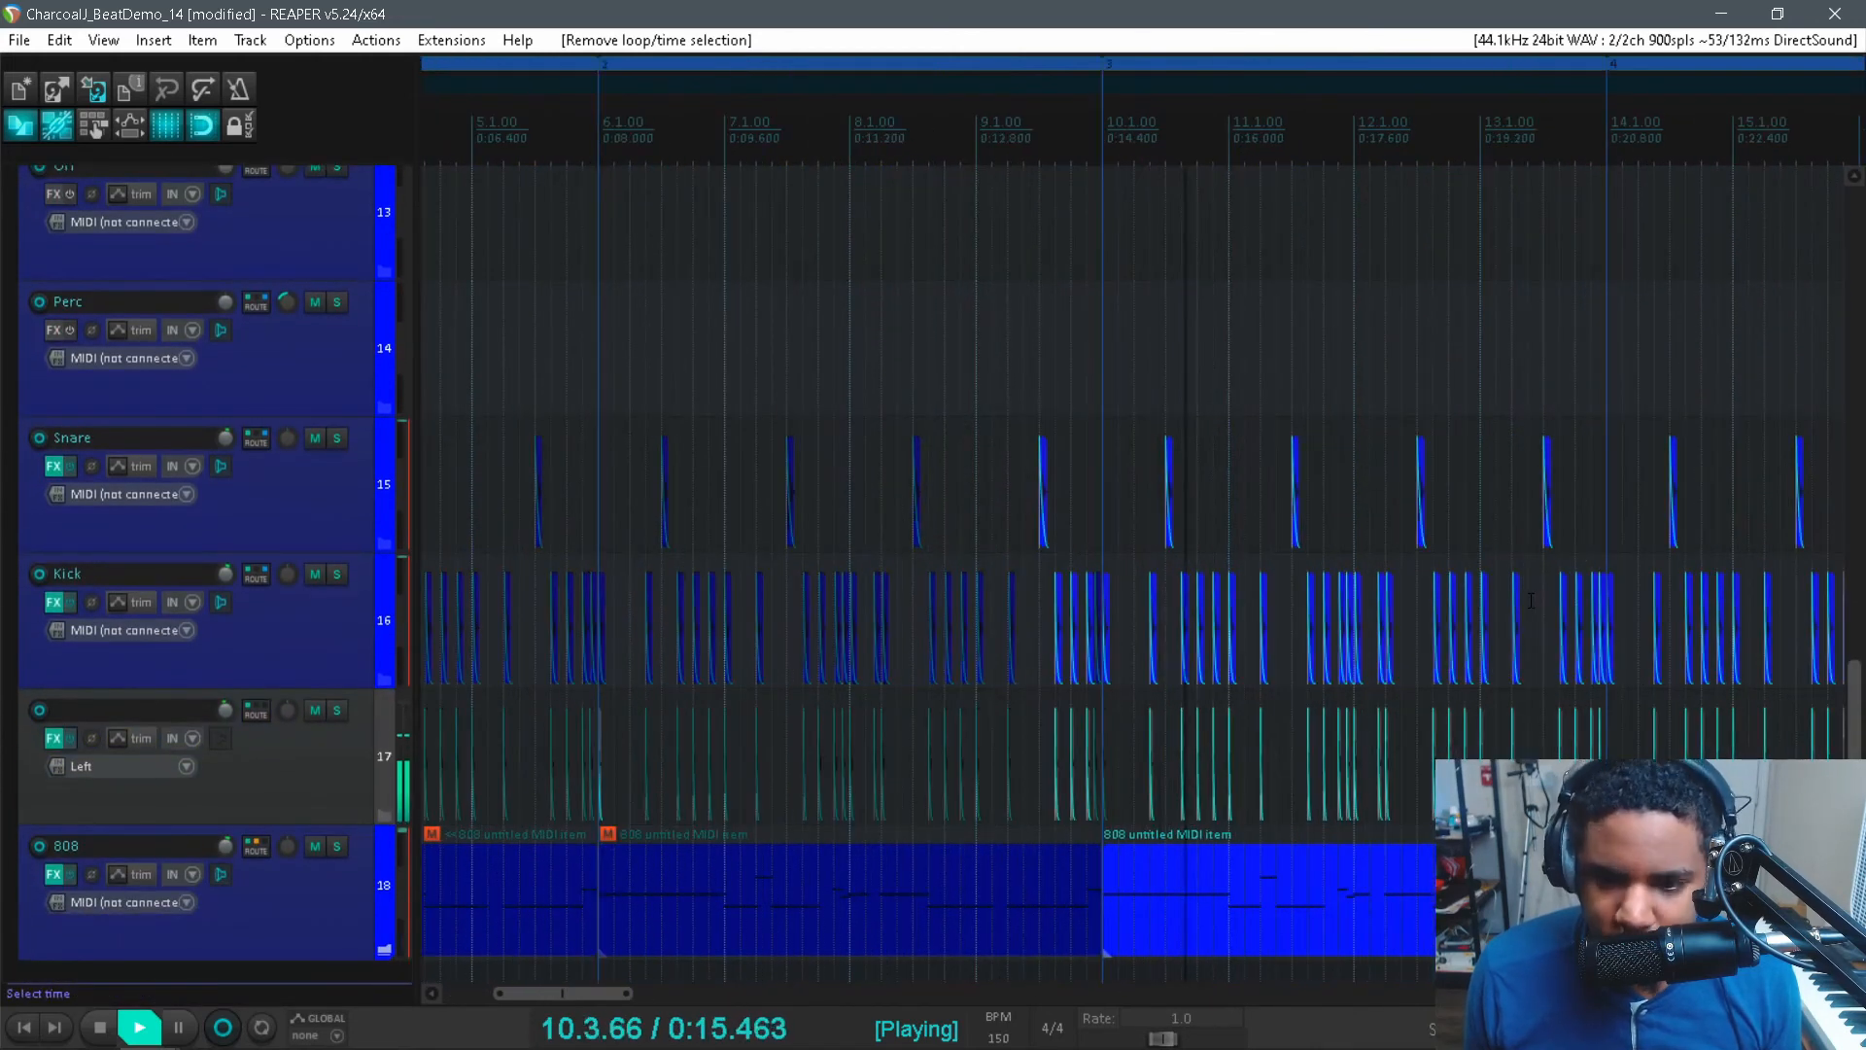
- Stop playback and examine the shotgun sample items on the Sample track across the four regions
drag(1857, 715, 1850, 423)
scroll(1830, 428, down, 3)
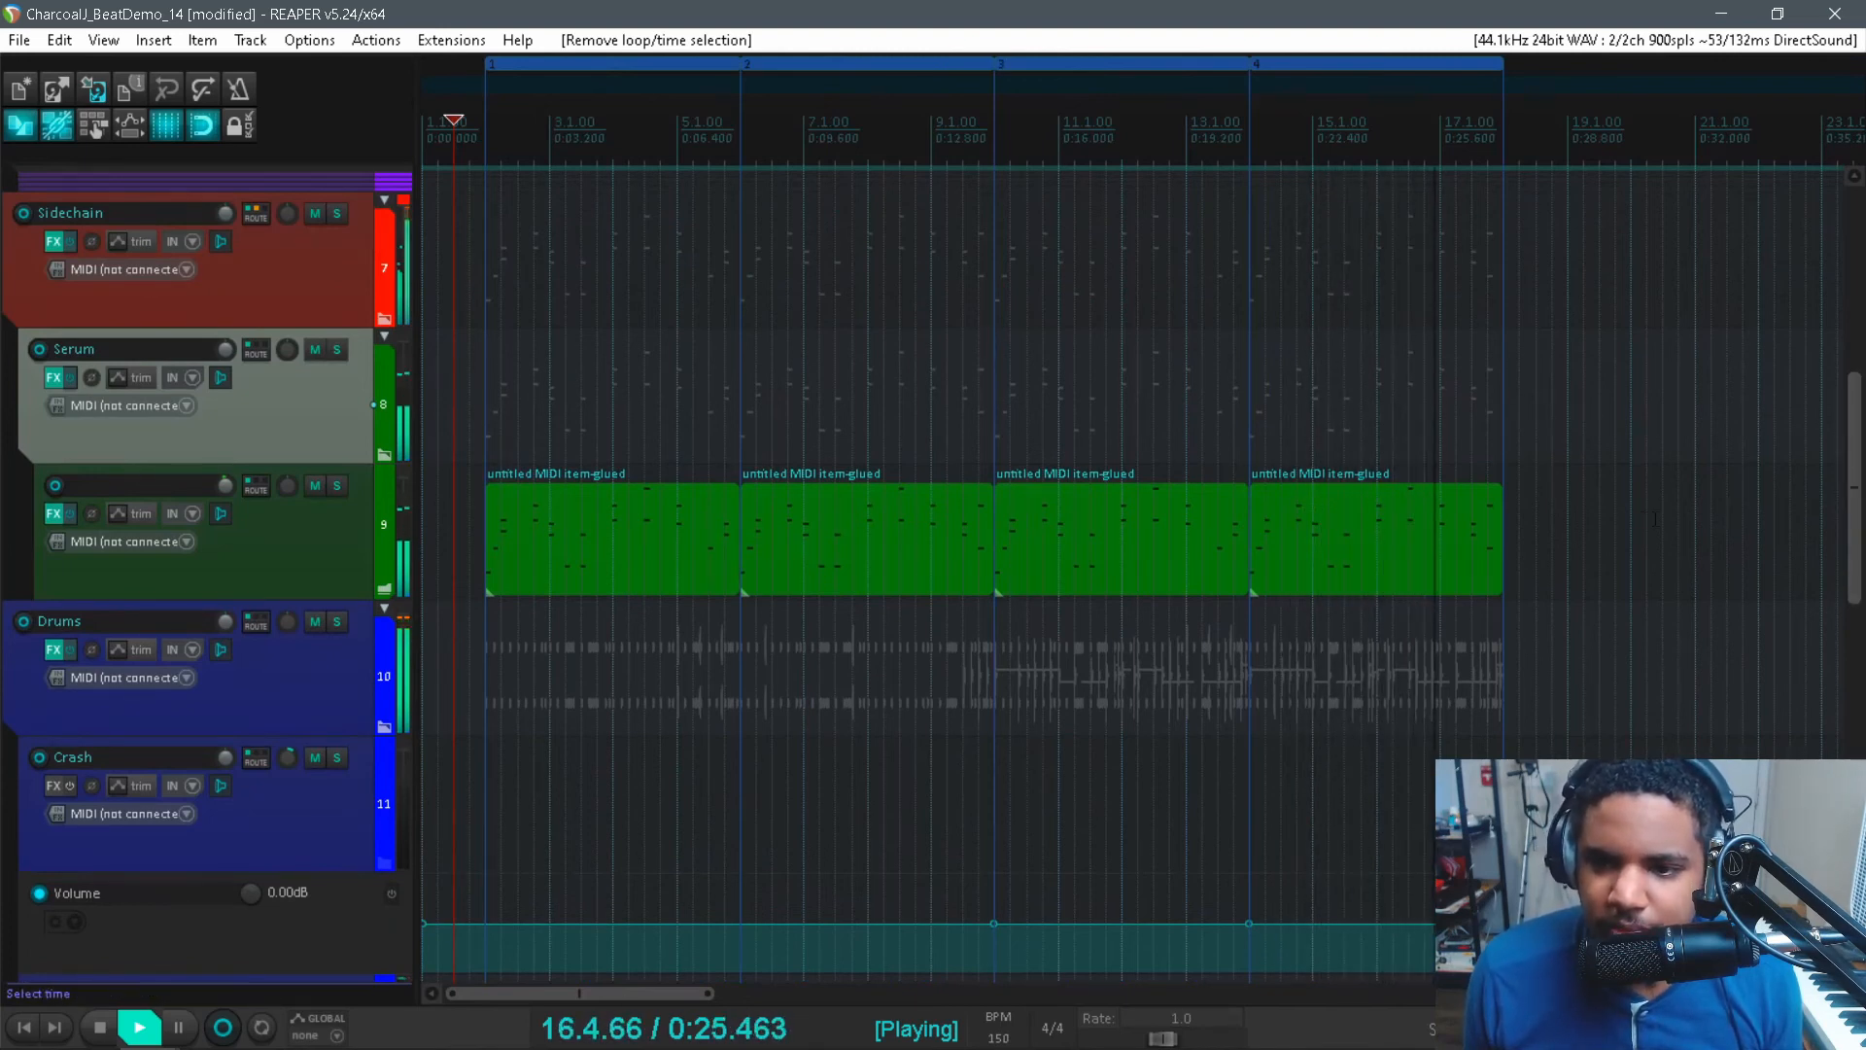
key(space)
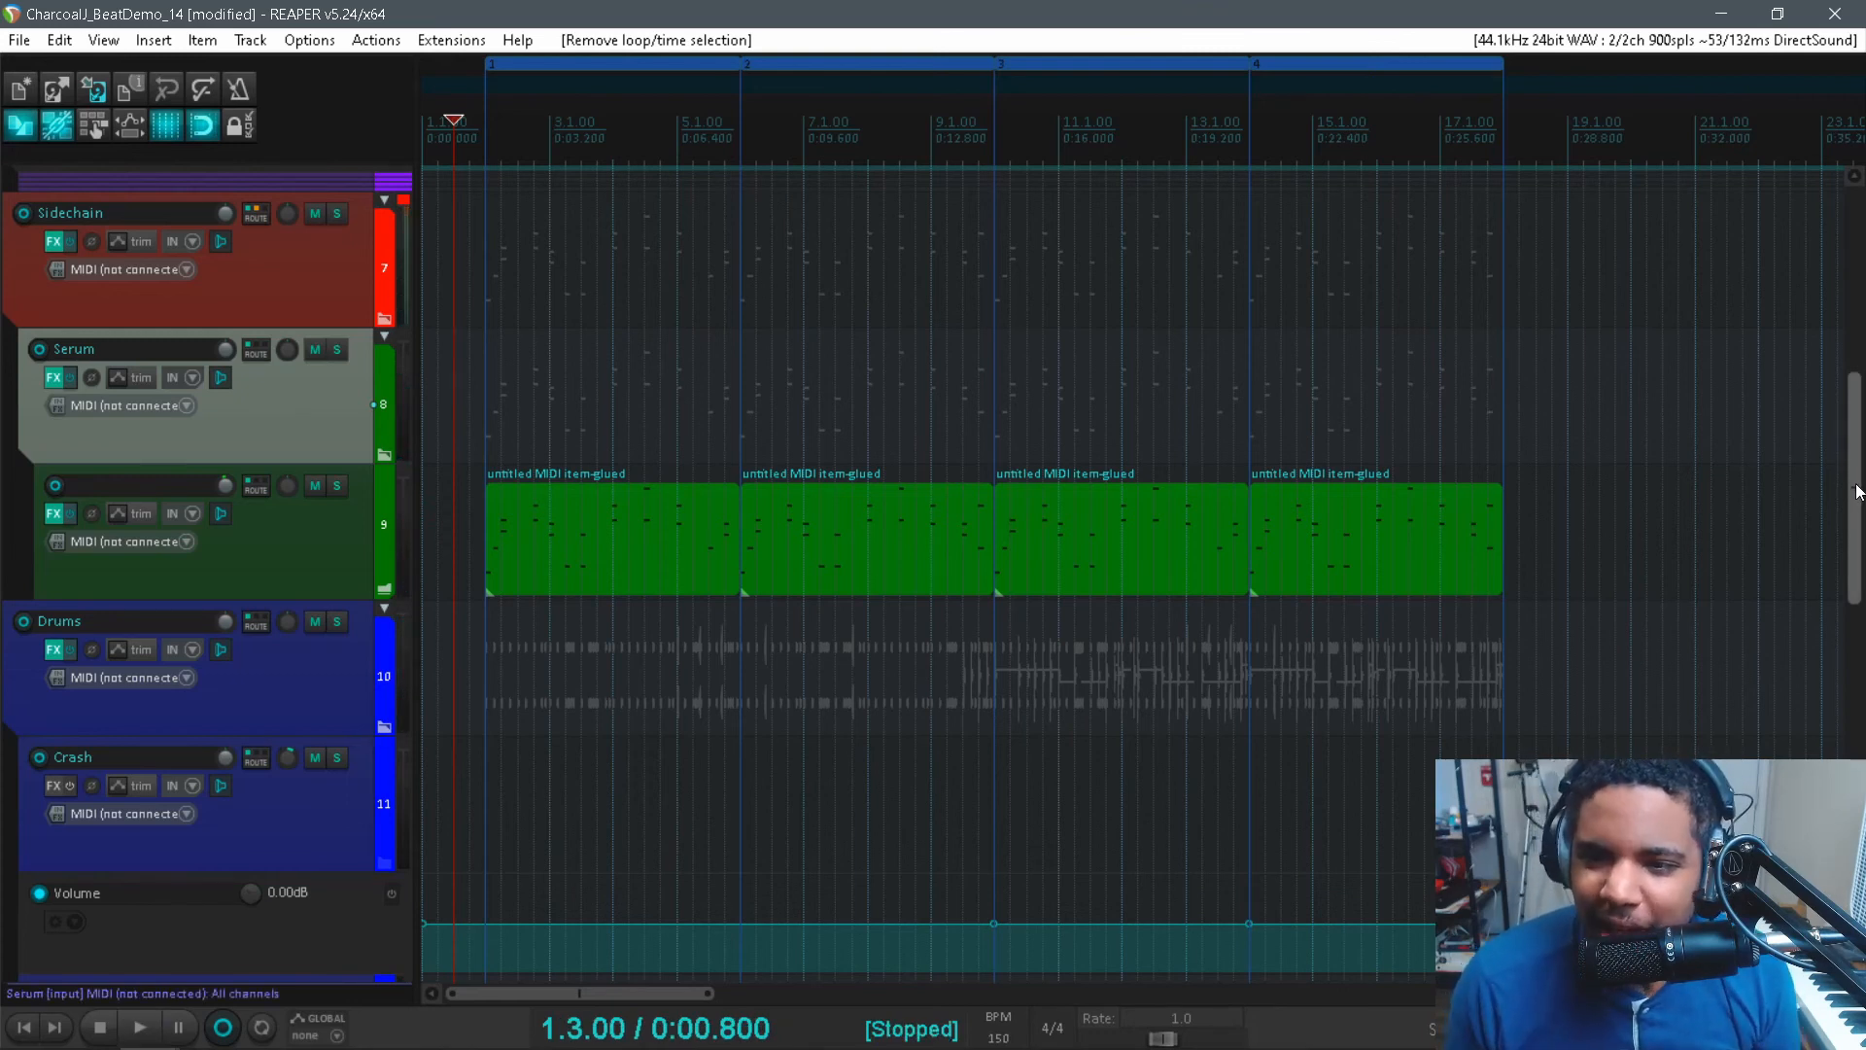
drag(1857, 491, 1850, 325)
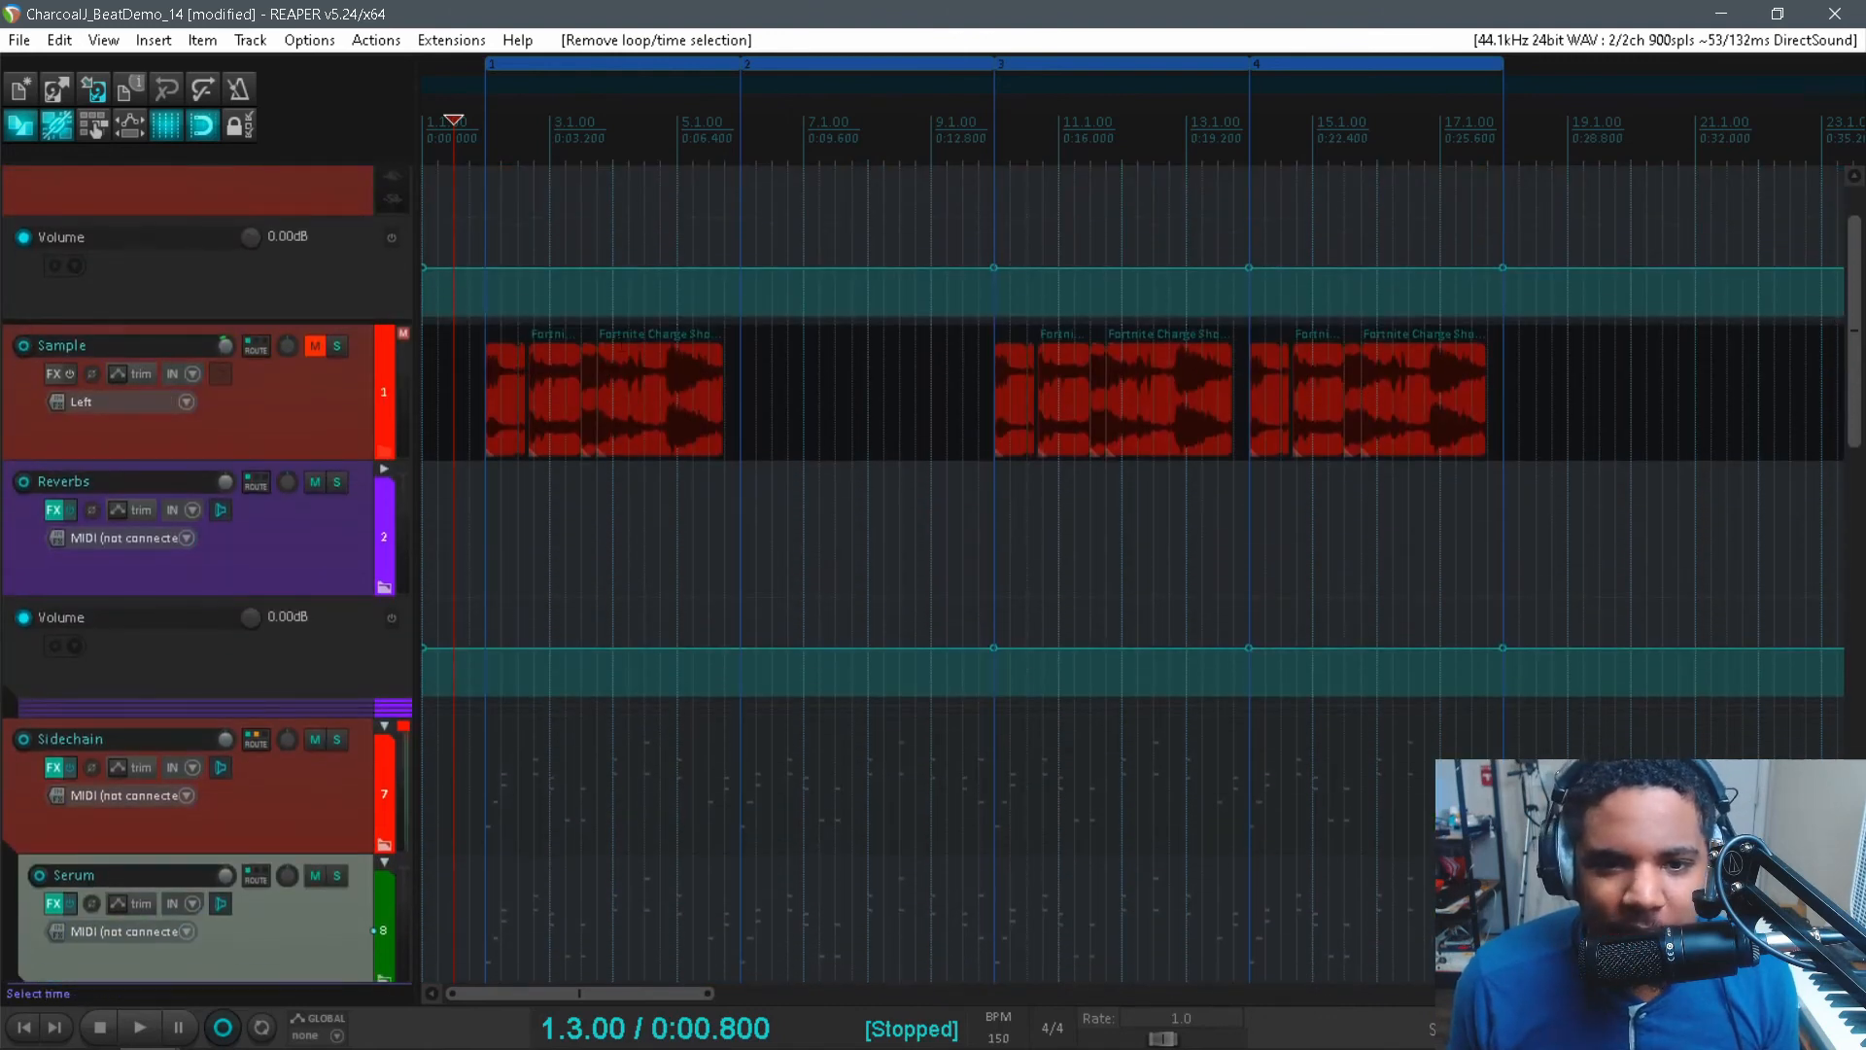
drag(650, 389, 957, 480)
scroll(956, 480, up, 3)
scroll(956, 481, down, 1)
click(1140, 507)
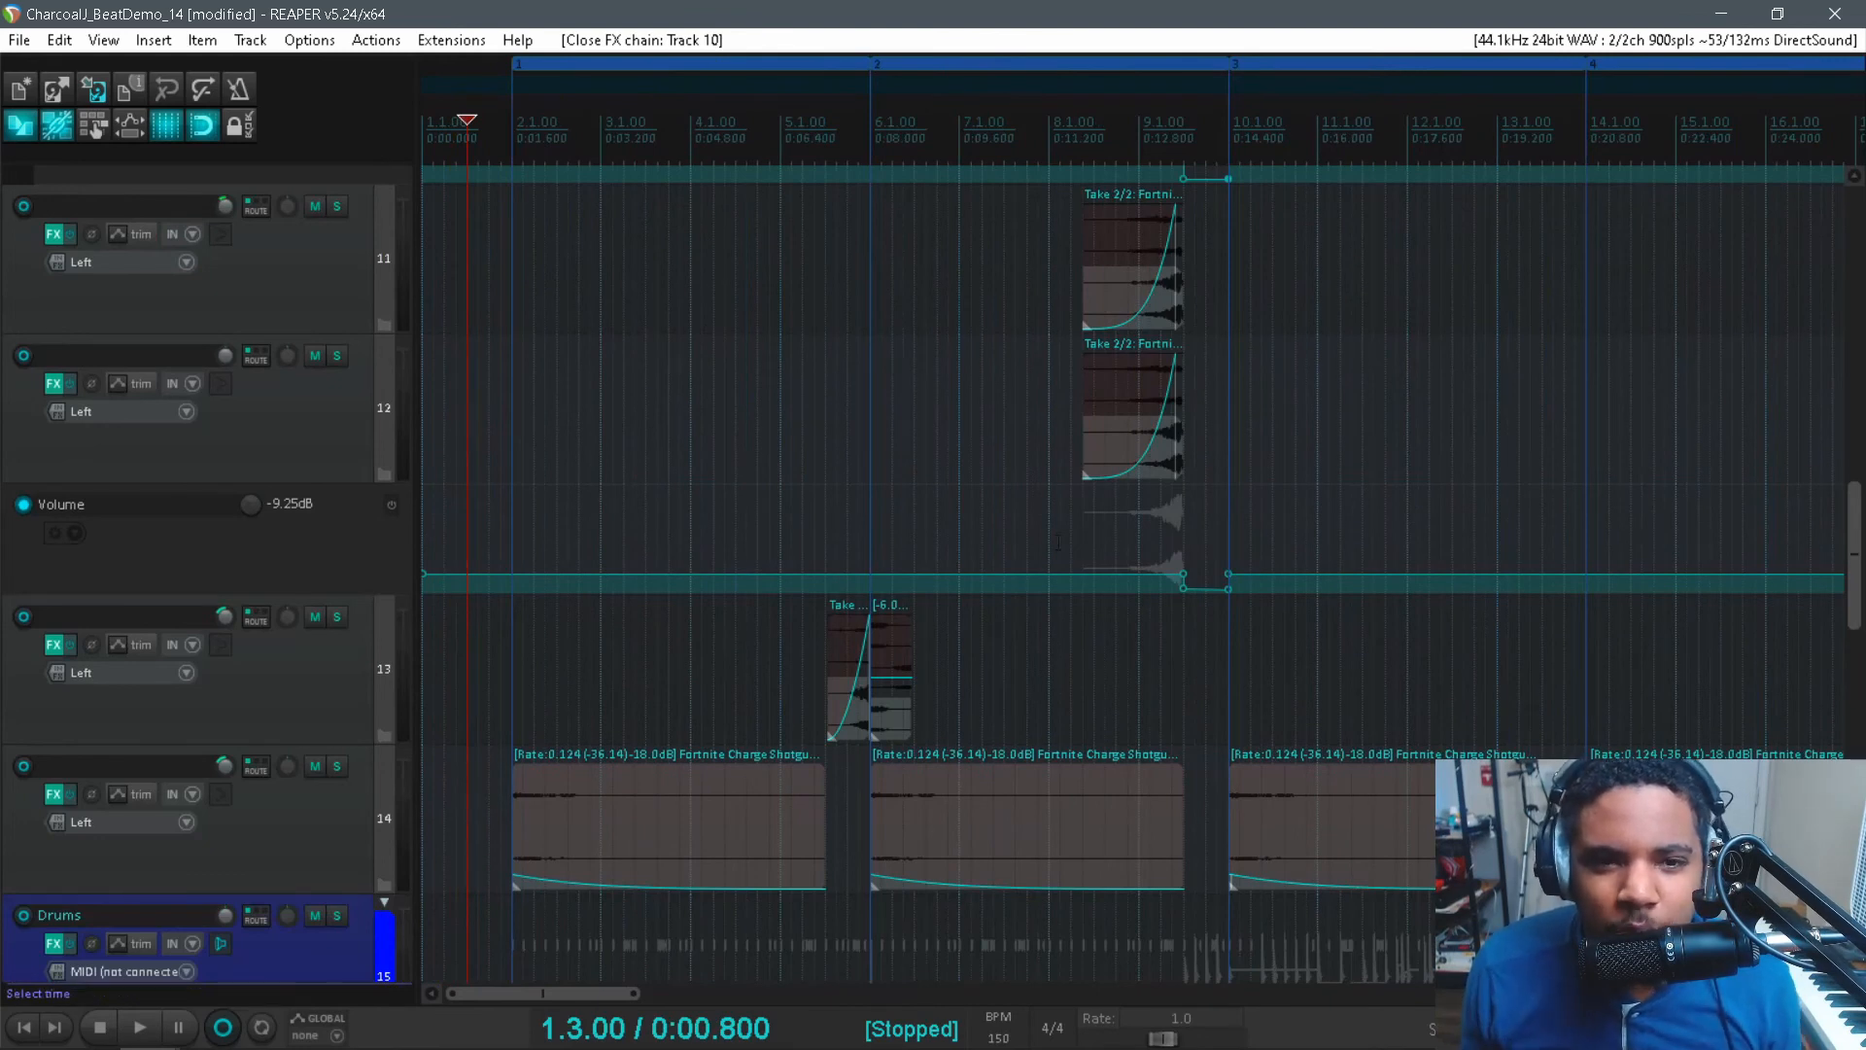
- Inspect the ValhallaRoom and ReaEQ settings in track 12's effects chain, then close the effects window
click(53, 385)
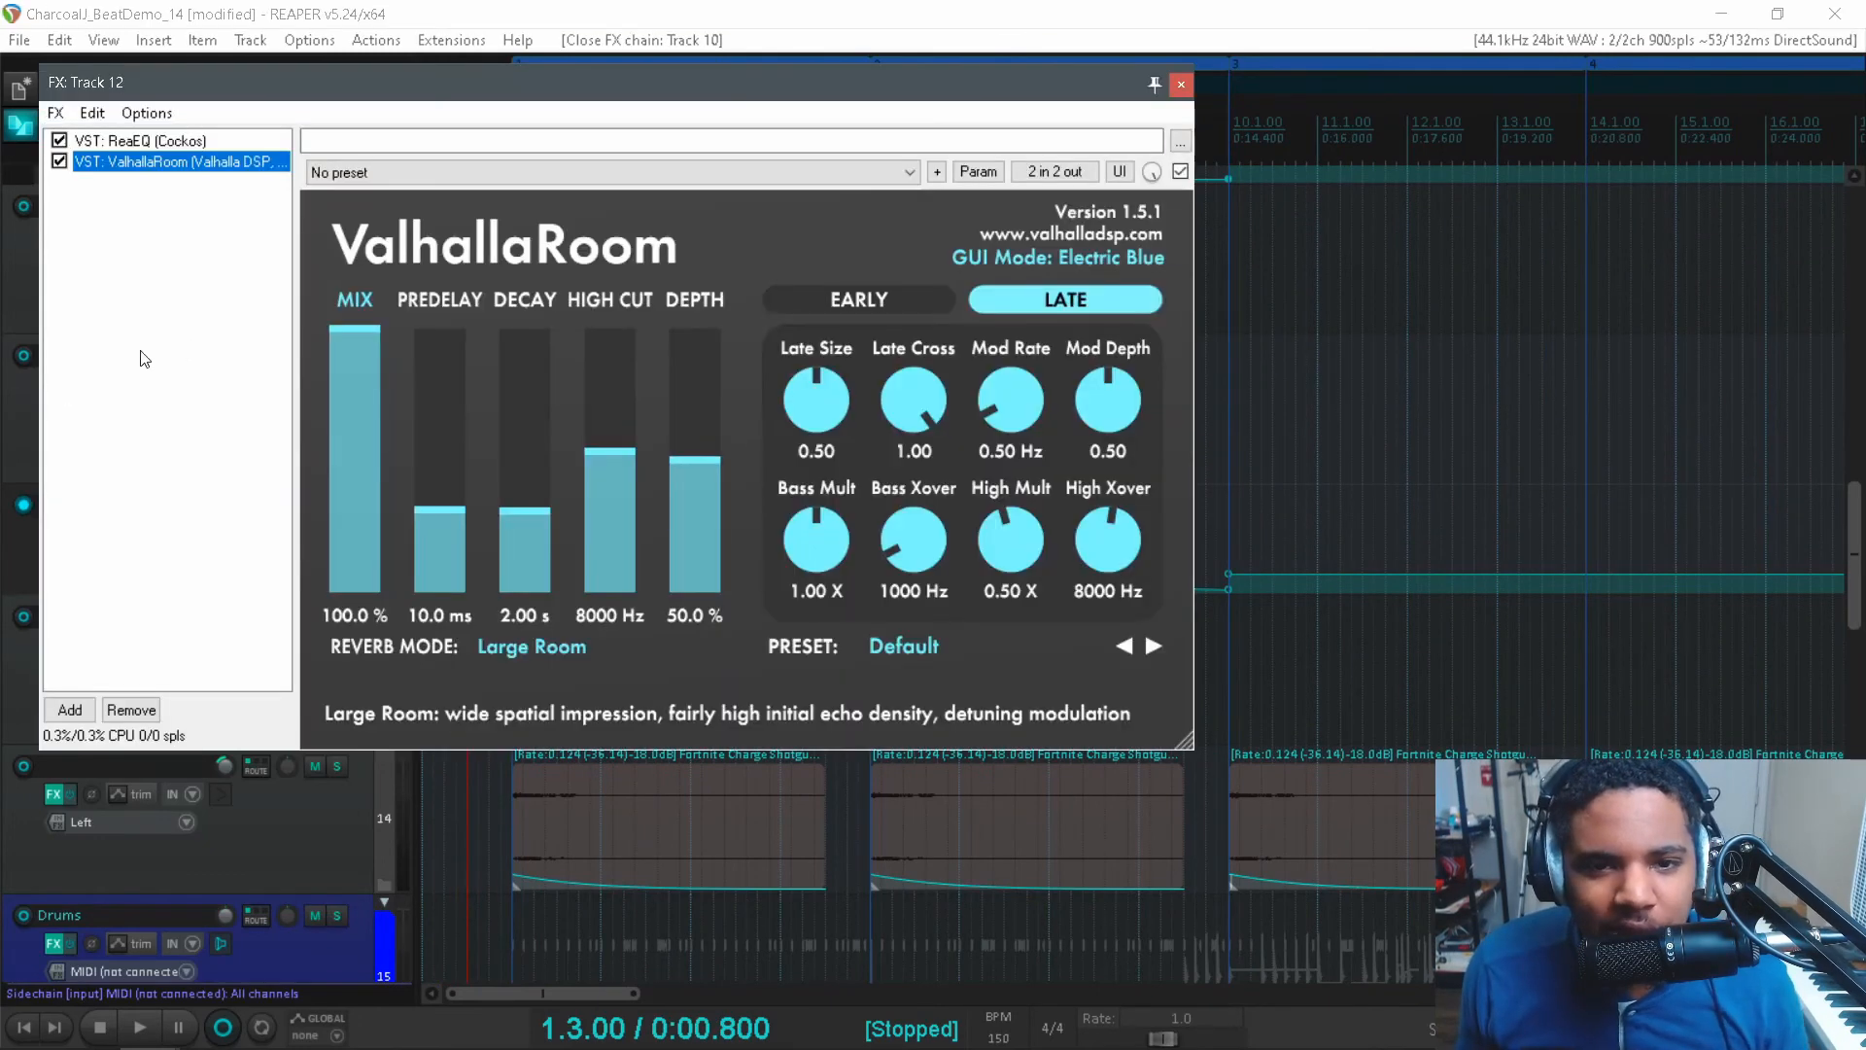
click(148, 139)
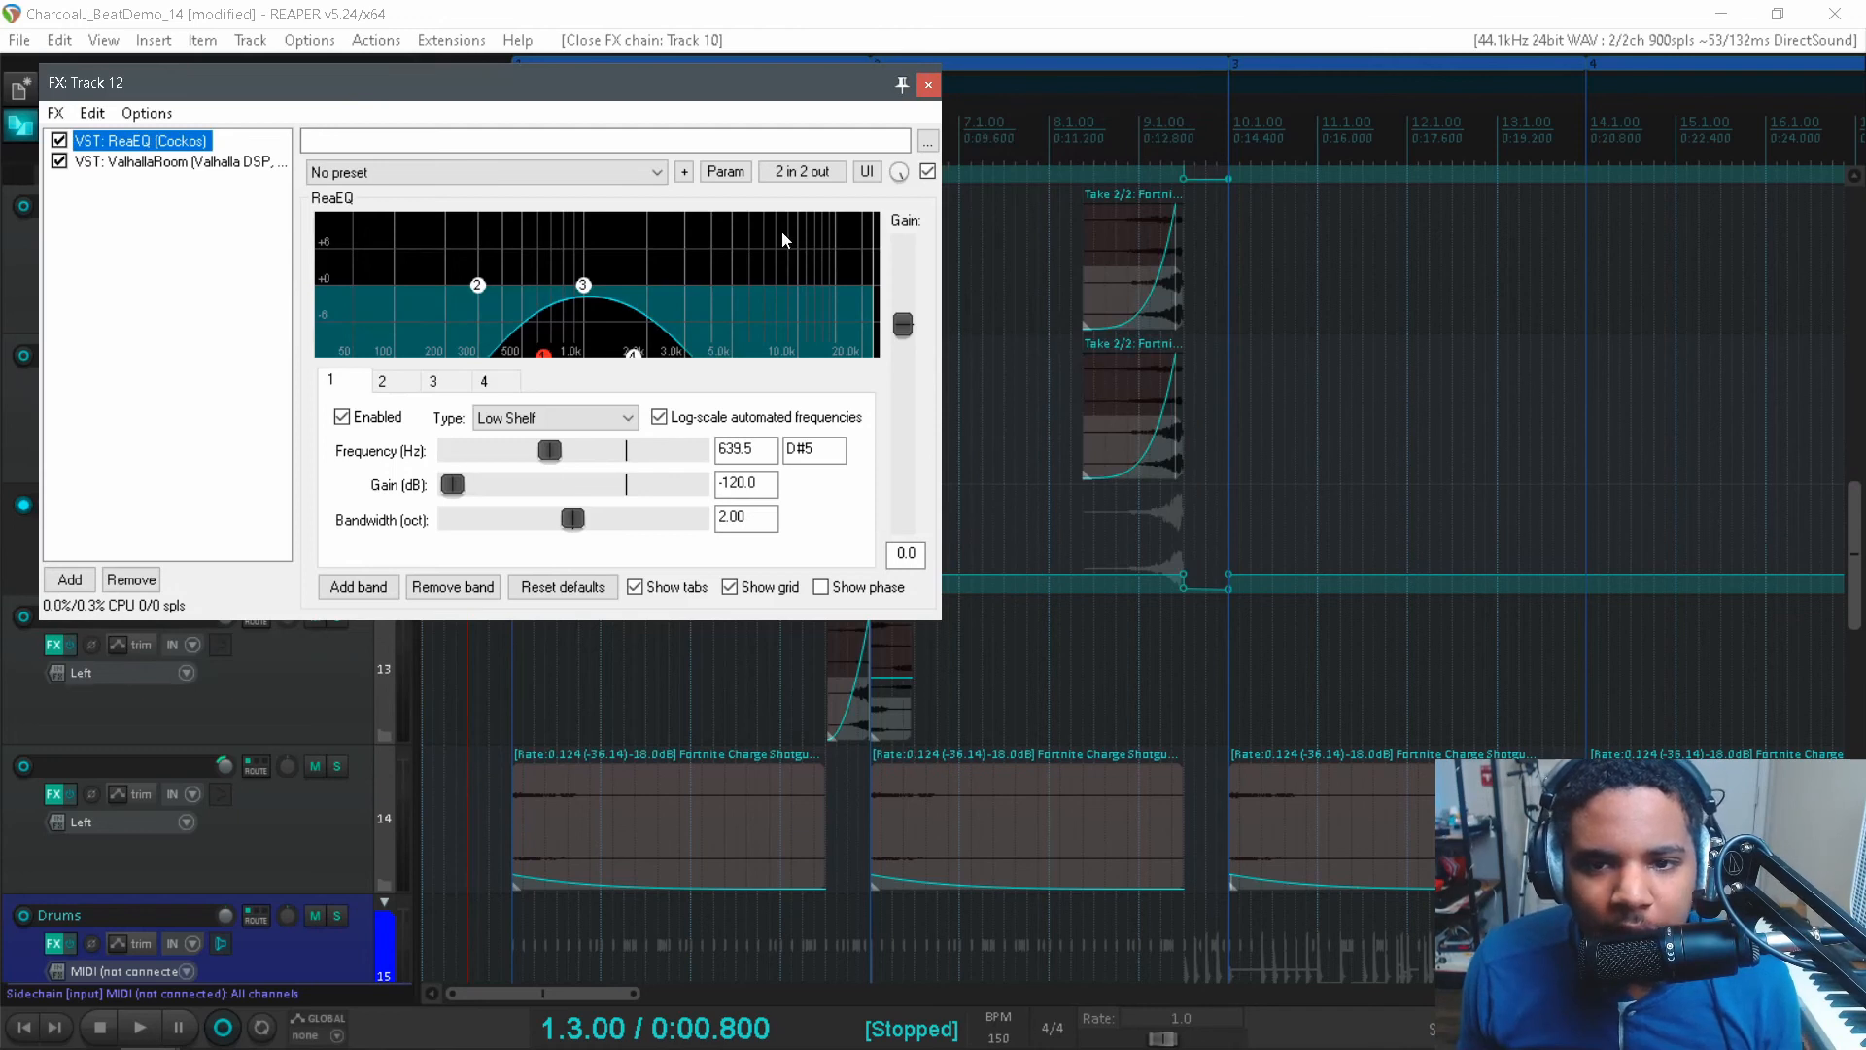
click(929, 83)
- Play the arrangement through the reversed shotgun risers on tracks 11 and 12 into region 3, then stop playback
key(space)
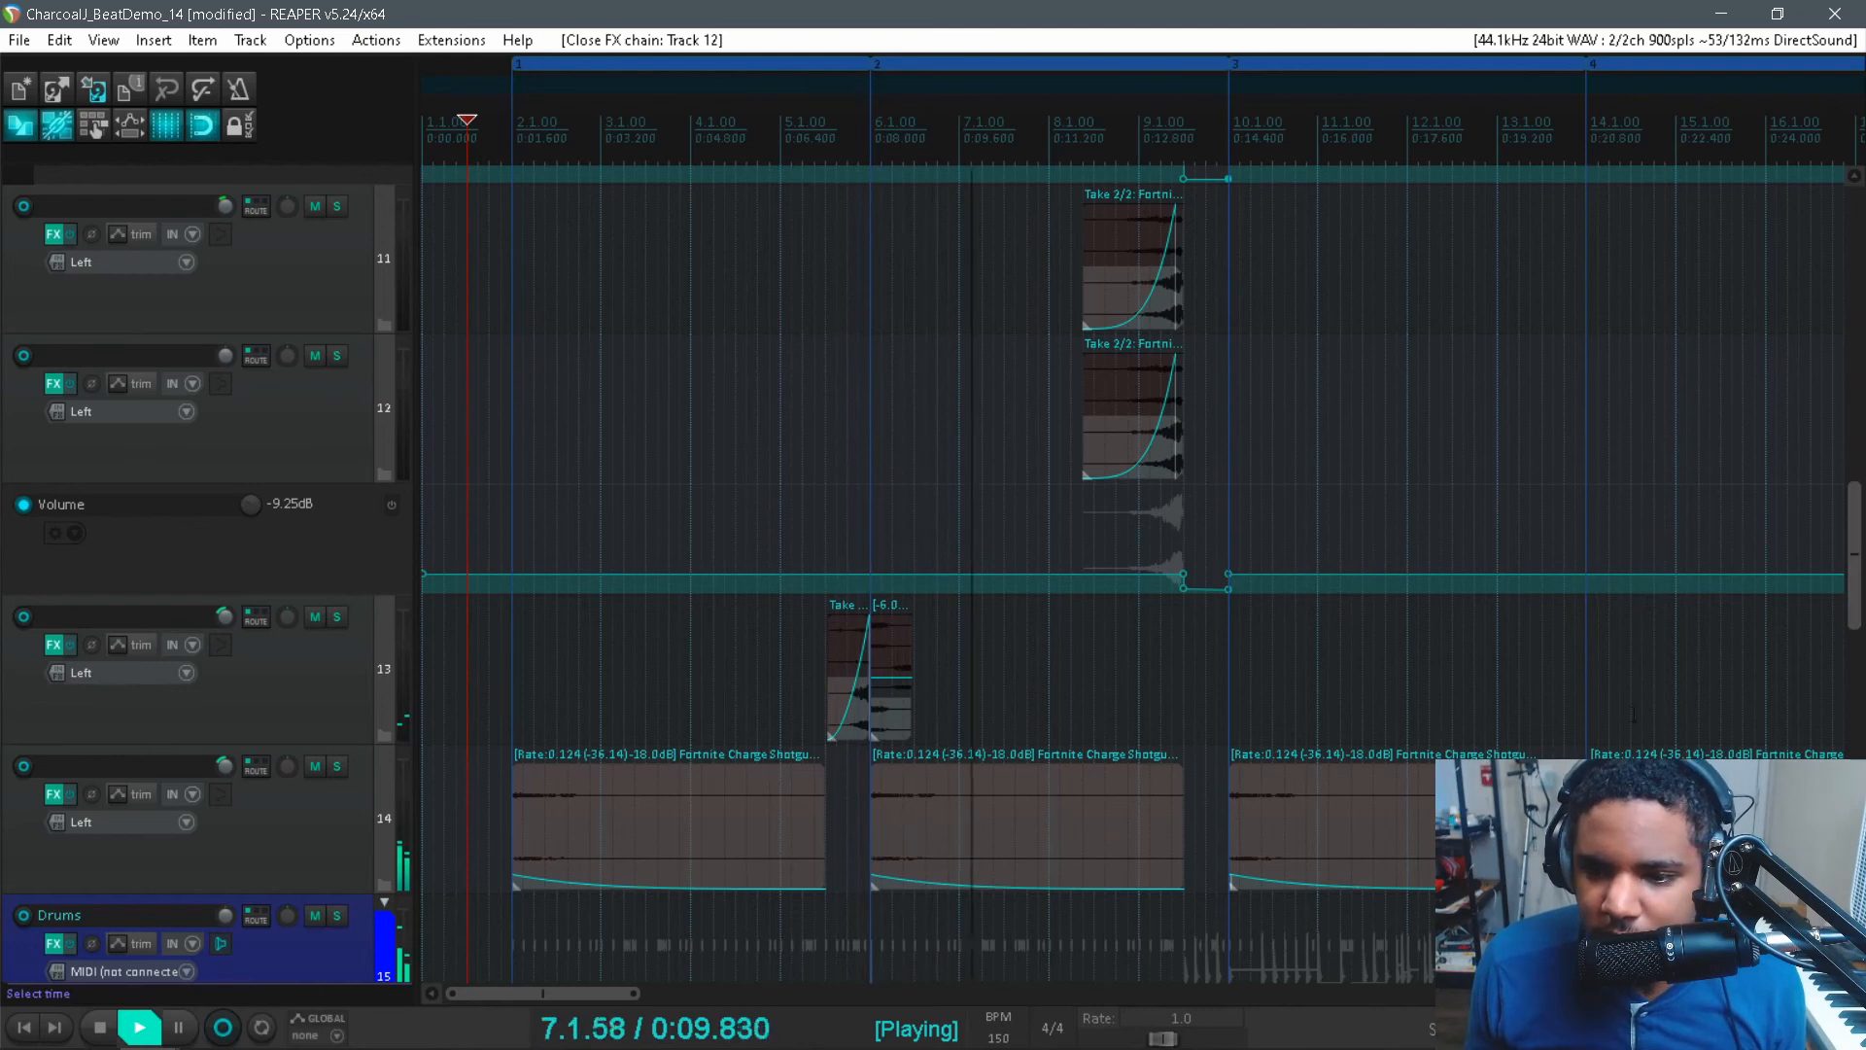
drag(557, 997, 604, 999)
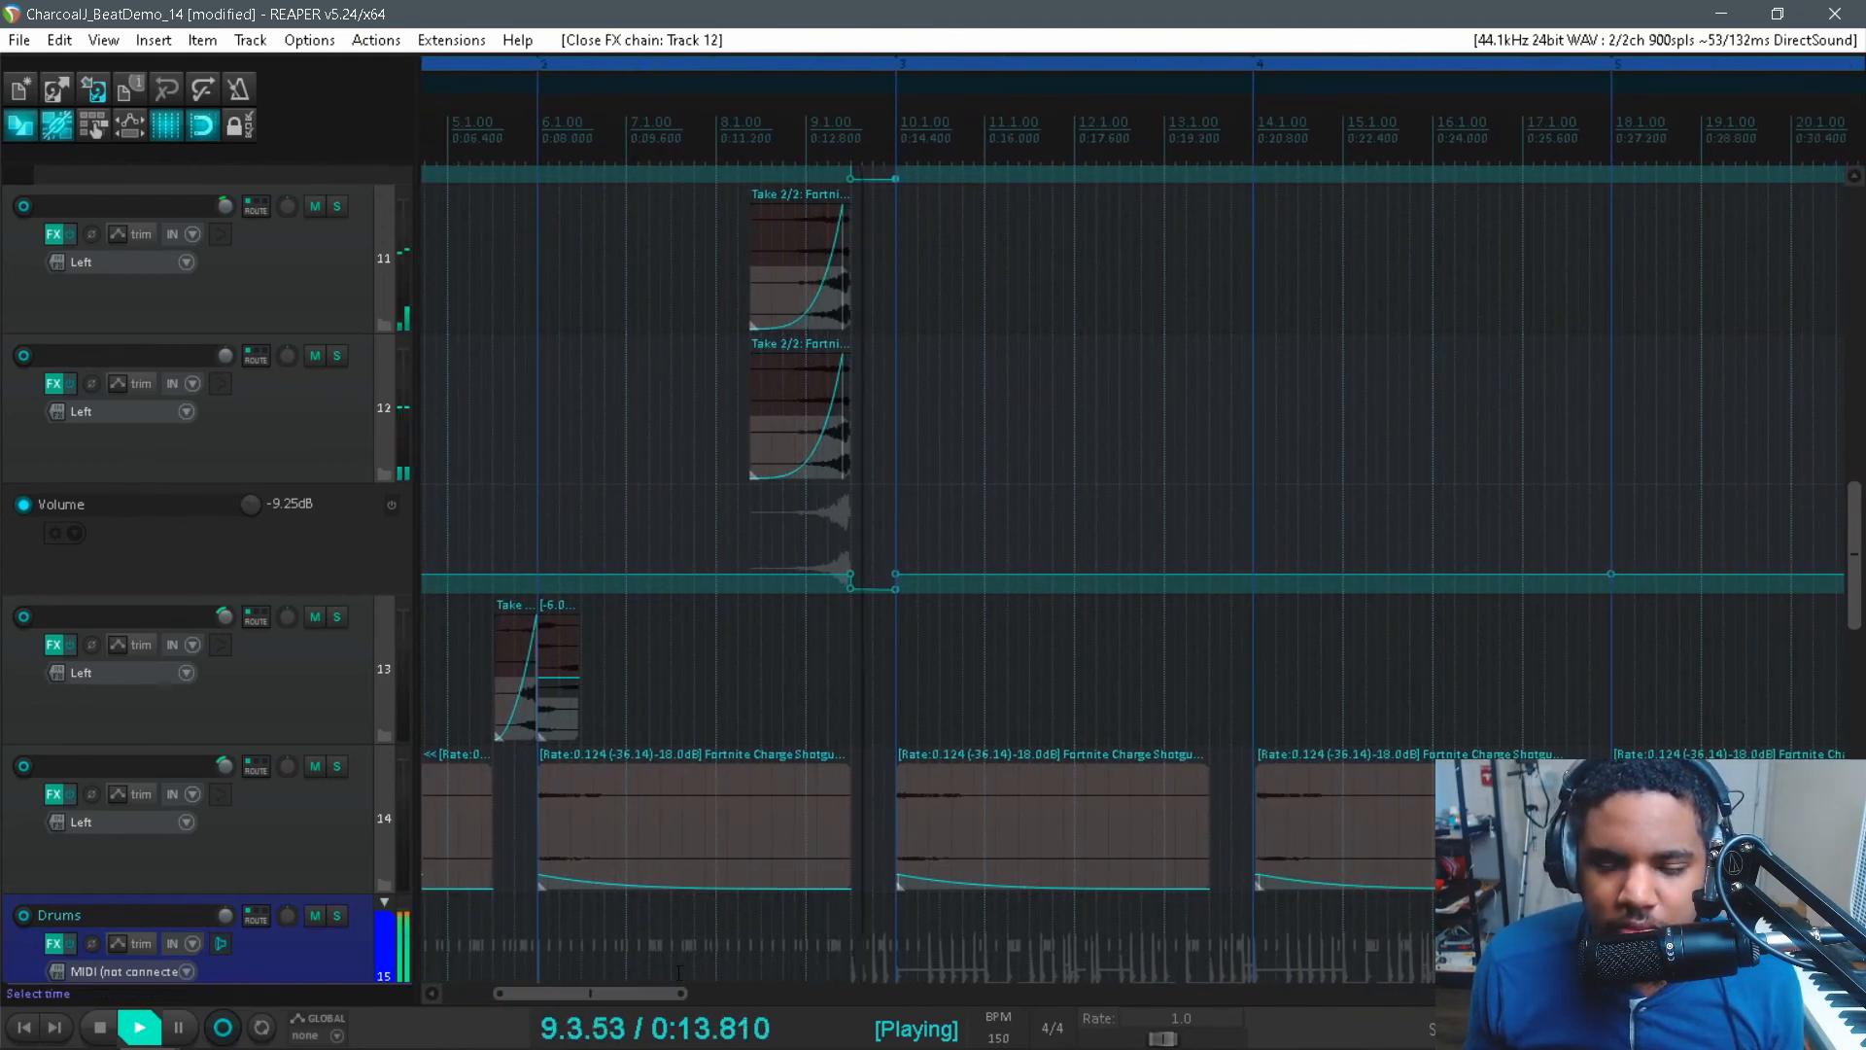
drag(661, 994, 673, 994)
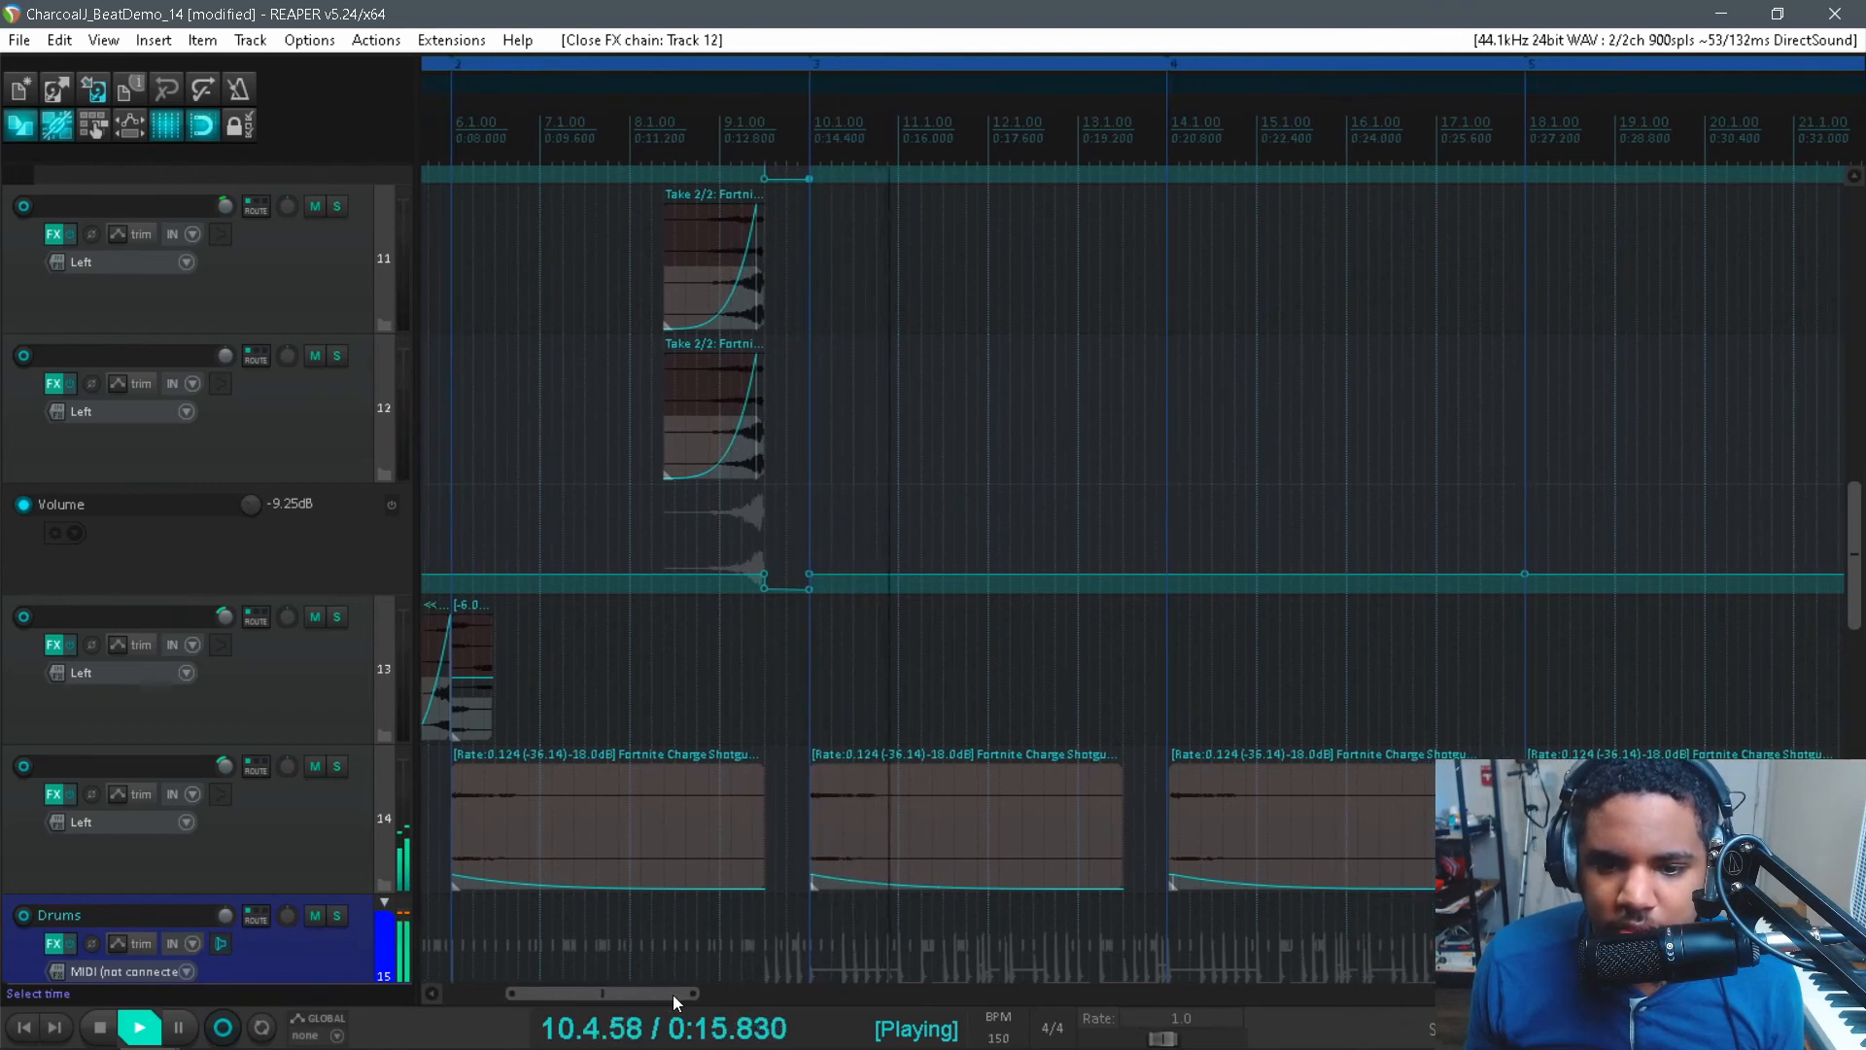
key(space)
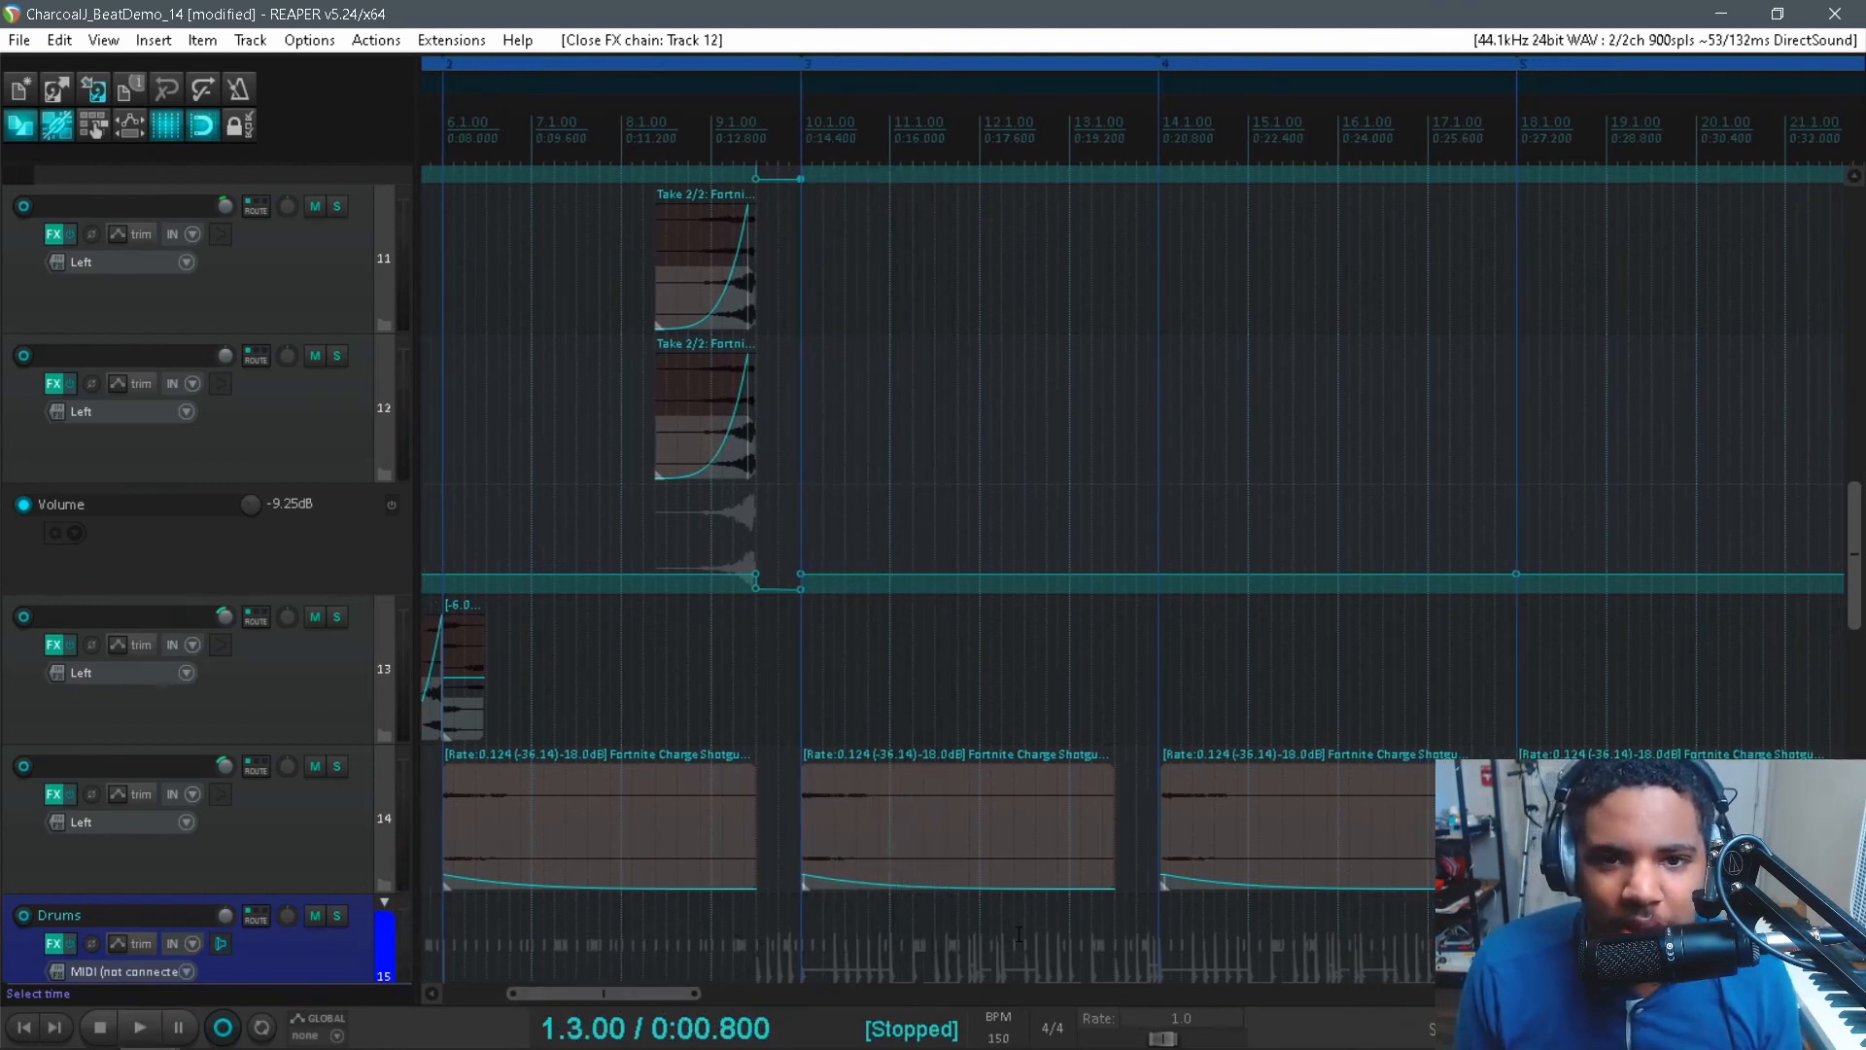
- Examine the Drums, Crash and HH tracks across all six regions of the arrangement
scroll(1196, 865, down, 4)
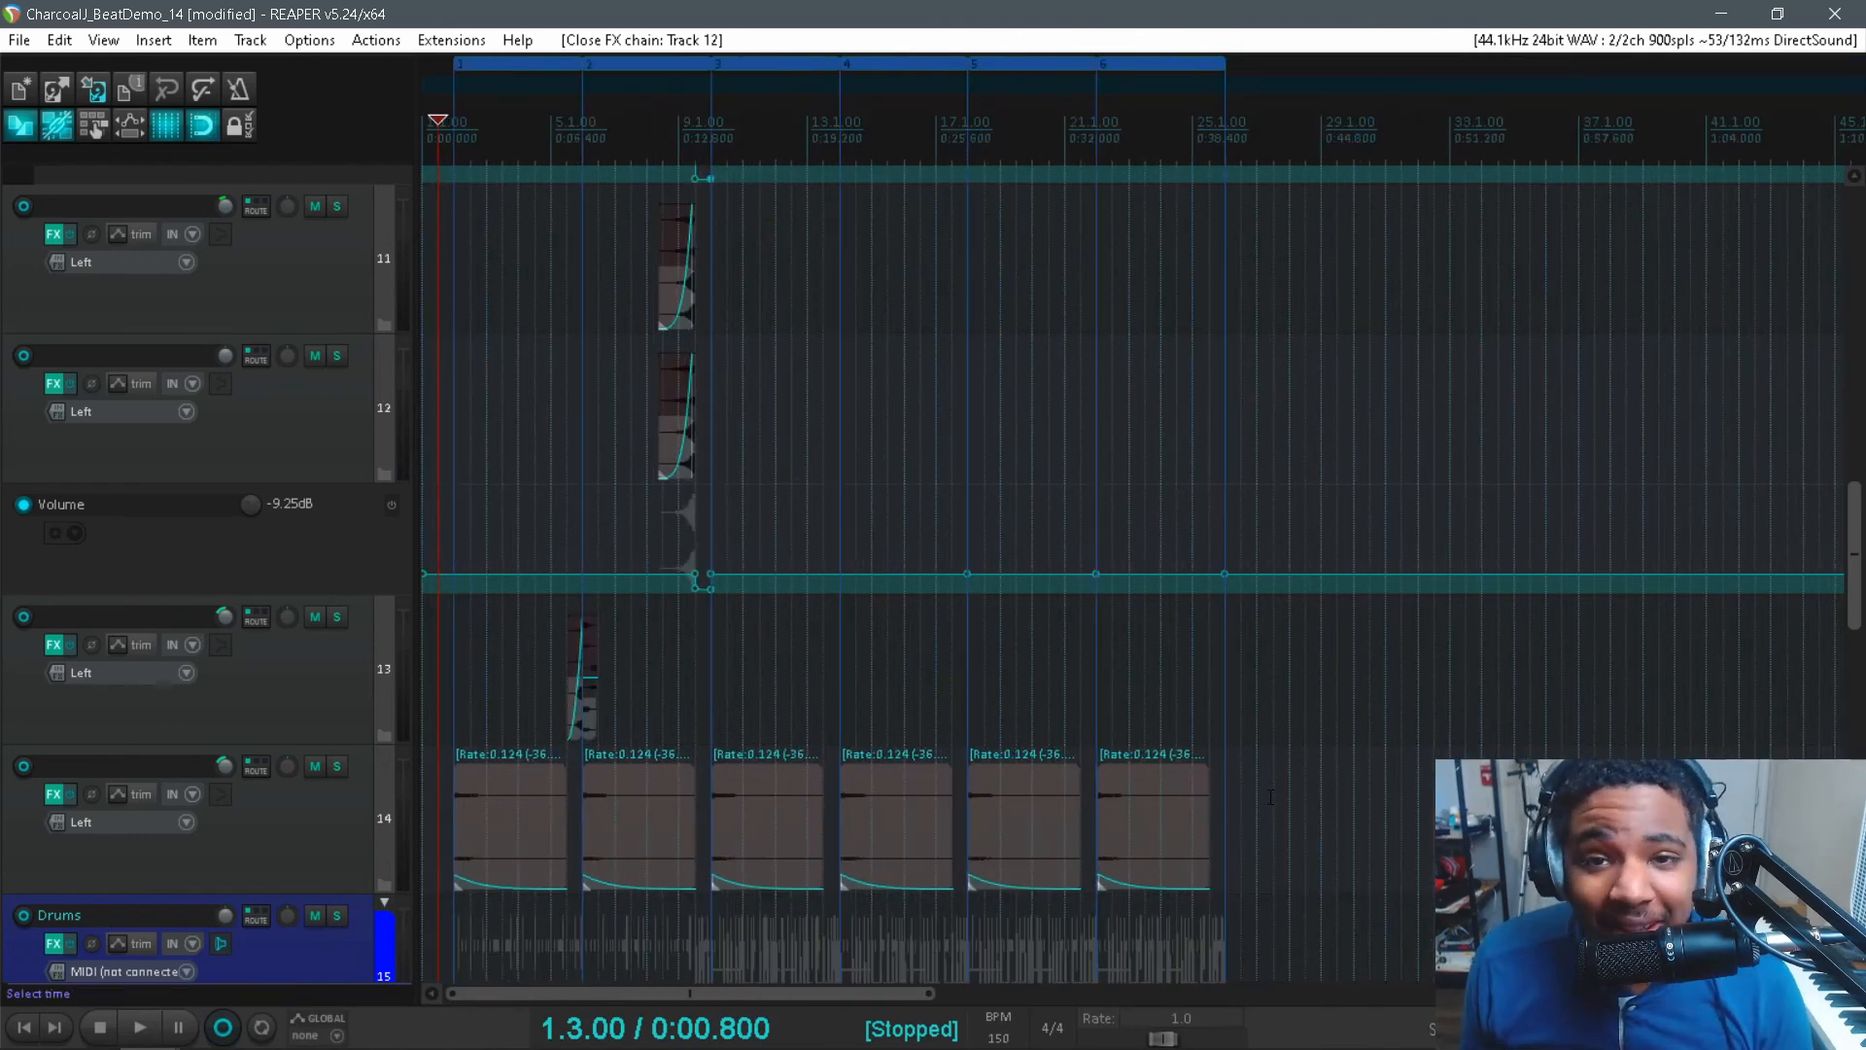
scroll(1823, 673, down, 8)
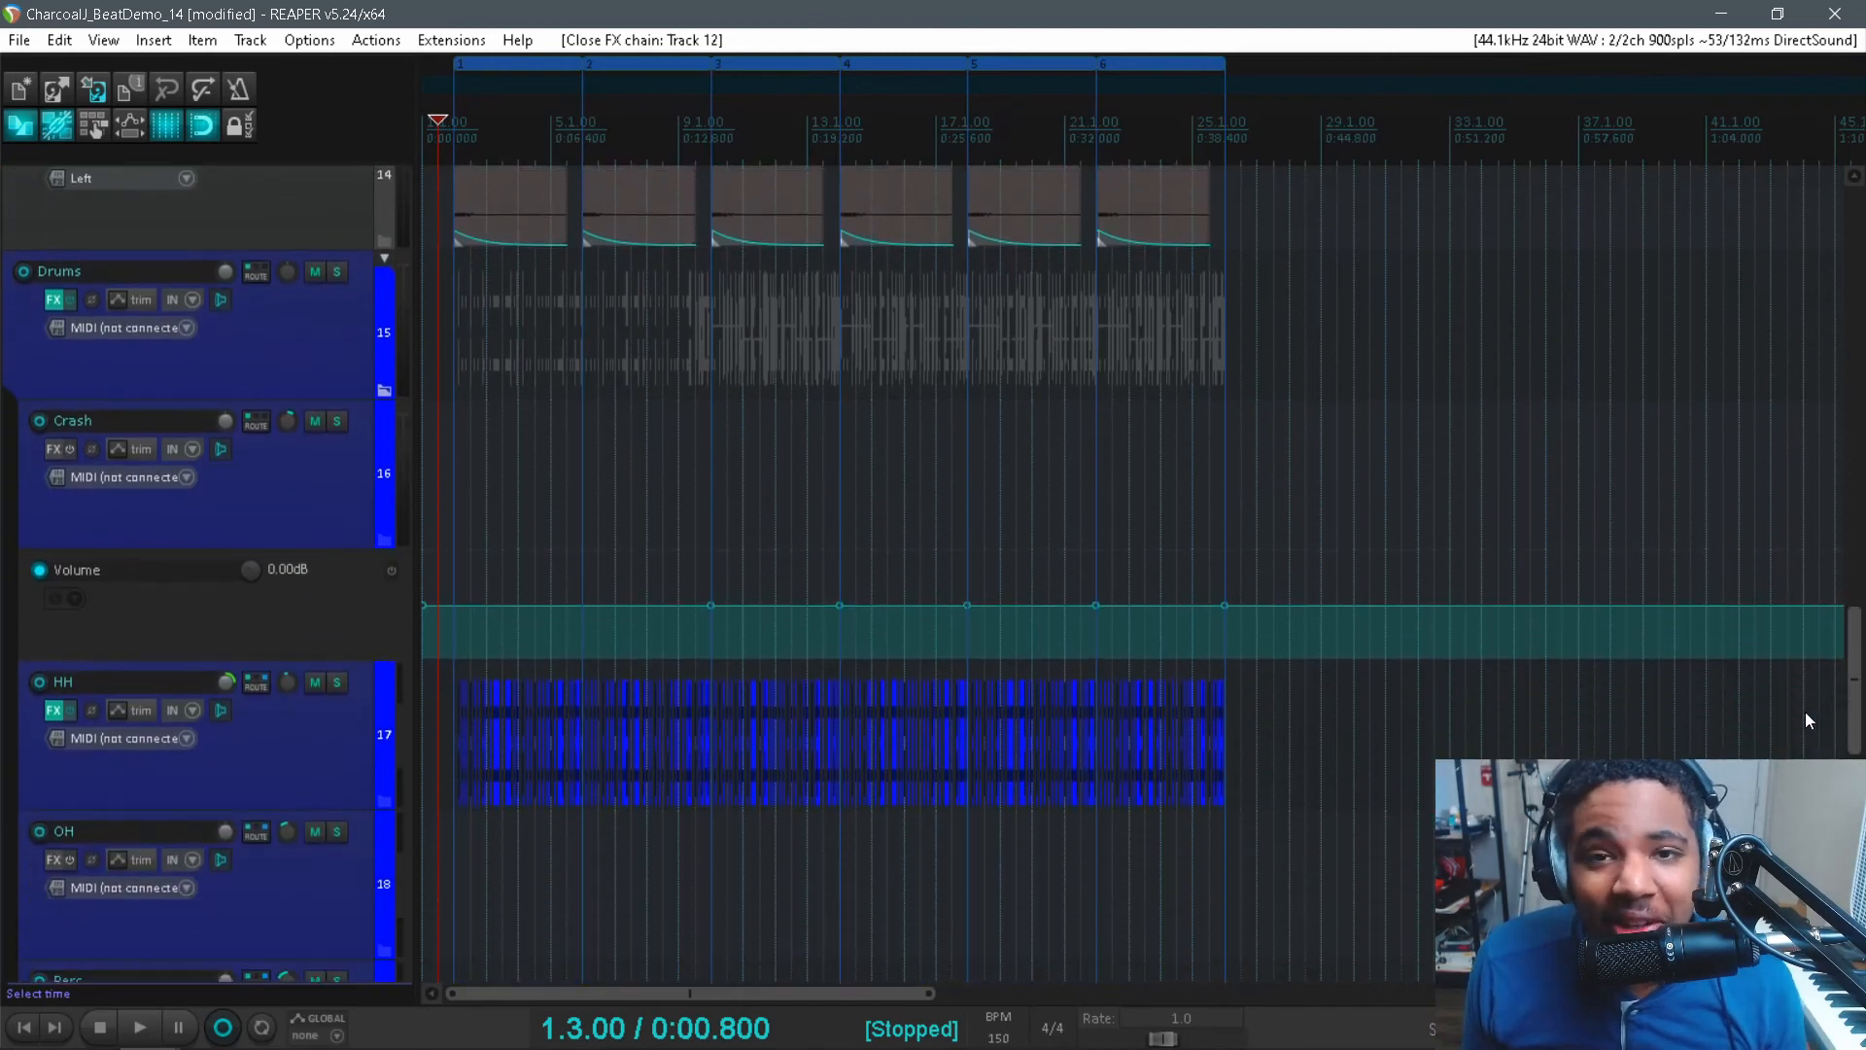
scroll(1805, 720, down, 1)
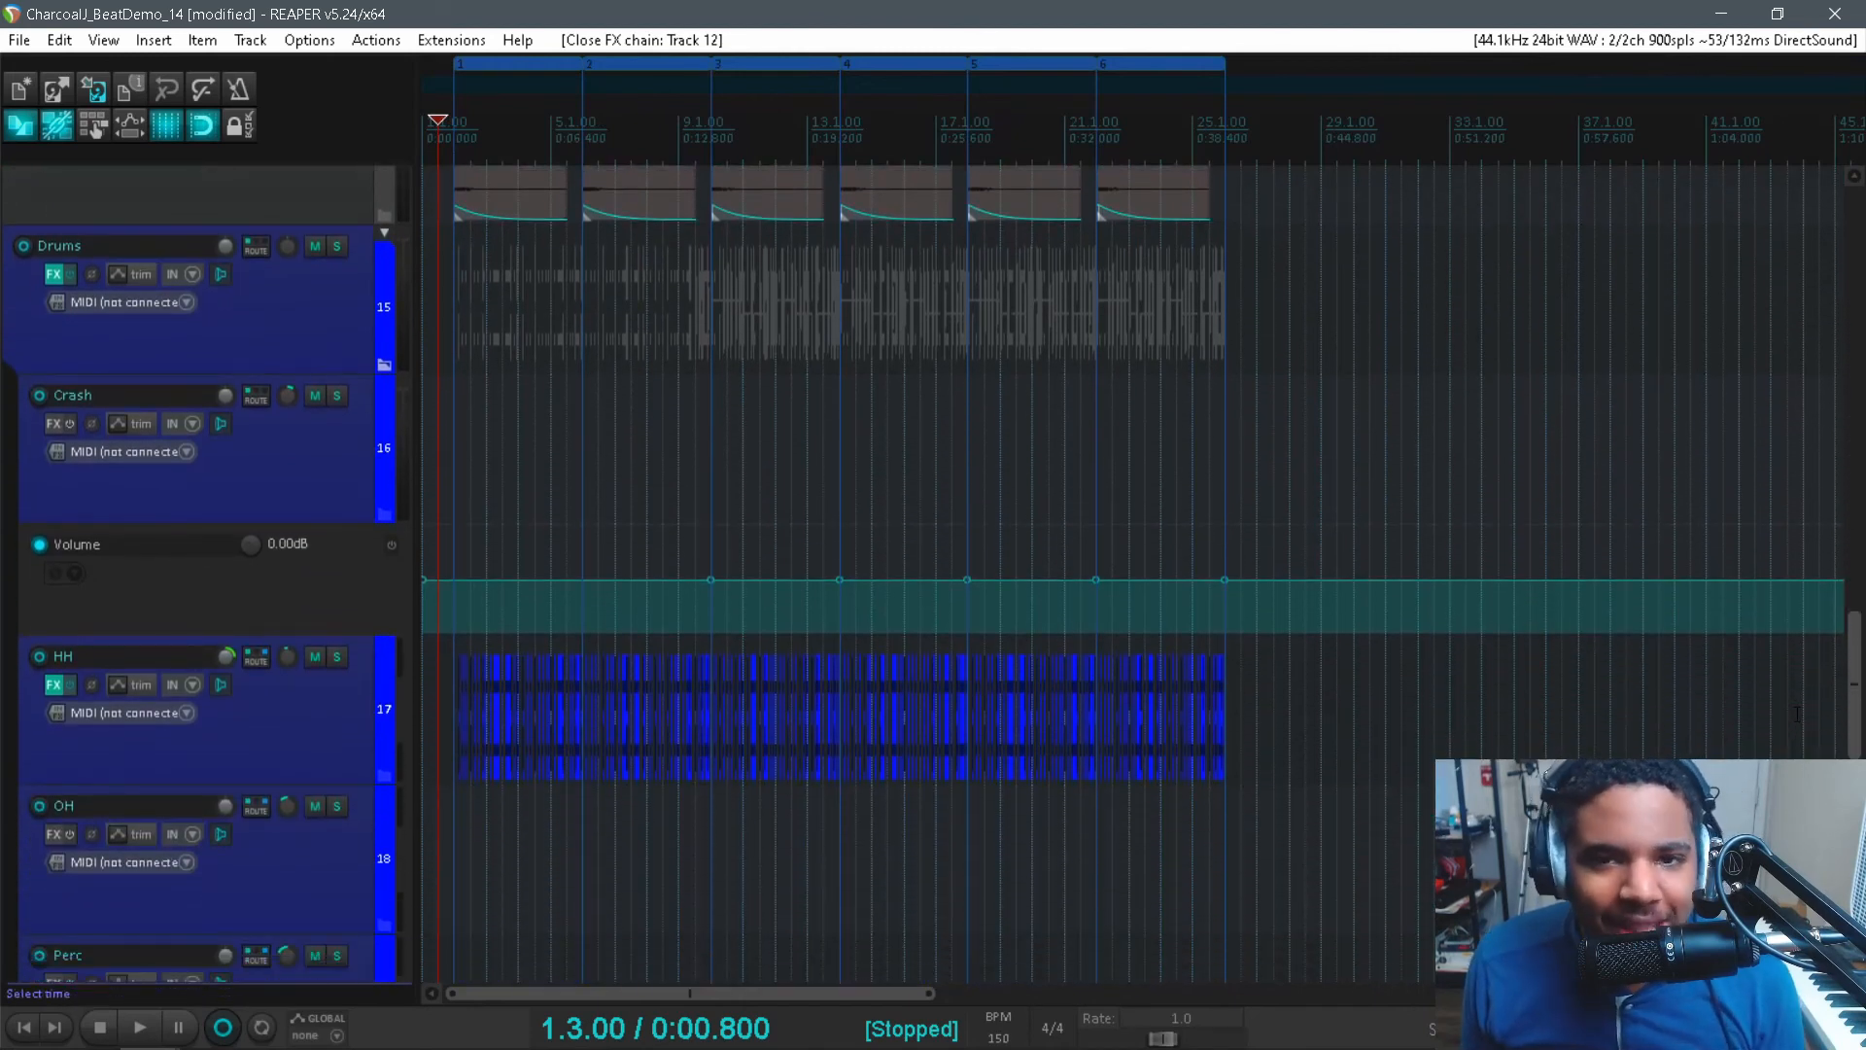